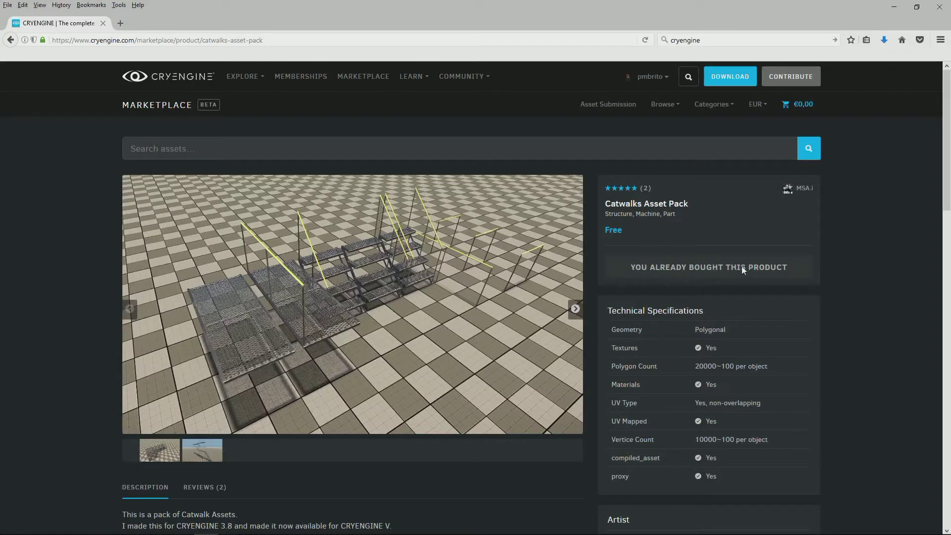
- Look through both preview images of the Catwalks Asset Pack
{"action": "scroll", "coordinate": [512, 350], "scroll_direction": "down", "scroll_amount": 2}
{"action": "left_click", "coordinate": [191, 400]}
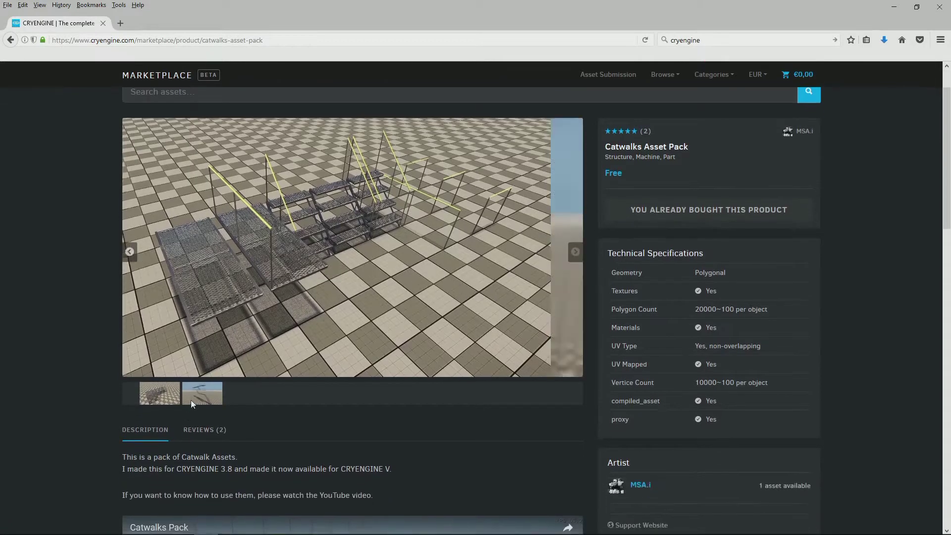
{"action": "scroll", "coordinate": [325, 417], "scroll_direction": "up", "scroll_amount": 1}
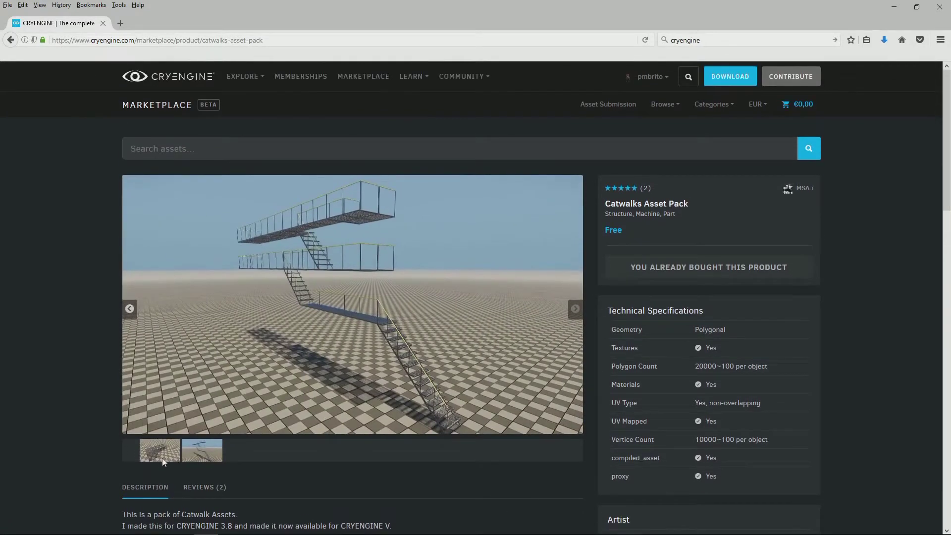
{"action": "left_click", "coordinate": [162, 457]}
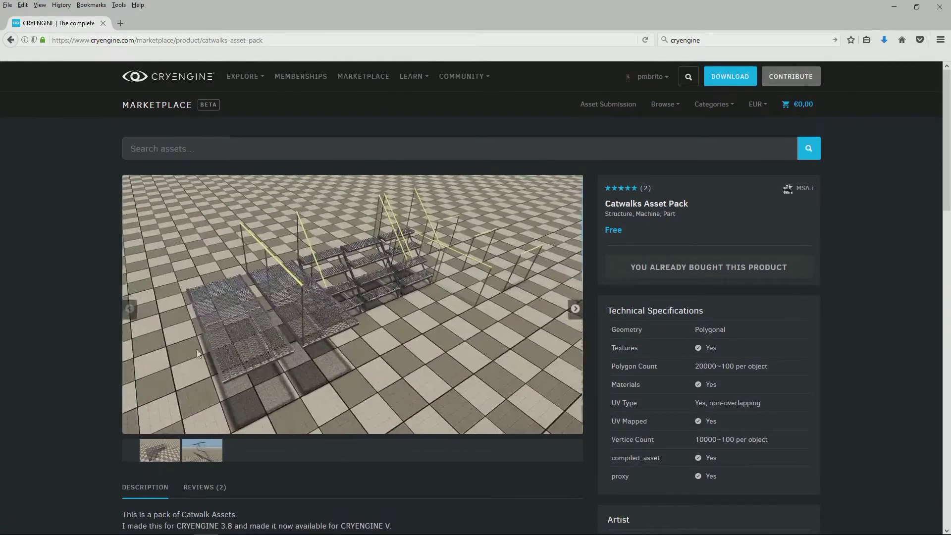
- Return to the list of free marketplace assets and browse its result pages up to page 5
{"action": "left_click", "coordinate": [14, 42]}
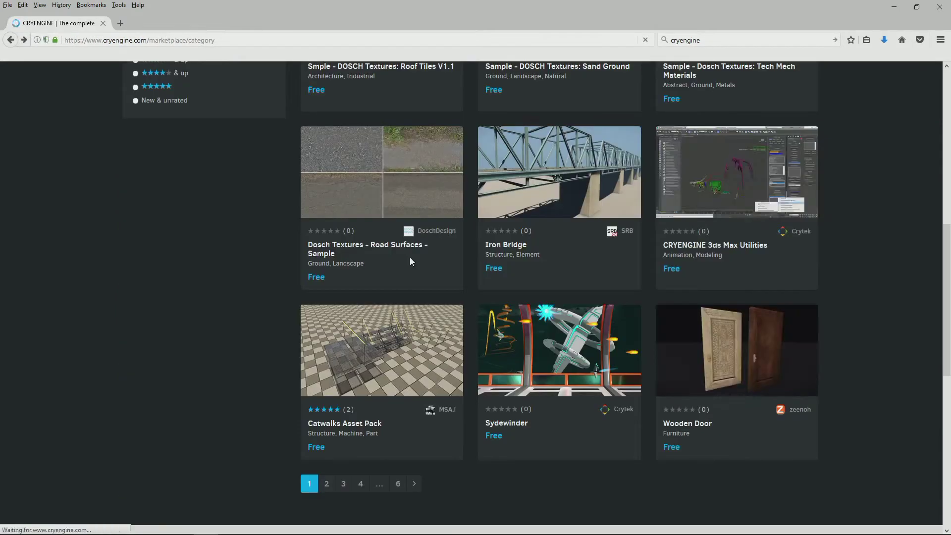
{"action": "left_click", "coordinate": [413, 489]}
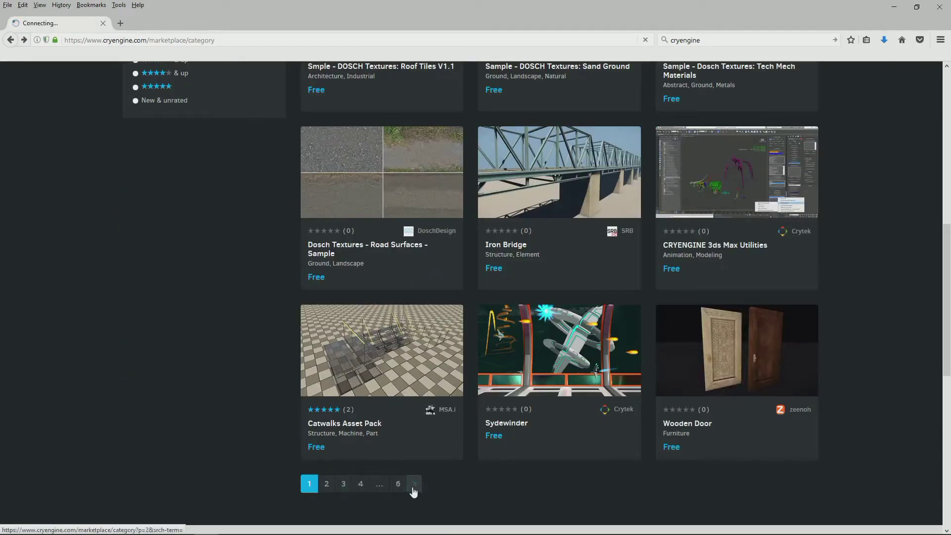
{"action": "scroll", "coordinate": [381, 360], "scroll_direction": "down", "scroll_amount": 8}
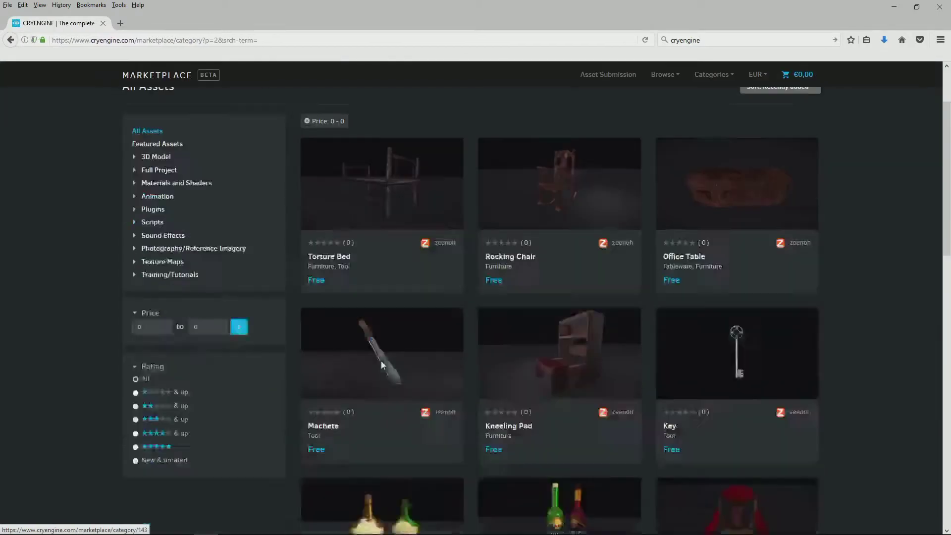
{"action": "scroll", "coordinate": [381, 361], "scroll_direction": "down", "scroll_amount": 4}
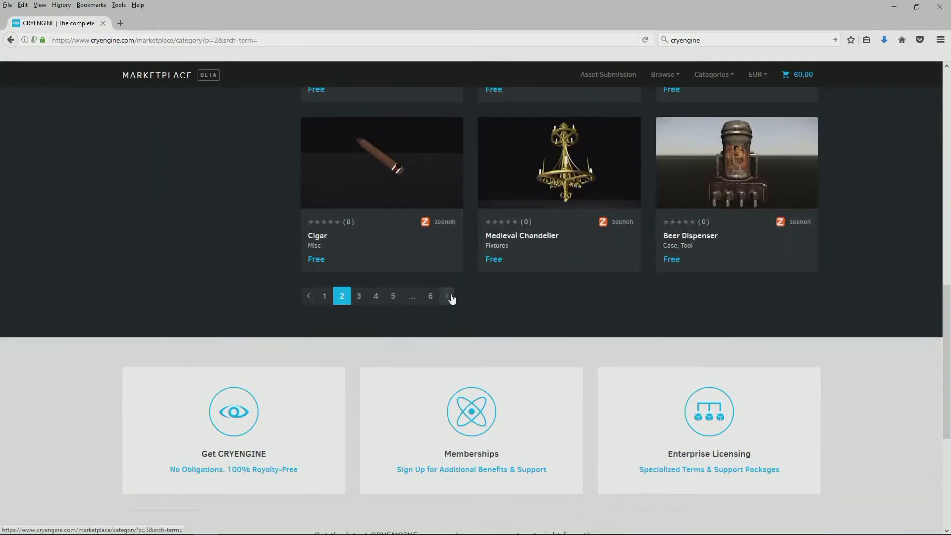
{"action": "left_click", "coordinate": [449, 296]}
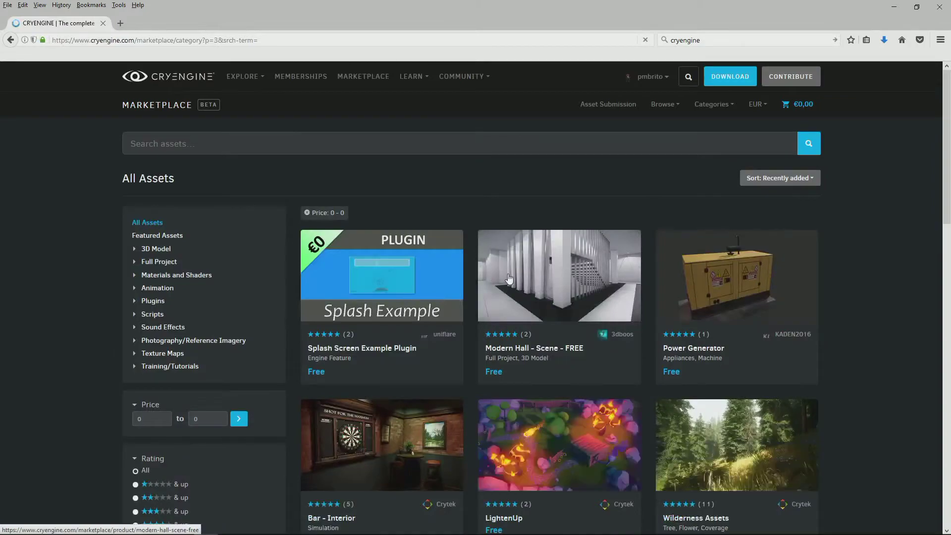
{"action": "scroll", "coordinate": [510, 273], "scroll_direction": "down", "scroll_amount": 5}
{"action": "scroll", "coordinate": [510, 273], "scroll_direction": "down", "scroll_amount": 5}
{"action": "left_click", "coordinate": [427, 352]}
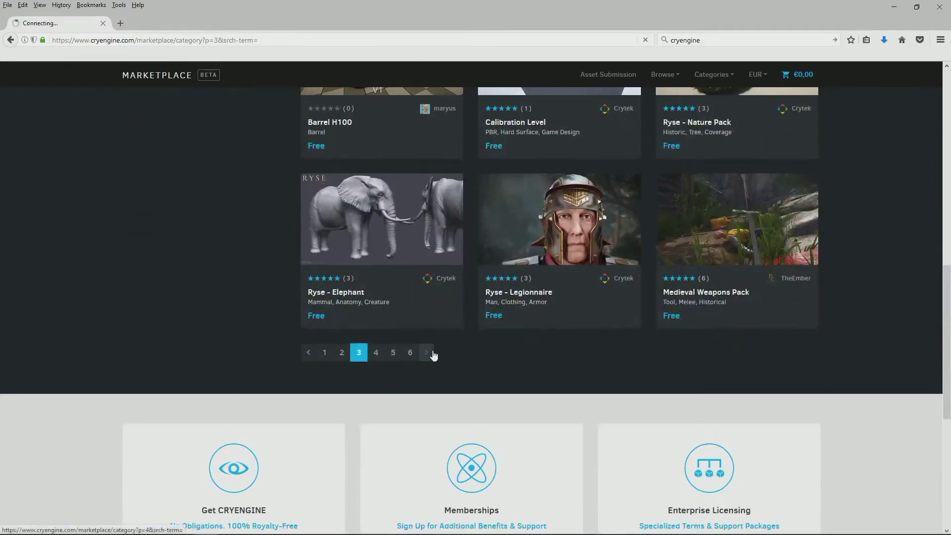
{"action": "scroll", "coordinate": [525, 341], "scroll_direction": "down", "scroll_amount": 8}
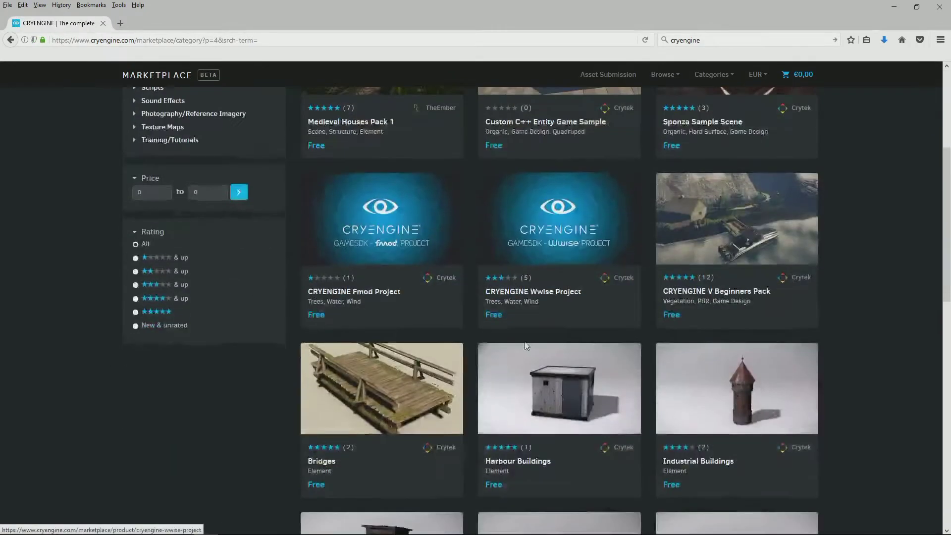
{"action": "scroll", "coordinate": [524, 340], "scroll_direction": "down", "scroll_amount": 3}
{"action": "left_click", "coordinate": [429, 354]}
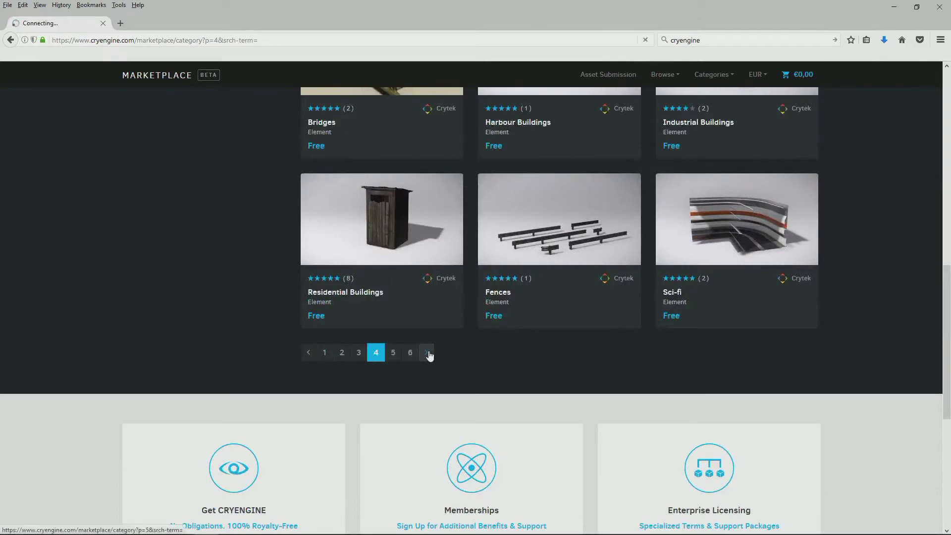
{"action": "scroll", "coordinate": [598, 297], "scroll_direction": "down", "scroll_amount": 5}
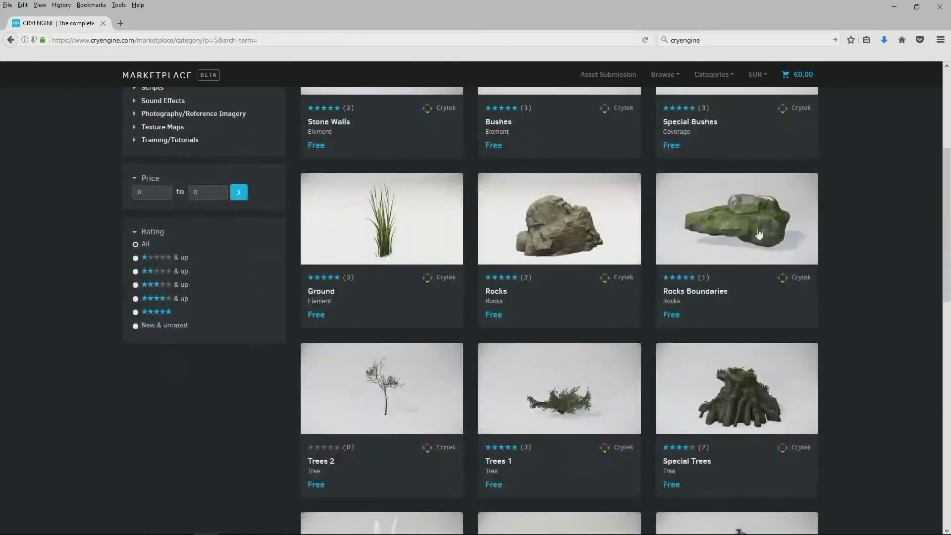
- Open the Rocks Boundaries asset and view several of its preview images
{"action": "left_click", "coordinate": [693, 296]}
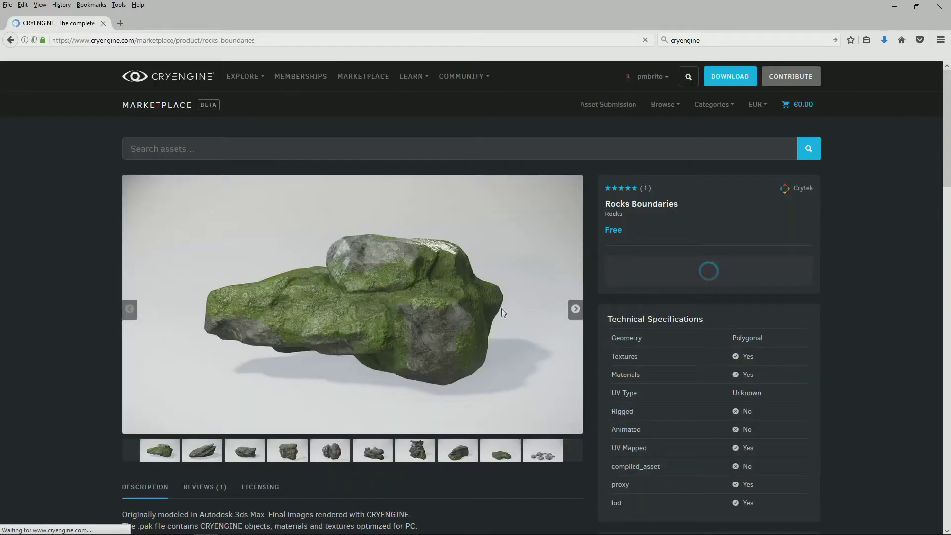
{"action": "left_click", "coordinate": [538, 452]}
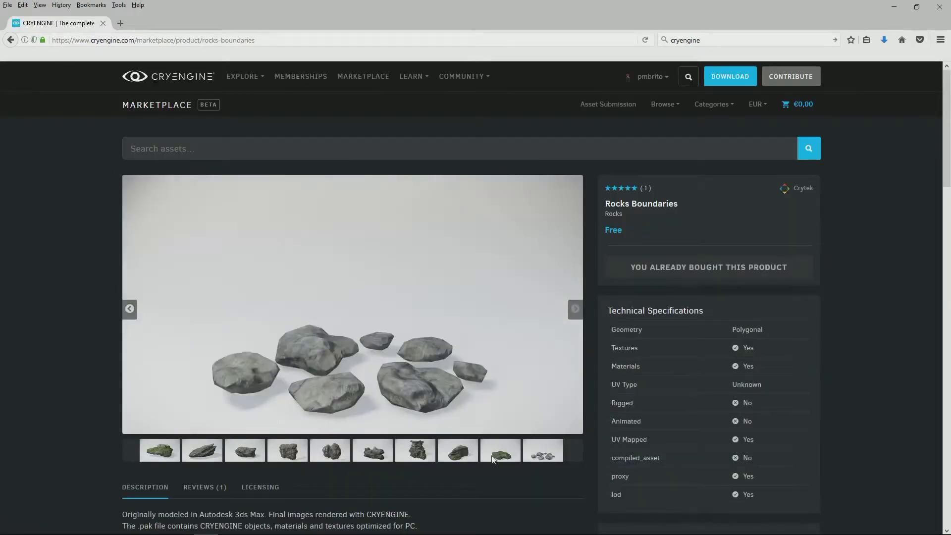
{"action": "left_click", "coordinate": [491, 455]}
{"action": "left_click", "coordinate": [459, 461]}
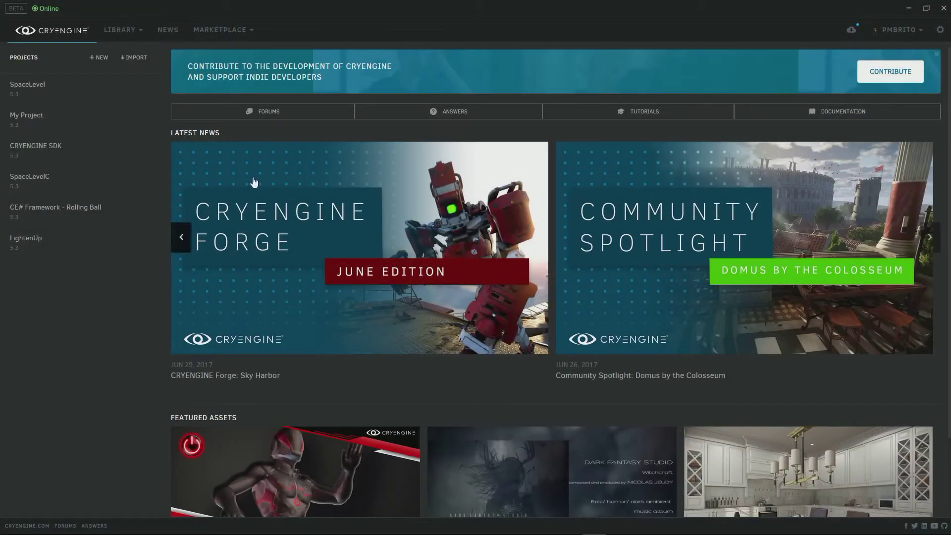
- In the CRYENGINE Launcher, reveal the SpaceLevel project's files in Explorer and open the Assets/objects/AAA_CRYTEK_ASSETS folder
{"action": "mouse_move", "coordinate": [70, 93]}
{"action": "left_click", "coordinate": [115, 89]}
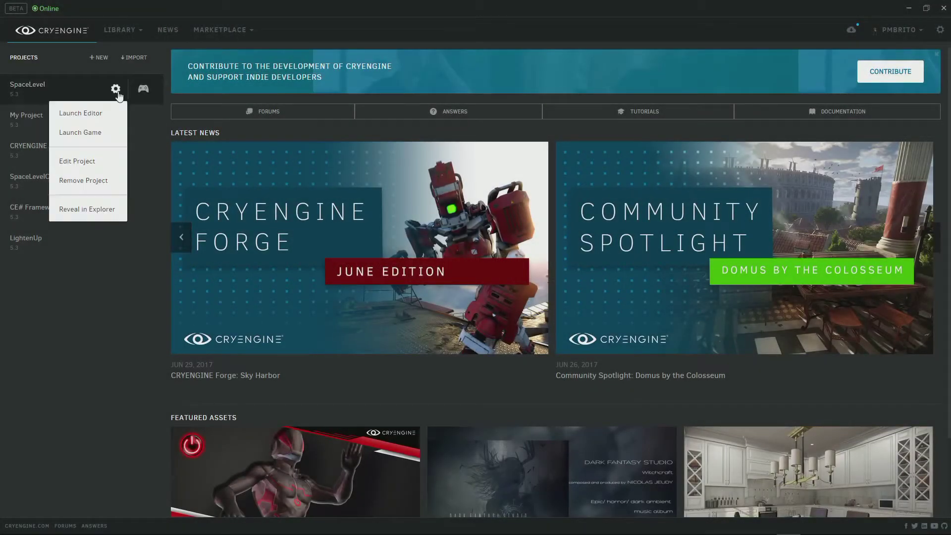
{"action": "left_click", "coordinate": [107, 208]}
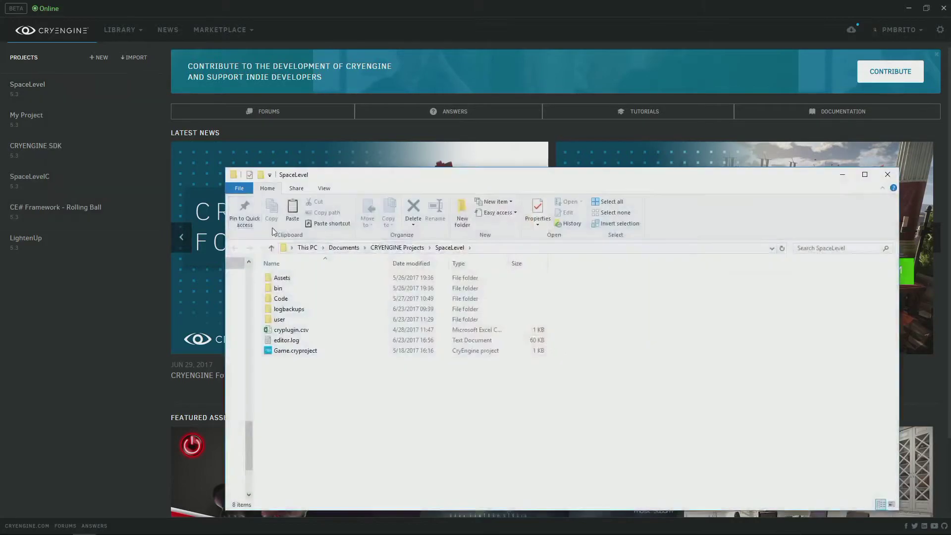
{"action": "double_click", "coordinate": [278, 277]}
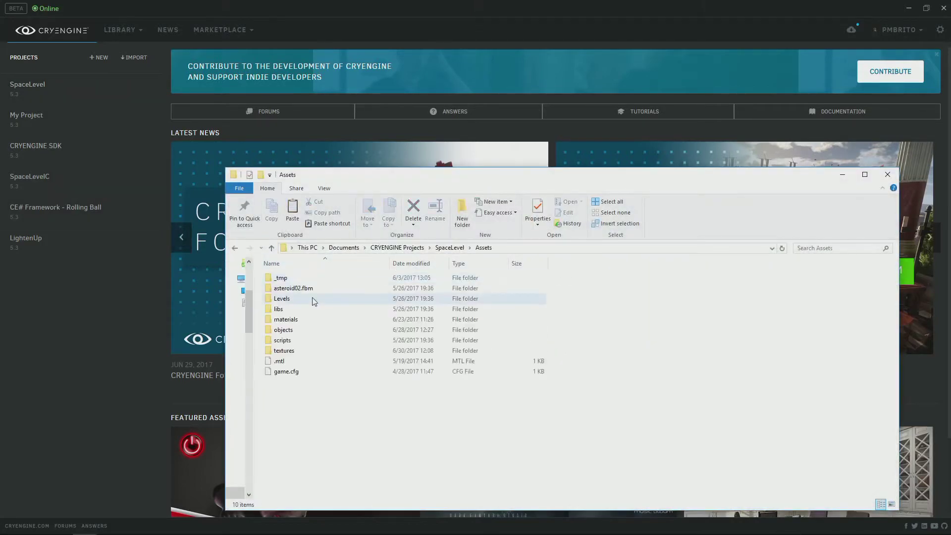
{"action": "double_click", "coordinate": [295, 330]}
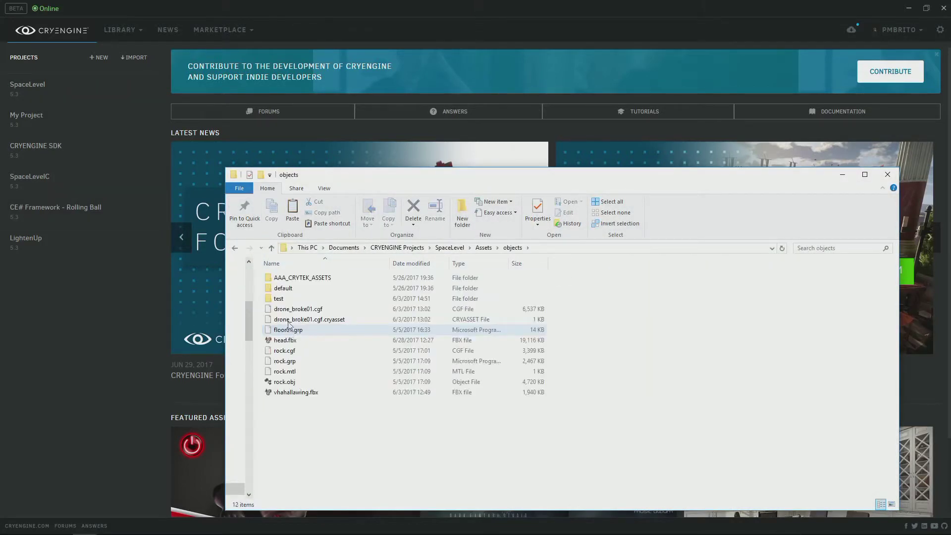
{"action": "double_click", "coordinate": [327, 283]}
{"action": "left_click_drag", "start_coordinate": [753, 183], "coordinate": [646, 189]}
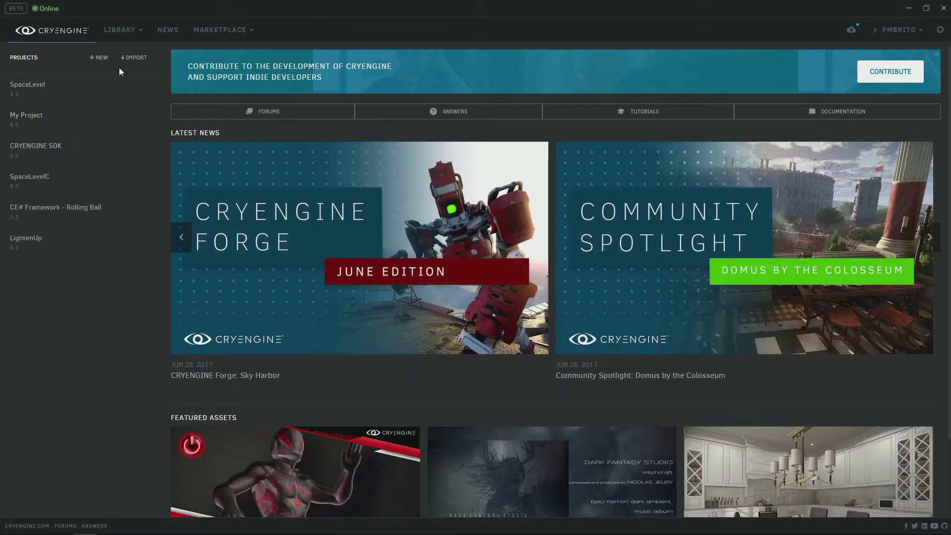
- Open the download folder of the Rocks Boundaries asset from the launcher's library
{"action": "left_click", "coordinate": [119, 31]}
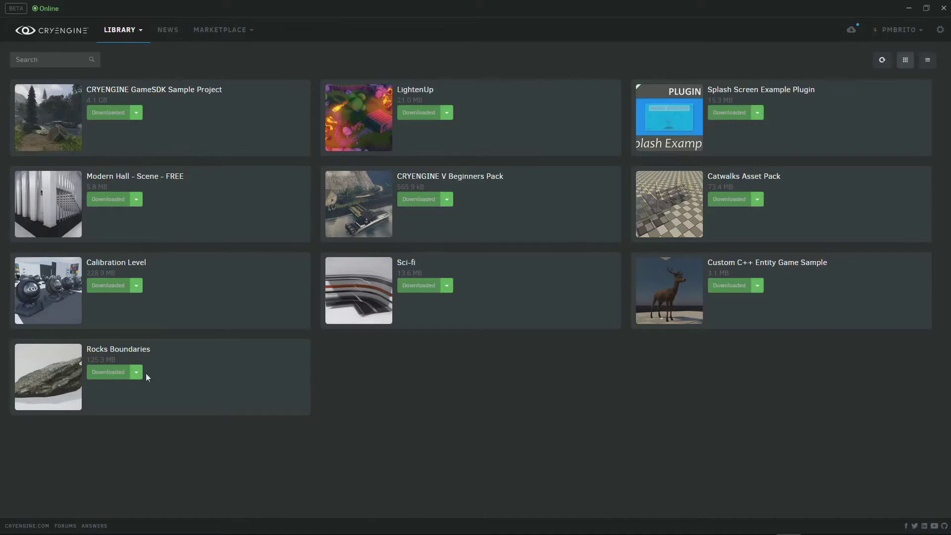
{"action": "left_click", "coordinate": [138, 373]}
{"action": "left_click", "coordinate": [108, 399]}
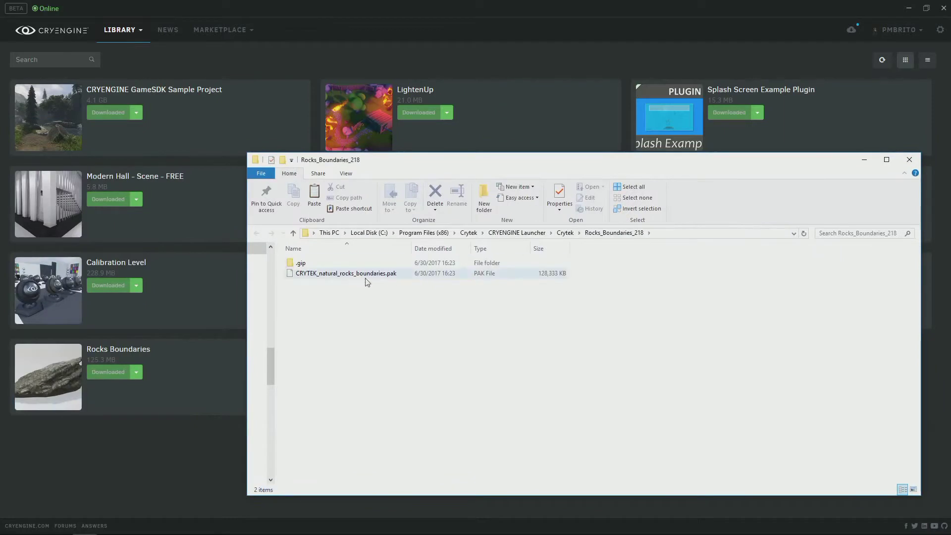
- Open CRYTEK_natural_rocks_boundaries.pak as a 7-Zip archive and go into Objects/AAA_CRYTEK_ASSETS
{"action": "right_click", "coordinate": [353, 275]}
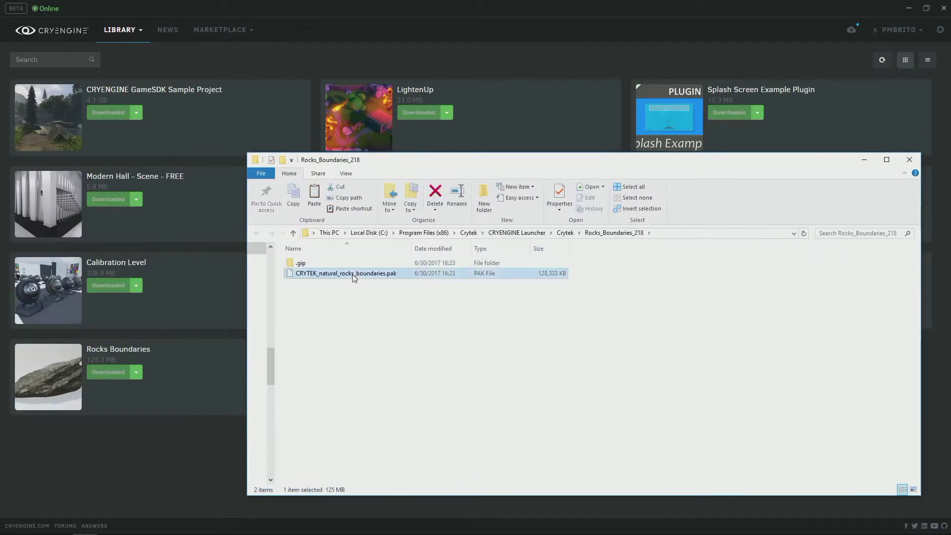
{"action": "mouse_move", "coordinate": [400, 292]}
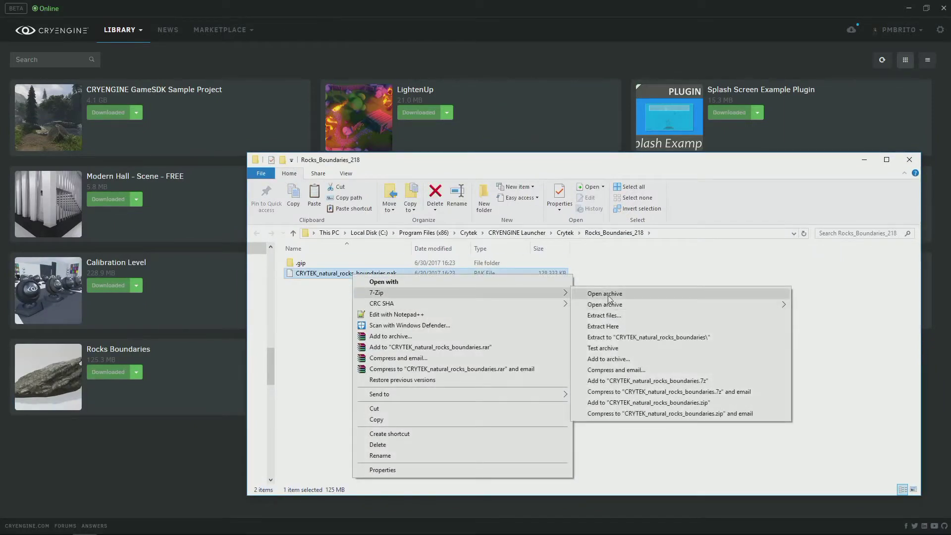
{"action": "left_click", "coordinate": [605, 294]}
{"action": "double_click", "coordinate": [237, 131]}
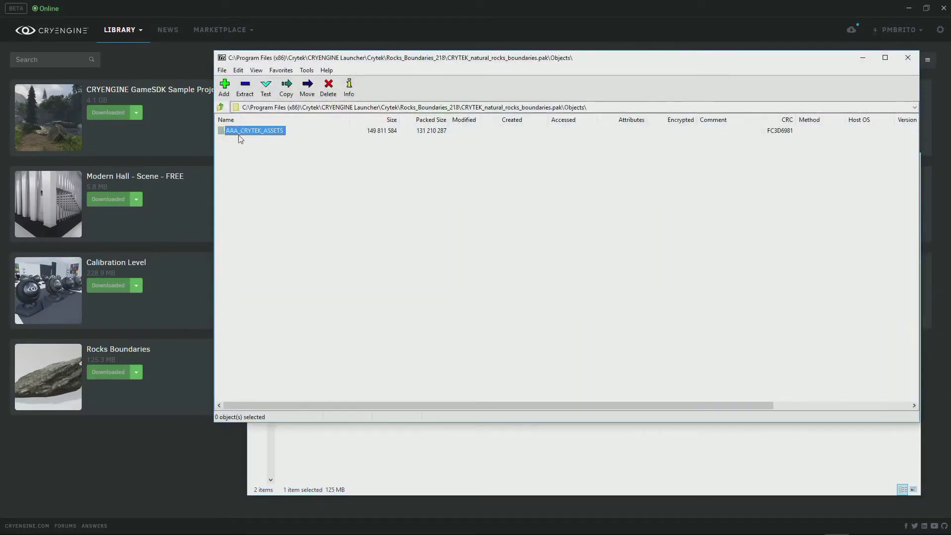
{"action": "double_click", "coordinate": [249, 132]}
- Copy the natural folder from the archive into the SpaceLevel project's AAA_CRYTEK_ASSETS folder
{"action": "left_click_drag", "start_coordinate": [0, 143], "coordinate": [539, 161]}
{"action": "left_click", "coordinate": [235, 132]}
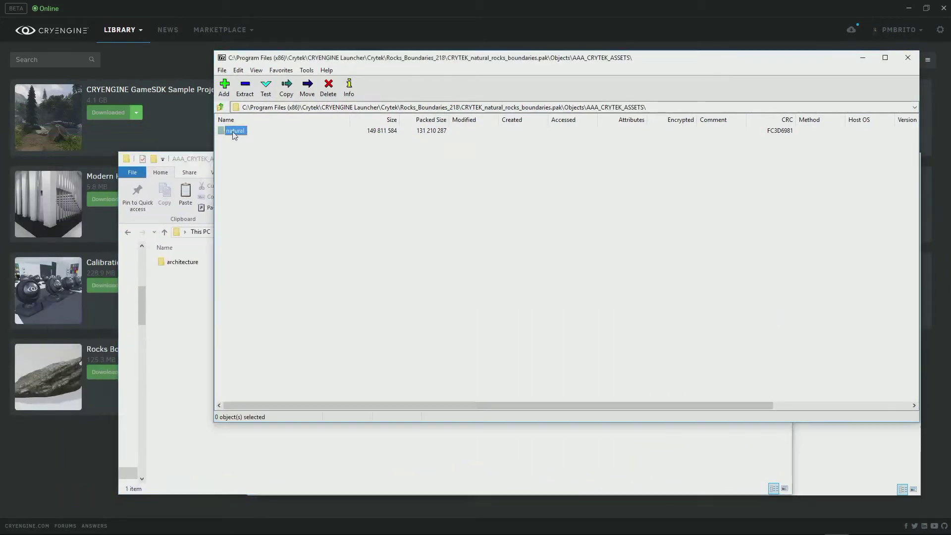
{"action": "left_click_drag", "start_coordinate": [235, 131], "coordinate": [200, 292]}
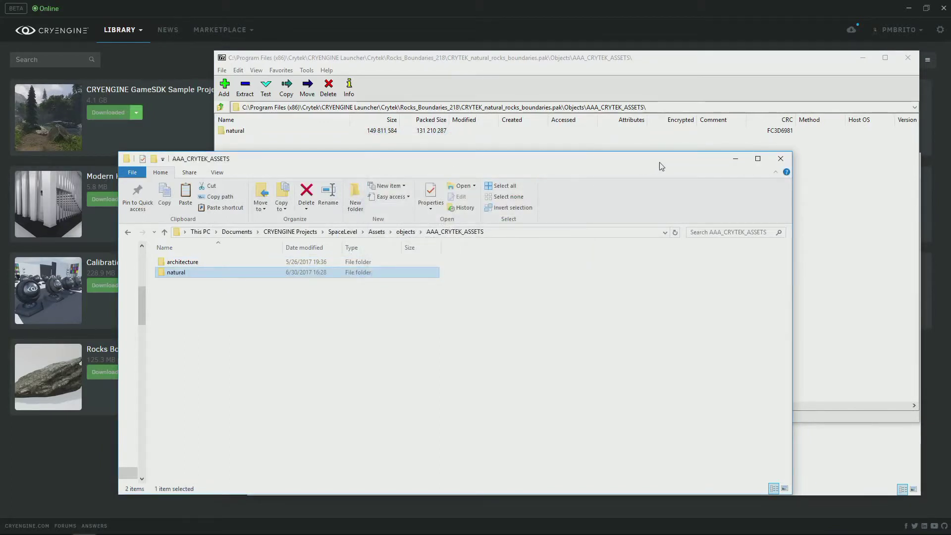
- Close the 7-Zip archive and the Rocks_Boundaries_218 folder window
{"action": "left_click", "coordinate": [651, 61]}
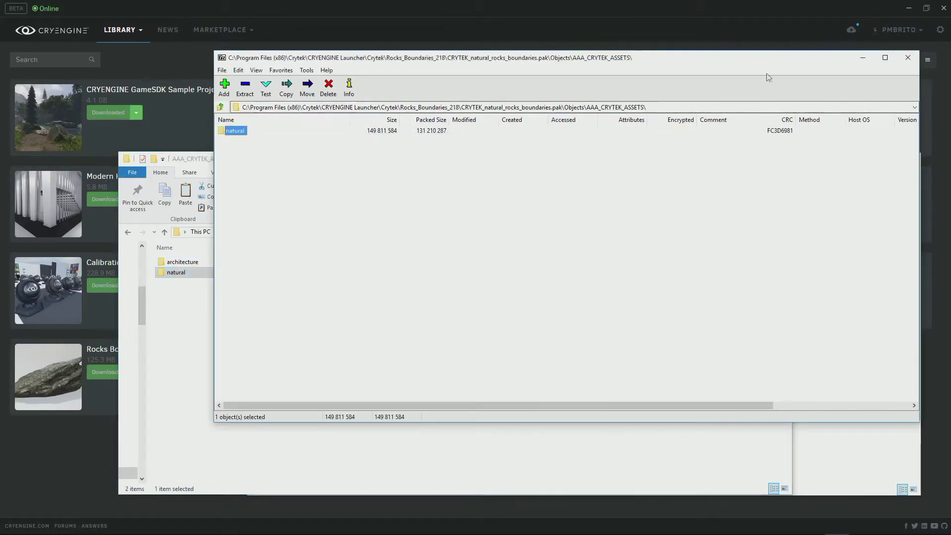
{"action": "left_click", "coordinate": [907, 57]}
{"action": "left_click", "coordinate": [816, 176]}
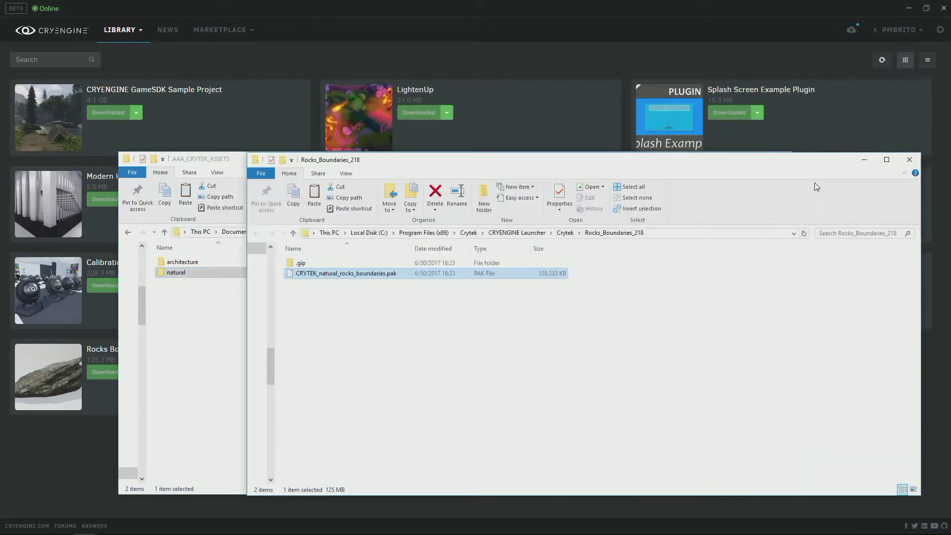
{"action": "left_click", "coordinate": [909, 161]}
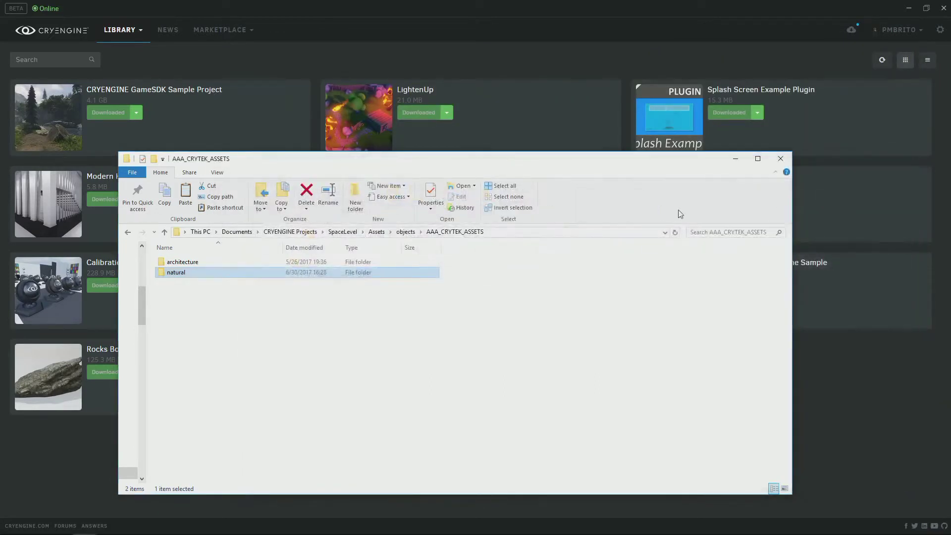
- Open the Catwalks Asset Pack's downloaded Assets/objects folder from the library, and bring the project's AAA_CRYTEK_ASSETS folder to the front
{"action": "left_click", "coordinate": [410, 60]}
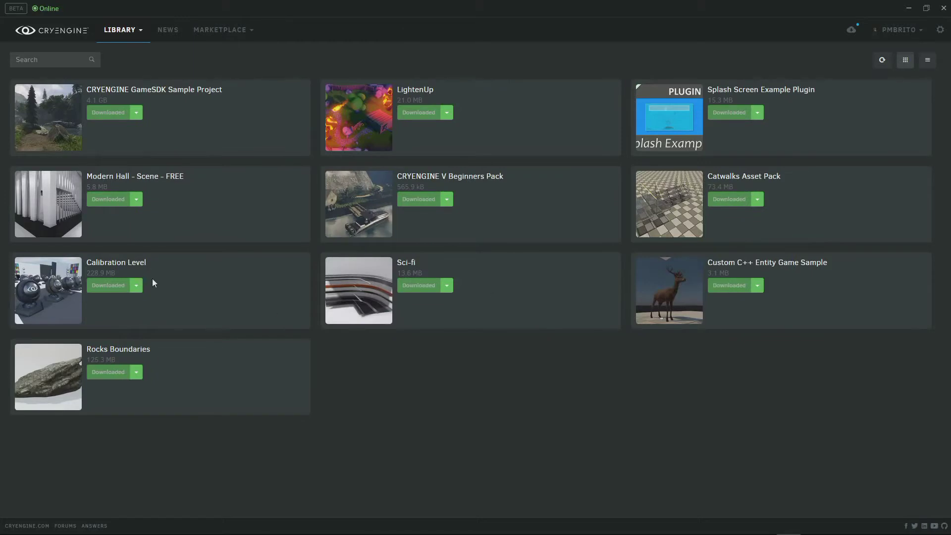
{"action": "left_click", "coordinate": [761, 200]}
{"action": "left_click", "coordinate": [713, 216]}
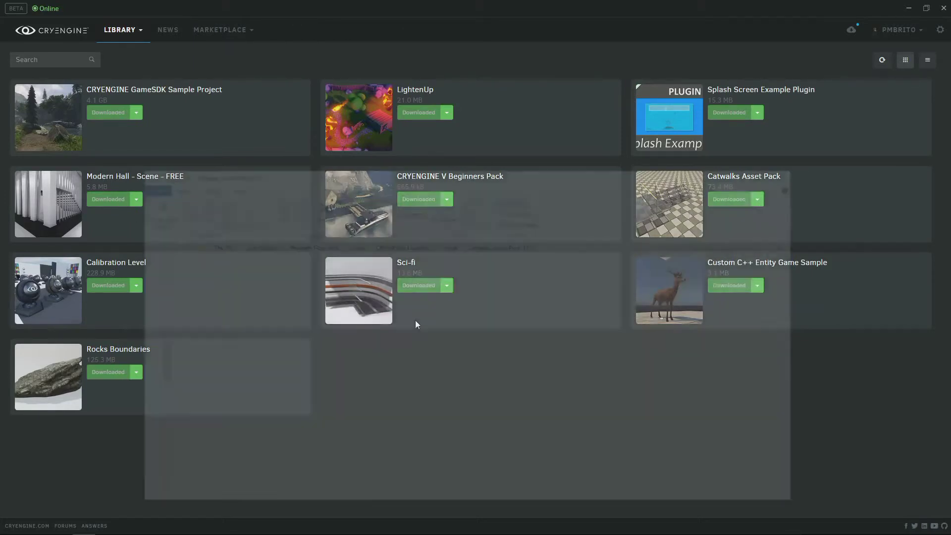
{"action": "double_click", "coordinate": [188, 286]}
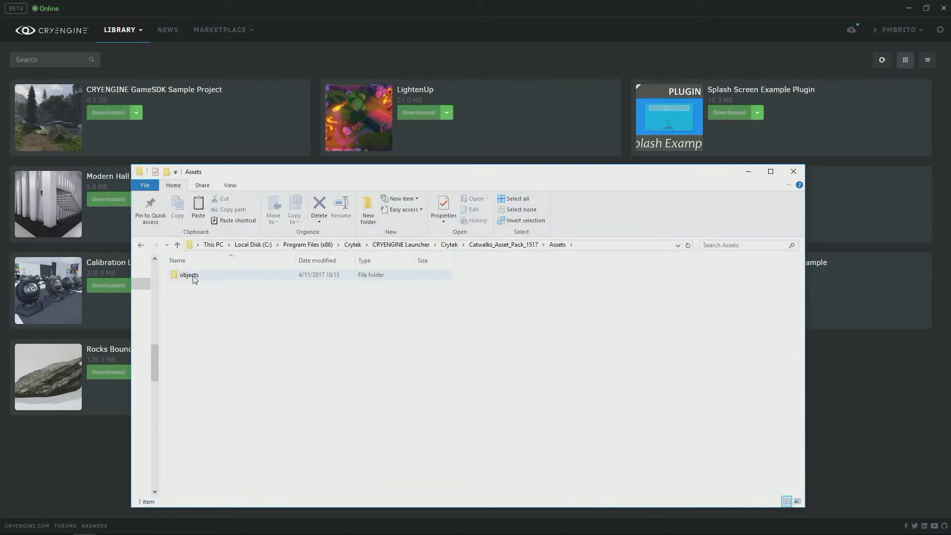
{"action": "double_click", "coordinate": [191, 275]}
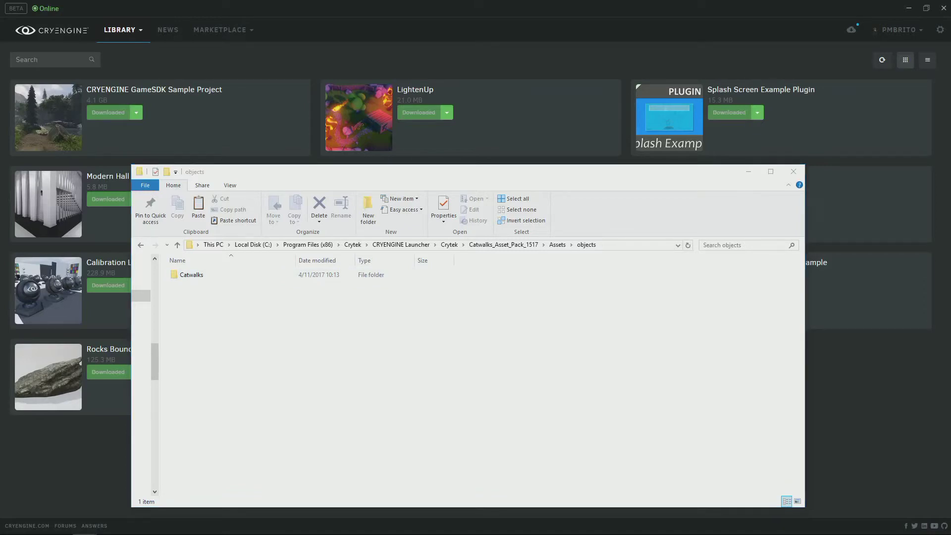
{"action": "key", "text": "alt+Tab"}
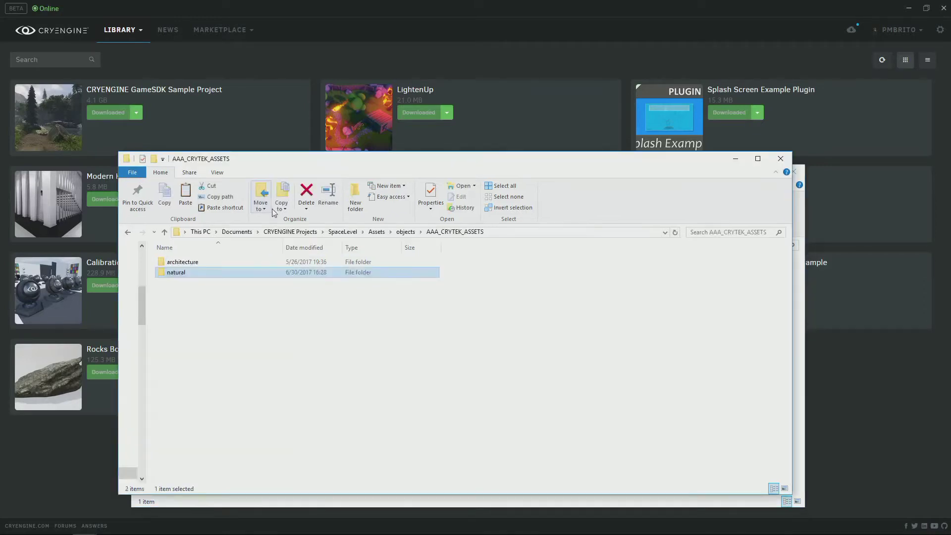
- Arrange the two folder windows so both are accessible and go up to the SpaceLevel project's Assets/objects folder
{"action": "left_click_drag", "start_coordinate": [369, 159], "coordinate": [502, 74]}
{"action": "left_click", "coordinate": [258, 179]}
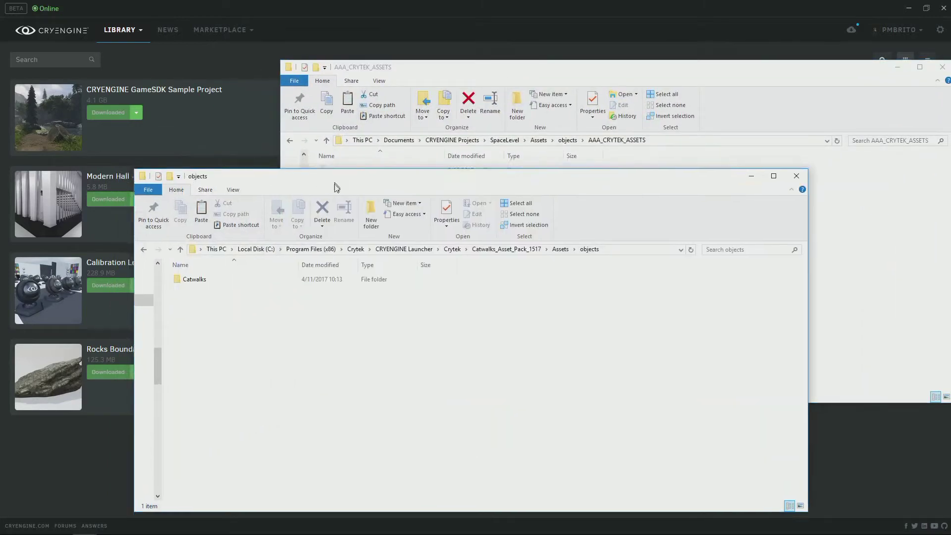
{"action": "left_click_drag", "start_coordinate": [333, 183], "coordinate": [373, 214]}
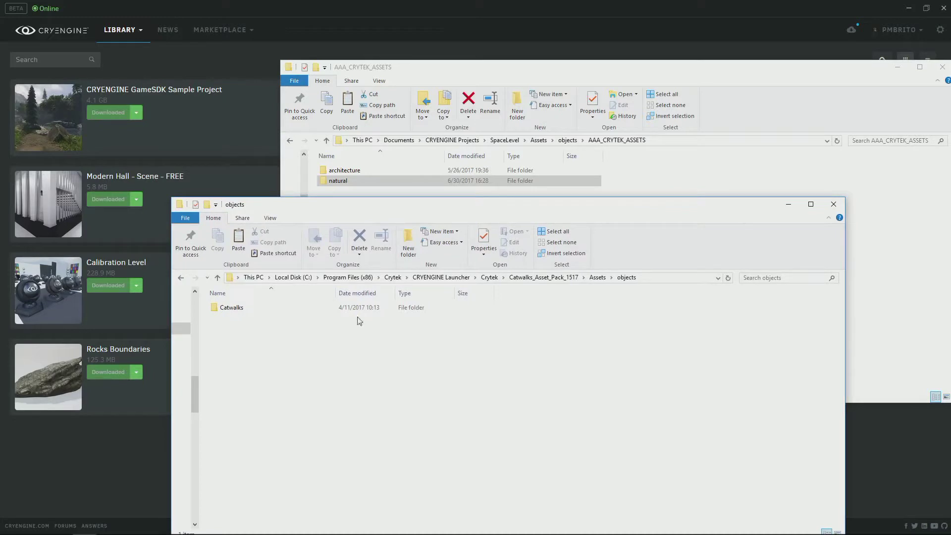
{"action": "left_click", "coordinate": [569, 141]}
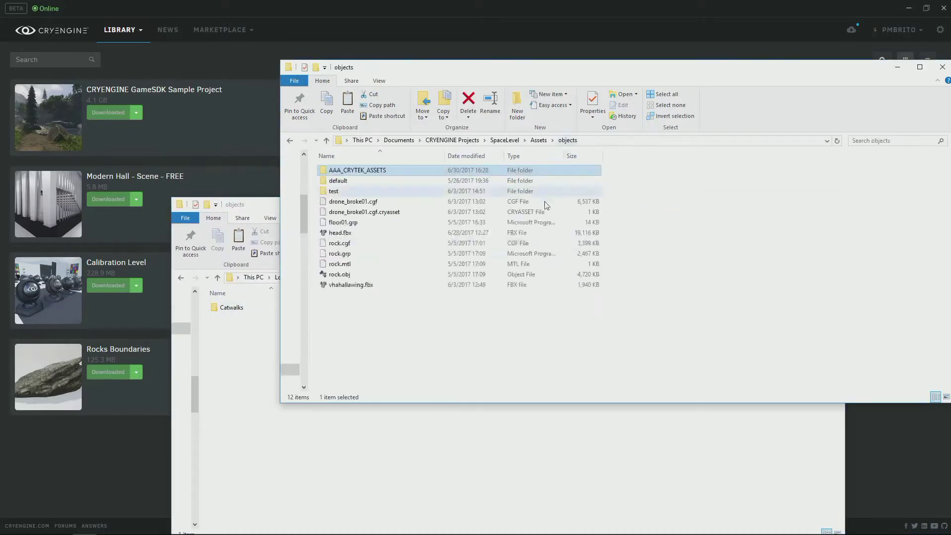
- Copy the Catwalks folder from the Catwalks asset pack into the SpaceLevel project's objects folder
{"action": "mouse_move", "coordinate": [233, 310]}
{"action": "left_mouse_down"}
{"action": "mouse_move", "coordinate": [361, 344]}
{"action": "mouse_move", "coordinate": [235, 310]}
{"action": "left_mouse_up"}
{"action": "right_click", "coordinate": [237, 310]}
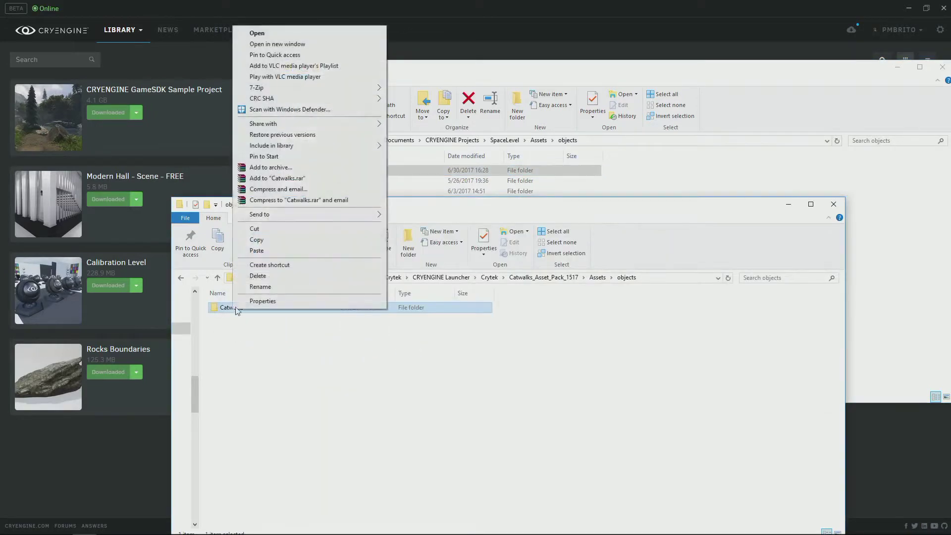
{"action": "left_click", "coordinate": [270, 240]}
{"action": "left_click", "coordinate": [539, 78]}
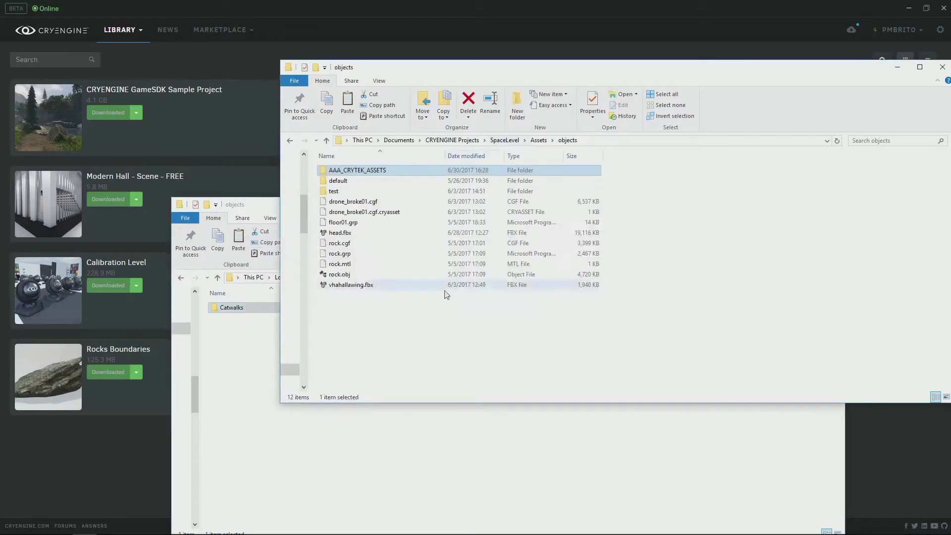
{"action": "right_click", "coordinate": [366, 341]}
{"action": "left_click", "coordinate": [403, 414]}
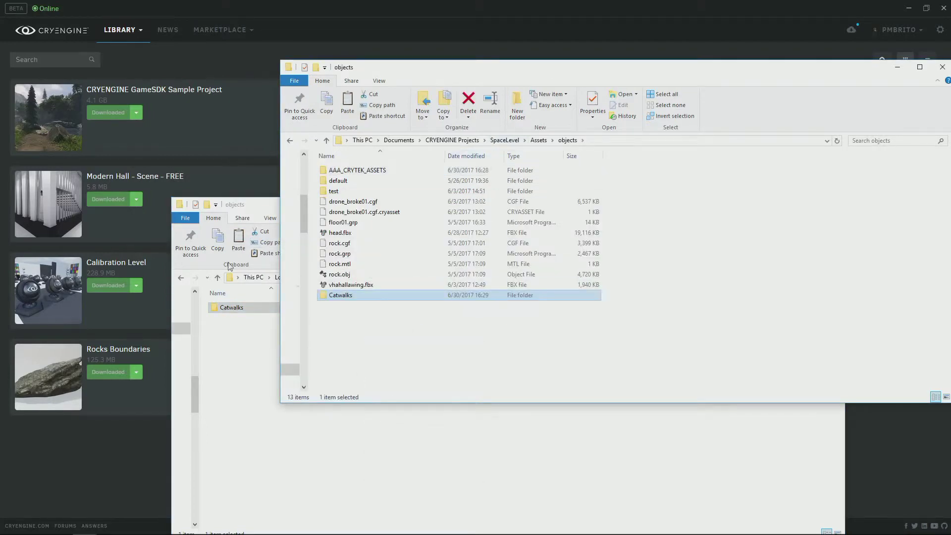
- Close both objects folder windows and return to the CRYENGINE Launcher's home page
{"action": "left_click", "coordinate": [258, 214]}
{"action": "left_click", "coordinate": [833, 204]}
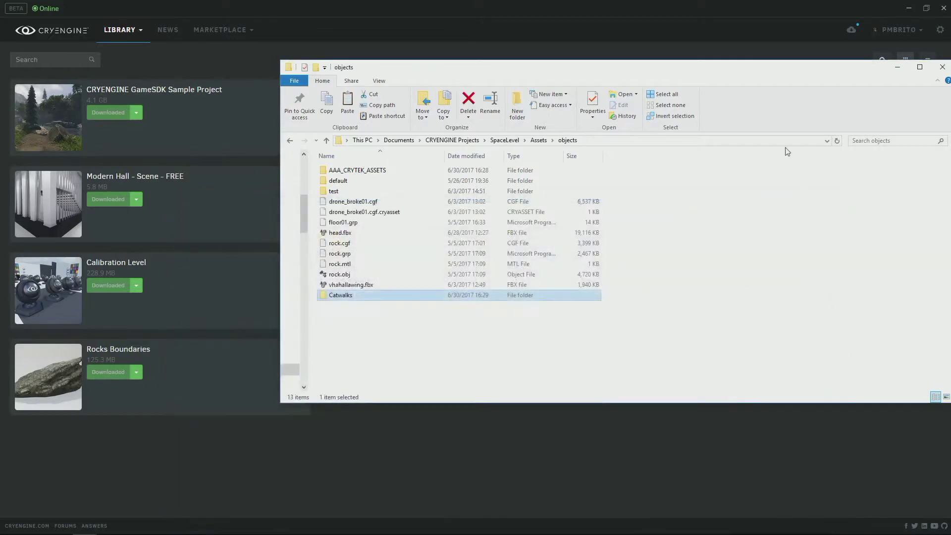
{"action": "left_click_drag", "start_coordinate": [765, 75], "coordinate": [593, 131]}
{"action": "left_click", "coordinate": [773, 125]}
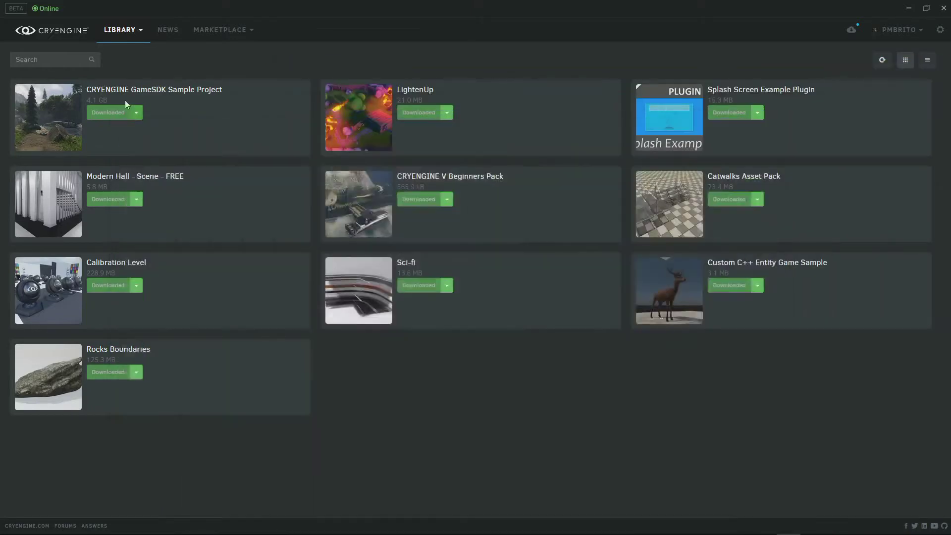
{"action": "left_click", "coordinate": [57, 35]}
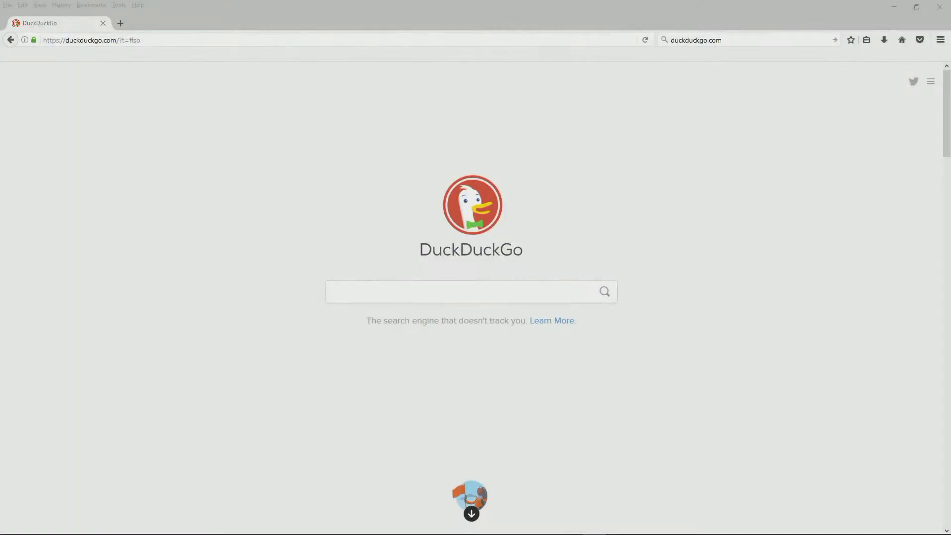
- Search DuckDuckGo in the web browser for "nebula" and show the image results
{"action": "left_click", "coordinate": [422, 291]}
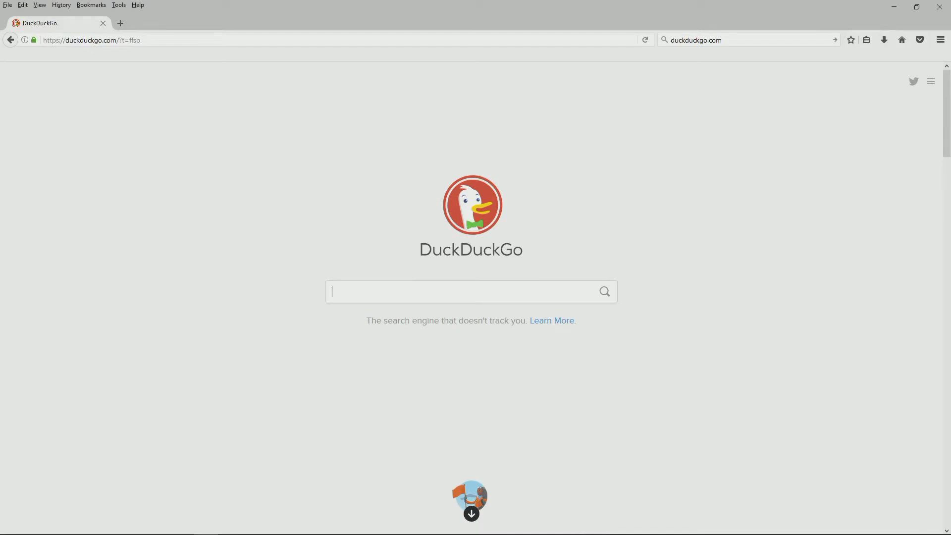
{"action": "type", "text": "nebula"}
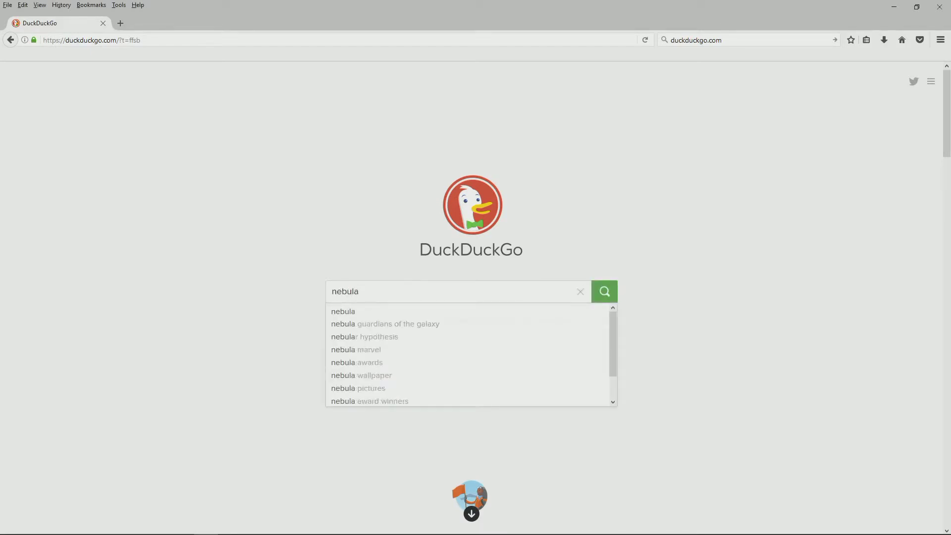
{"action": "key", "text": "Return"}
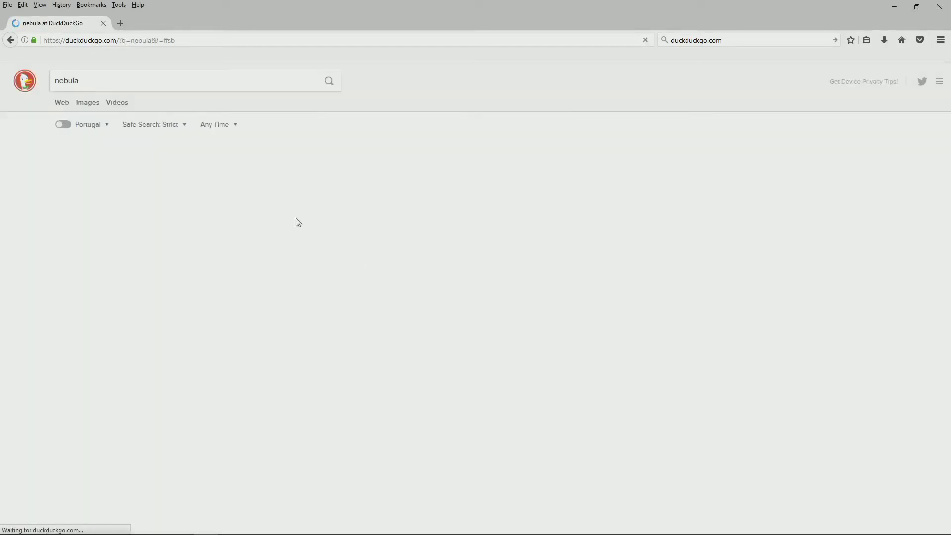
{"action": "left_click", "coordinate": [88, 102]}
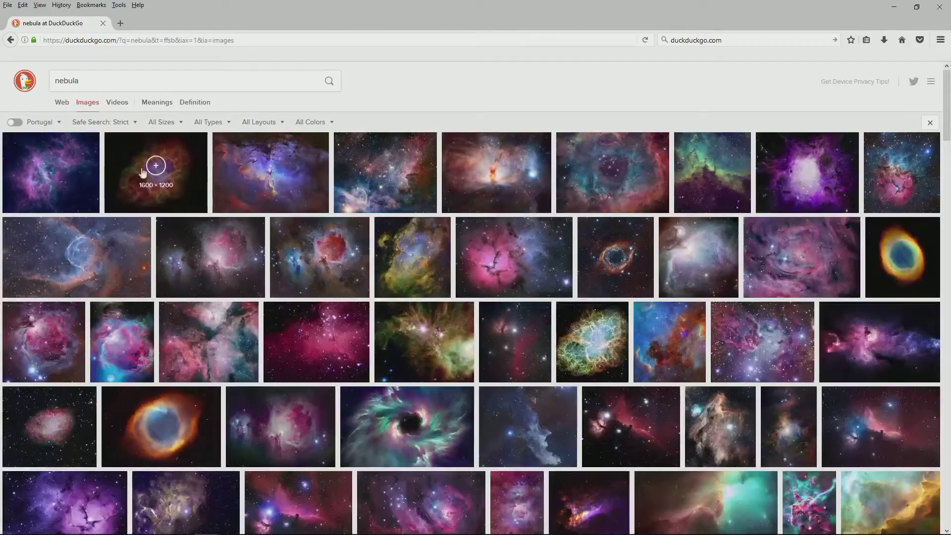
- Save the full-size 1600 × 1200 Crab Nebula picture to the Desktop as Crab Nebula 1.jpg
{"action": "left_click", "coordinate": [150, 171]}
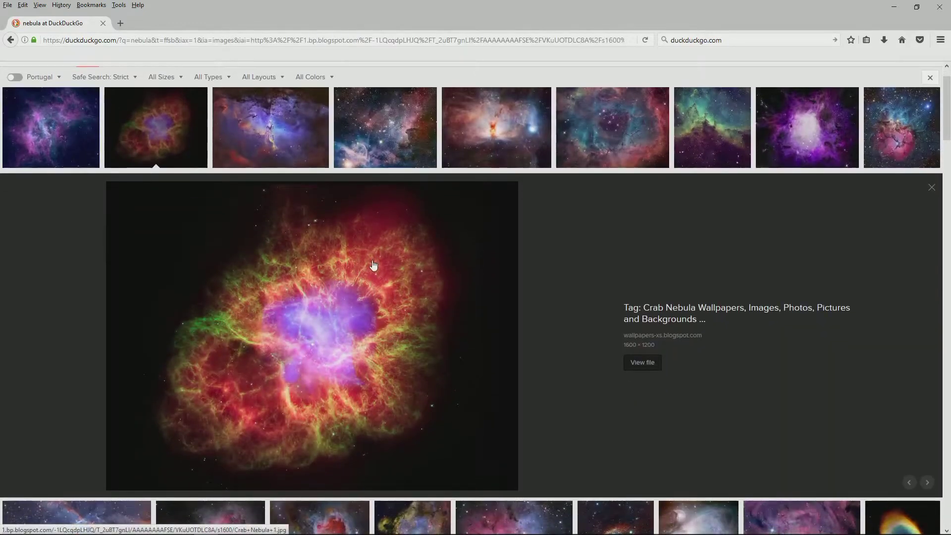
{"action": "right_click", "coordinate": [374, 261]}
{"action": "left_click", "coordinate": [430, 374]}
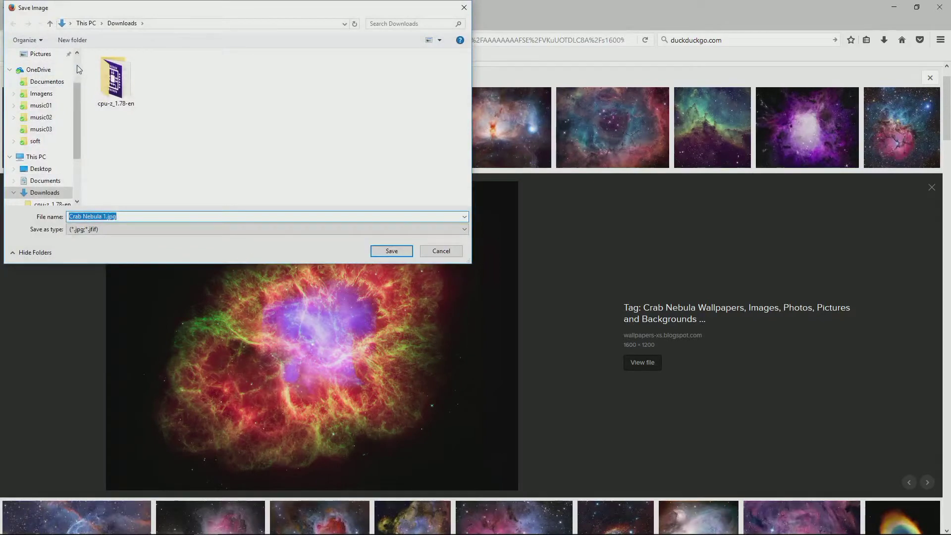
{"action": "left_click", "coordinate": [42, 169]}
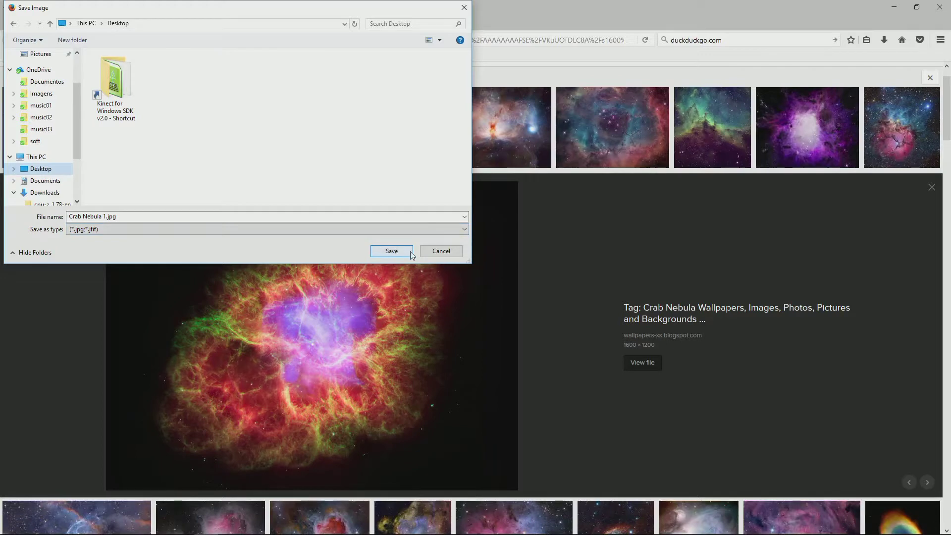
{"action": "left_click", "coordinate": [396, 251]}
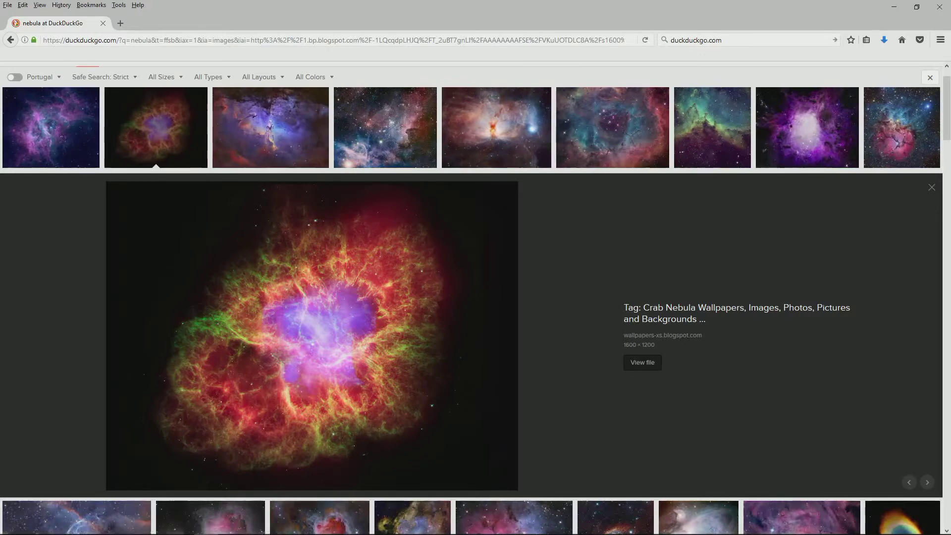
- Switch to GIMP and open Crab Nebula 1.jpg from the Desktop
{"action": "key", "text": "alt+Tab"}
{"action": "left_click", "coordinate": [9, 17]}
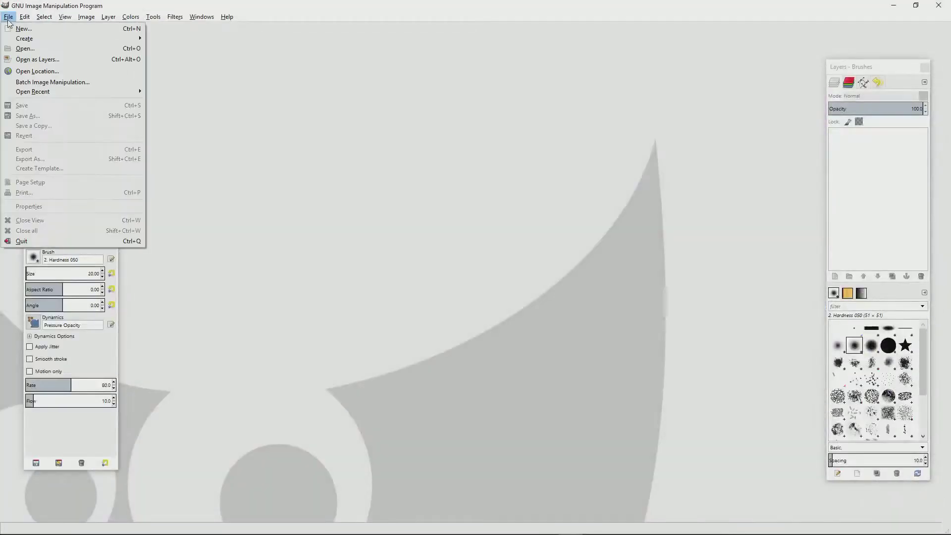
{"action": "left_click", "coordinate": [42, 51]}
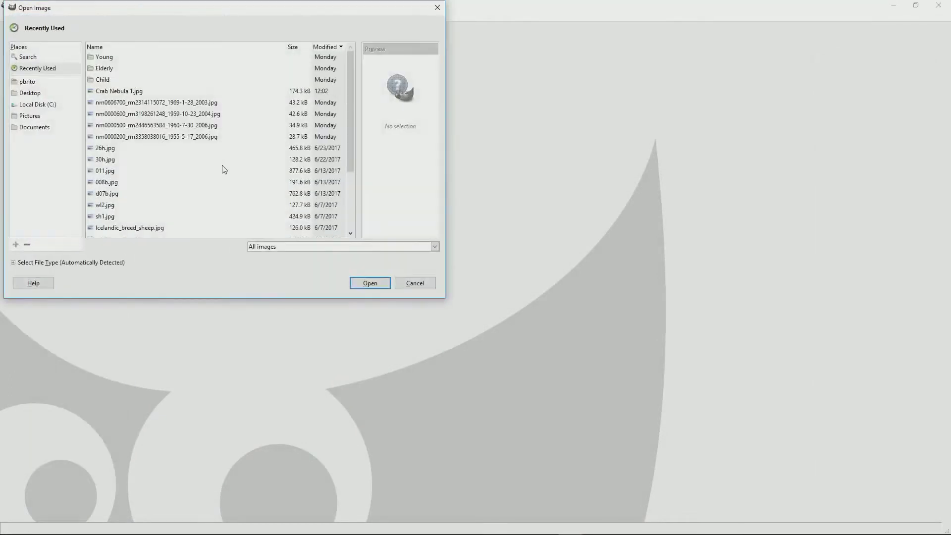
{"action": "left_click", "coordinate": [34, 93]}
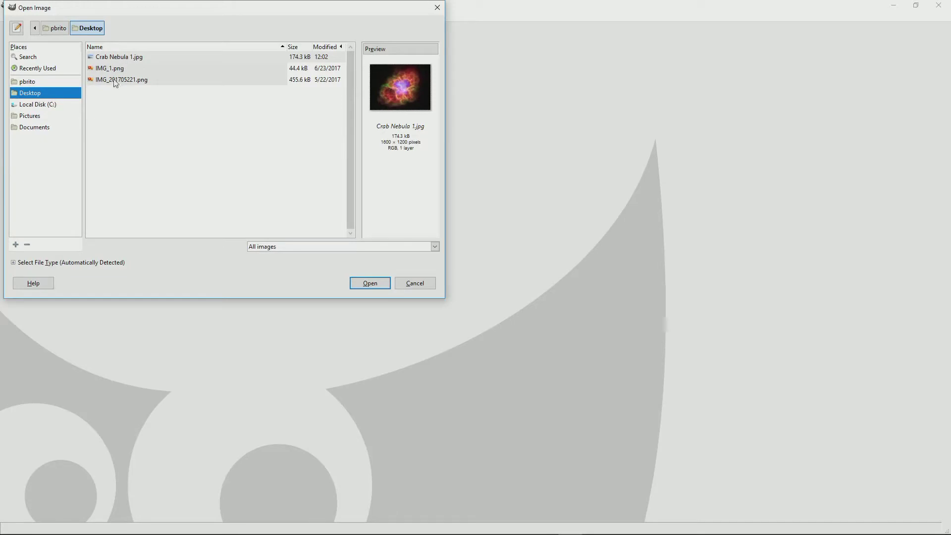
{"action": "left_click", "coordinate": [128, 58]}
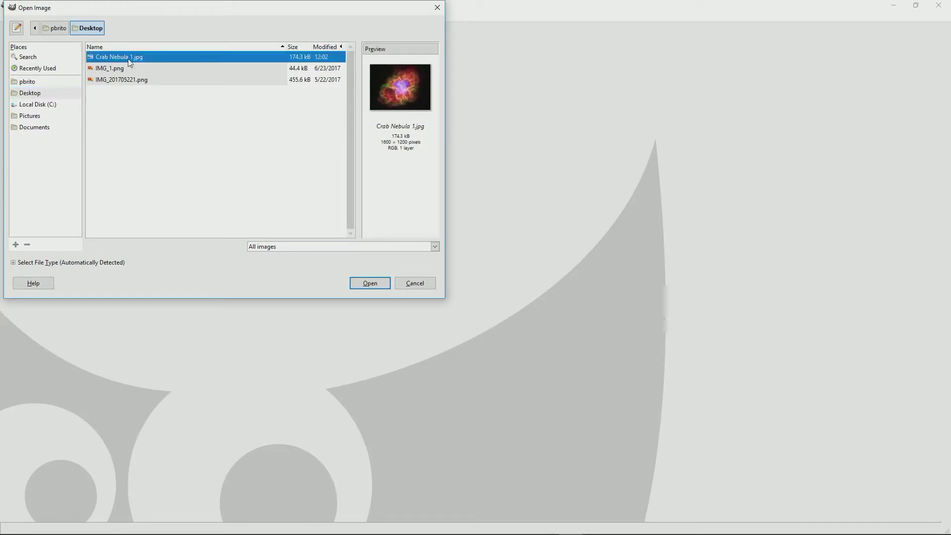
{"action": "left_click", "coordinate": [369, 284]}
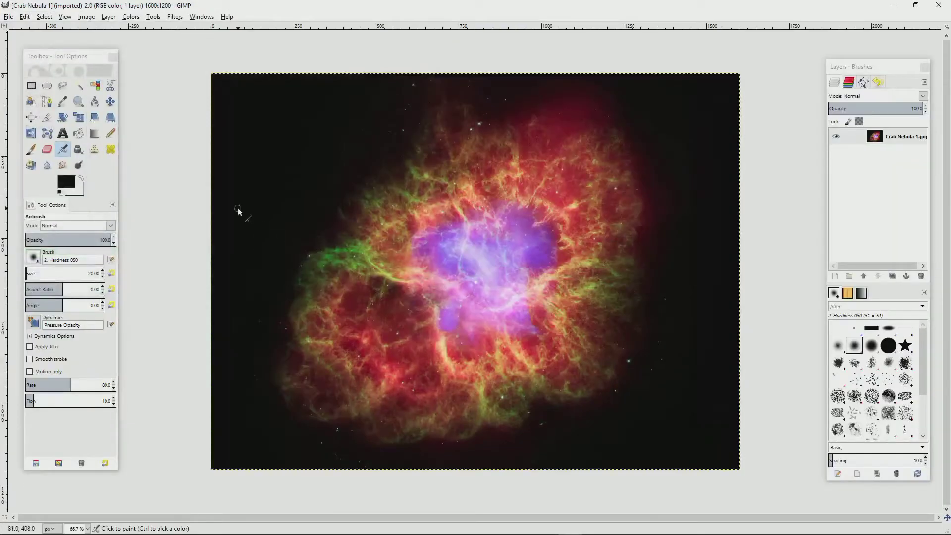
- Export the nebula image to the Desktop in Photoshop format as Crab Nebula 1.psd
{"action": "left_click", "coordinate": [9, 17]}
{"action": "left_click", "coordinate": [49, 160]}
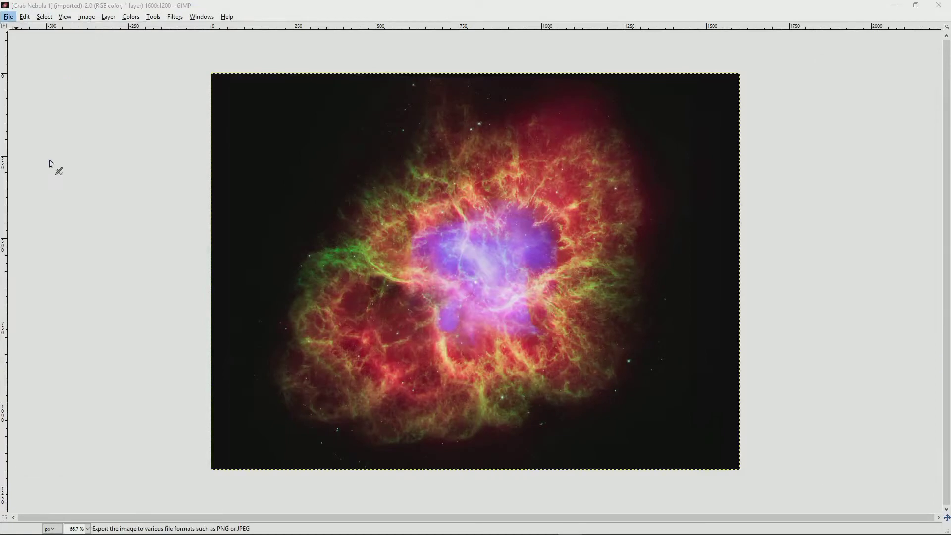
{"action": "left_click", "coordinate": [721, 324]}
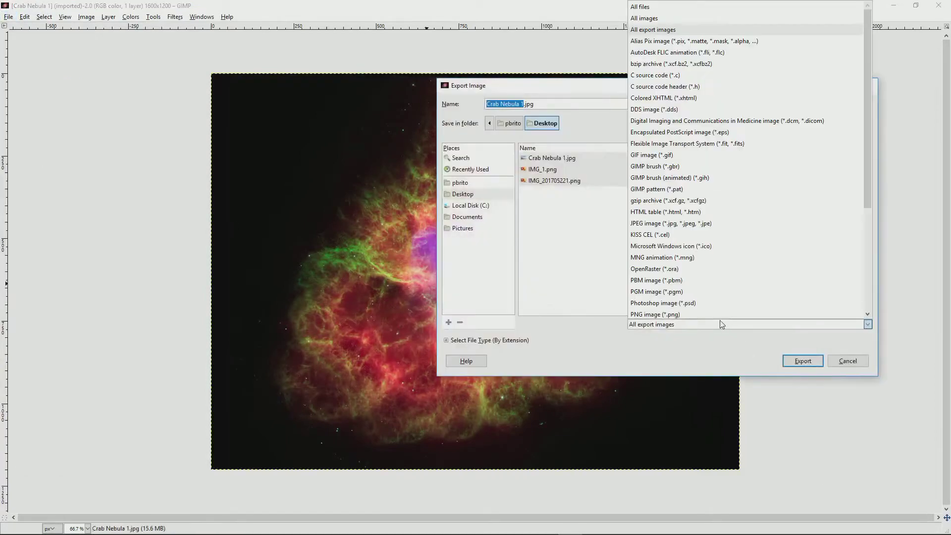
{"action": "left_click", "coordinate": [691, 303]}
{"action": "left_click", "coordinate": [533, 104]}
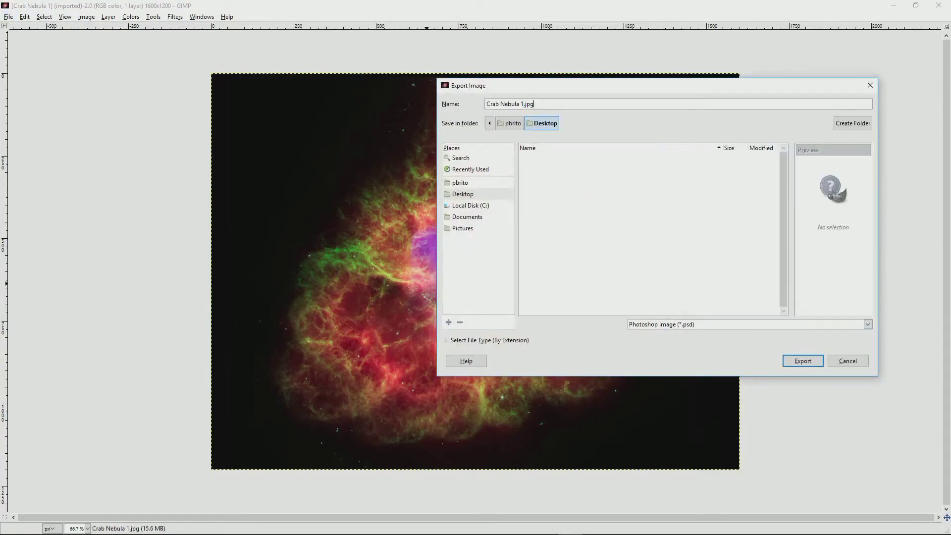
{"action": "key", "text": "BackSpace"}
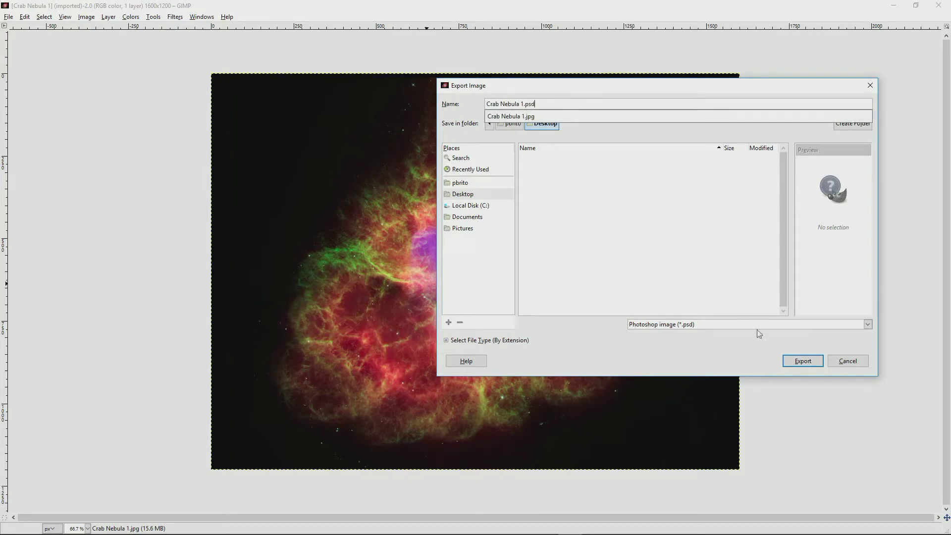
{"action": "left_click", "coordinate": [801, 366]}
{"action": "left_click", "coordinate": [810, 363]}
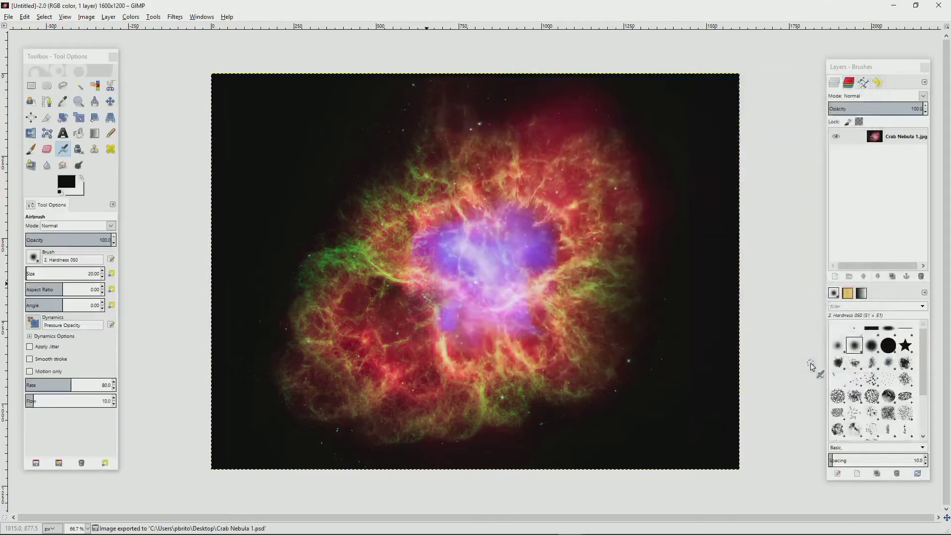
- Export the nebula image to the Desktop as the TIFF file Crab Nebula 1.tif with compression set to None
{"action": "left_click", "coordinate": [9, 17]}
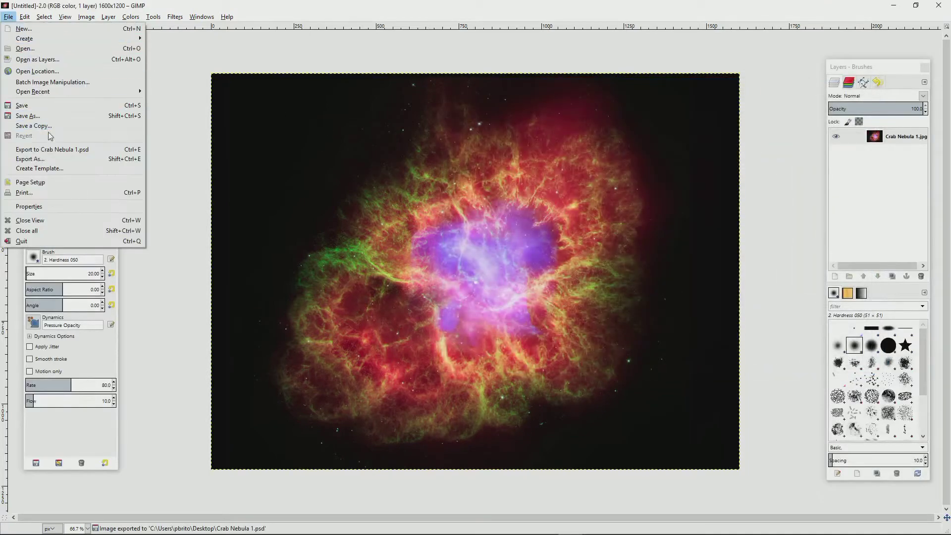
{"action": "left_click", "coordinate": [54, 159]}
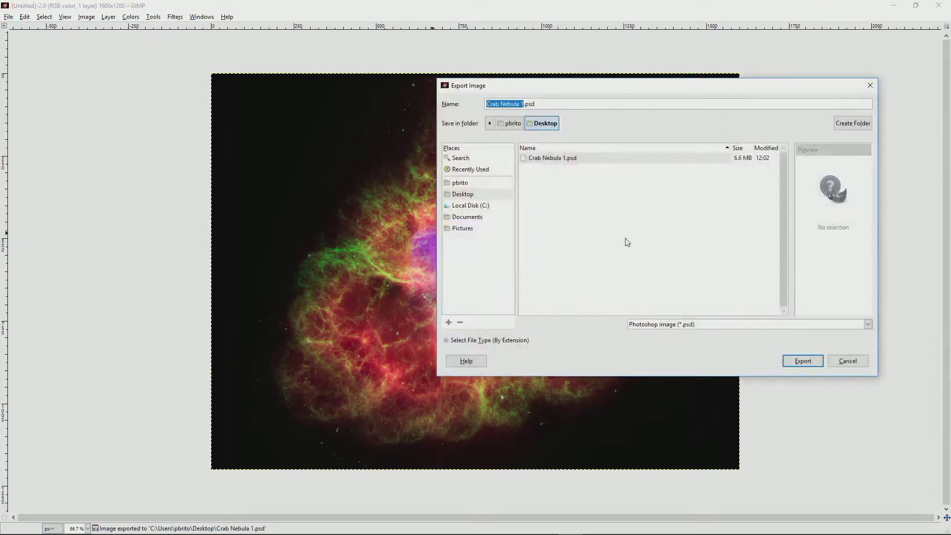
{"action": "left_click", "coordinate": [692, 327]}
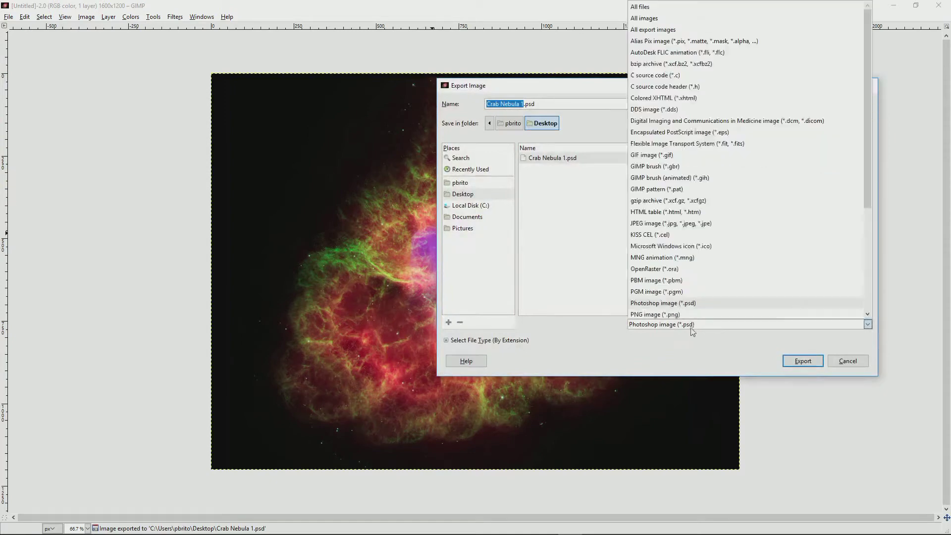
{"action": "scroll", "coordinate": [701, 305], "scroll_direction": "down", "scroll_amount": 4}
{"action": "left_click", "coordinate": [679, 272]}
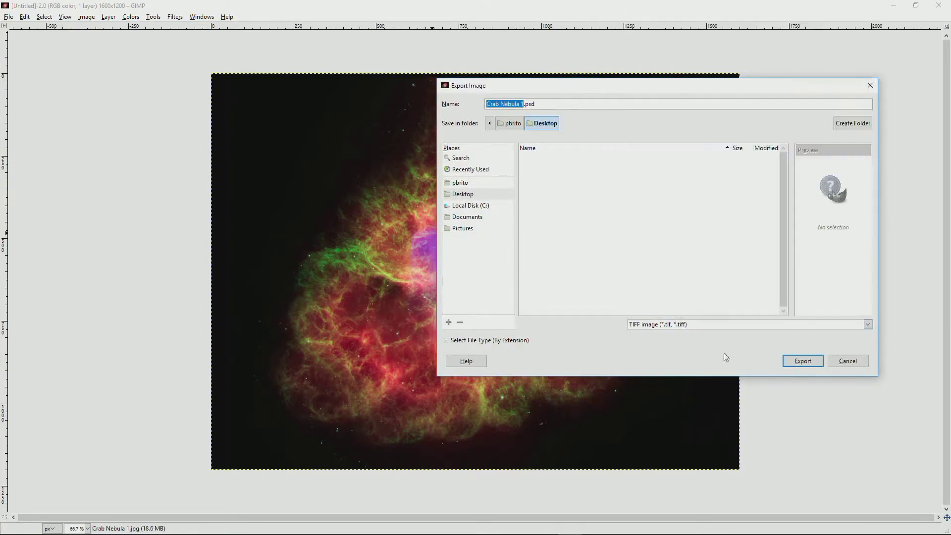
{"action": "left_click", "coordinate": [534, 103]}
{"action": "key", "text": "BackSpace"}
{"action": "key", "text": "BackSpace"}
{"action": "key", "text": "BackSpace"}
{"action": "type", "text": "tif"}
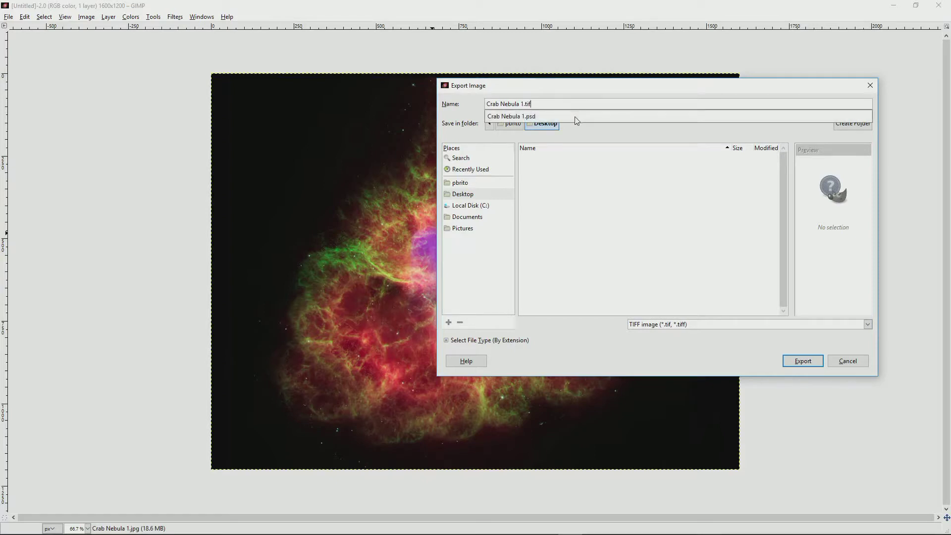
{"action": "left_click", "coordinate": [806, 359]}
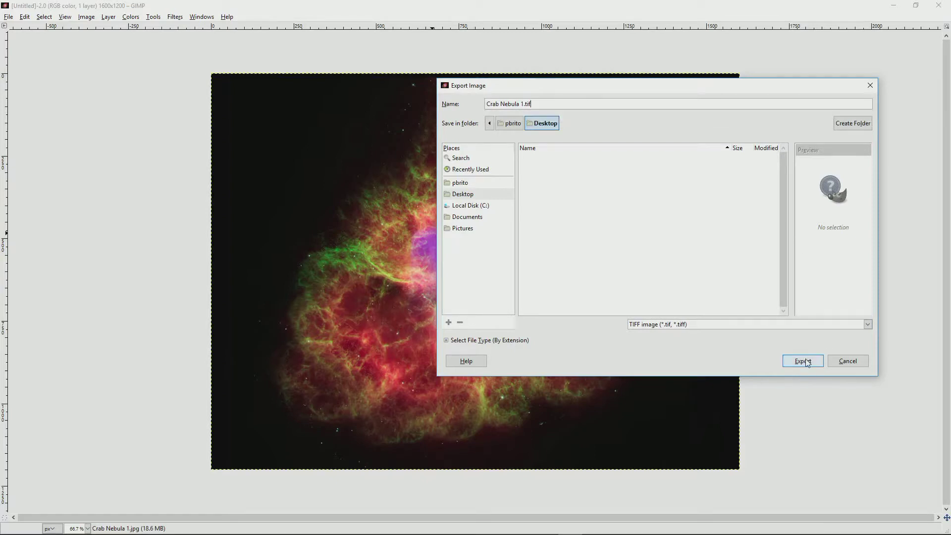
{"action": "left_click", "coordinate": [804, 361]}
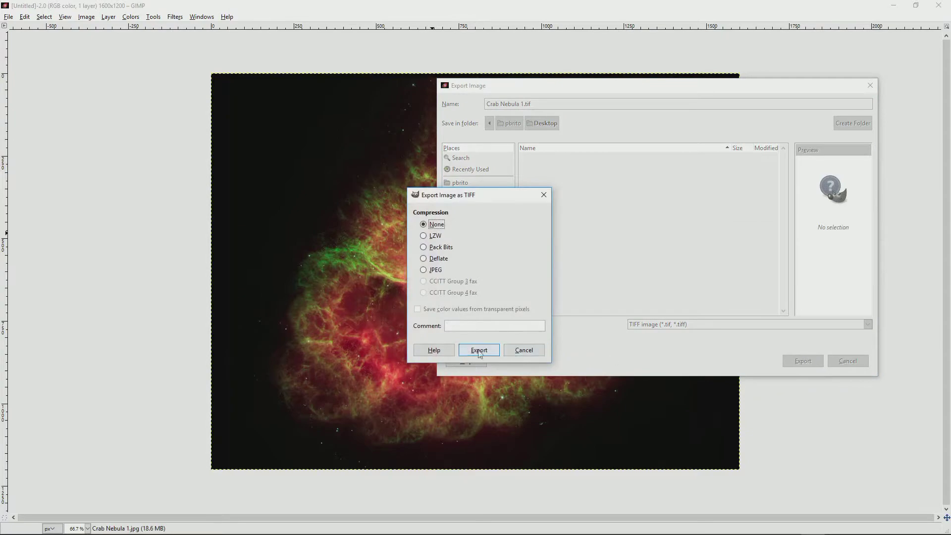
{"action": "left_click", "coordinate": [479, 350]}
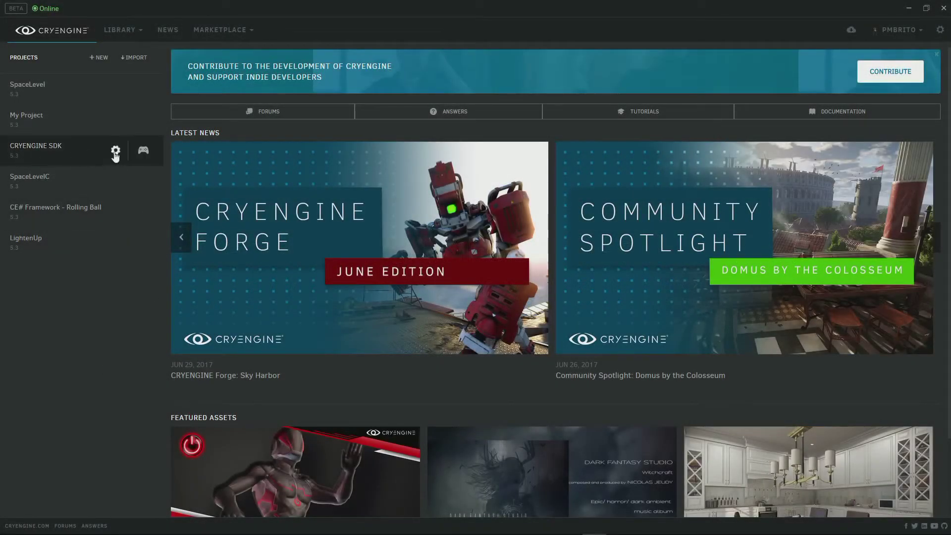
- Open the CRYENGINE SDK project's Assets folder and open its textures.pak archive in 7-Zip
{"action": "left_click", "coordinate": [115, 151]}
{"action": "left_click", "coordinate": [93, 270]}
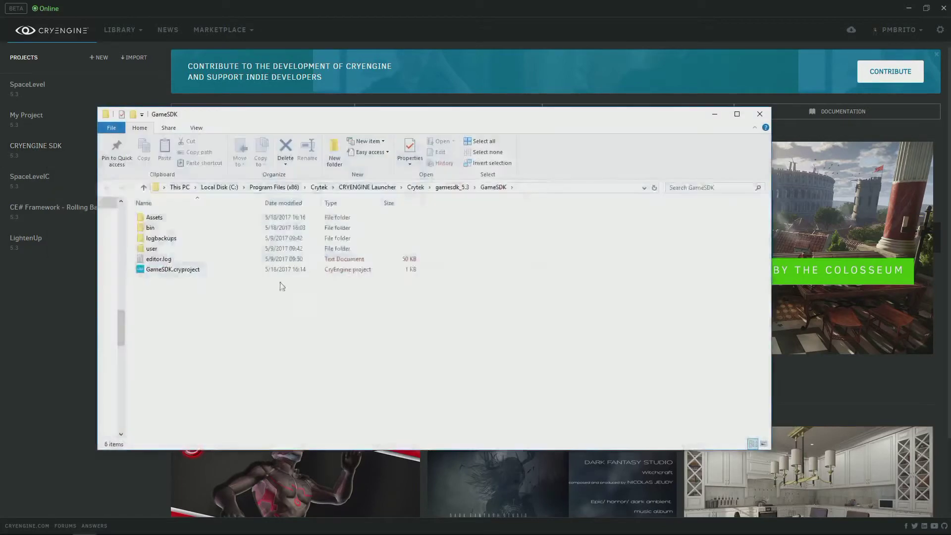
{"action": "double_click", "coordinate": [154, 217]}
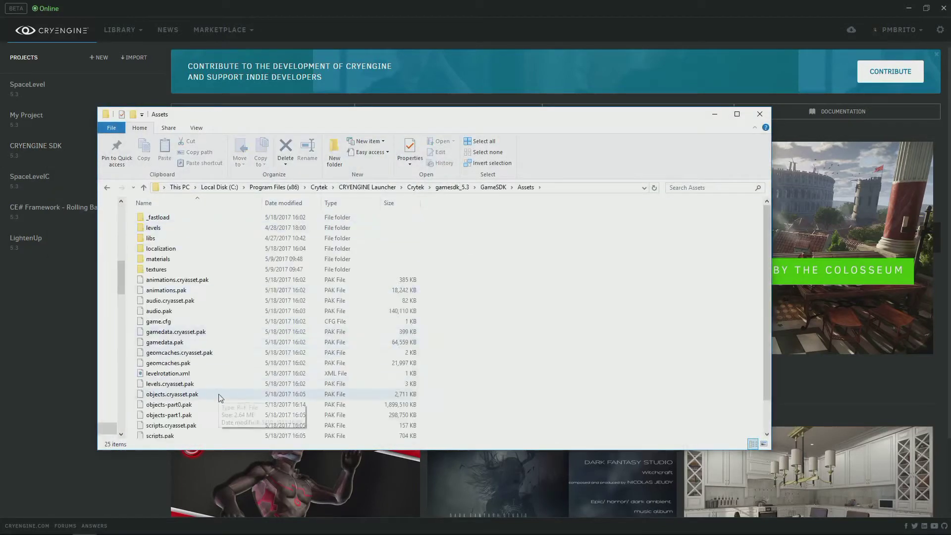
{"action": "scroll", "coordinate": [221, 393], "scroll_direction": "down", "scroll_amount": 1}
{"action": "right_click", "coordinate": [158, 425]}
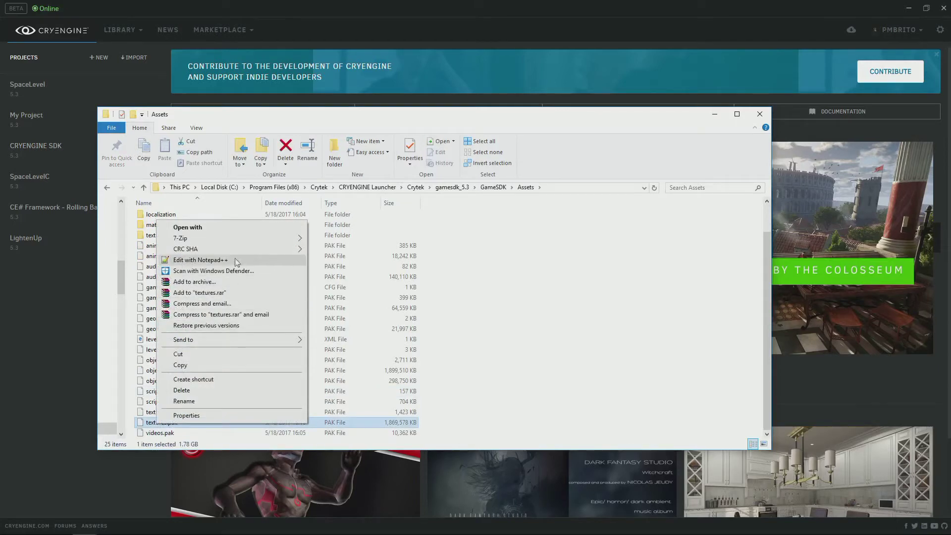
{"action": "mouse_move", "coordinate": [250, 238]}
{"action": "left_click", "coordinate": [352, 242]}
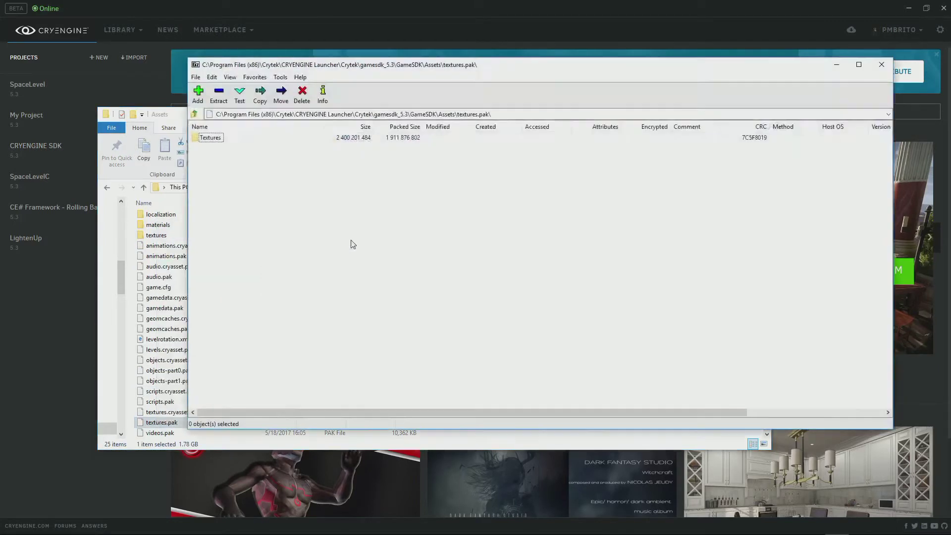
- Open the Textures\decals\blood folder inside the textures.pak archive
{"action": "double_click", "coordinate": [211, 138]}
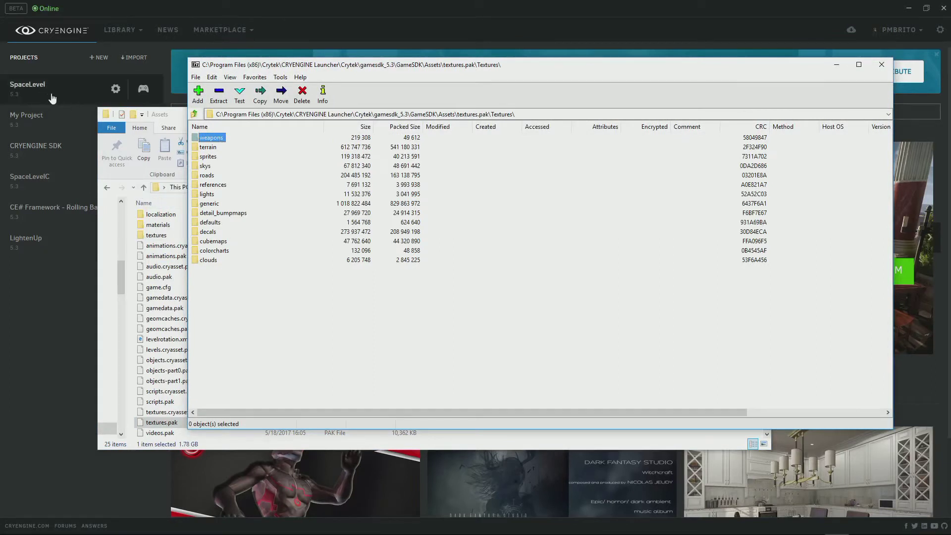
{"action": "left_click", "coordinate": [212, 242]}
{"action": "double_click", "coordinate": [210, 233]}
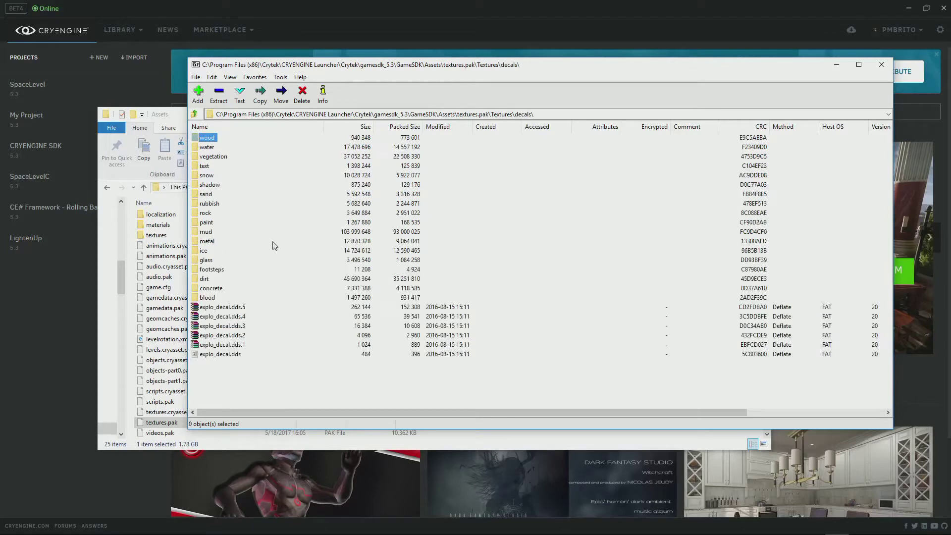
{"action": "double_click", "coordinate": [214, 298]}
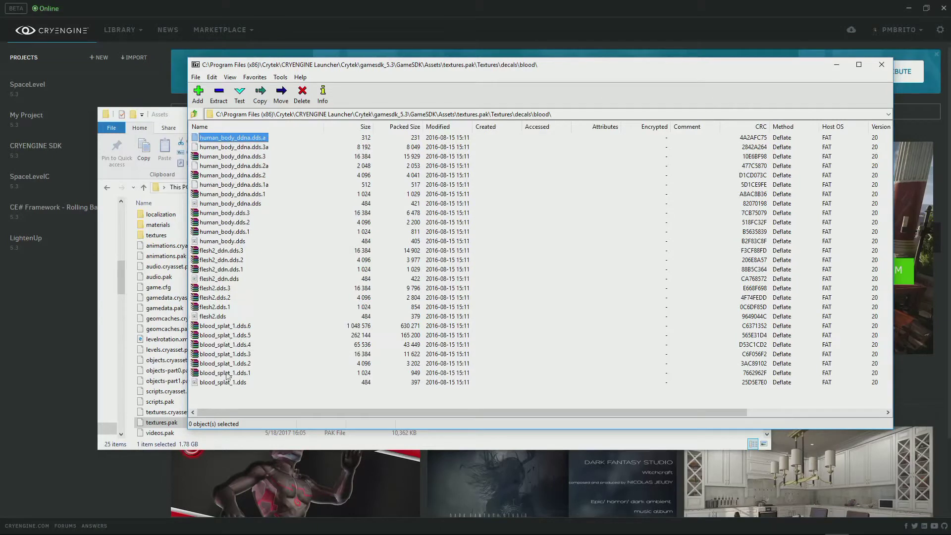
- Open the SpaceLevel project's Assets\textures folder and show its files in the List layout
{"action": "left_click", "coordinate": [116, 88]}
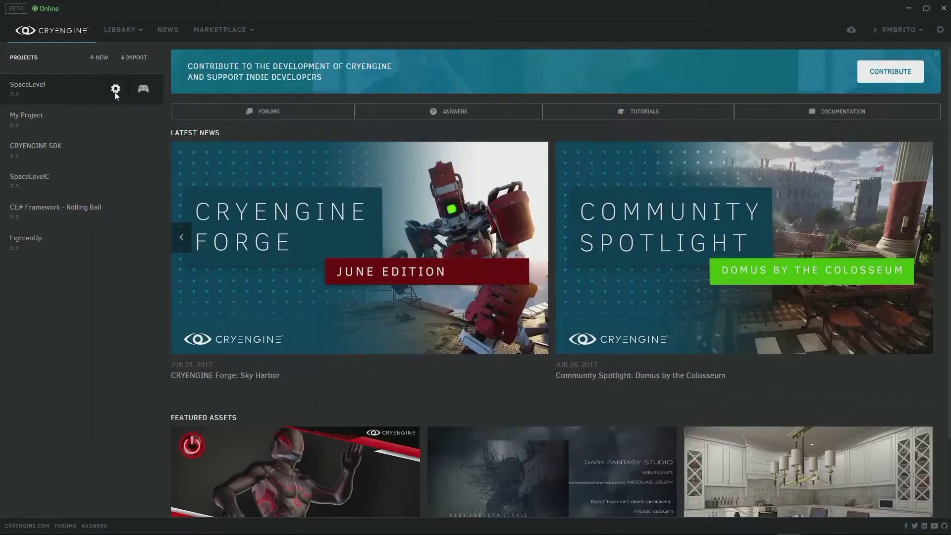
{"action": "left_click", "coordinate": [109, 213]}
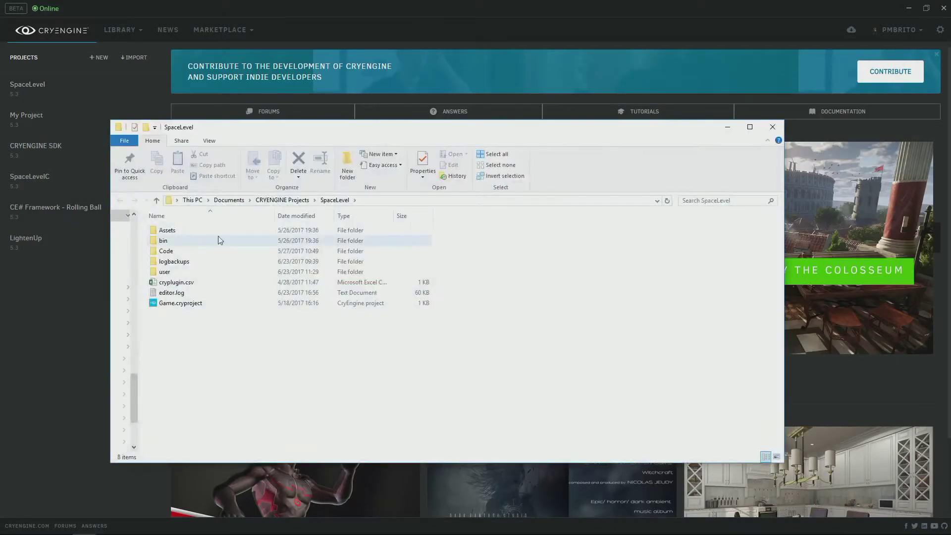
{"action": "double_click", "coordinate": [208, 303]}
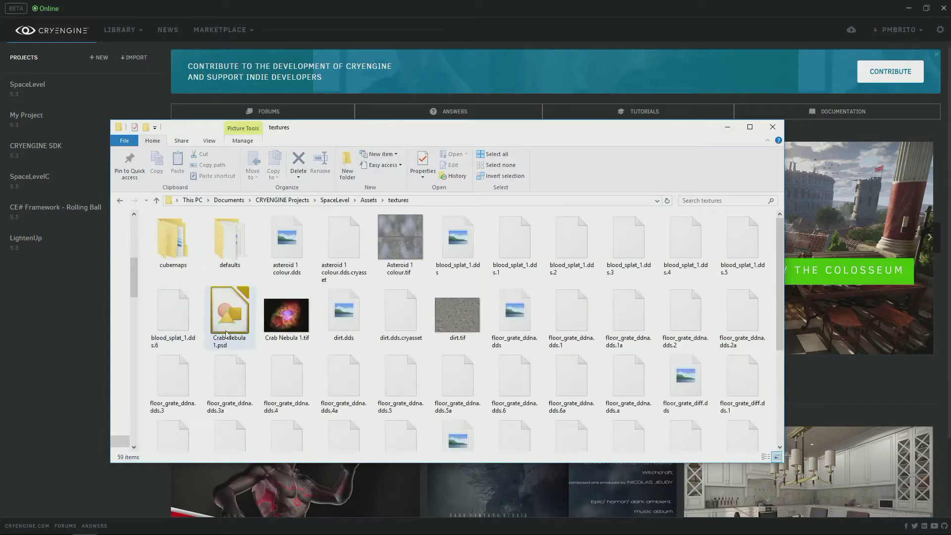
{"action": "left_click", "coordinate": [209, 140]}
{"action": "left_click", "coordinate": [263, 166]}
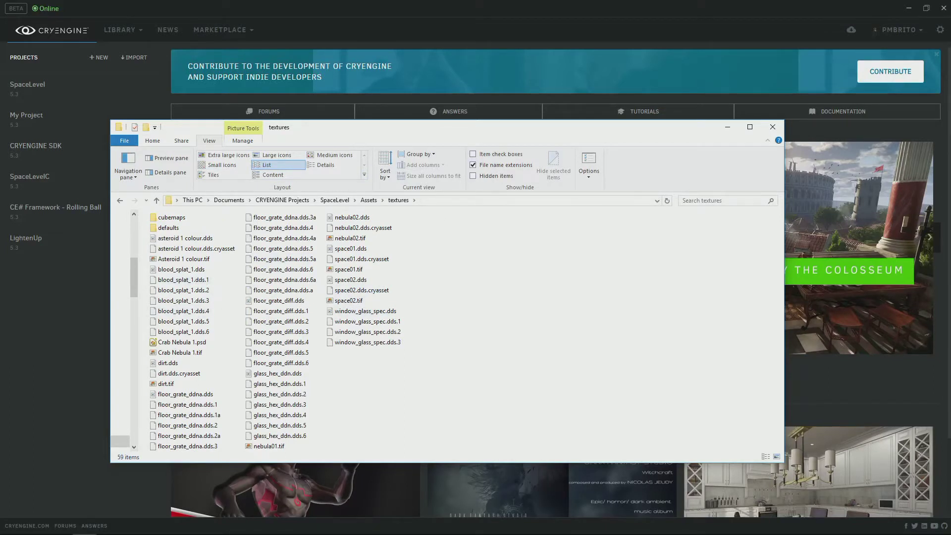
- Copy blood_splat_1.dds and its .dds.1 to .dds.6 files from the archive into SpaceLevel's textures folder, replacing the existing copies
{"action": "key", "text": "alt+Tab"}
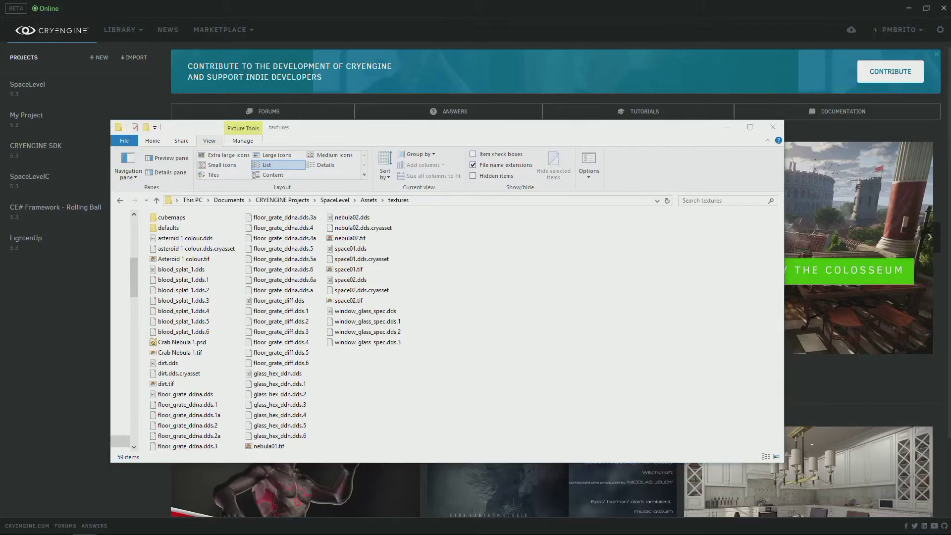
{"action": "left_click_drag", "start_coordinate": [313, 66], "coordinate": [339, 59]}
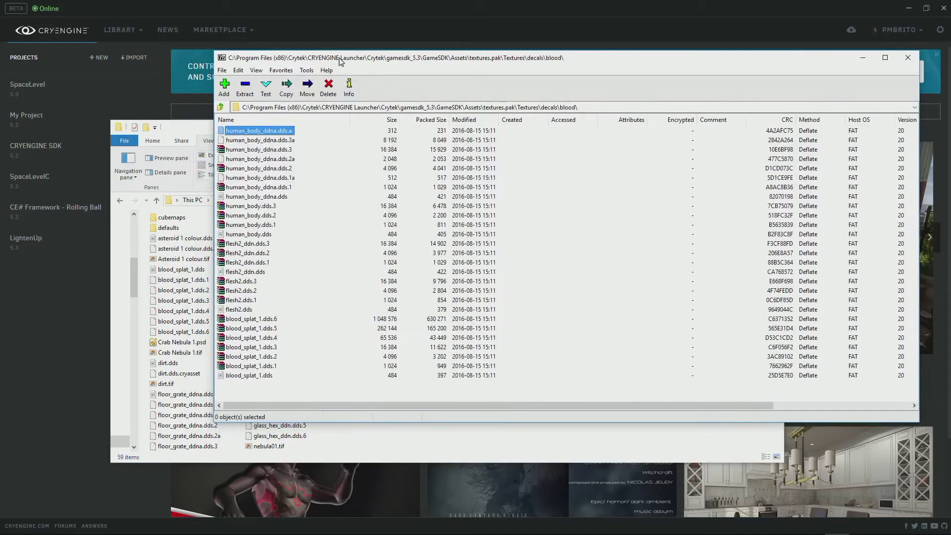
{"action": "left_click", "coordinate": [254, 376]}
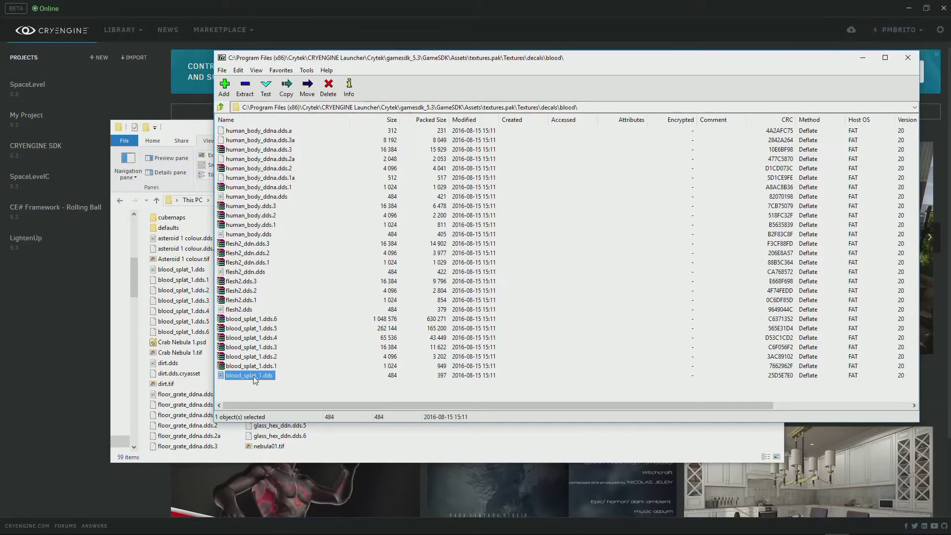
{"action": "left_click", "coordinate": [252, 320], "text": "shift"}
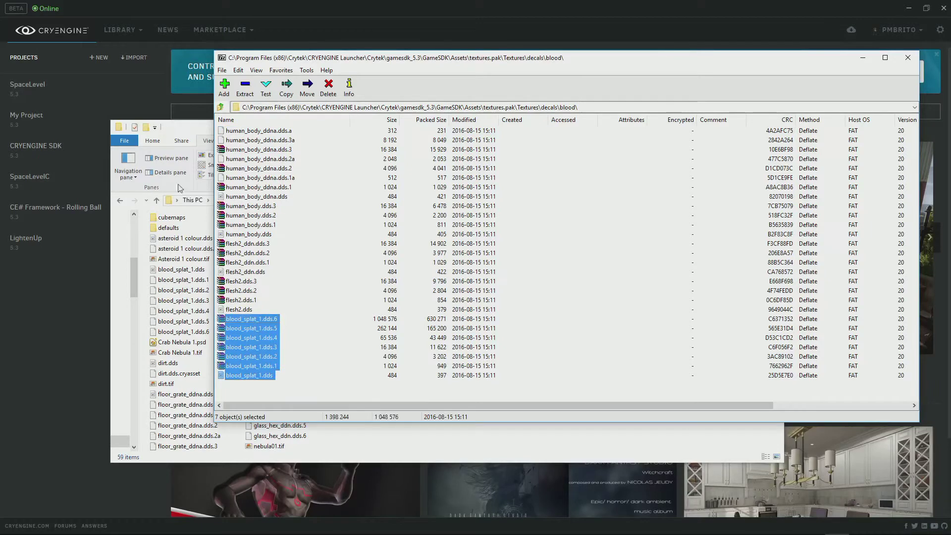
{"action": "left_click_drag", "start_coordinate": [185, 135], "coordinate": [101, 171]}
{"action": "left_click", "coordinate": [399, 65]}
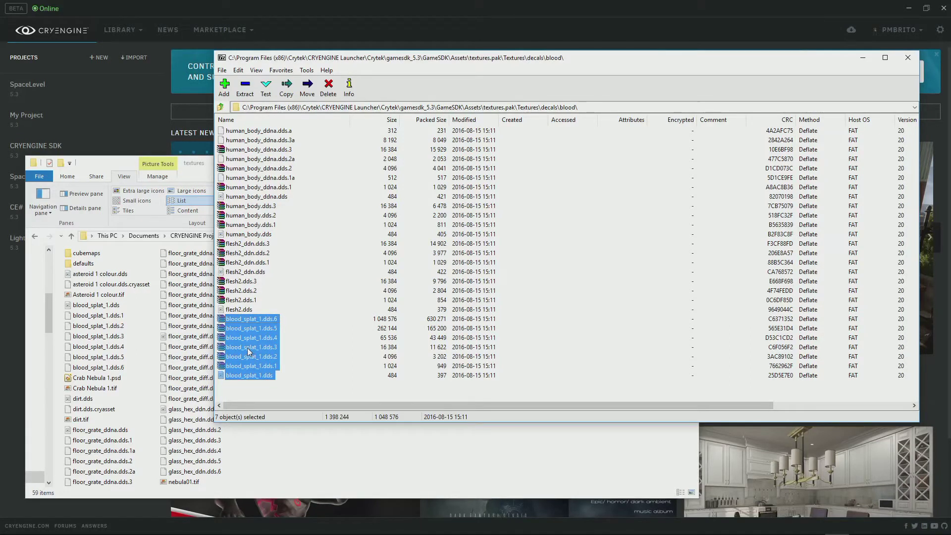
{"action": "left_click_drag", "start_coordinate": [245, 348], "coordinate": [292, 458]}
{"action": "left_click", "coordinate": [447, 193]}
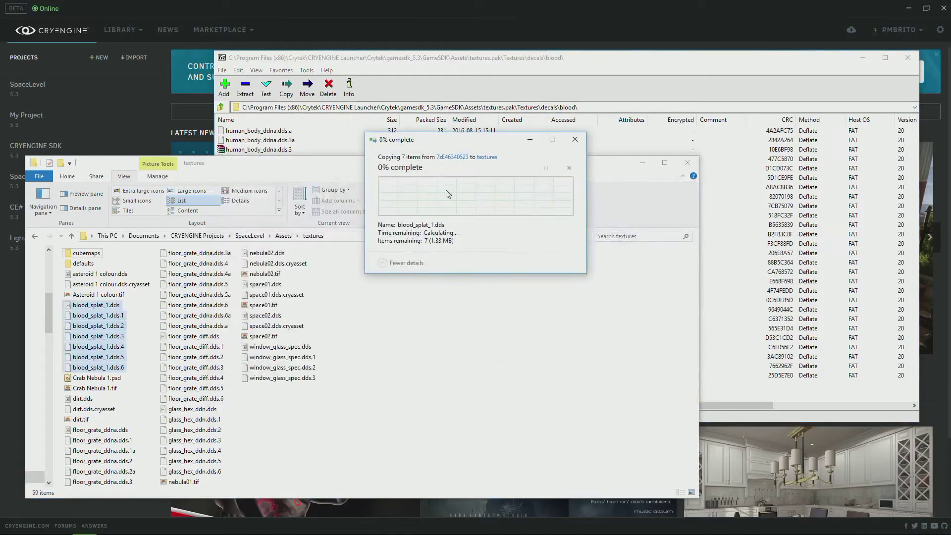
{"action": "left_click", "coordinate": [488, 77]}
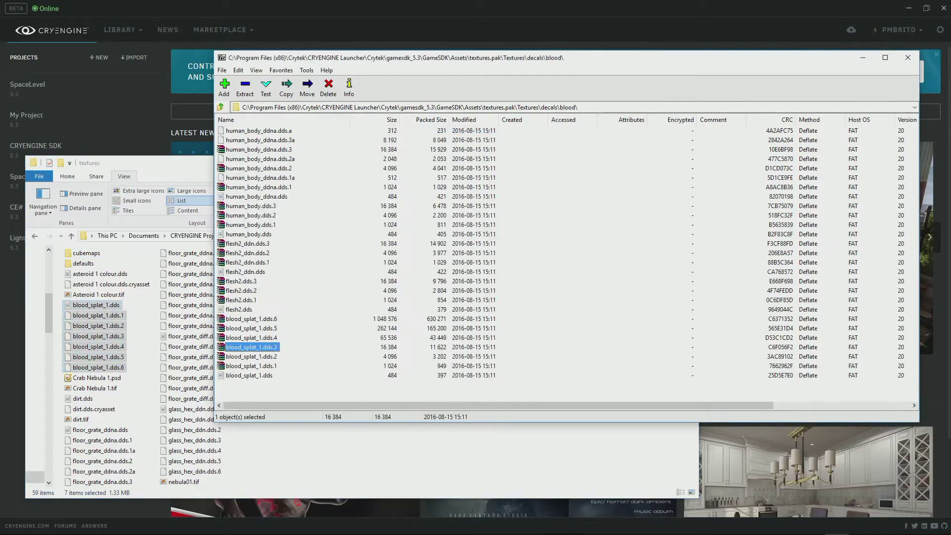
- Go to the Textures\generic\glass folder inside the textures.pak archive
{"action": "left_click", "coordinate": [221, 107]}
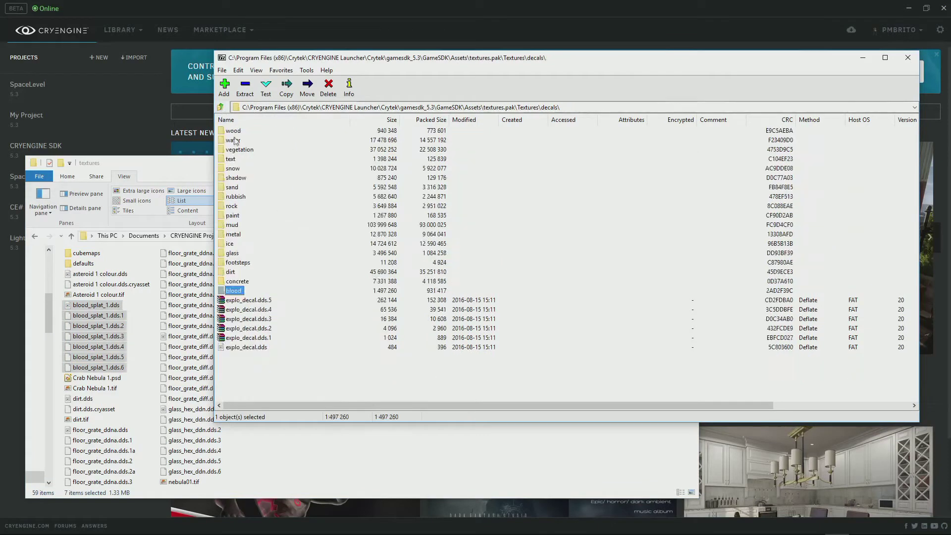
{"action": "key", "text": "BackSpace"}
{"action": "double_click", "coordinate": [236, 200]}
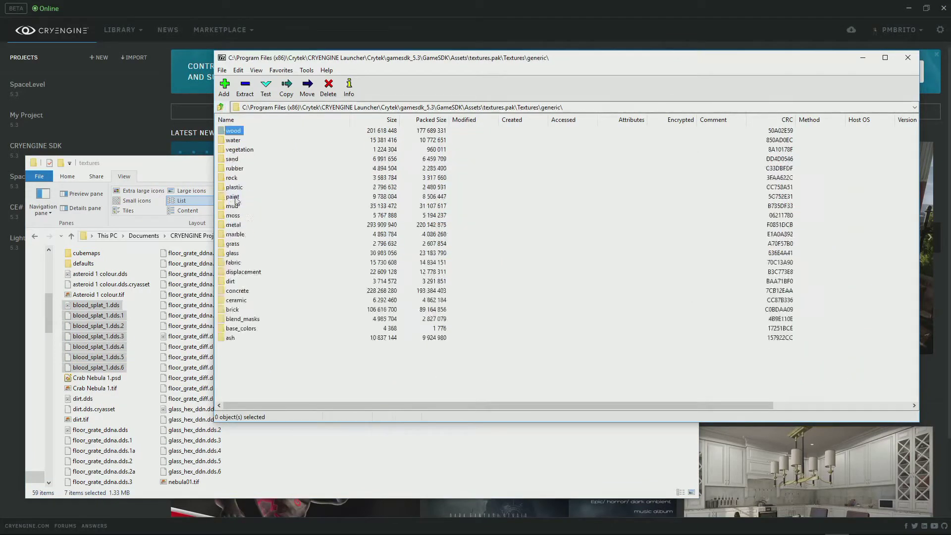
{"action": "double_click", "coordinate": [232, 252]}
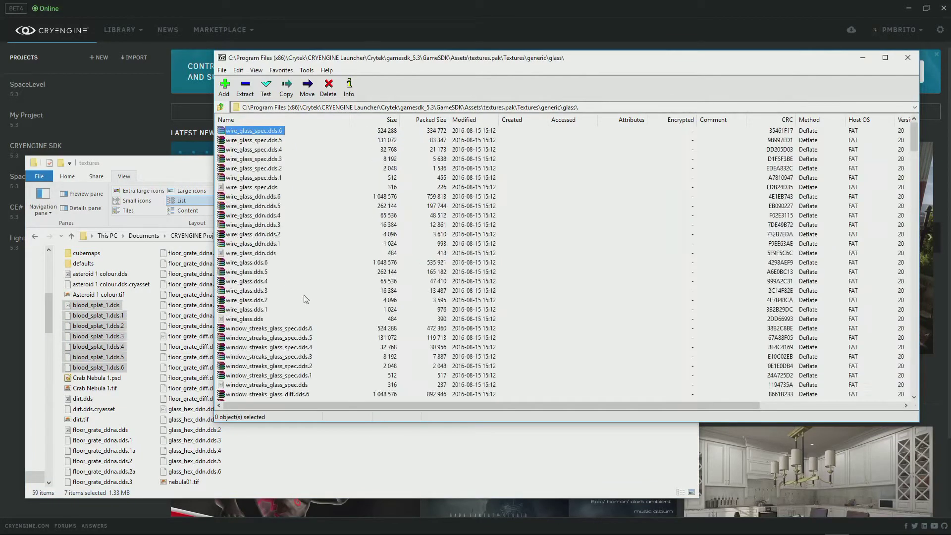
- Copy glass_hex_ddn.dds and its .dds.1 to .dds.6 files into SpaceLevel's textures folder, replacing the existing copies, and close that folder
{"action": "scroll", "coordinate": [305, 297], "scroll_direction": "down", "scroll_amount": 5}
{"action": "scroll", "coordinate": [307, 297], "scroll_direction": "down", "scroll_amount": 2}
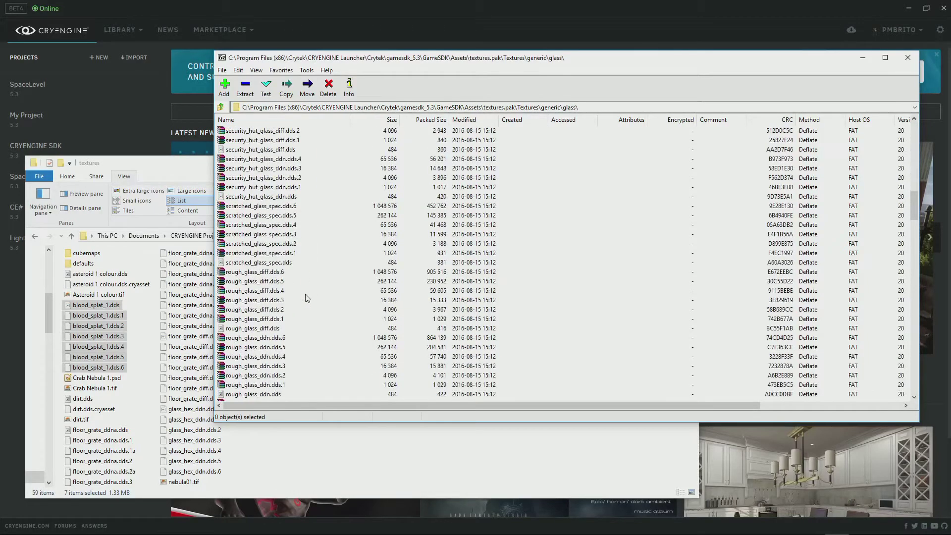
{"action": "scroll", "coordinate": [306, 298], "scroll_direction": "down", "scroll_amount": 15}
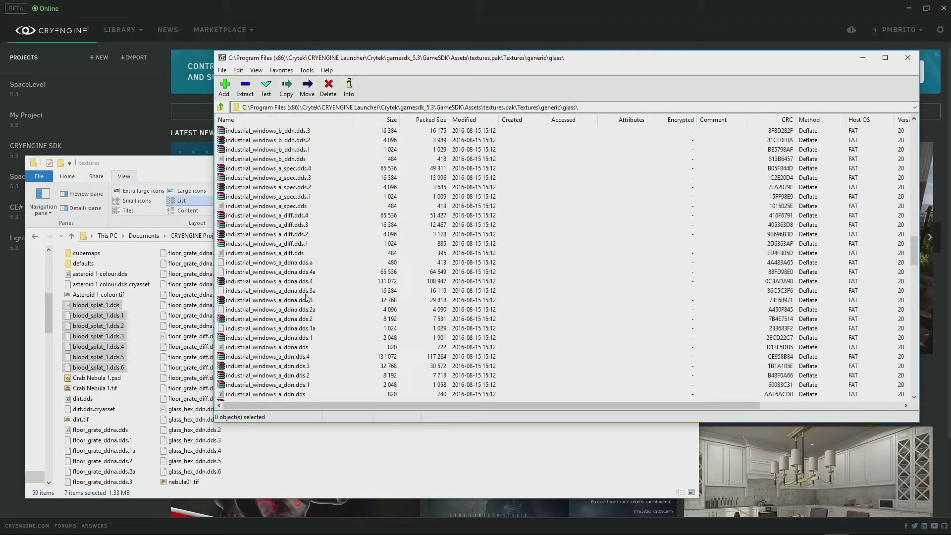
{"action": "scroll", "coordinate": [305, 298], "scroll_direction": "up", "scroll_amount": 15}
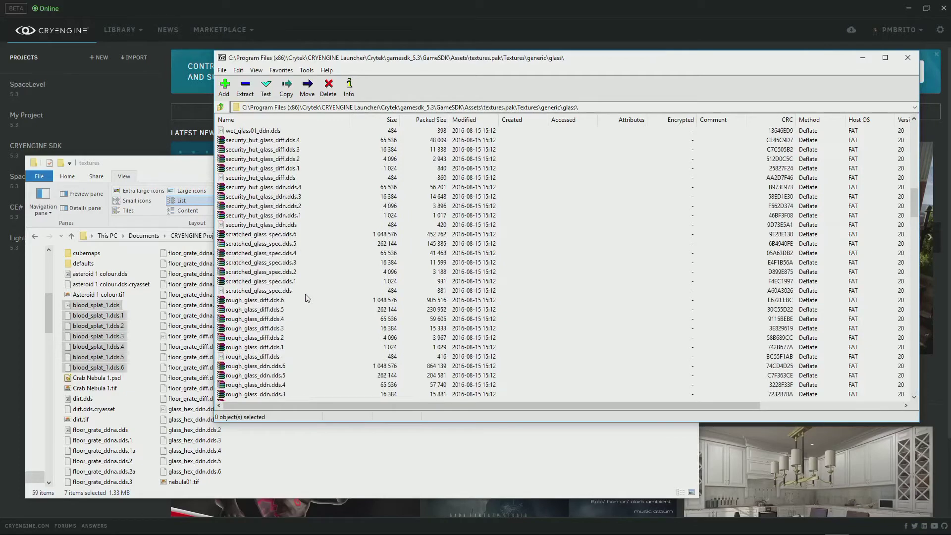
{"action": "scroll", "coordinate": [307, 298], "scroll_direction": "up", "scroll_amount": 7}
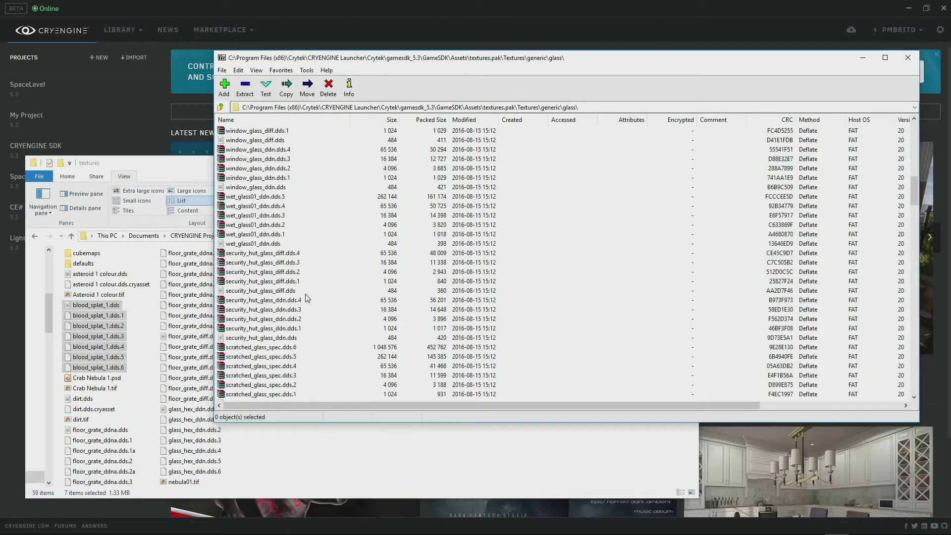
{"action": "scroll", "coordinate": [306, 297], "scroll_direction": "up", "scroll_amount": 5}
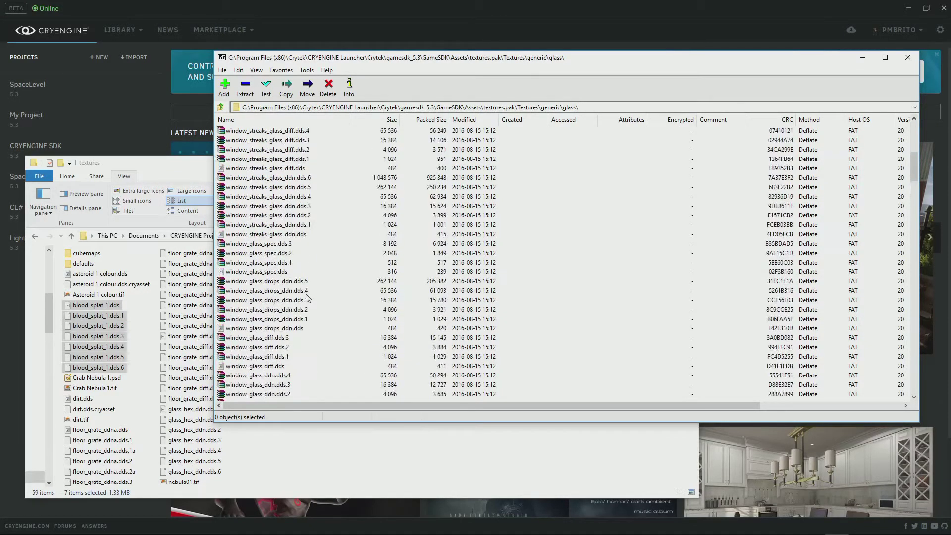
{"action": "scroll", "coordinate": [307, 298], "scroll_direction": "up", "scroll_amount": 10}
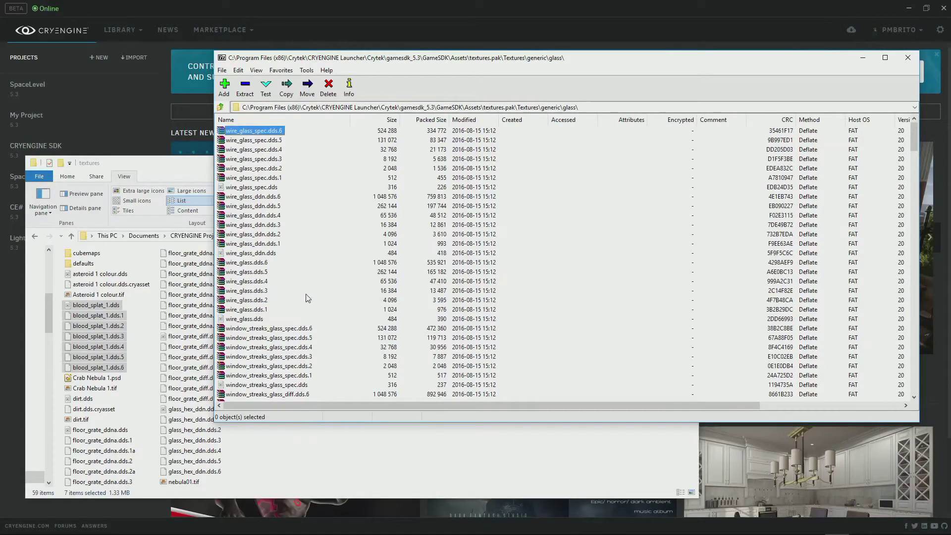
{"action": "scroll", "coordinate": [306, 298], "scroll_direction": "down", "scroll_amount": 15}
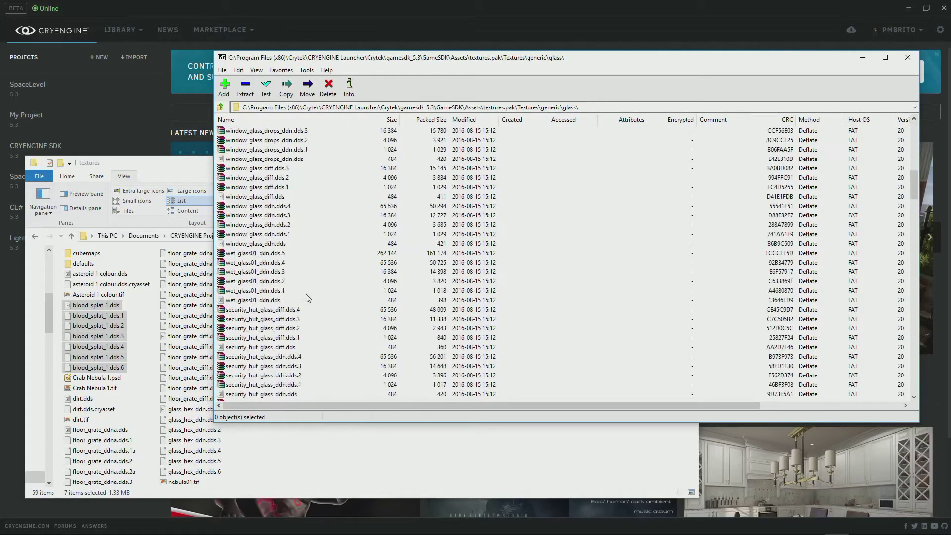
{"action": "scroll", "coordinate": [306, 298], "scroll_direction": "down", "scroll_amount": 10}
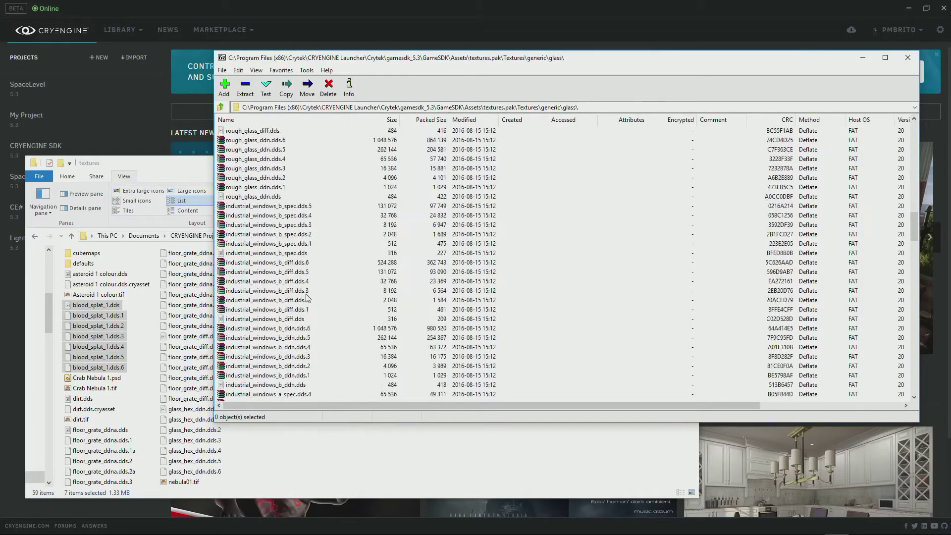
{"action": "scroll", "coordinate": [307, 298], "scroll_direction": "down", "scroll_amount": 13}
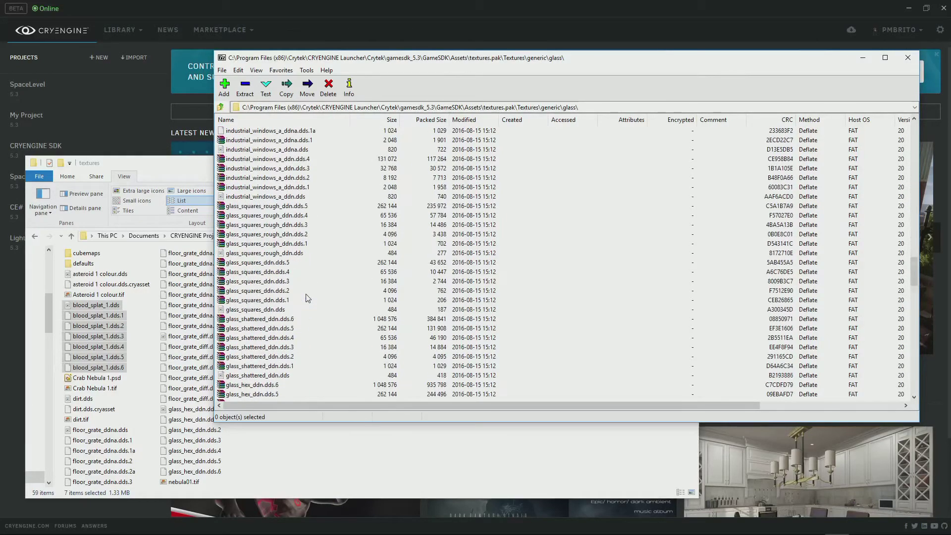
{"action": "scroll", "coordinate": [307, 297], "scroll_direction": "down", "scroll_amount": 5}
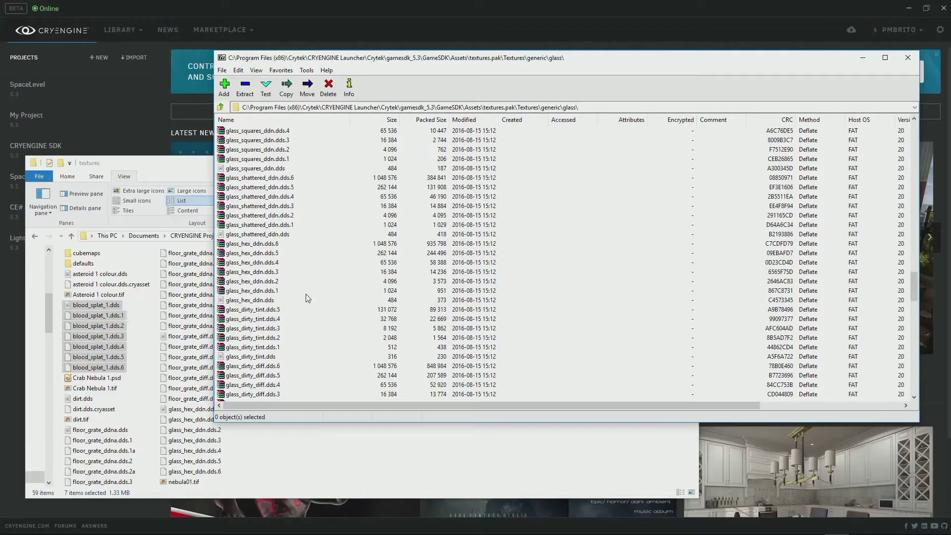
{"action": "left_click", "coordinate": [256, 245]}
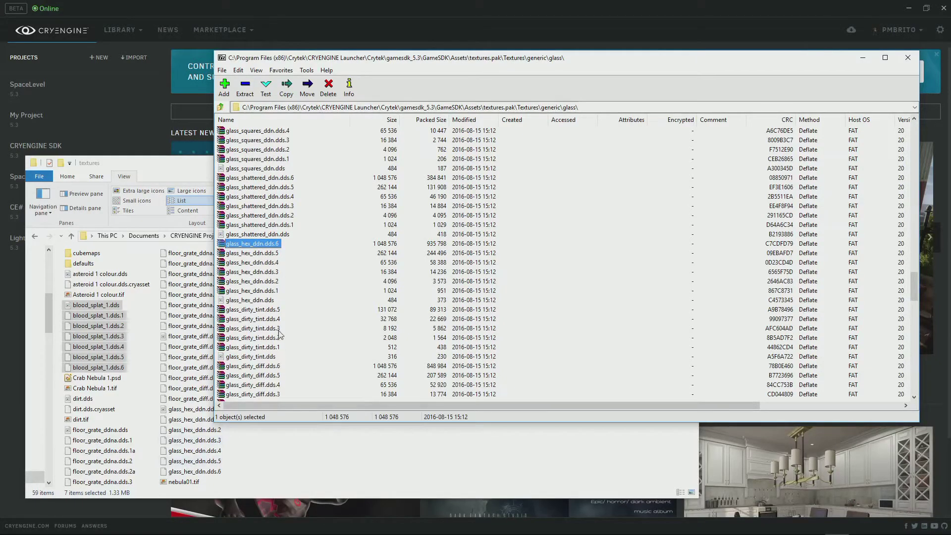
{"action": "left_click", "coordinate": [265, 301], "text": "shift"}
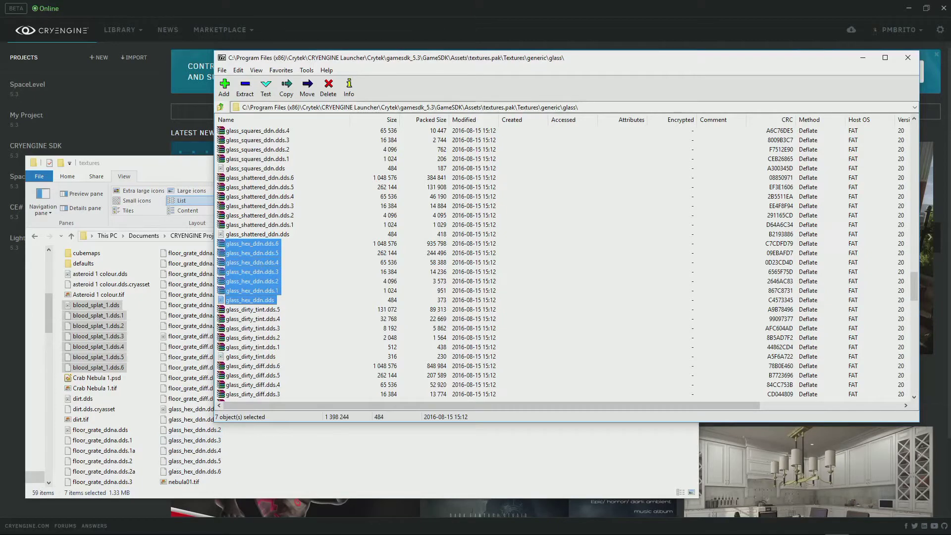
{"action": "left_click_drag", "start_coordinate": [259, 263], "coordinate": [329, 458]}
{"action": "left_click", "coordinate": [427, 197]}
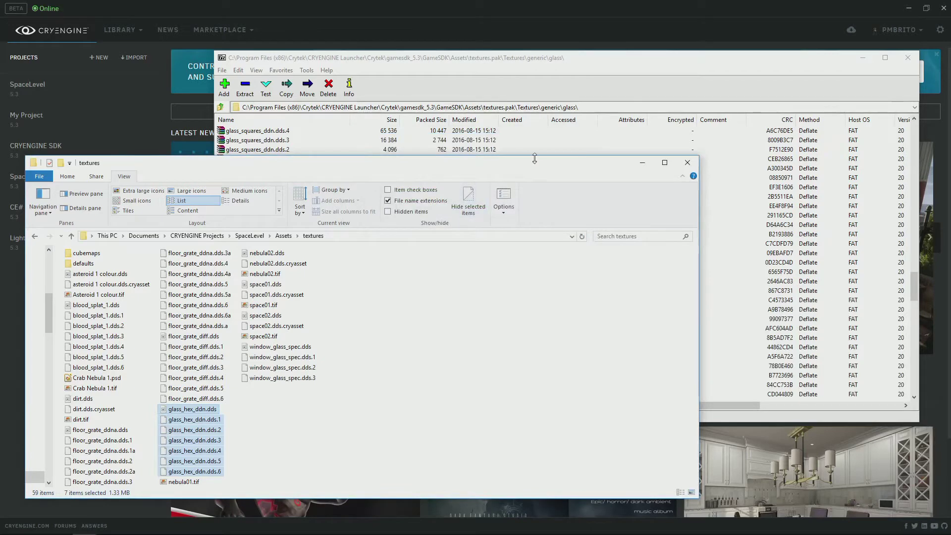
{"action": "left_click", "coordinate": [685, 164]}
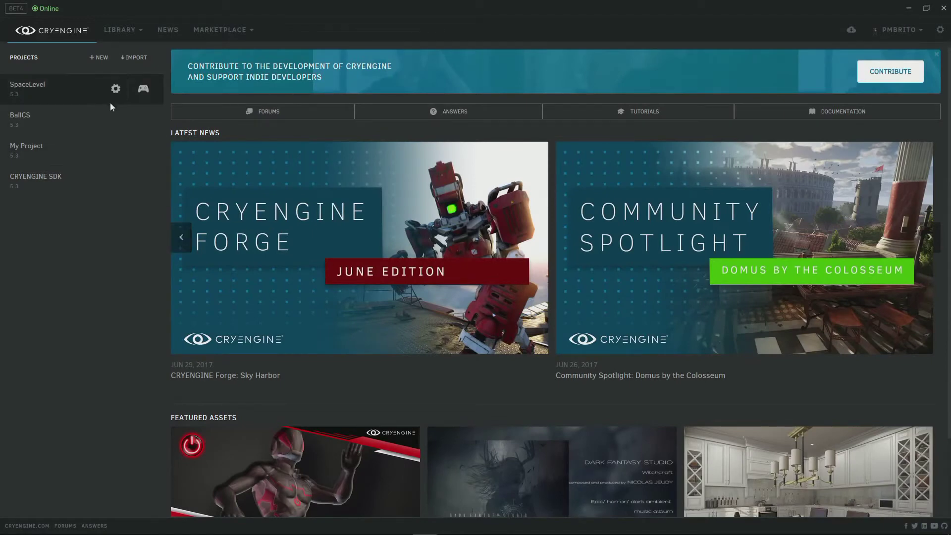
- Launch the SpaceLevel project in the CRYENGINE Sandbox editor and open level01
{"action": "left_click", "coordinate": [115, 91]}
{"action": "left_click", "coordinate": [114, 112]}
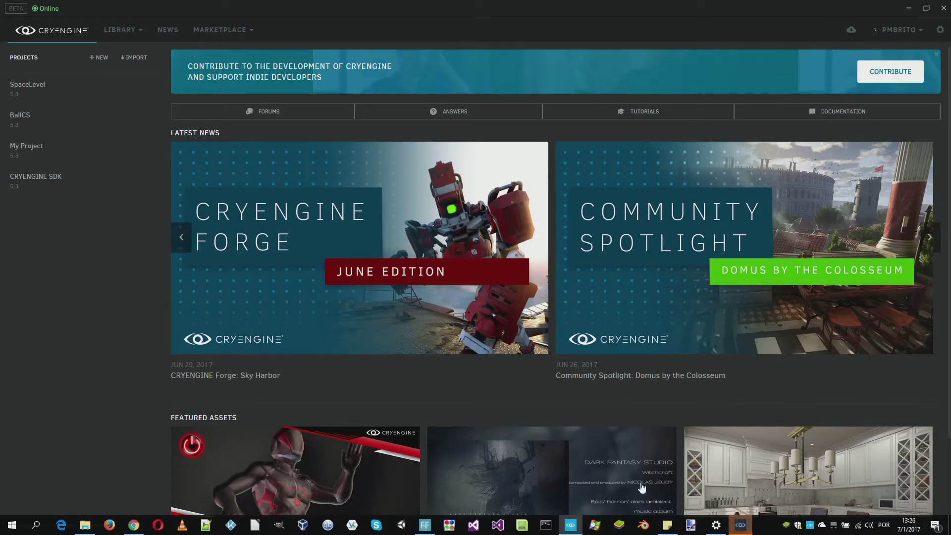
{"action": "left_click", "coordinate": [743, 526]}
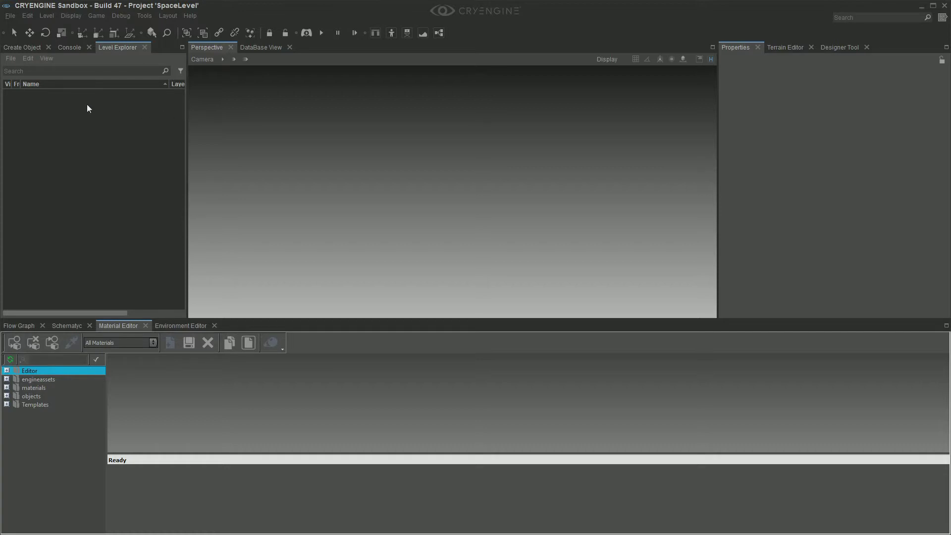
{"action": "left_click", "coordinate": [10, 15]}
{"action": "left_click", "coordinate": [29, 39]}
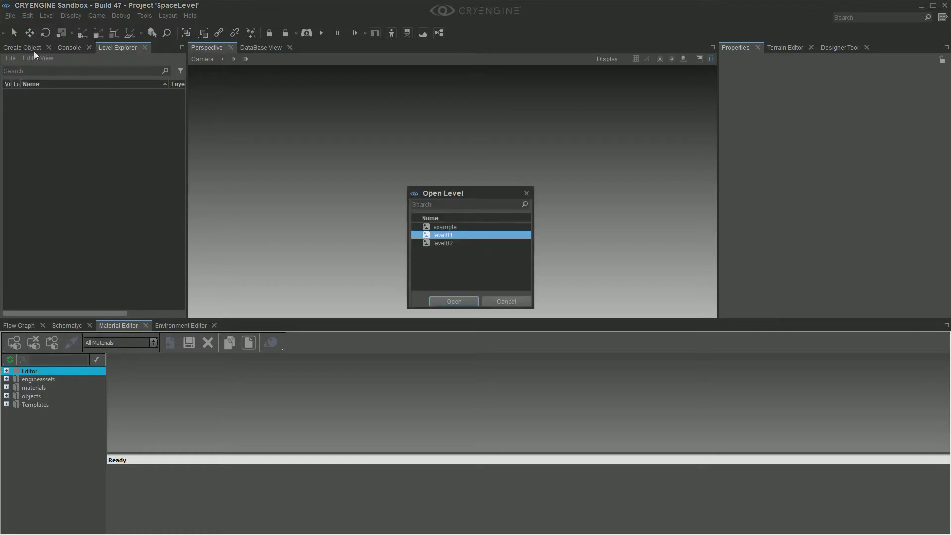
{"action": "left_click", "coordinate": [458, 299]}
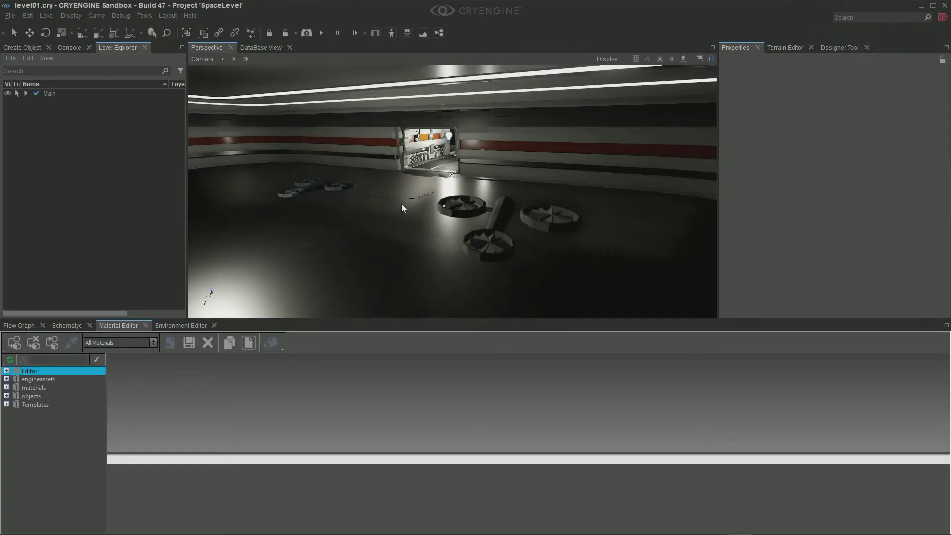
- Select the set_a_floor_a1 floor piece in the room beyond the corridor and start editing it with the Designer Tool
{"action": "right_click_drag", "start_coordinate": [411, 201], "coordinate": [371, 173]}
{"action": "key", "text": "w"}
{"action": "key", "text": "w"}
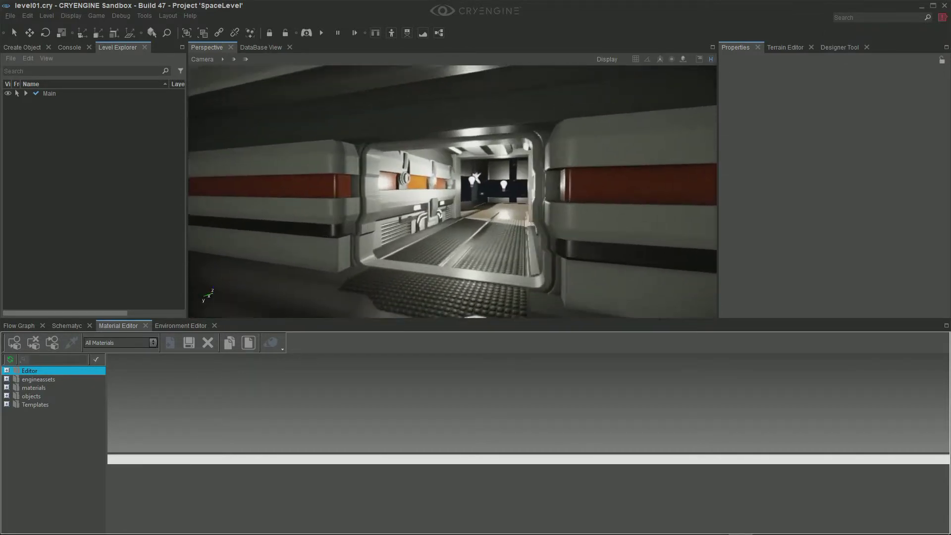
{"action": "key", "text": "w"}
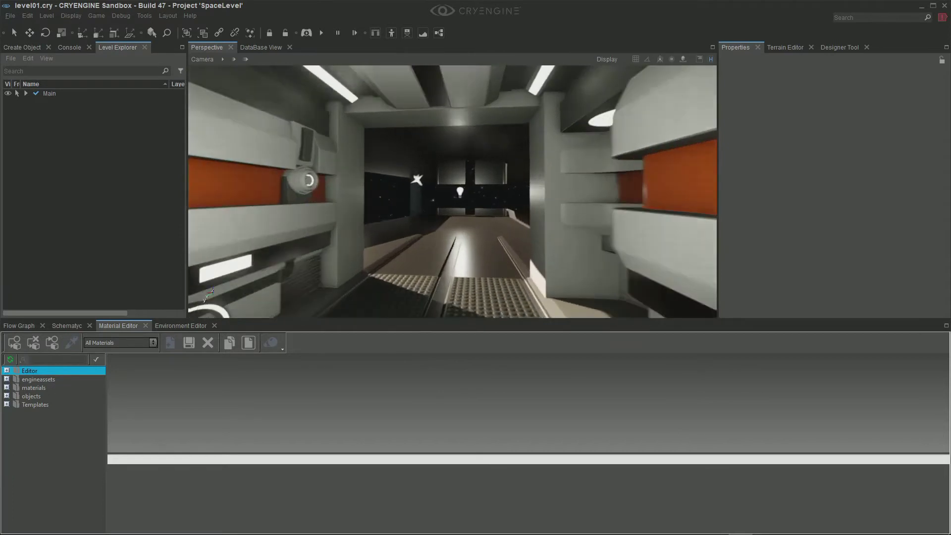
{"action": "key", "text": "w"}
{"action": "right_click_drag", "start_coordinate": [371, 173], "coordinate": [218, 245]}
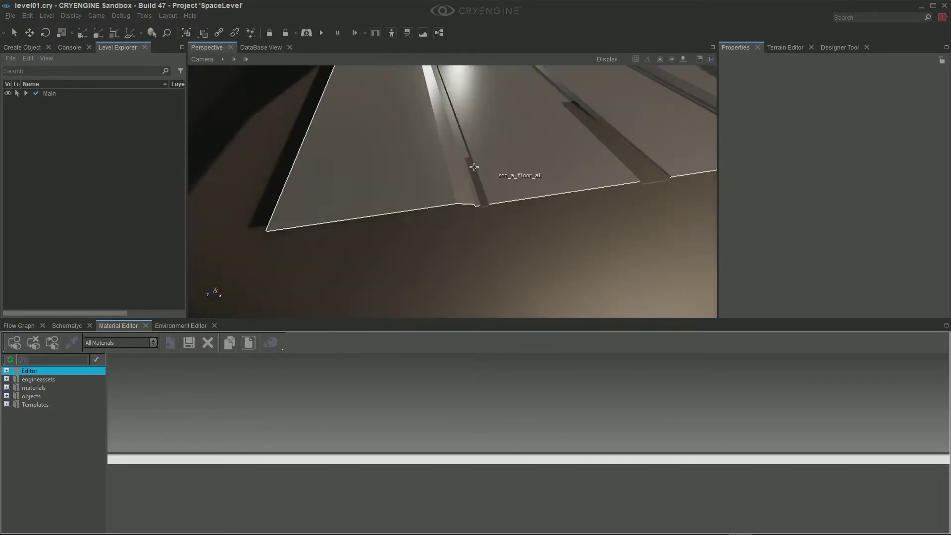
{"action": "left_click", "coordinate": [422, 156]}
{"action": "left_click", "coordinate": [841, 47]}
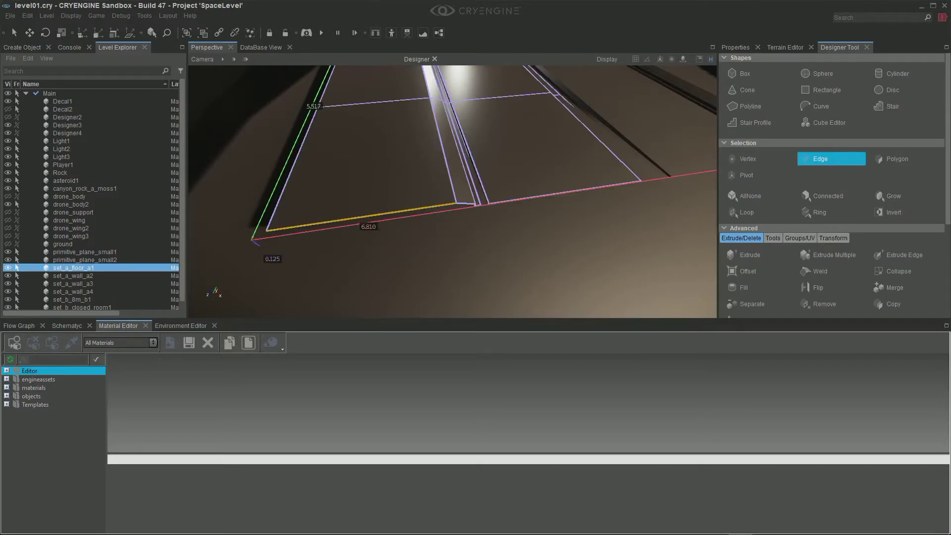
- Extrude the first wide edge at the front of set_a_floor_a1 downward with Extrude Edge
{"action": "right_click_drag", "start_coordinate": [452, 192], "coordinate": [403, 216]}
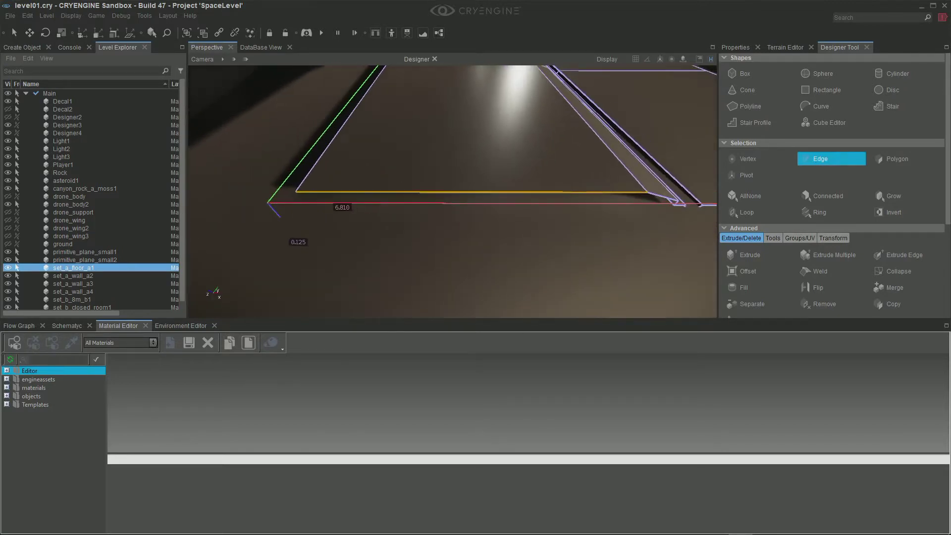
{"action": "left_click", "coordinate": [884, 256]}
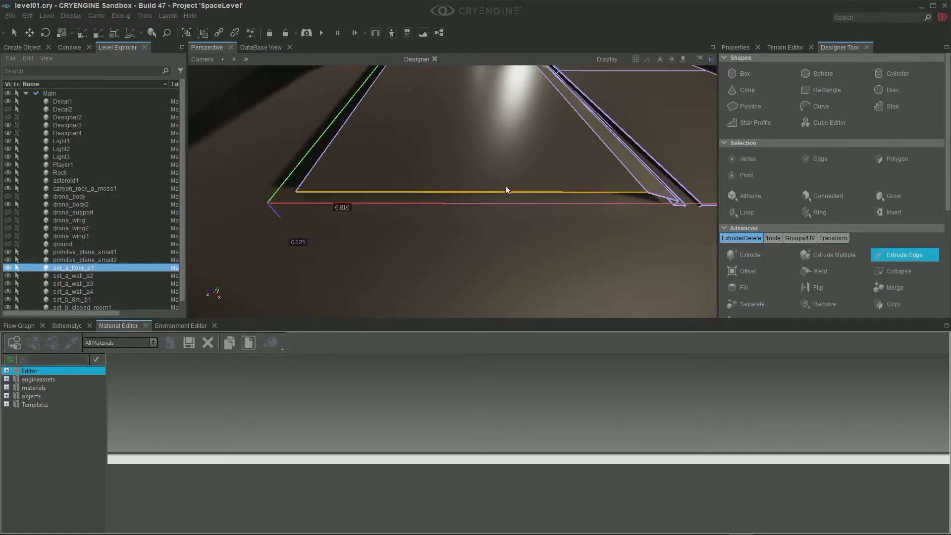
{"action": "left_click", "coordinate": [35, 32]}
{"action": "left_click_drag", "start_coordinate": [475, 176], "coordinate": [471, 193]}
{"action": "middle_click_drag", "start_coordinate": [471, 193], "coordinate": [448, 211]}
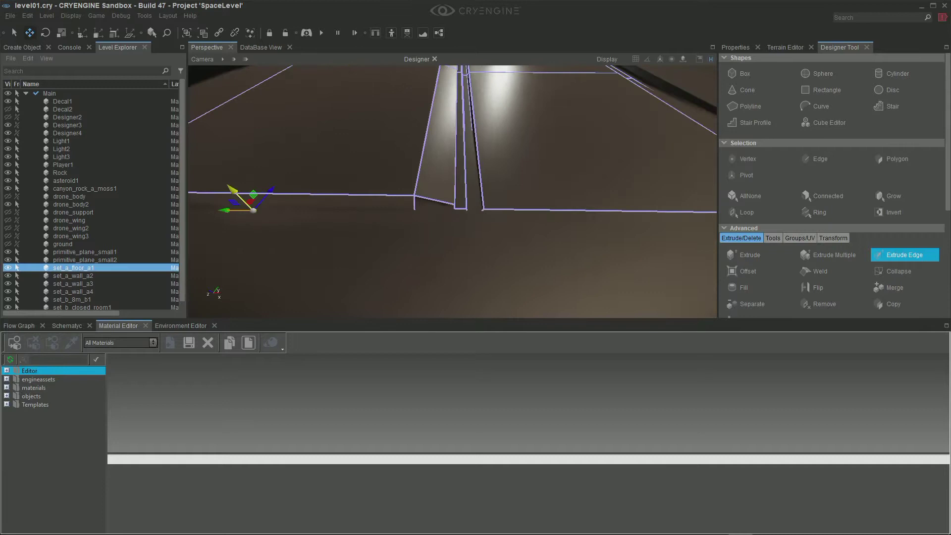
- Extrude the floor's sloped edge, the other wide front edge and the narrow groove edge downward after switching the move axes' coordinate system
{"action": "left_click", "coordinate": [443, 203]}
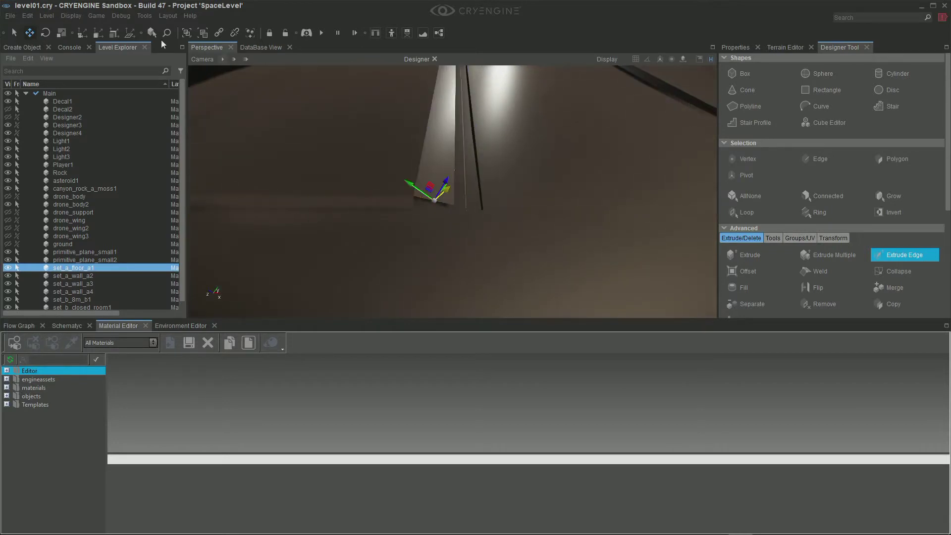
{"action": "left_click", "coordinate": [127, 36]}
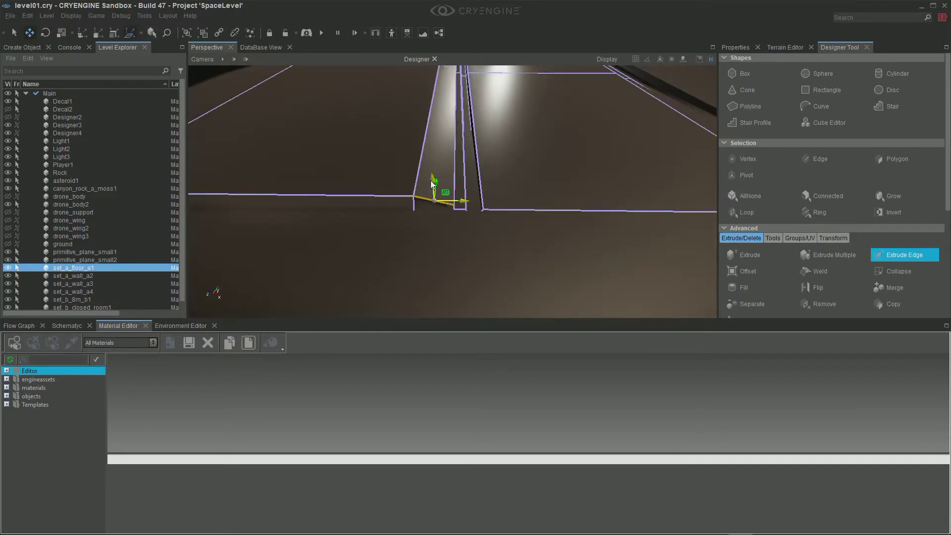
{"action": "left_click_drag", "start_coordinate": [431, 185], "coordinate": [433, 204]}
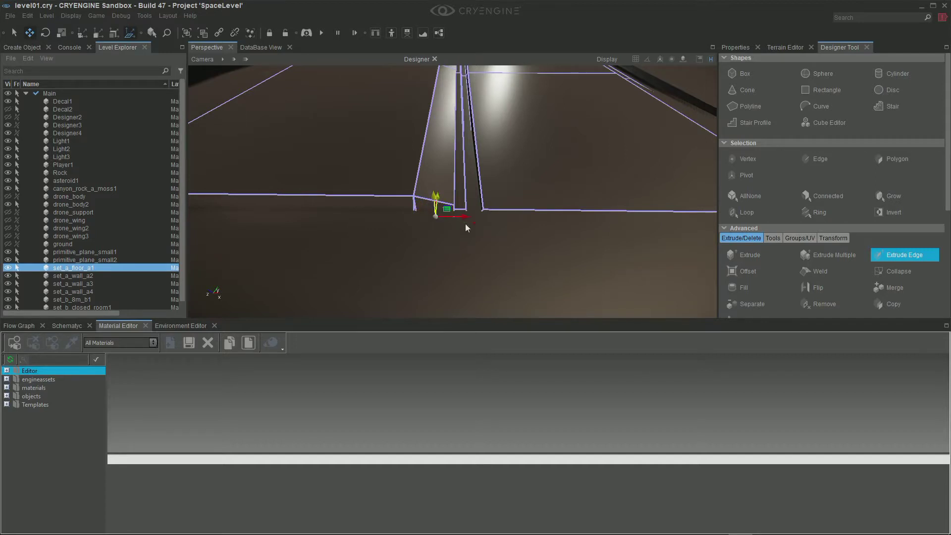
{"action": "left_click", "coordinate": [501, 210]}
{"action": "left_click_drag", "start_coordinate": [679, 196], "coordinate": [677, 204]}
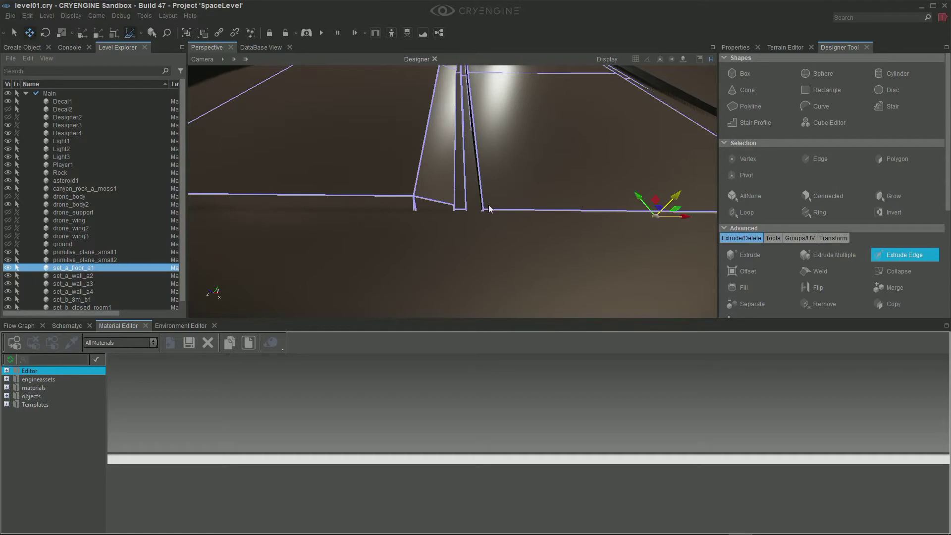
{"action": "left_click", "coordinate": [464, 209]}
{"action": "left_click_drag", "start_coordinate": [461, 197], "coordinate": [461, 199]}
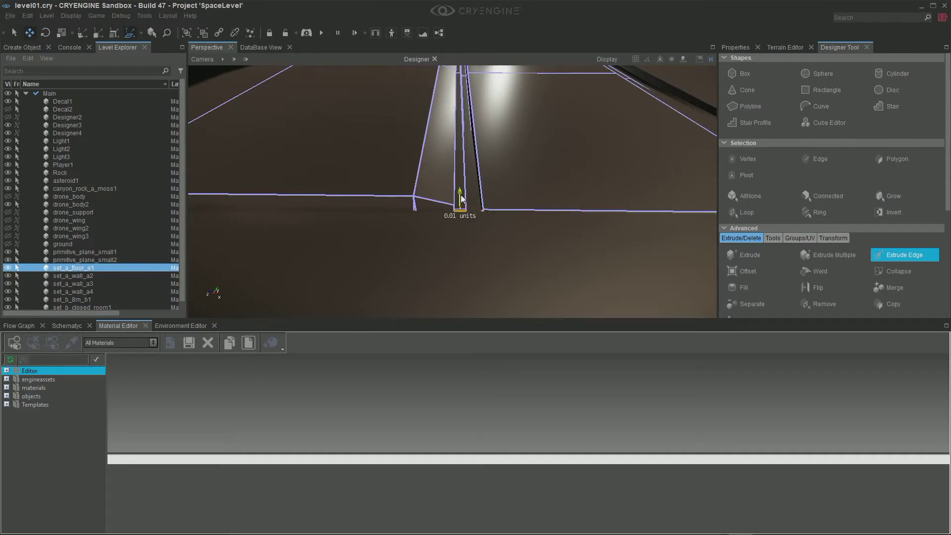
- Extrude the first two sections of the floor's side edge downward, starting from the front corner
{"action": "right_click_drag", "start_coordinate": [465, 211], "coordinate": [445, 228]}
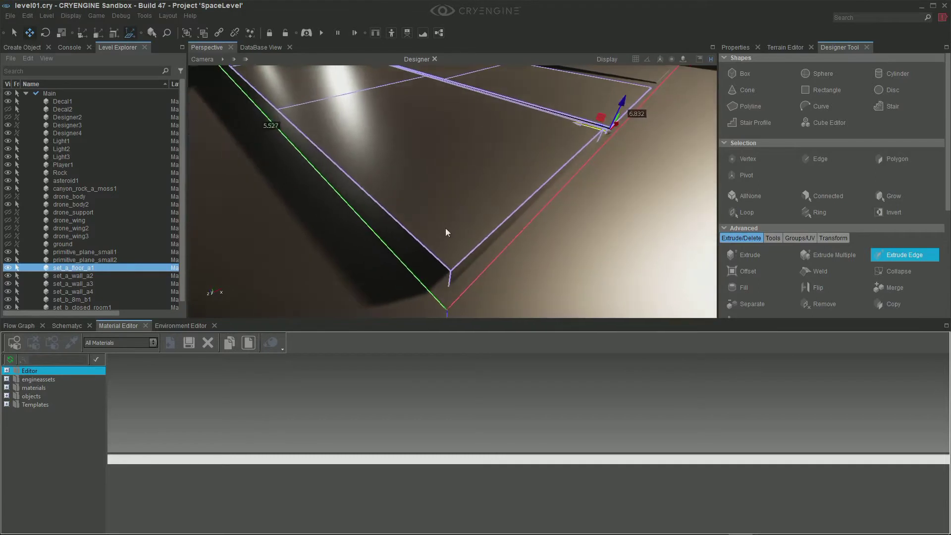
{"action": "left_click", "coordinate": [395, 221]}
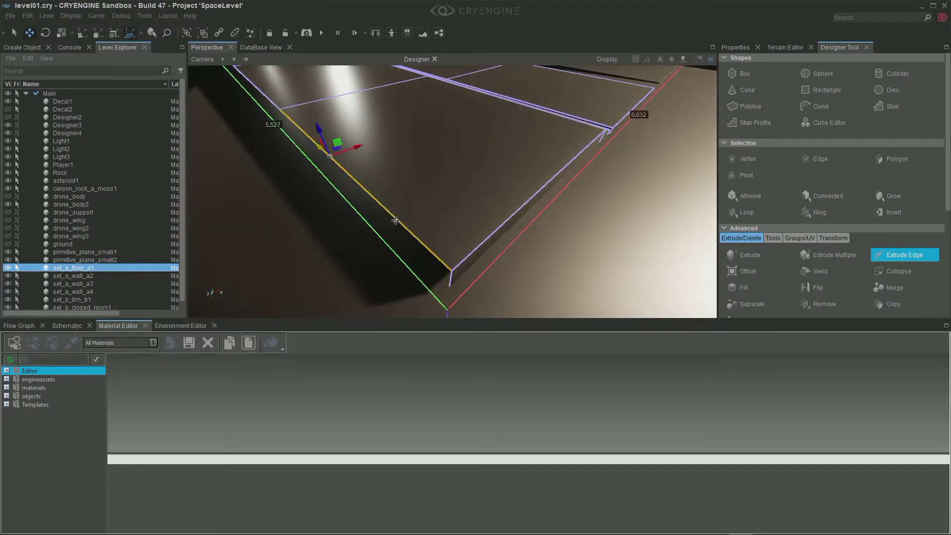
{"action": "mouse_move", "coordinate": [334, 152]}
{"action": "left_mouse_down"}
{"action": "mouse_move", "coordinate": [325, 167]}
{"action": "mouse_move", "coordinate": [343, 163]}
{"action": "left_mouse_up"}
{"action": "right_click_drag", "start_coordinate": [343, 163], "coordinate": [267, 236]}
{"action": "left_click", "coordinate": [311, 220]}
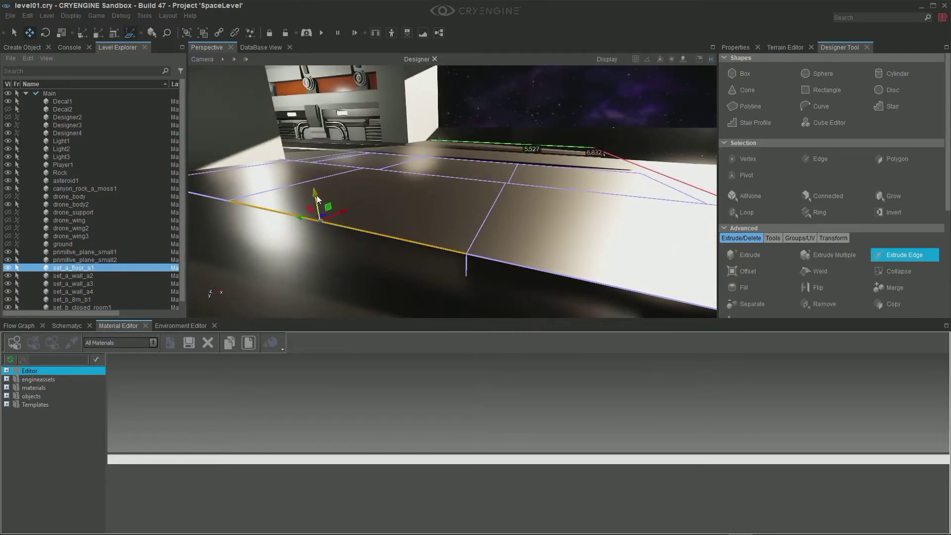
{"action": "left_click_drag", "start_coordinate": [316, 199], "coordinate": [289, 255]}
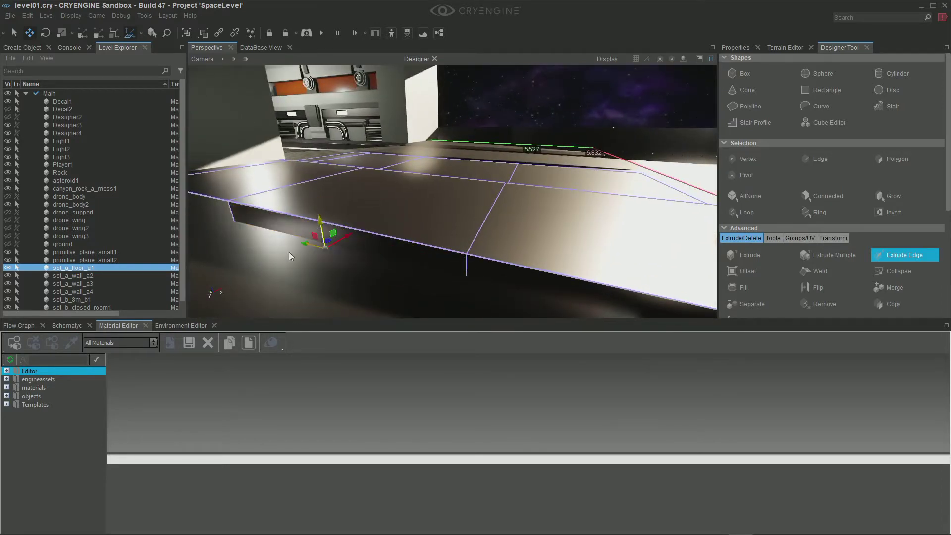
- Extrude the remaining sections of the floor's side edge downward, up to the wall
{"action": "right_click_drag", "start_coordinate": [289, 256], "coordinate": [304, 252]}
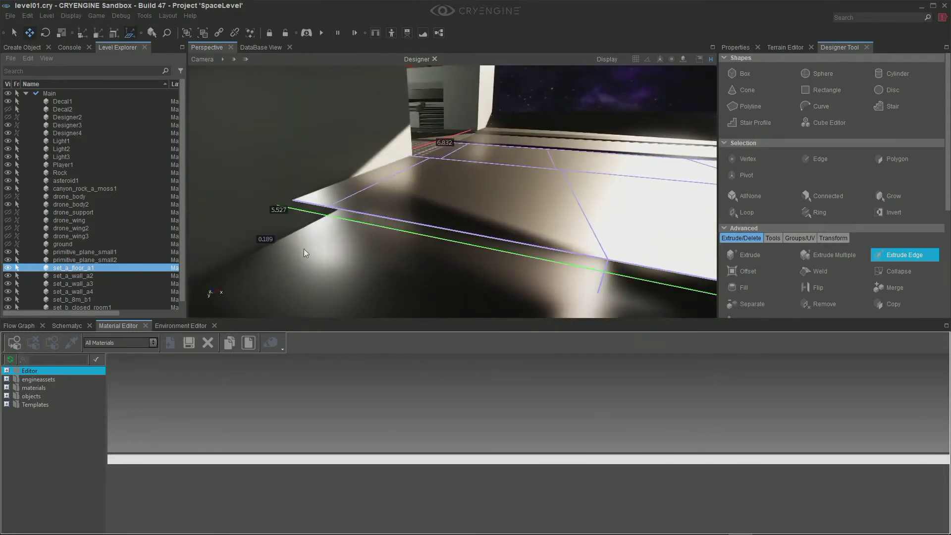
{"action": "left_click", "coordinate": [353, 213]}
{"action": "left_click_drag", "start_coordinate": [441, 204], "coordinate": [439, 245]}
{"action": "left_click", "coordinate": [319, 206]}
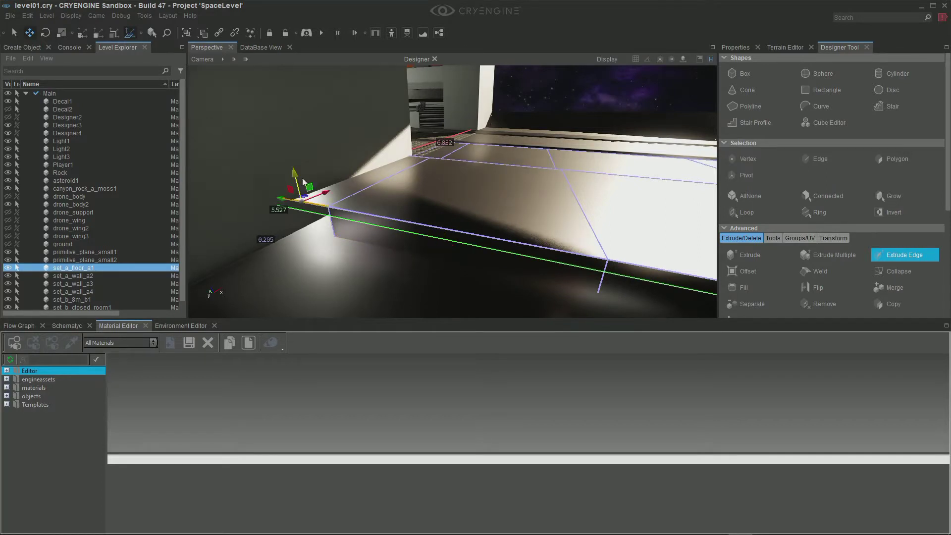
{"action": "left_click_drag", "start_coordinate": [298, 177], "coordinate": [302, 211]}
- Examine the room around the edited floor and the asteroids floating in space outside it
{"action": "key", "text": "w"}
{"action": "right_click_drag", "start_coordinate": [302, 211], "coordinate": [237, 209]}
{"action": "key", "text": "a"}
{"action": "key", "text": "d"}
{"action": "key", "text": "a"}
{"action": "key", "text": "s"}
{"action": "key", "text": "d"}
{"action": "right_click_drag", "start_coordinate": [301, 183], "coordinate": [495, 170]}
{"action": "right_click_drag", "start_coordinate": [273, 173], "coordinate": [265, 171]}
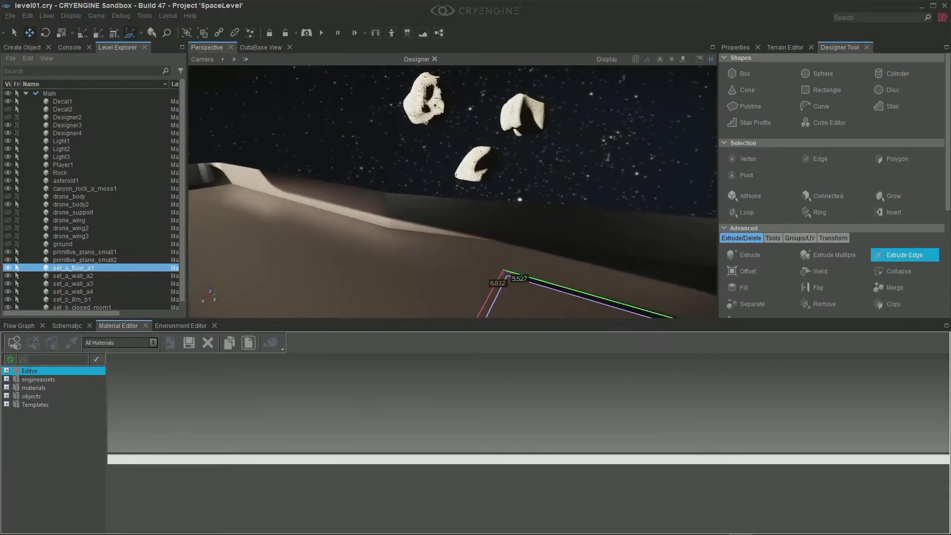
- Show the Brush assets for object creation and expand objects/AAA_CRYTEK_ASSETS/natural/rocks_boundaries
{"action": "left_click", "coordinate": [15, 48]}
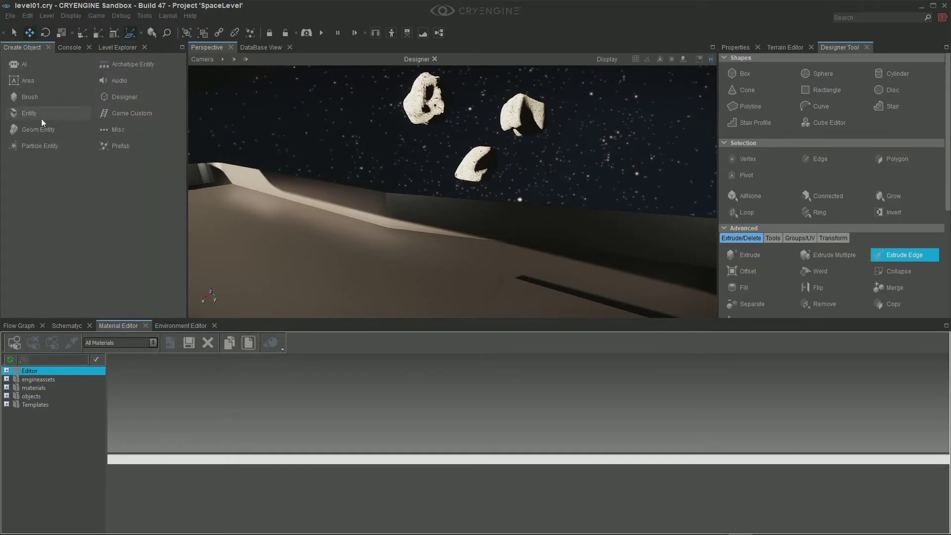
{"action": "left_click", "coordinate": [29, 97]}
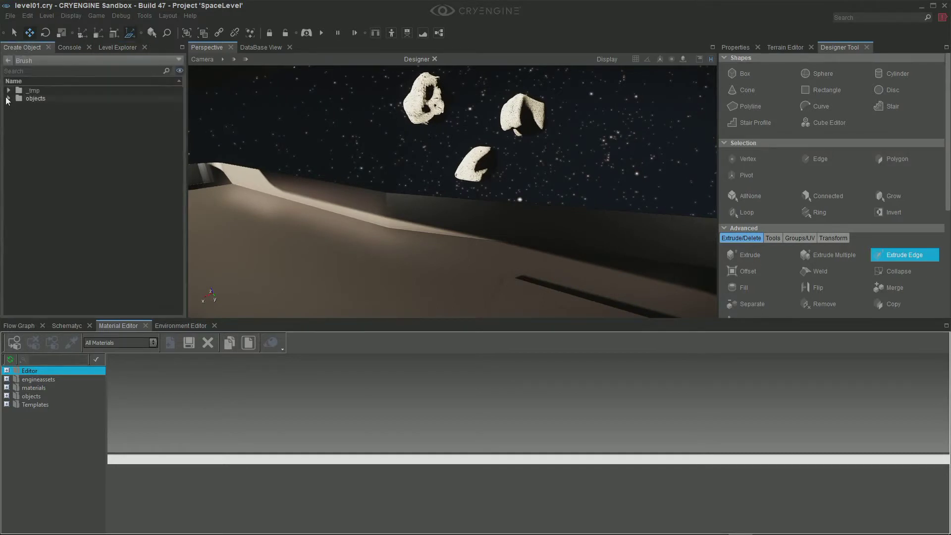
{"action": "double_click", "coordinate": [28, 98]}
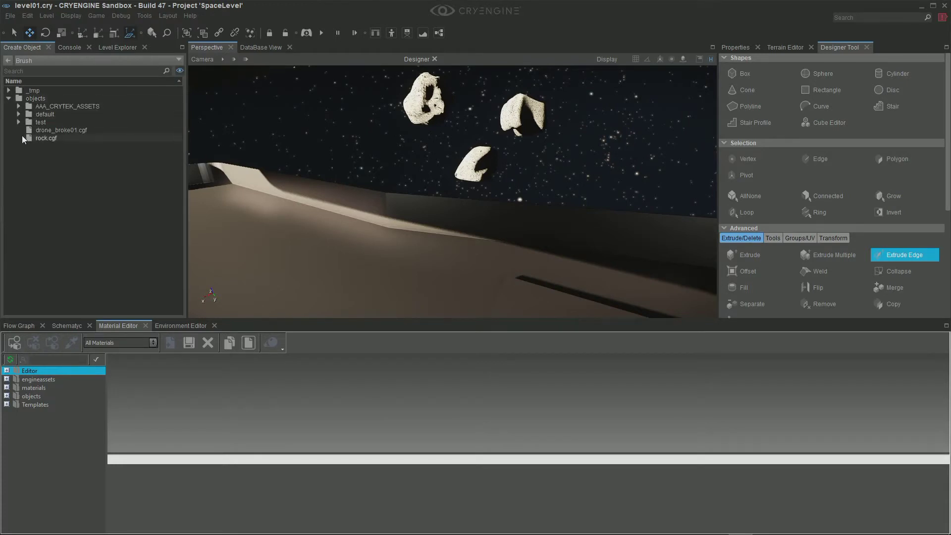
{"action": "left_click", "coordinate": [18, 106]}
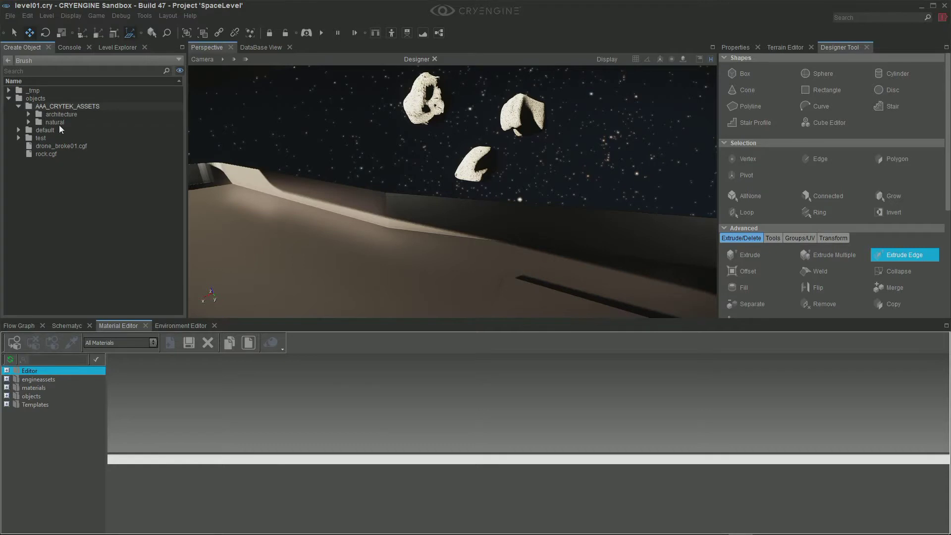
{"action": "left_click", "coordinate": [59, 122]}
{"action": "left_click", "coordinate": [29, 123]}
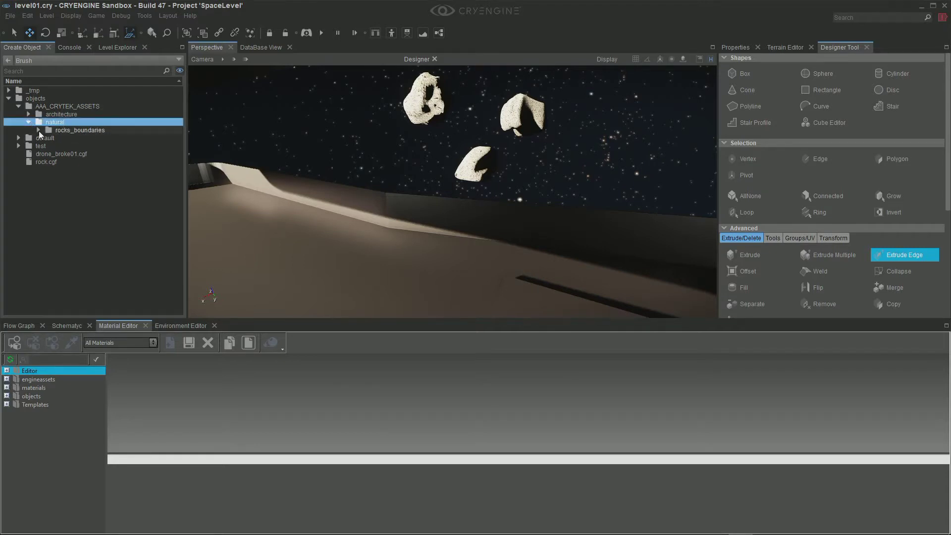
{"action": "left_click", "coordinate": [39, 130]}
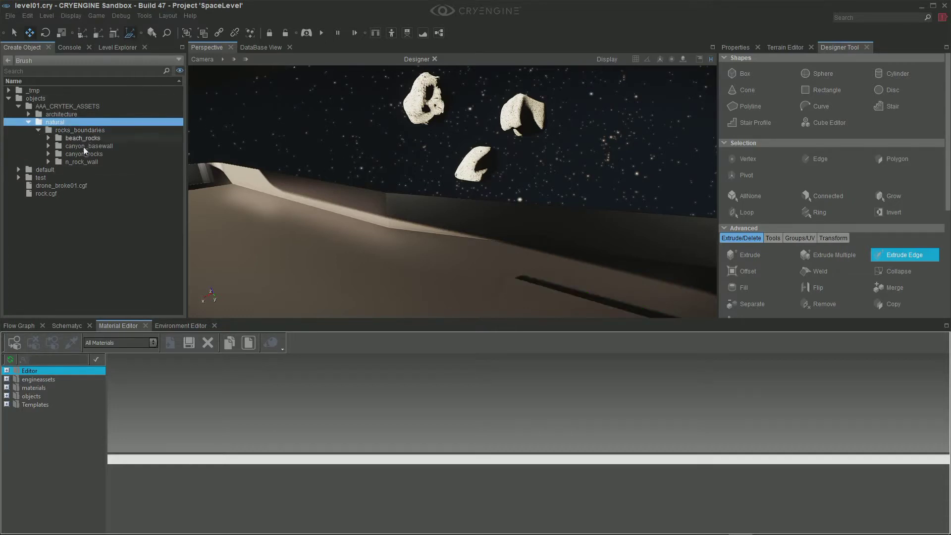
- Preview n_rock_wall_01.cgf and n_rock_wall_03_middle_lod1.cgf from the n_rock_wall folder, rotating each model
{"action": "left_click", "coordinate": [48, 162]}
{"action": "left_click", "coordinate": [95, 169]}
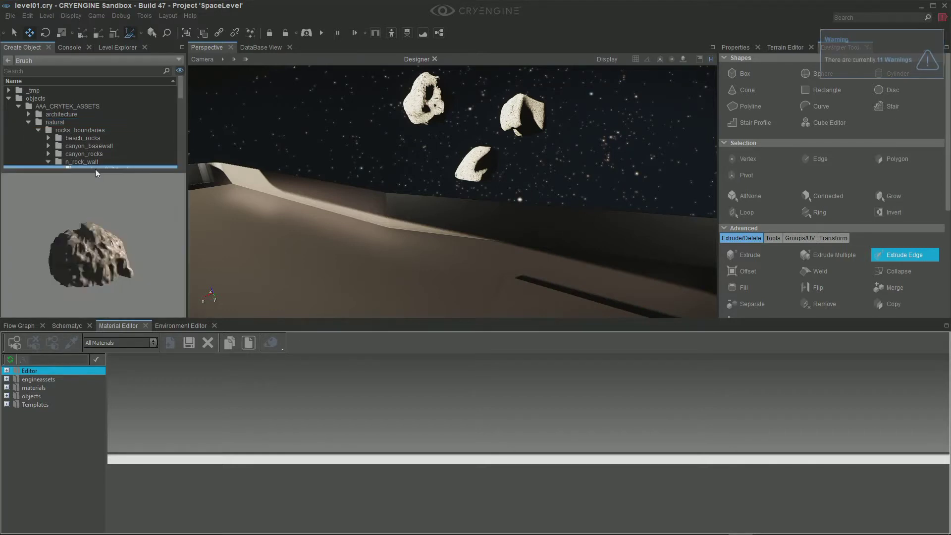
{"action": "left_click_drag", "start_coordinate": [99, 248], "coordinate": [99, 206]}
{"action": "left_click_drag", "start_coordinate": [144, 246], "coordinate": [115, 178]}
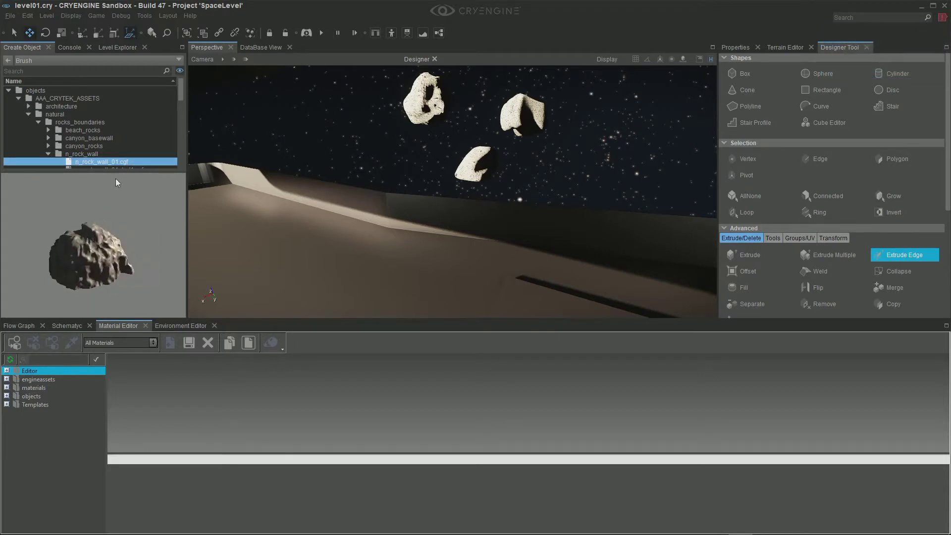
{"action": "scroll", "coordinate": [142, 117], "scroll_direction": "down", "scroll_amount": 3}
{"action": "left_click", "coordinate": [102, 145]}
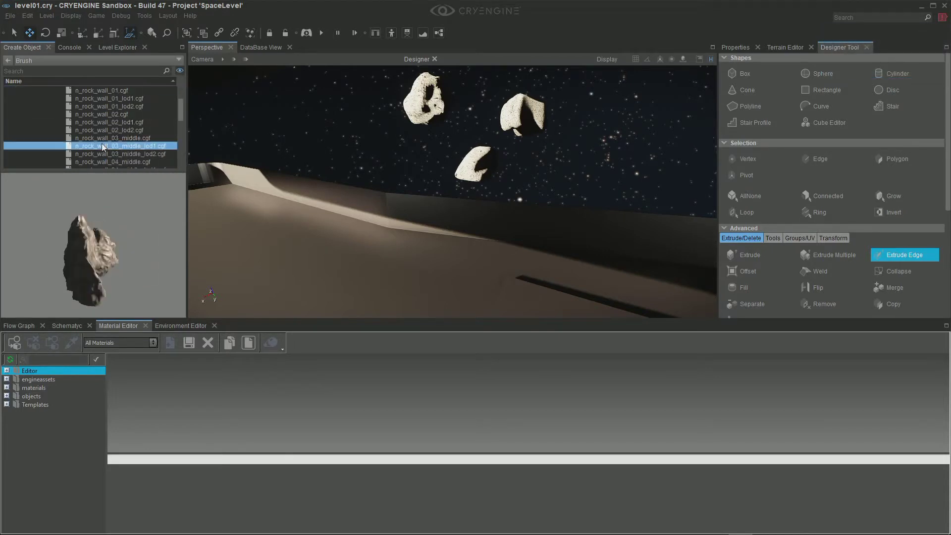
{"action": "mouse_move", "coordinate": [94, 238]}
{"action": "left_mouse_down"}
{"action": "mouse_move", "coordinate": [134, 230]}
{"action": "mouse_move", "coordinate": [93, 237]}
{"action": "left_mouse_up"}
{"action": "scroll", "coordinate": [117, 117], "scroll_direction": "up", "scroll_amount": 2}
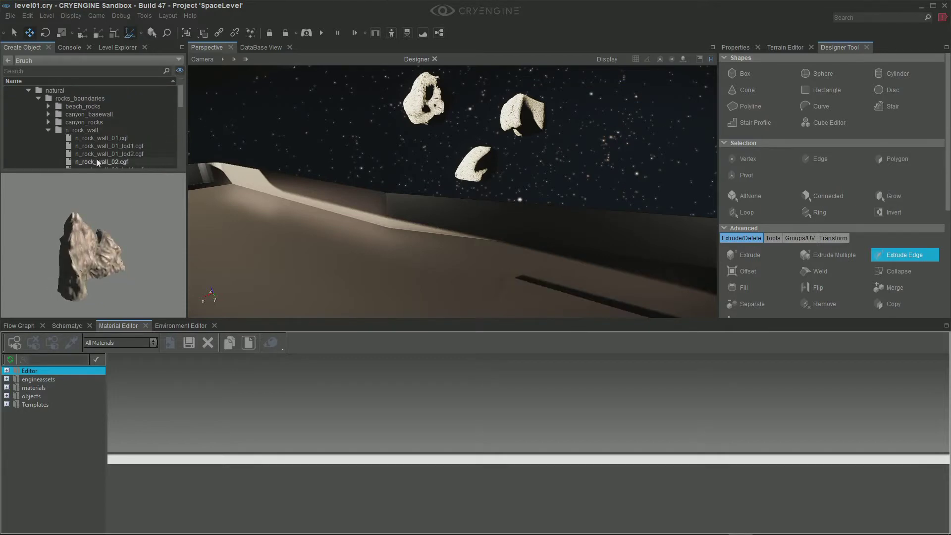
- Collapse the n_rock_wall folder, expand canyon_rocks and preview canyon_path_a_lod3.cgf
{"action": "left_click", "coordinate": [48, 129]}
{"action": "left_click", "coordinate": [49, 122]}
{"action": "left_click", "coordinate": [78, 139]}
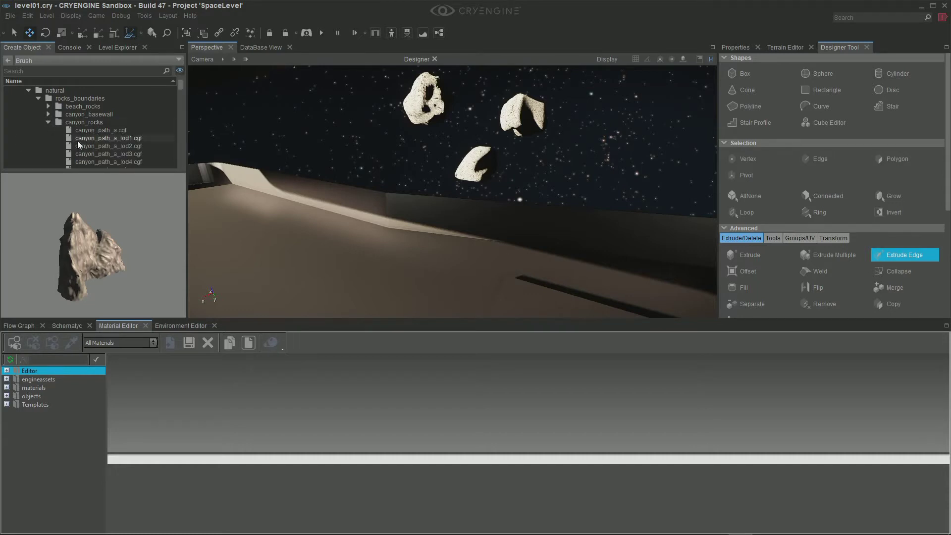
{"action": "left_click", "coordinate": [94, 153]}
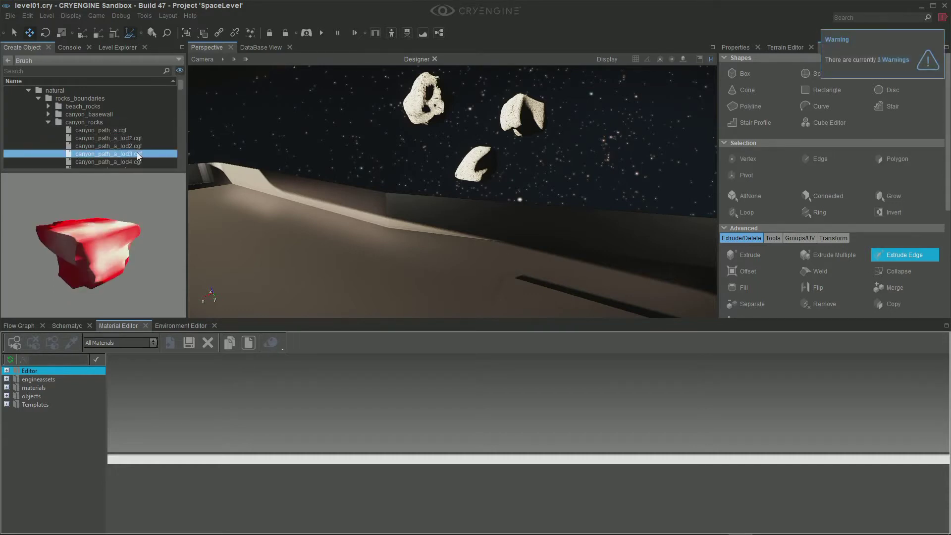
- Preview the canyon_rock_a models, including the plain, lod3, moss and wet variants, in the canyon_rocks folder
{"action": "scroll", "coordinate": [122, 138], "scroll_direction": "down", "scroll_amount": 2}
{"action": "left_click", "coordinate": [122, 138]}
{"action": "left_click", "coordinate": [108, 120]}
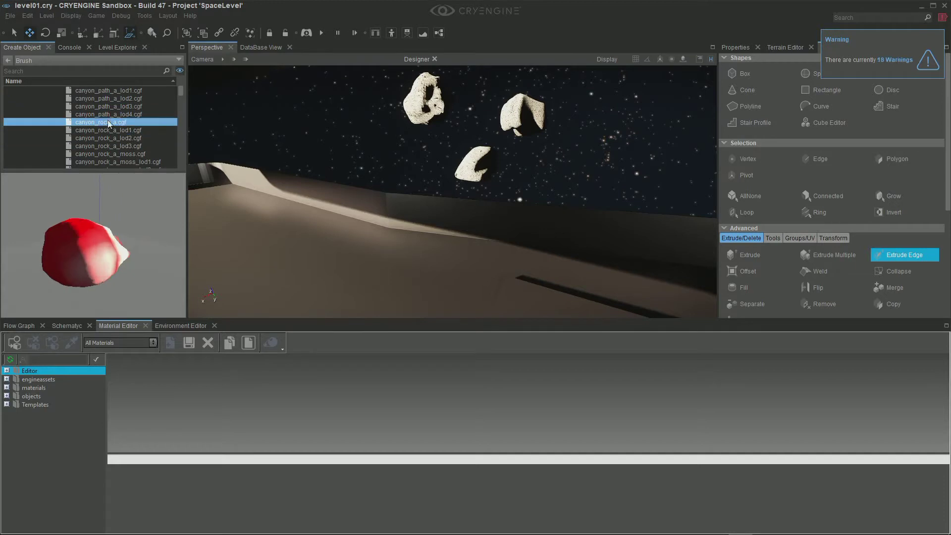
{"action": "left_click", "coordinate": [135, 146]}
{"action": "scroll", "coordinate": [167, 149], "scroll_direction": "down", "scroll_amount": 1}
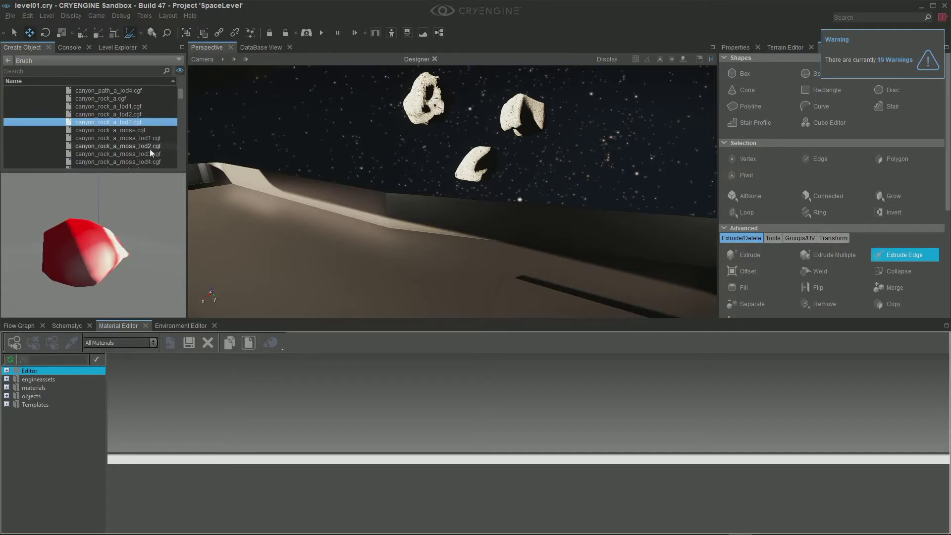
{"action": "left_click", "coordinate": [120, 147]}
{"action": "left_click", "coordinate": [130, 161]}
{"action": "scroll", "coordinate": [130, 162], "scroll_direction": "down", "scroll_amount": 1}
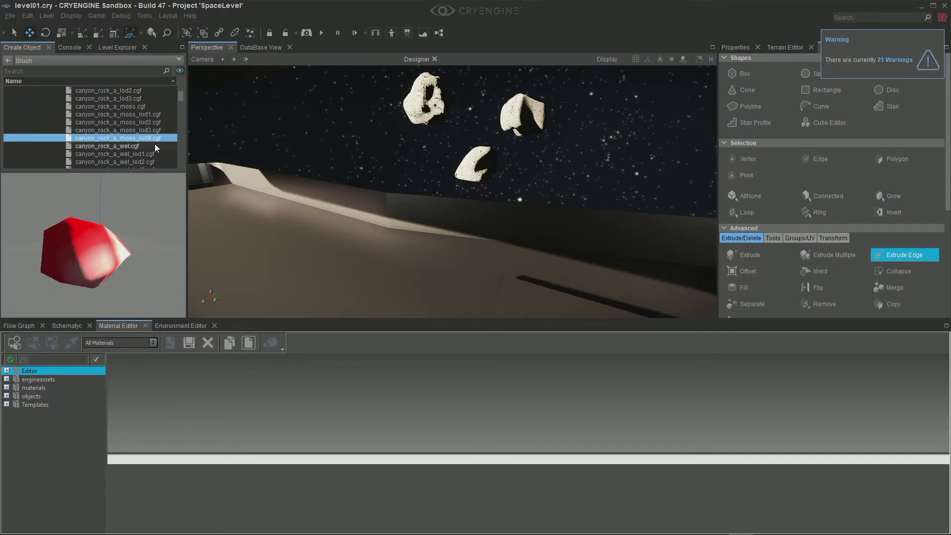
{"action": "left_click", "coordinate": [124, 154]}
{"action": "scroll", "coordinate": [126, 153], "scroll_direction": "down", "scroll_amount": 2}
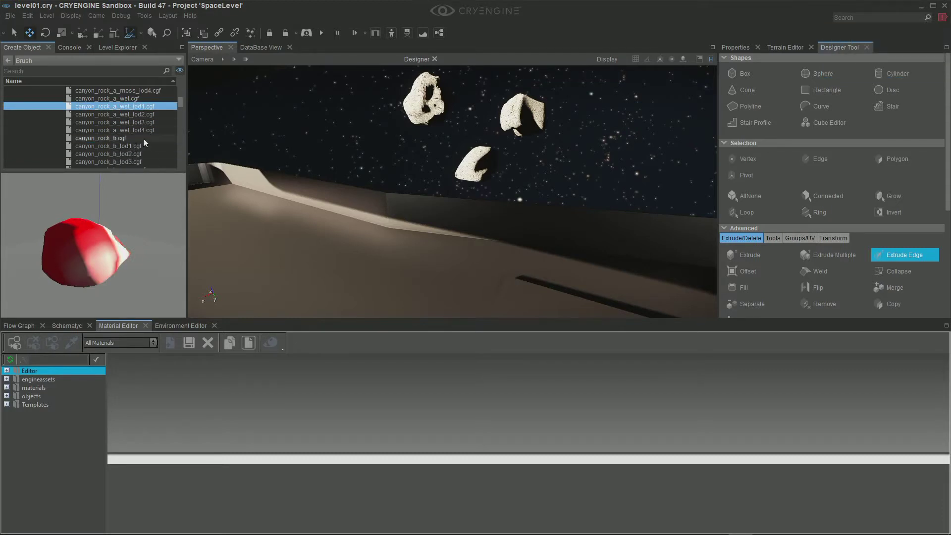
- Preview canyon_rock_b.cgf, canyon_rock_b_wet.cgf and canyon_rock_c.cgf from the canyon_rocks folder
{"action": "left_click", "coordinate": [144, 138]}
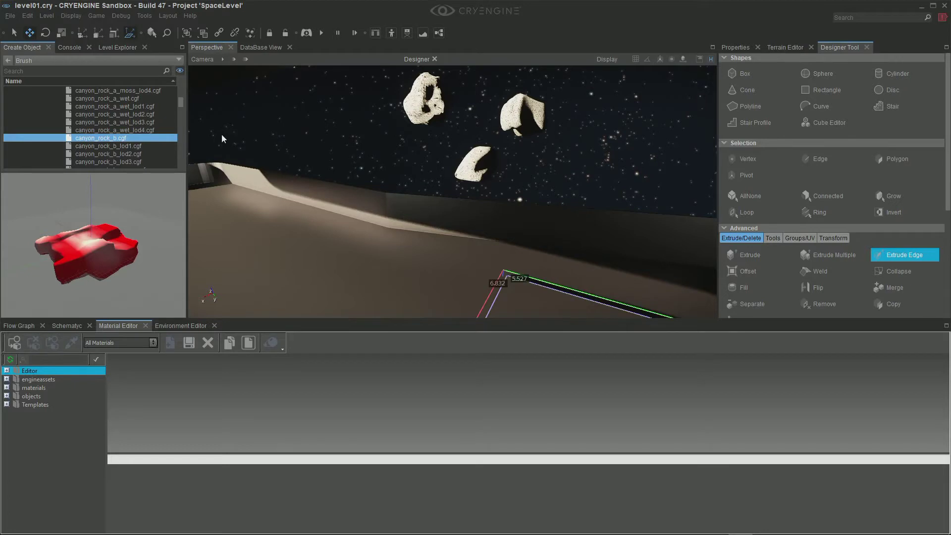
{"action": "scroll", "coordinate": [154, 138], "scroll_direction": "down", "scroll_amount": 4}
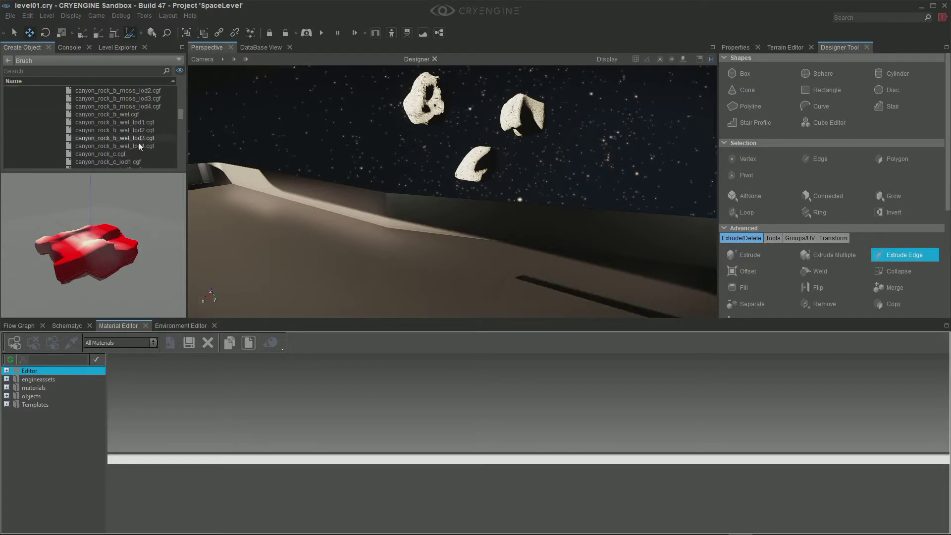
{"action": "left_click", "coordinate": [123, 116]}
{"action": "left_click", "coordinate": [94, 154]}
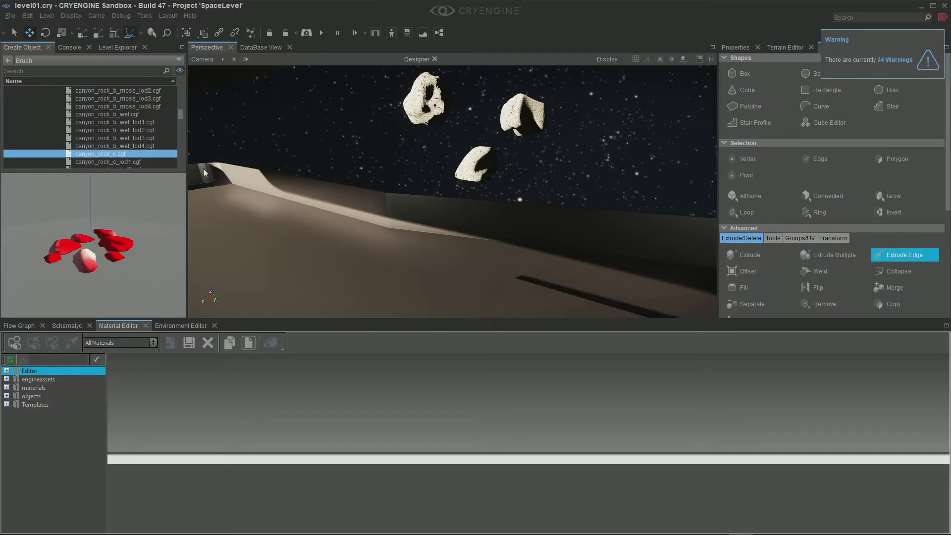
- Place the canyon_rock_c.cgf brush on the floor inside the room
{"action": "mouse_move", "coordinate": [363, 139]}
{"action": "right_mouse_down"}
{"action": "mouse_move", "coordinate": [255, 106]}
{"action": "mouse_move", "coordinate": [346, 94]}
{"action": "mouse_move", "coordinate": [292, 119]}
{"action": "mouse_move", "coordinate": [319, 81]}
{"action": "mouse_move", "coordinate": [233, 114]}
{"action": "mouse_move", "coordinate": [307, 104]}
{"action": "mouse_move", "coordinate": [297, 116]}
{"action": "mouse_move", "coordinate": [317, 131]}
{"action": "mouse_move", "coordinate": [362, 139]}
{"action": "right_mouse_up"}
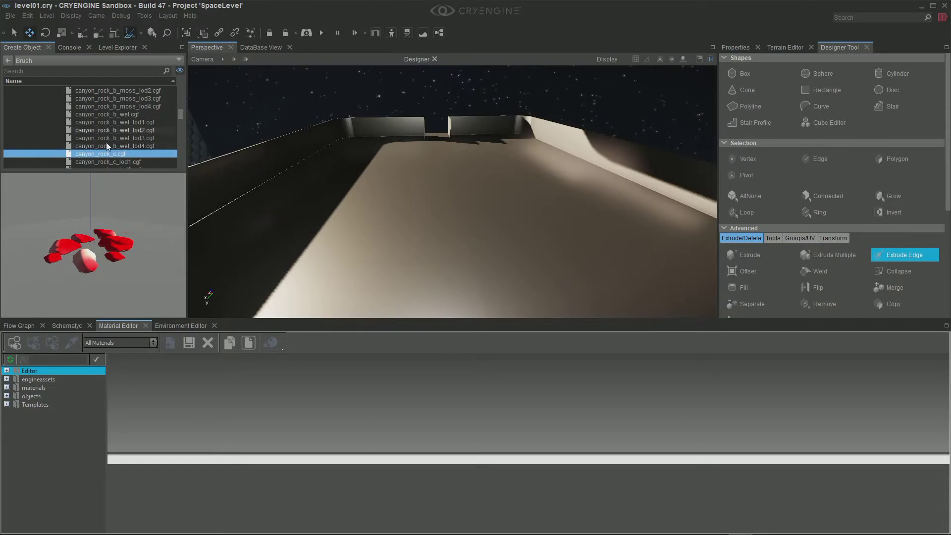
{"action": "left_click_drag", "start_coordinate": [87, 157], "coordinate": [471, 226]}
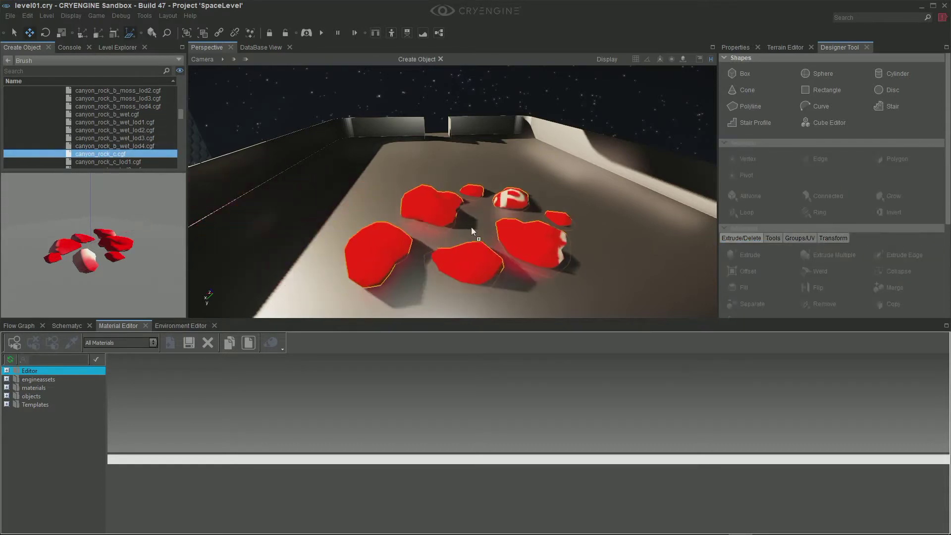
{"action": "left_click", "coordinate": [471, 226]}
{"action": "right_click_drag", "start_coordinate": [372, 147], "coordinate": [451, 151]}
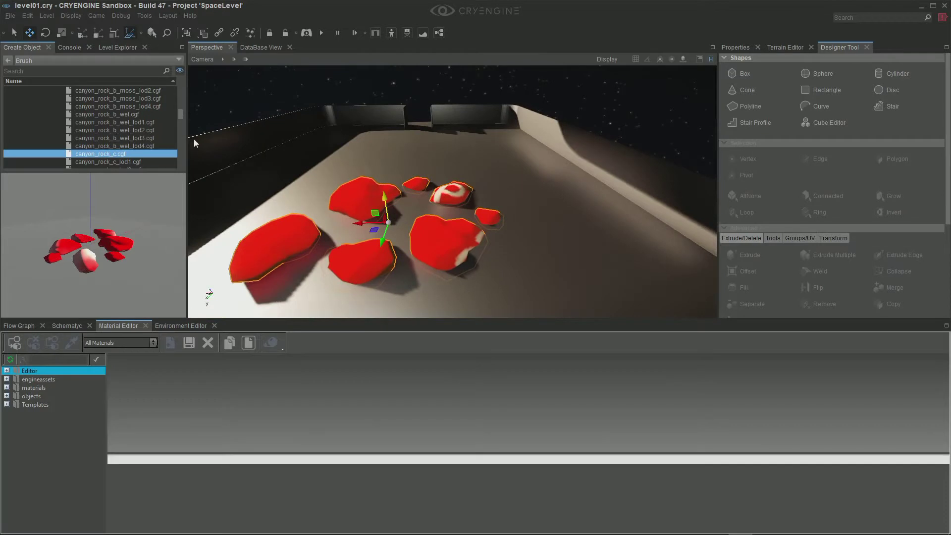
- Assign the asteroid0002 material from the materials folder to the canyon_rock_c1 rock cluster
{"action": "left_click", "coordinate": [116, 47]}
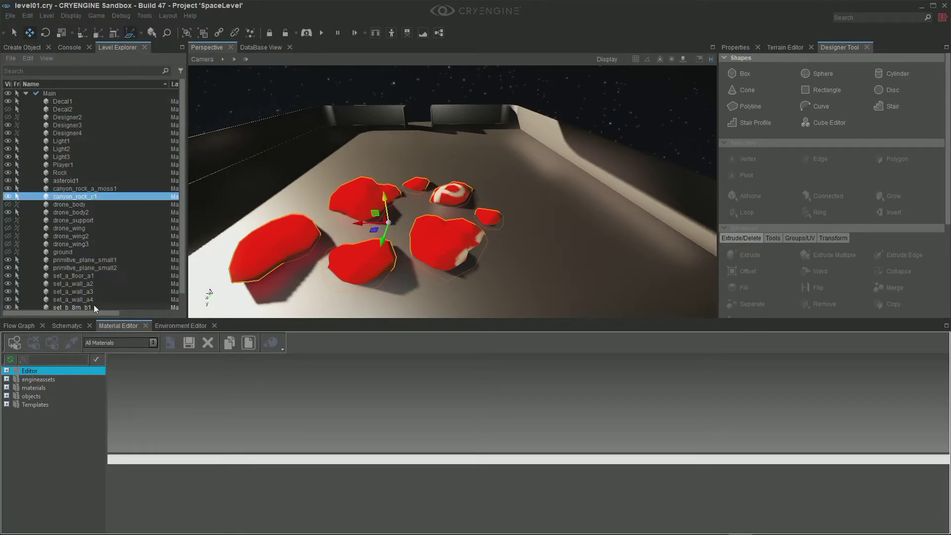
{"action": "left_click", "coordinate": [6, 387]}
{"action": "left_click", "coordinate": [43, 405]}
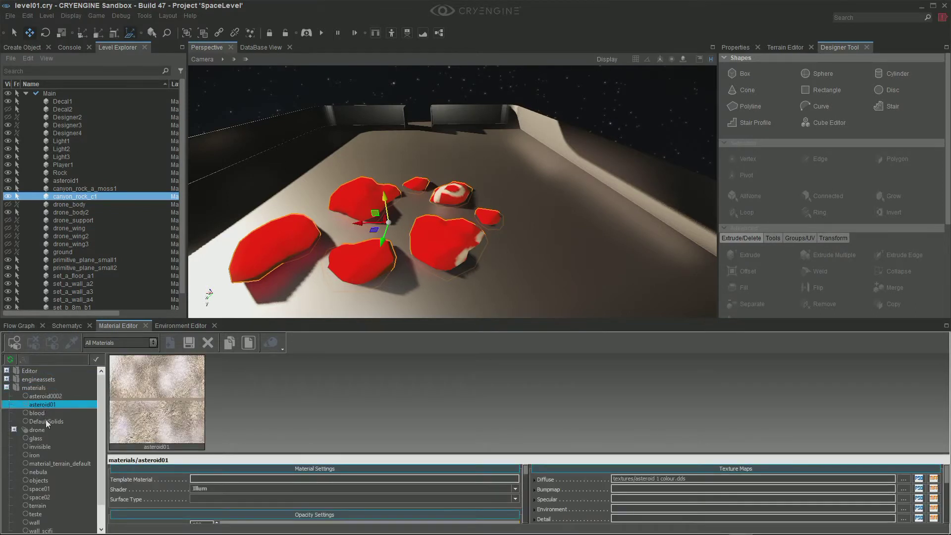
{"action": "left_click", "coordinate": [46, 396]}
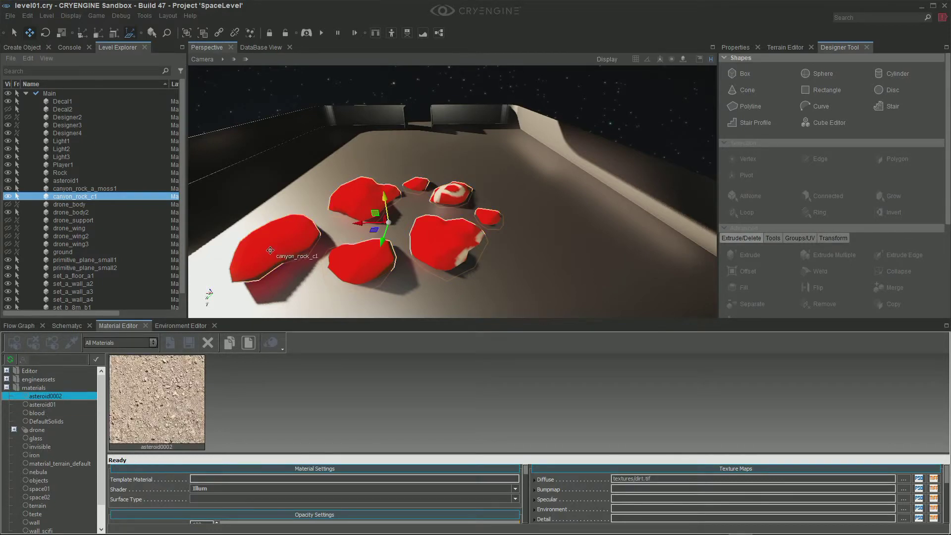
{"action": "left_click", "coordinate": [16, 344]}
{"action": "mouse_move", "coordinate": [235, 227]}
{"action": "right_mouse_down"}
{"action": "mouse_move", "coordinate": [347, 144]}
{"action": "mouse_move", "coordinate": [202, 242]}
{"action": "mouse_move", "coordinate": [233, 229]}
{"action": "right_mouse_up"}
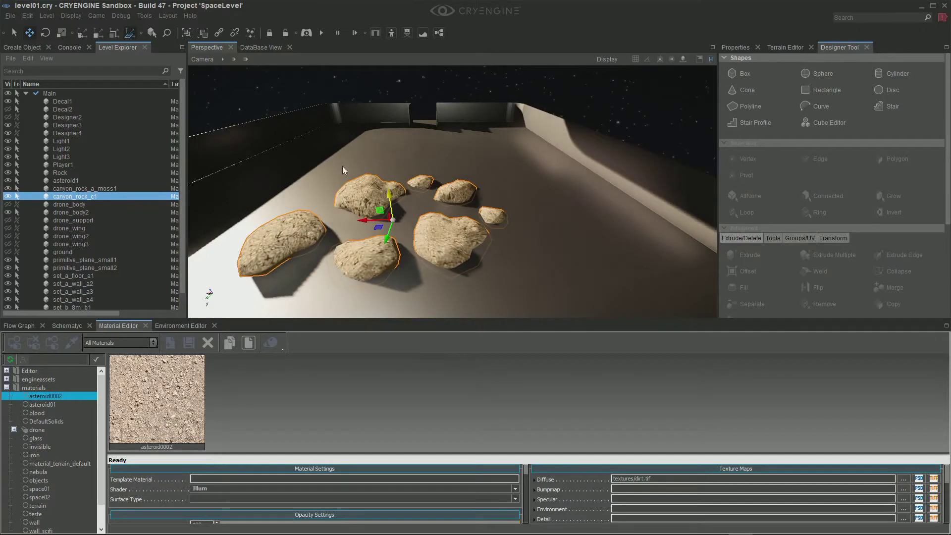
{"action": "right_click_drag", "start_coordinate": [342, 170], "coordinate": [313, 186]}
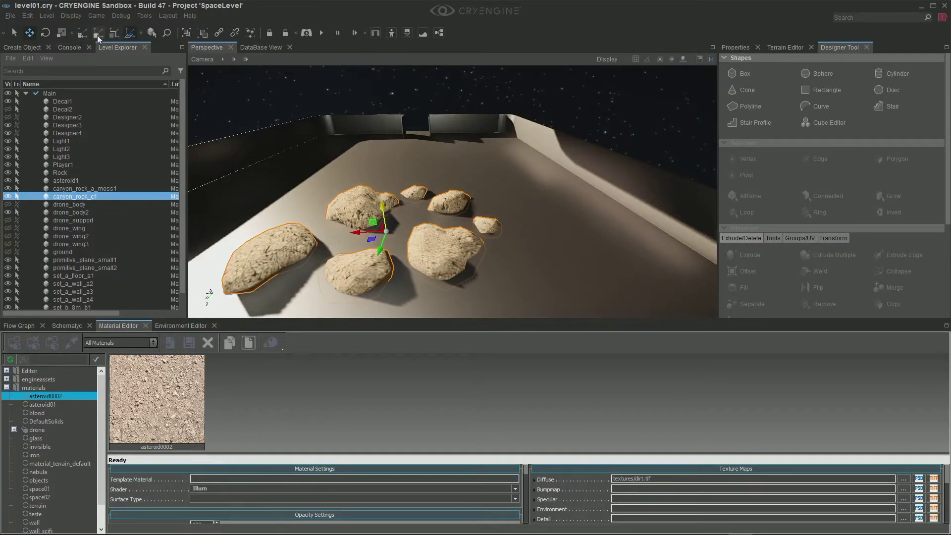
- Scale up the canyon_rock_c1 cluster uniformly until its rocks spread beyond the sides of the floor
{"action": "left_click", "coordinate": [62, 33]}
{"action": "left_click_drag", "start_coordinate": [389, 230], "coordinate": [468, 152]}
{"action": "scroll", "coordinate": [441, 174], "scroll_direction": "down", "scroll_amount": 6}
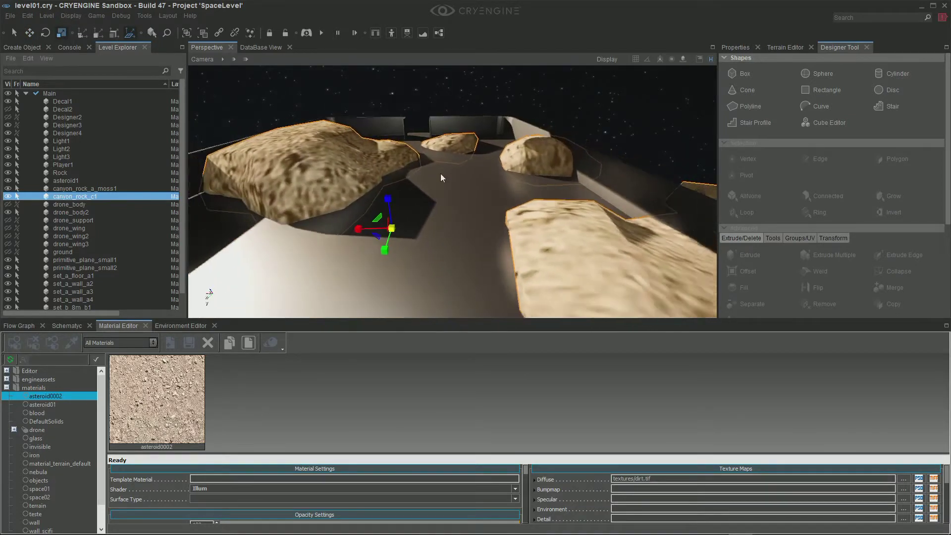
{"action": "scroll", "coordinate": [440, 174], "scroll_direction": "down", "scroll_amount": 5}
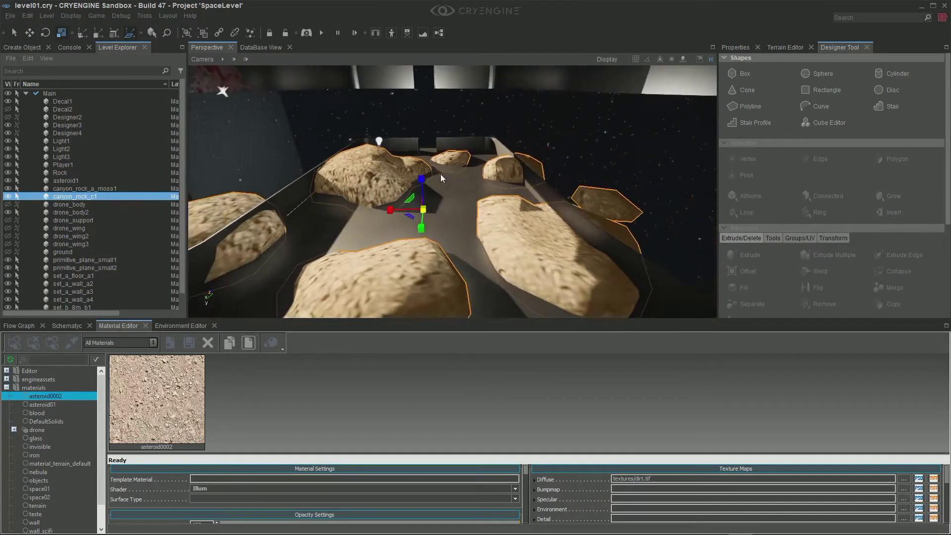
- Move the canyon_rock_c1 cluster out of the room into space beside the existing asteroids
{"action": "mouse_move", "coordinate": [440, 174]}
{"action": "right_mouse_down"}
{"action": "mouse_move", "coordinate": [515, 179]}
{"action": "mouse_move", "coordinate": [411, 169]}
{"action": "mouse_move", "coordinate": [441, 174]}
{"action": "right_mouse_up"}
{"action": "key", "text": "d"}
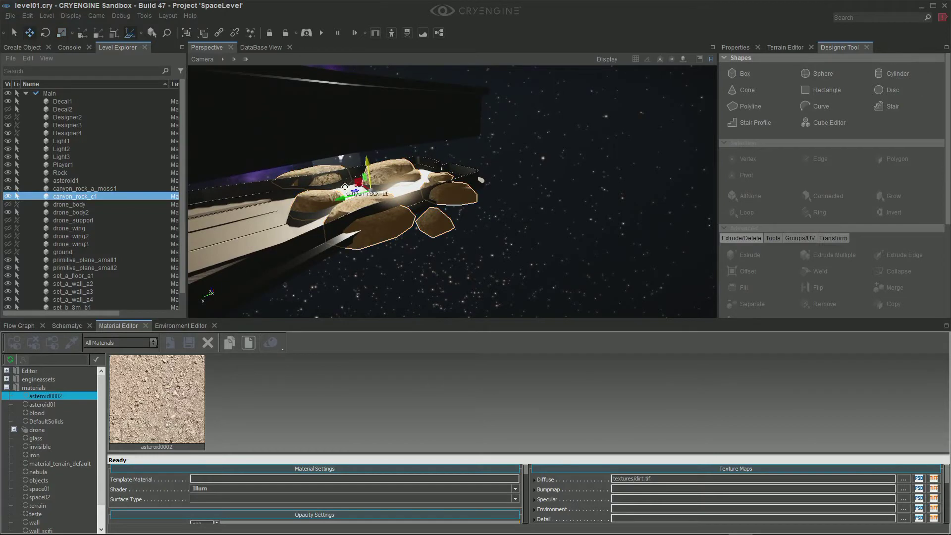
{"action": "left_click_drag", "start_coordinate": [358, 183], "coordinate": [728, 295]}
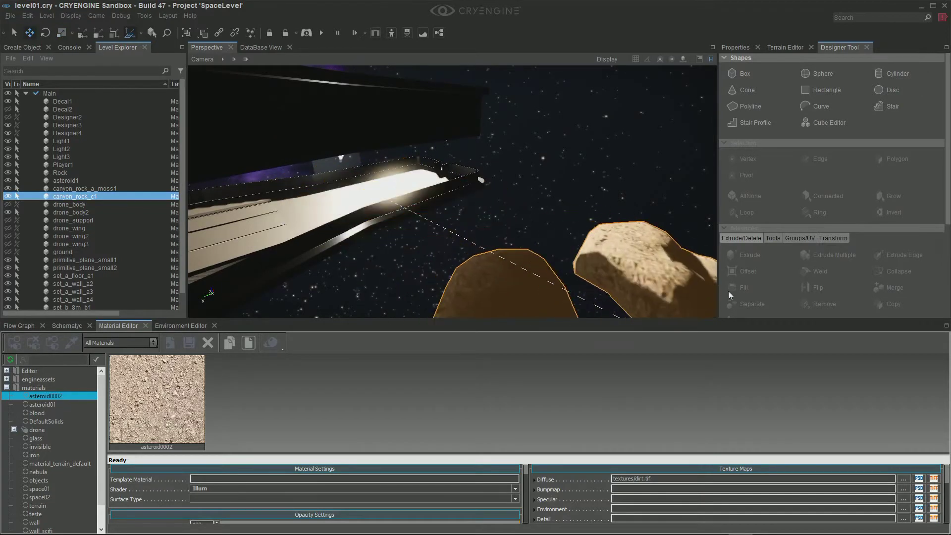
{"action": "right_click_drag", "start_coordinate": [501, 203], "coordinate": [559, 203]}
{"action": "right_click_drag", "start_coordinate": [450, 241], "coordinate": [450, 240]}
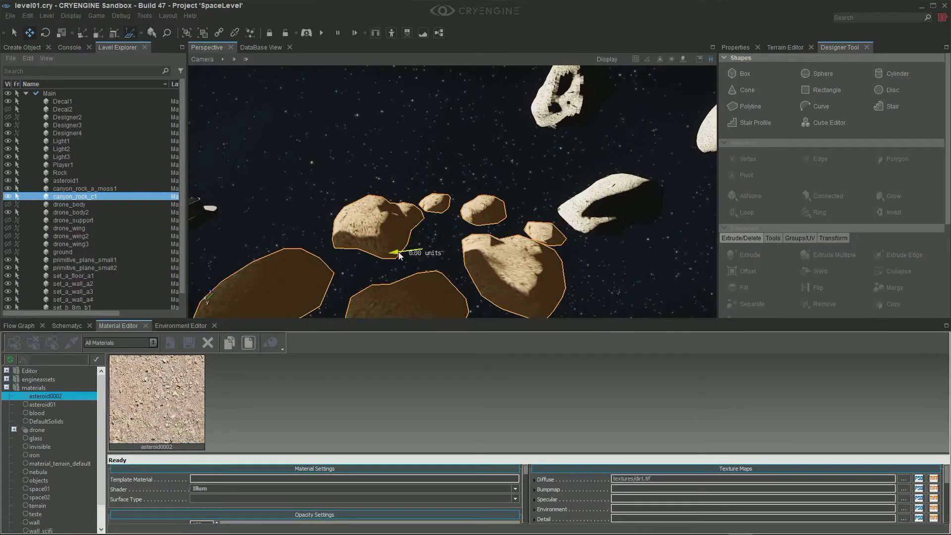
{"action": "right_click_drag", "start_coordinate": [399, 257], "coordinate": [399, 257]}
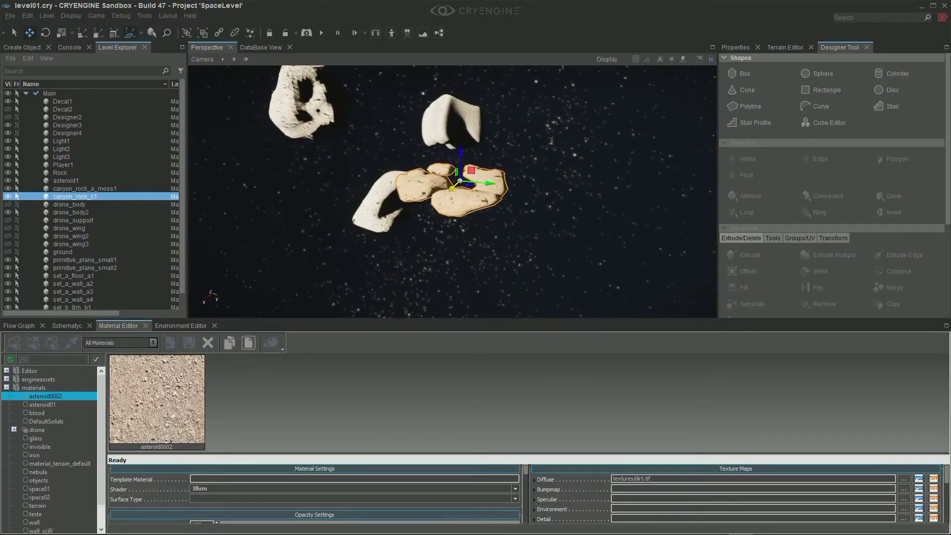
{"action": "left_click_drag", "start_coordinate": [425, 178], "coordinate": [315, 177]}
{"action": "right_click_drag", "start_coordinate": [313, 218], "coordinate": [313, 218]}
- Tilt the canyon_rock_c1 cluster and adjust its scale between the hollow asteroid and the crescent-shaped asteroid
{"action": "left_click", "coordinate": [45, 33]}
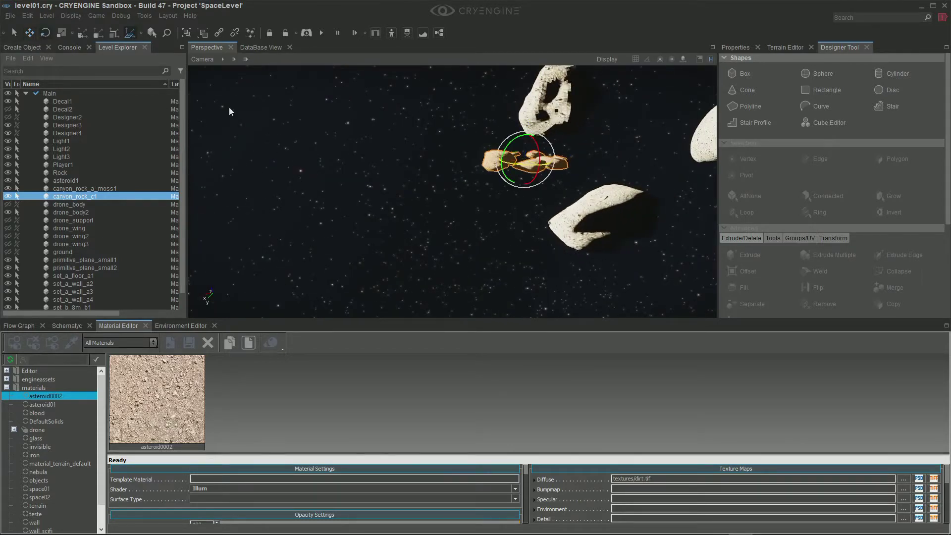
{"action": "left_click_drag", "start_coordinate": [539, 154], "coordinate": [526, 156]}
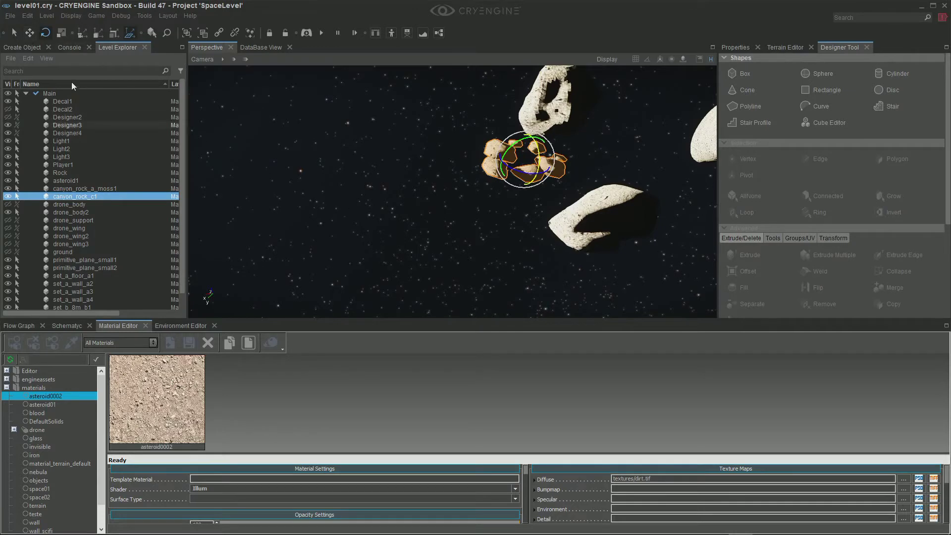
{"action": "left_click", "coordinate": [65, 32]}
{"action": "left_click_drag", "start_coordinate": [544, 181], "coordinate": [545, 183]}
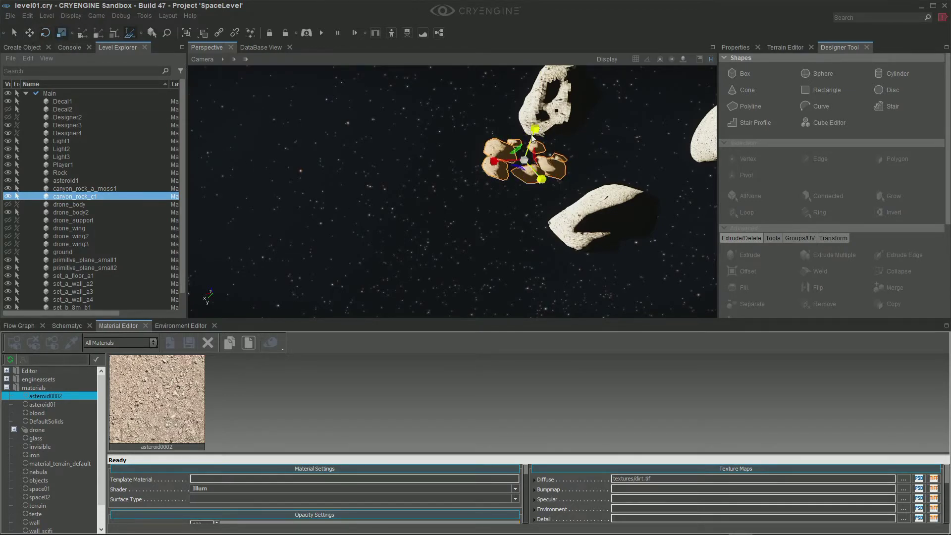
{"action": "left_click_drag", "start_coordinate": [531, 138], "coordinate": [464, 206]}
{"action": "left_click", "coordinate": [29, 33]}
{"action": "right_click_drag", "start_coordinate": [390, 208], "coordinate": [395, 208]}
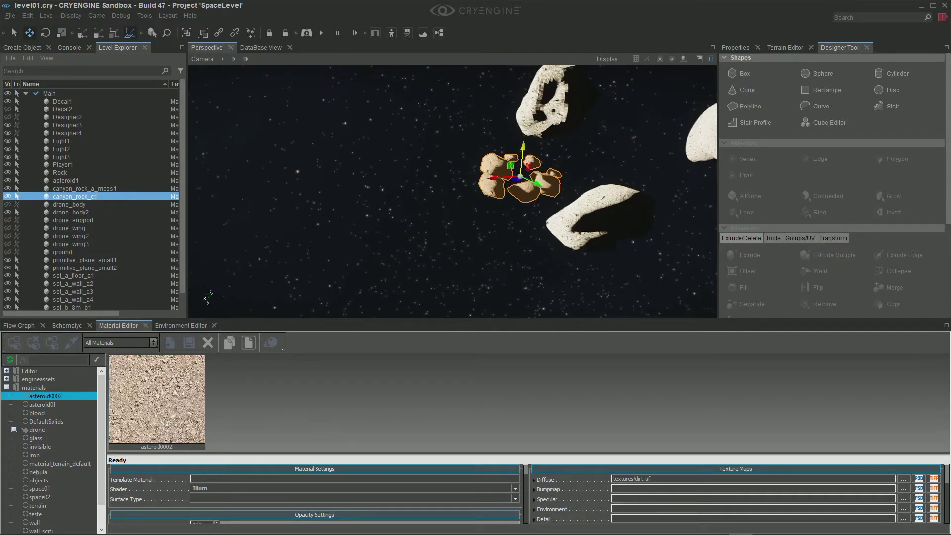
- Check the asteroids from inside the room and rotate the canyon_rock_c1 cluster about its Y axis so its rocks form an open ring
{"action": "left_click", "coordinate": [400, 213]}
{"action": "right_click_drag", "start_coordinate": [423, 242], "coordinate": [420, 198]}
{"action": "key", "text": "w"}
{"action": "right_click_drag", "start_coordinate": [547, 239], "coordinate": [554, 239]}
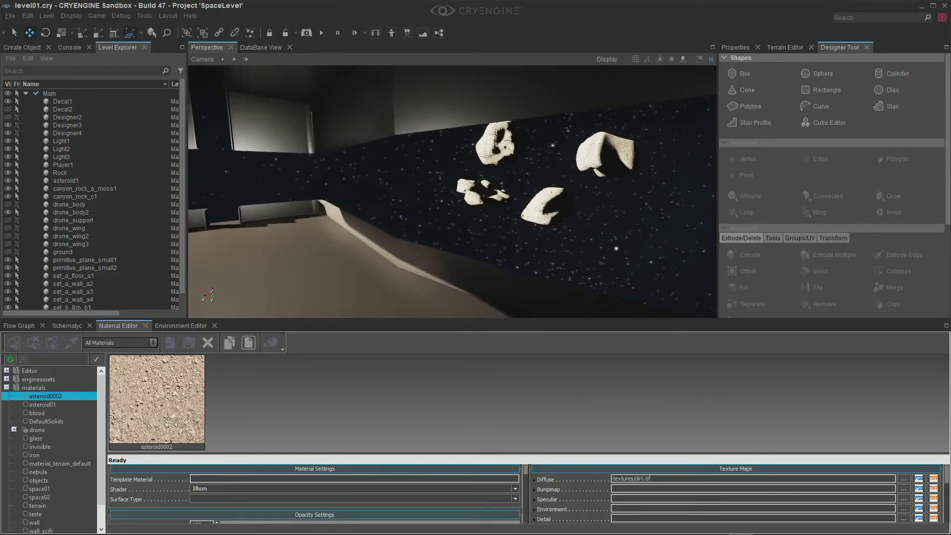
{"action": "left_click", "coordinate": [477, 217]}
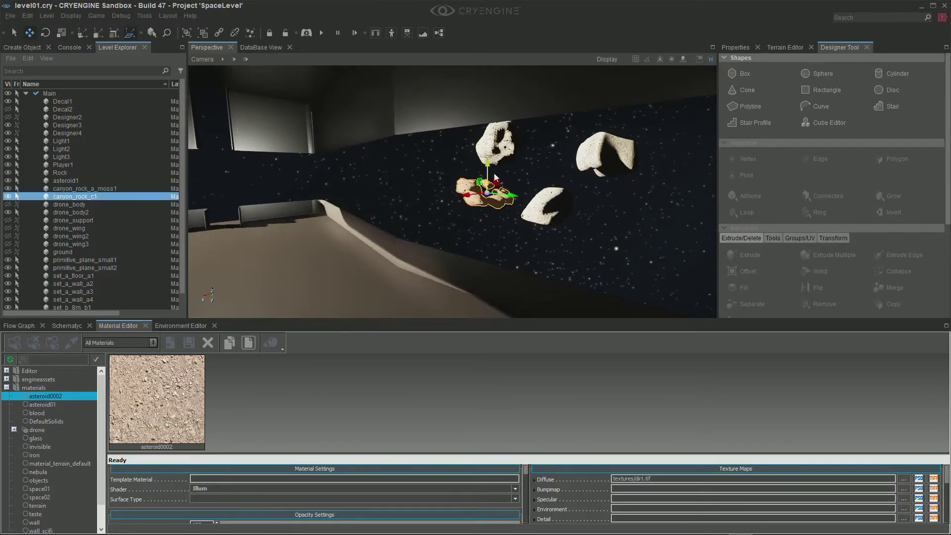
{"action": "left_click", "coordinate": [45, 33]}
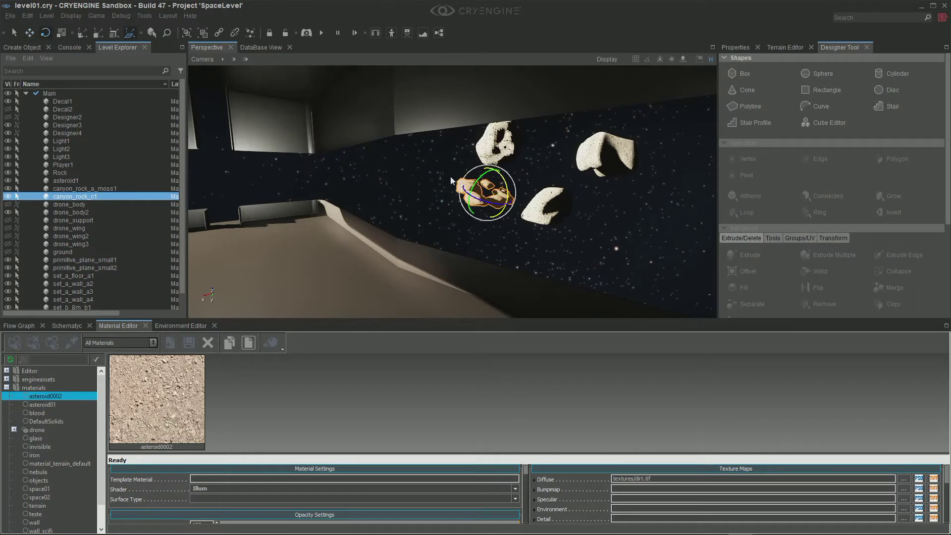
{"action": "left_click_drag", "start_coordinate": [470, 189], "coordinate": [472, 179]}
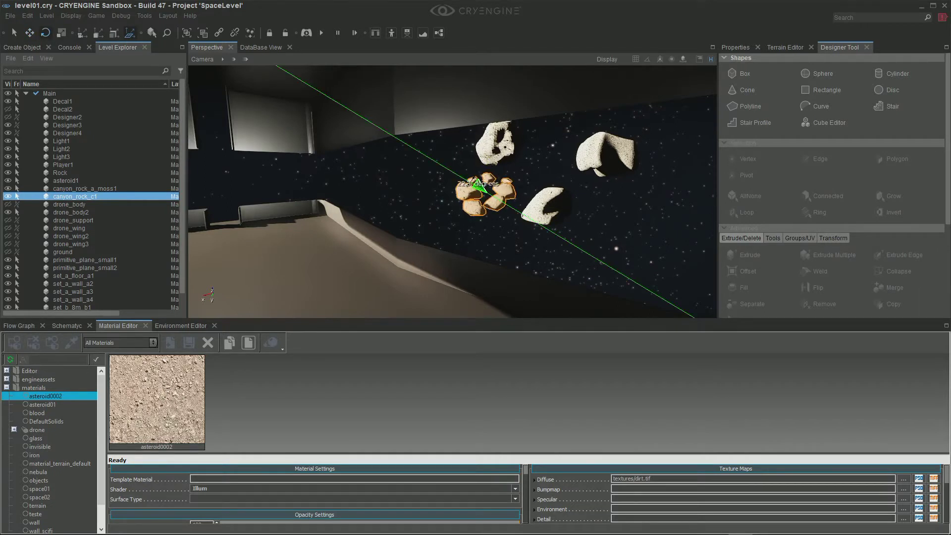
{"action": "left_click", "coordinate": [511, 228]}
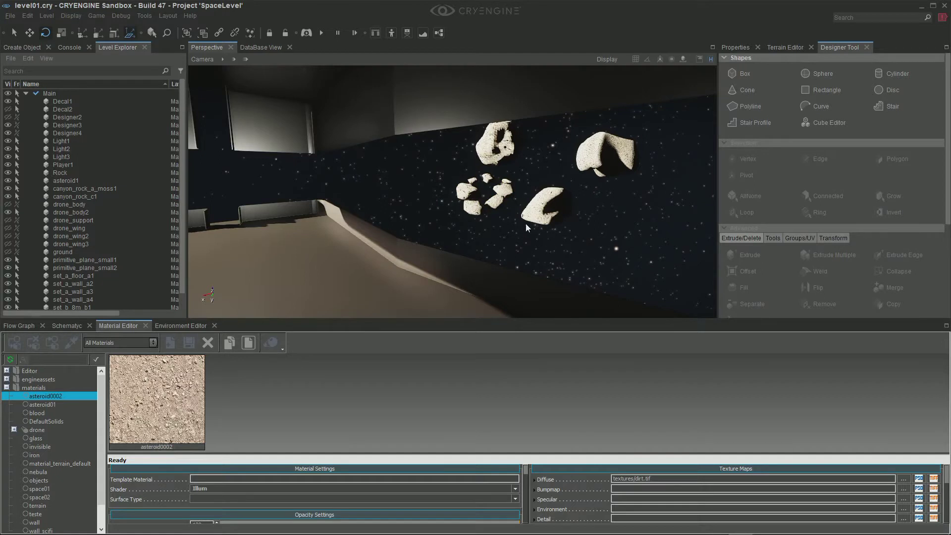
- Shift the canyon_rock_c1 cluster slightly along its Y axis toward the crescent-shaped asteroid and reselect it
{"action": "left_click", "coordinate": [502, 196]}
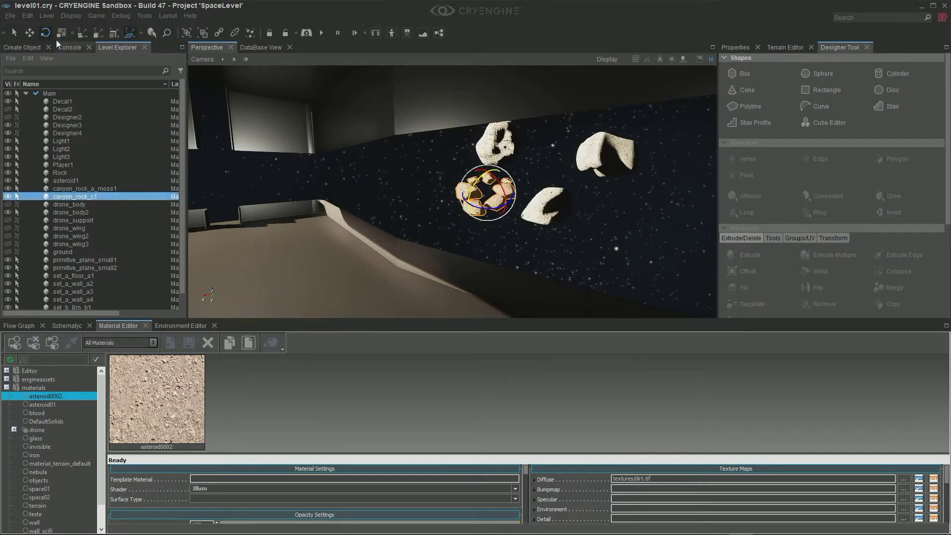
{"action": "left_click", "coordinate": [31, 34]}
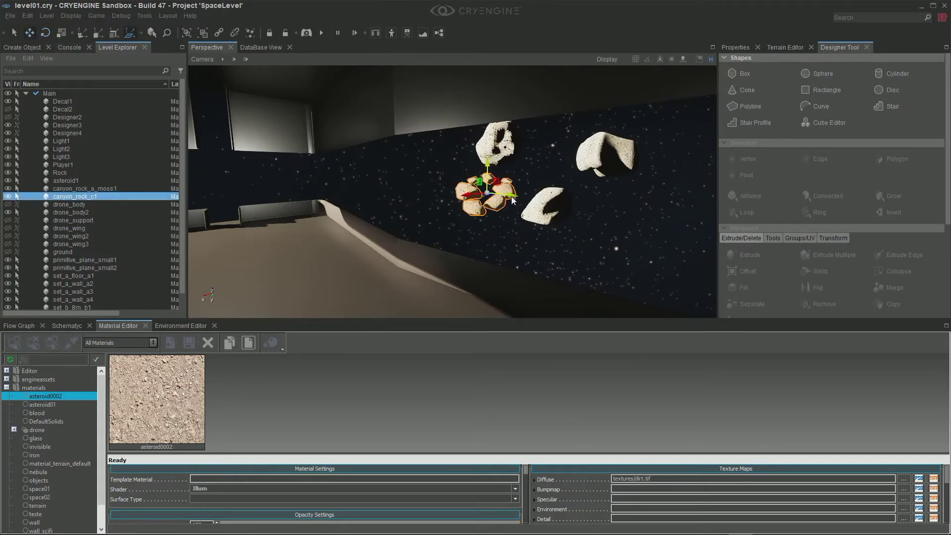
{"action": "left_click_drag", "start_coordinate": [513, 200], "coordinate": [518, 202]}
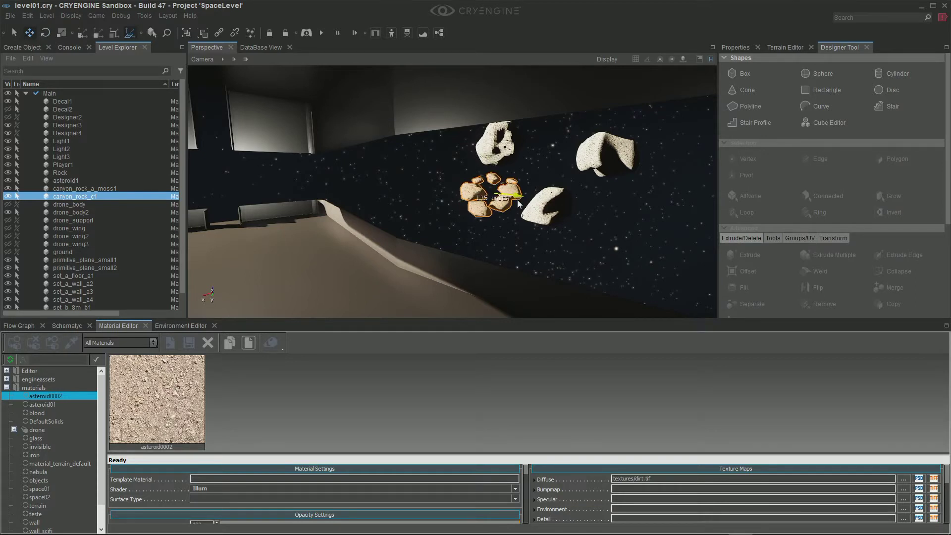
{"action": "left_click", "coordinate": [503, 246]}
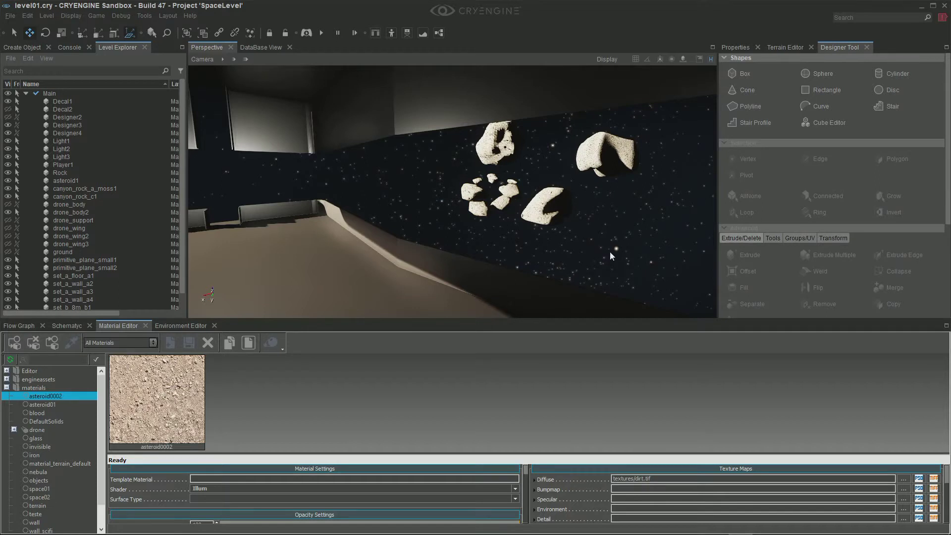
{"action": "left_click", "coordinate": [508, 193]}
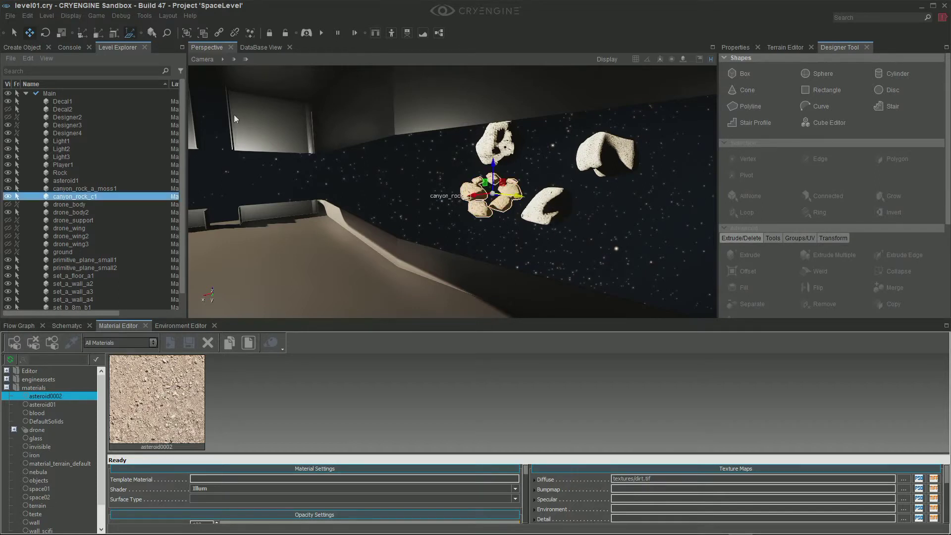
- Scale up the canyon_rock_c1 cluster uniformly, reposition it beside the crescent-shaped asteroid, and deselect it
{"action": "left_click", "coordinate": [61, 33]}
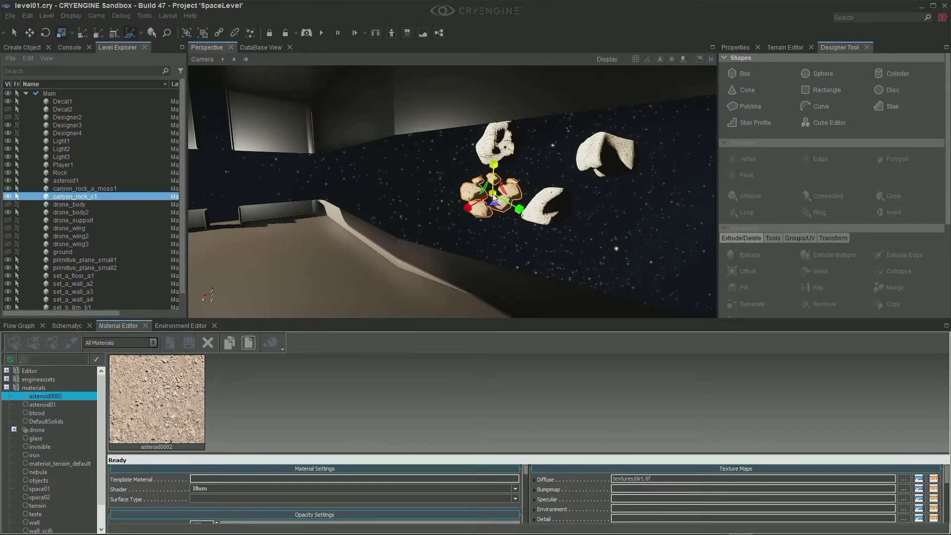
{"action": "left_click_drag", "start_coordinate": [494, 197], "coordinate": [520, 181]}
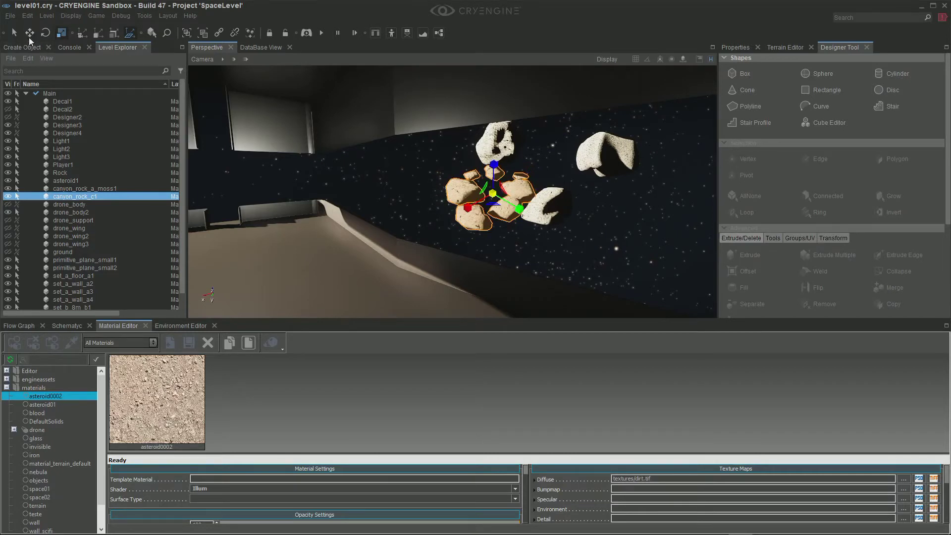
{"action": "left_click", "coordinate": [30, 33]}
{"action": "left_click_drag", "start_coordinate": [495, 170], "coordinate": [513, 217]}
{"action": "left_click", "coordinate": [541, 239]}
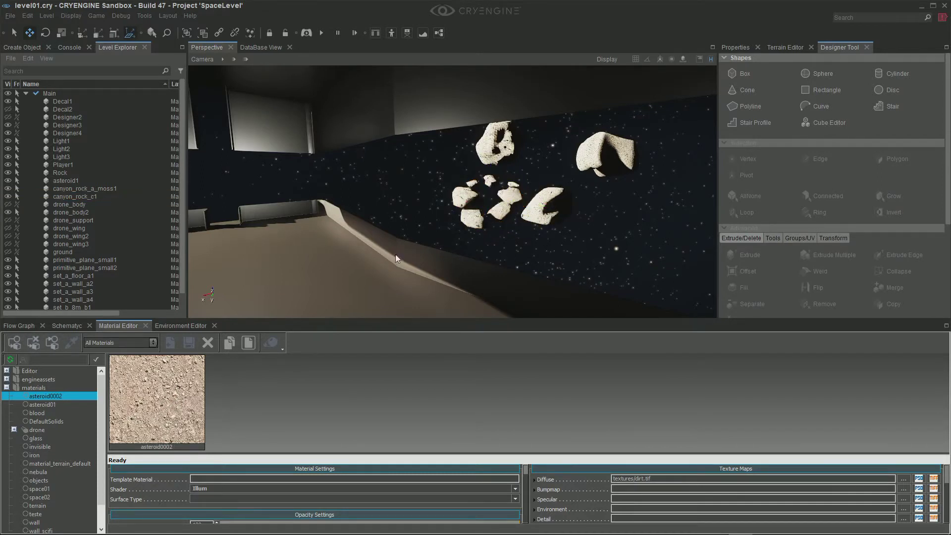
- Place a new Decal object flat on the room's floor, near the wall that carries the existing blood decal
{"action": "right_click_drag", "start_coordinate": [373, 277], "coordinate": [262, 299]}
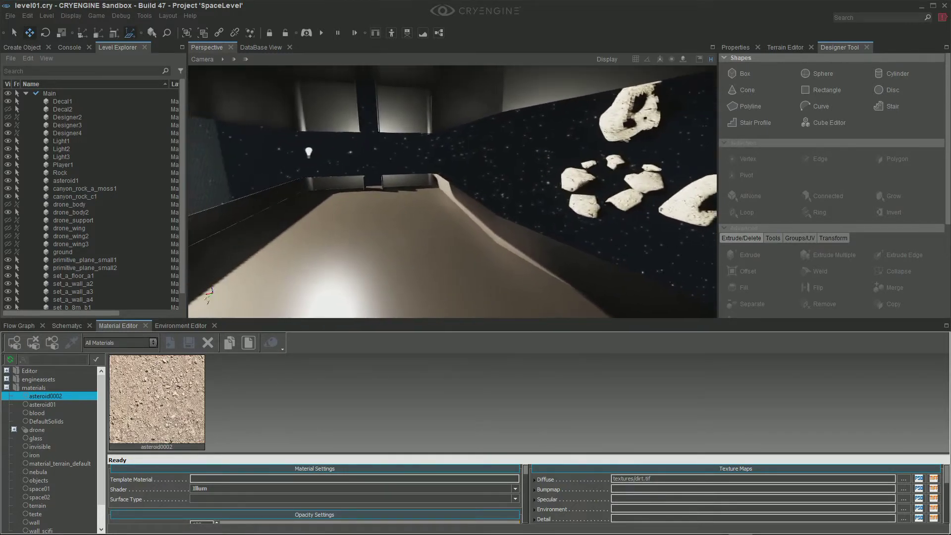
{"action": "right_click_drag", "start_coordinate": [327, 292], "coordinate": [457, 251]}
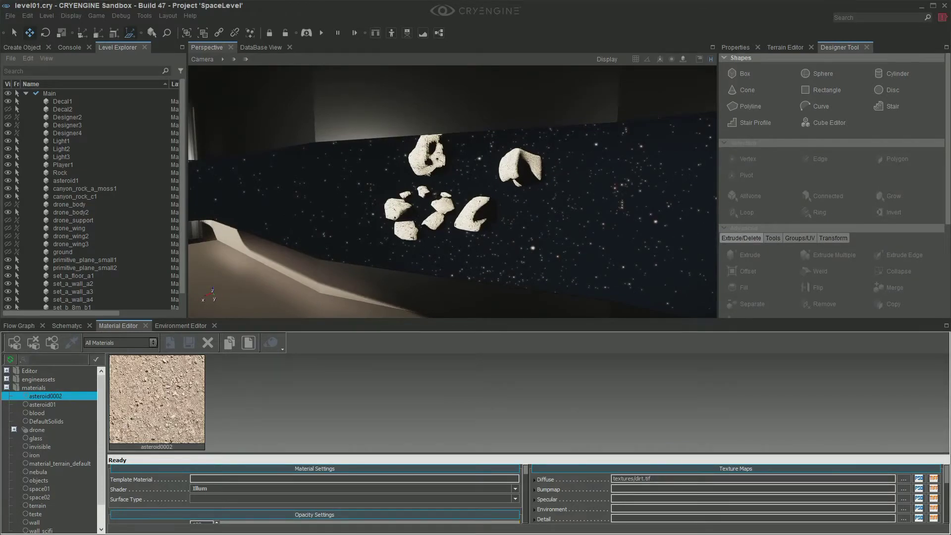
{"action": "right_click_drag", "start_coordinate": [452, 191], "coordinate": [294, 208]}
{"action": "right_click_drag", "start_coordinate": [650, 275], "coordinate": [582, 234]}
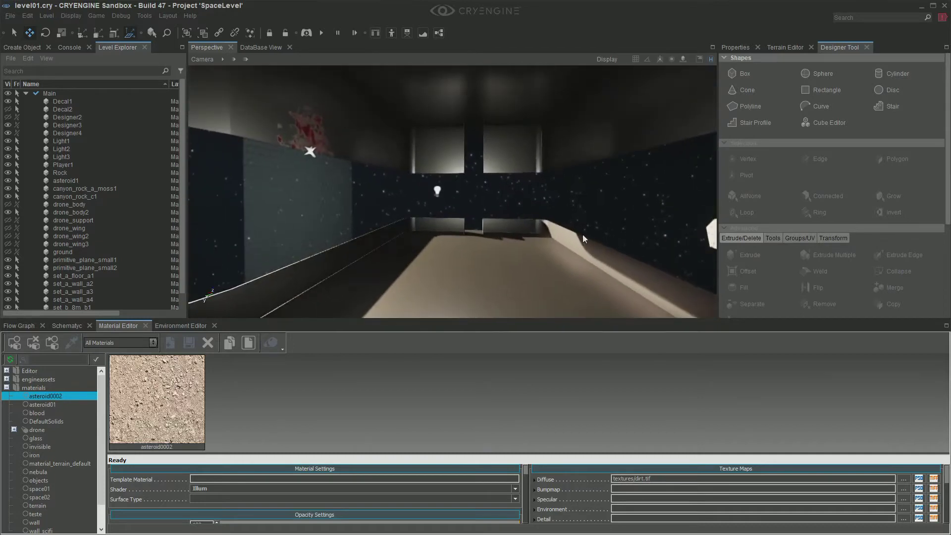
{"action": "left_click", "coordinate": [330, 141]}
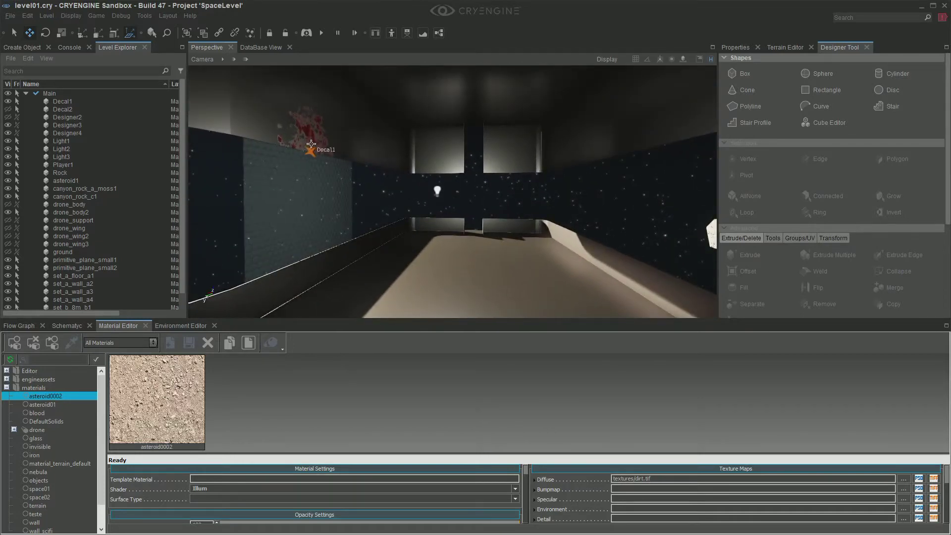
{"action": "left_click", "coordinate": [21, 48]}
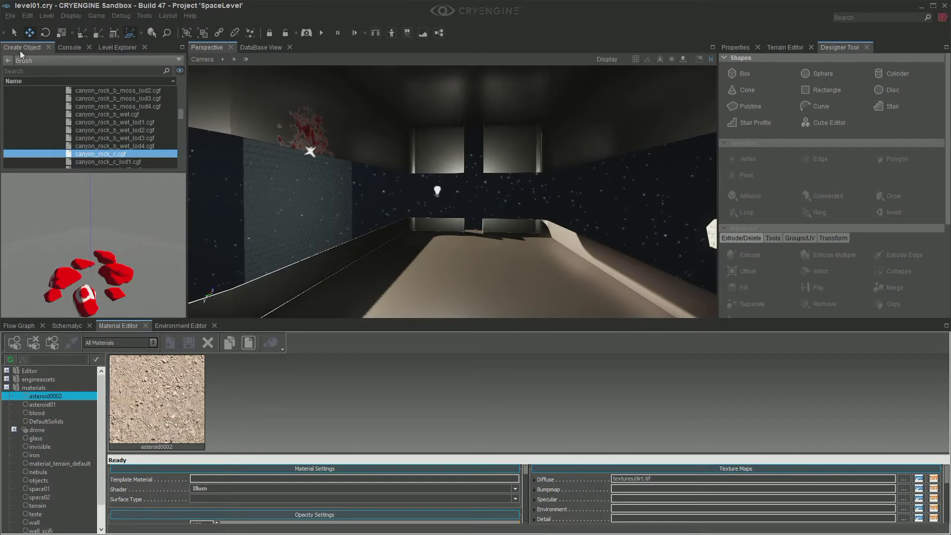
{"action": "left_click", "coordinate": [7, 61]}
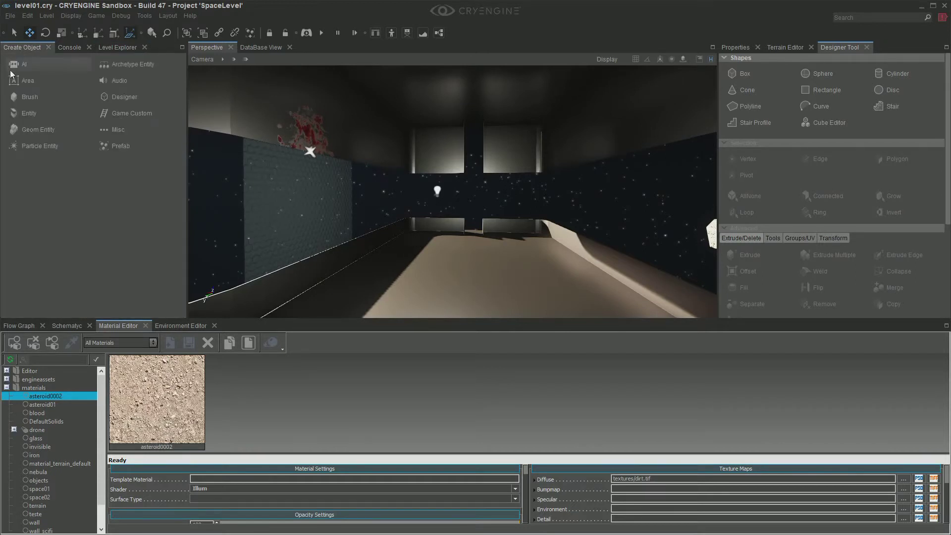
{"action": "left_click", "coordinate": [114, 132]}
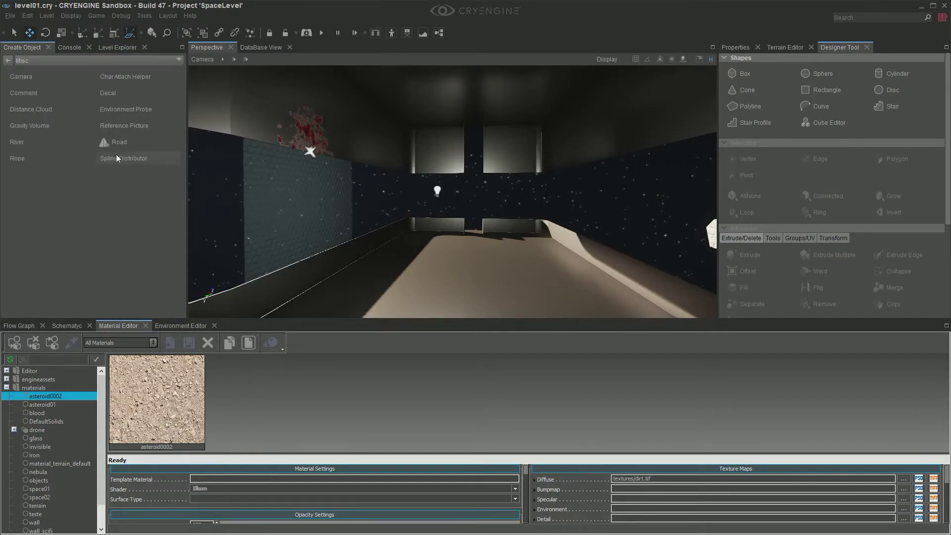
{"action": "left_click_drag", "start_coordinate": [108, 95], "coordinate": [155, 124]}
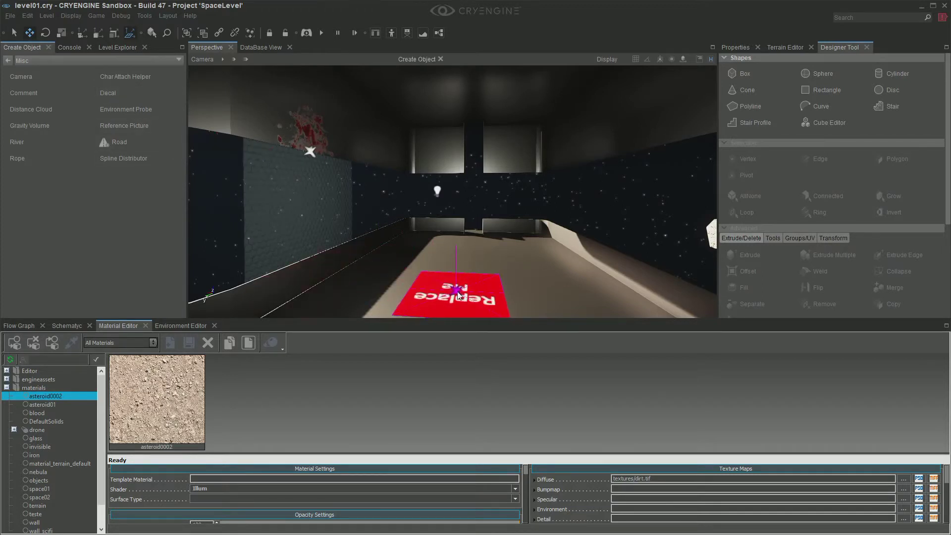
{"action": "left_click", "coordinate": [469, 285]}
{"action": "right_click_drag", "start_coordinate": [525, 244], "coordinate": [550, 213]}
{"action": "key", "text": "w"}
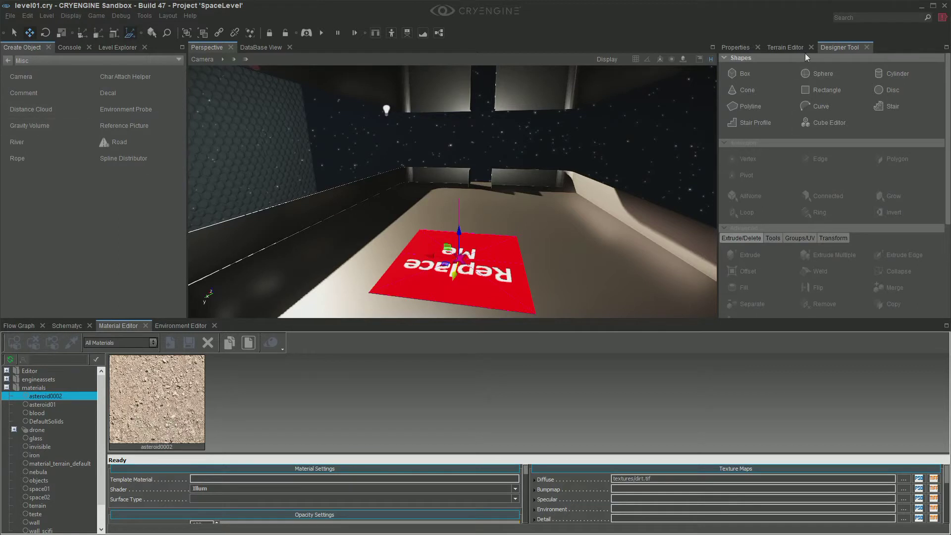
- Keep the new floor decal's projection type at Planar and set its override material to blood.mtl from the materials folder
{"action": "left_click", "coordinate": [736, 47]}
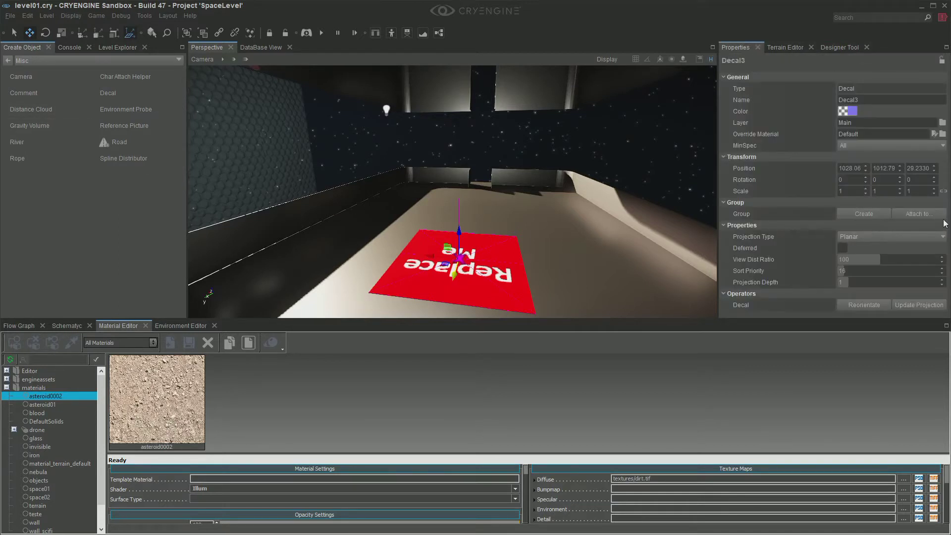
{"action": "left_click", "coordinate": [855, 235]}
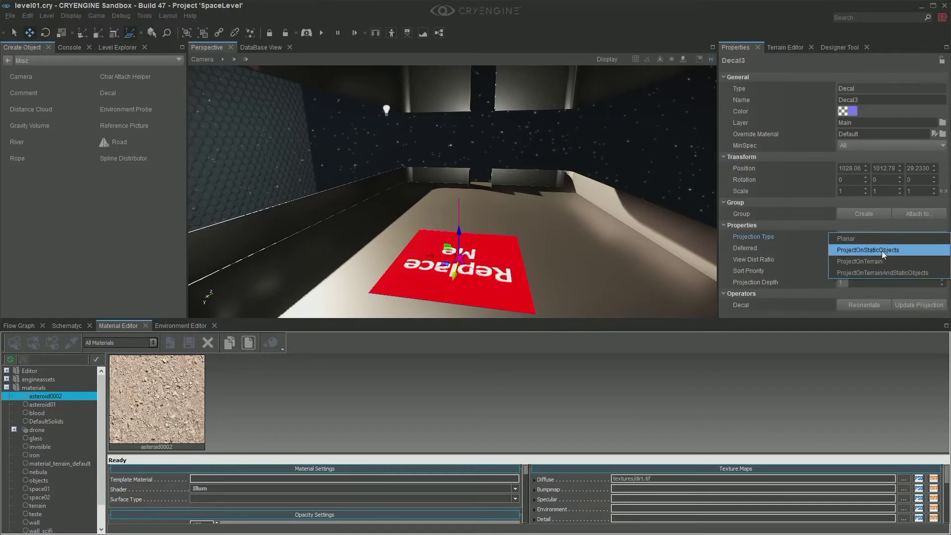
{"action": "left_click", "coordinate": [843, 240]}
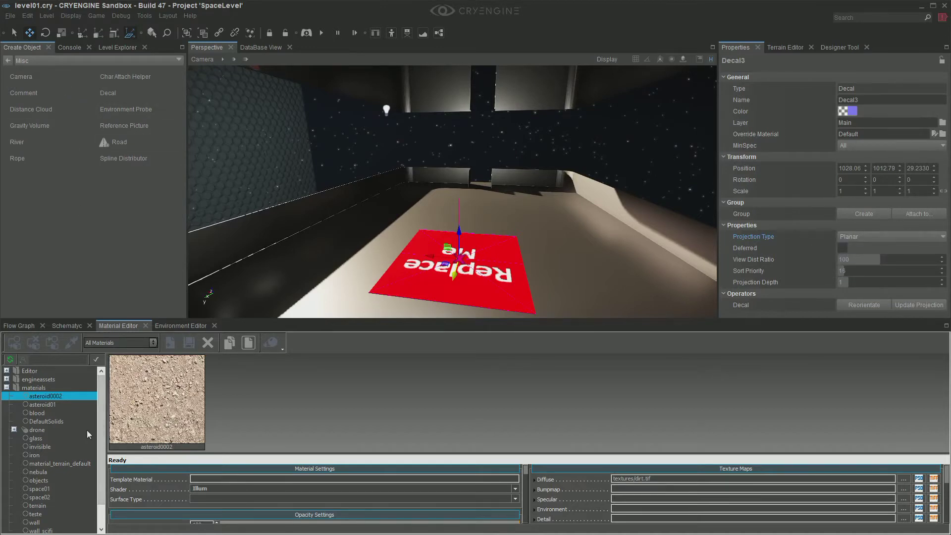
{"action": "scroll", "coordinate": [87, 430], "scroll_direction": "down", "scroll_amount": 1}
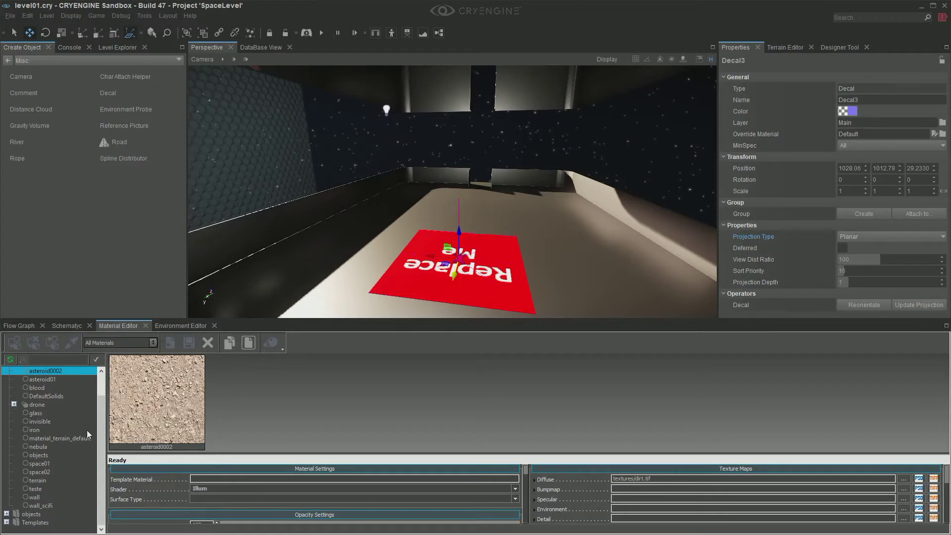
{"action": "left_click", "coordinate": [942, 135]}
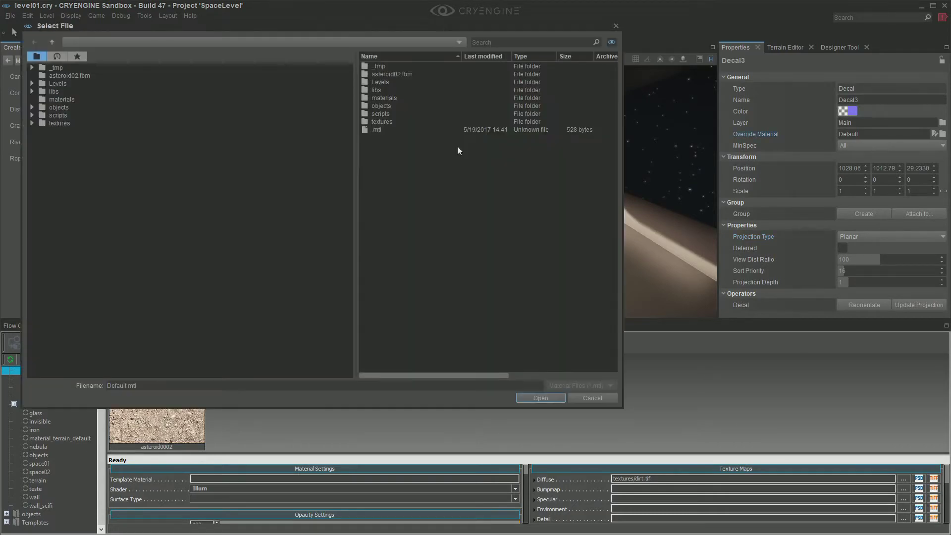
{"action": "double_click", "coordinate": [388, 121]}
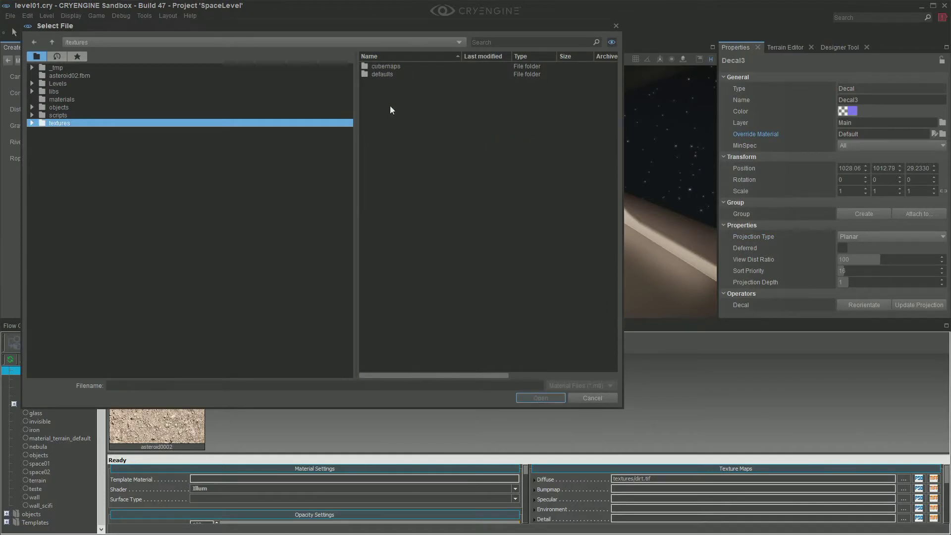
{"action": "double_click", "coordinate": [382, 70]}
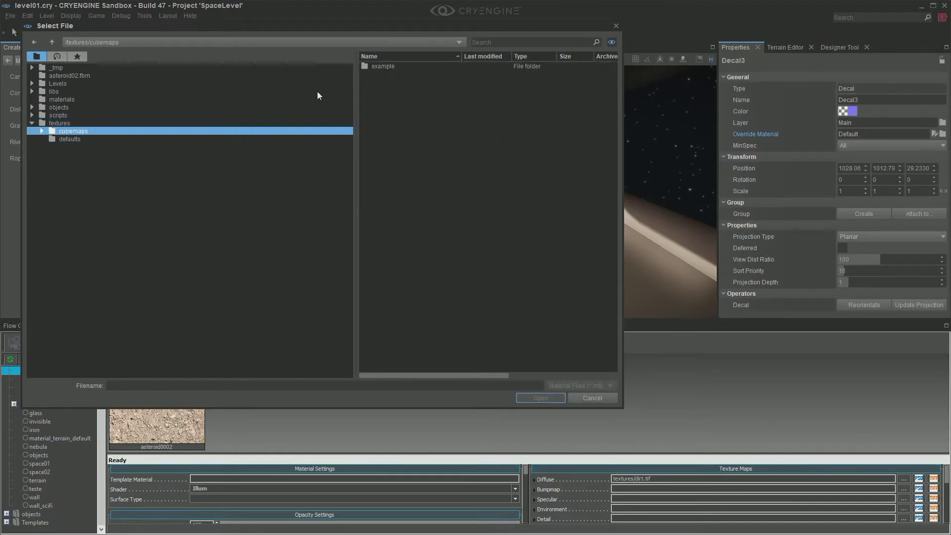
{"action": "left_click", "coordinate": [60, 99]}
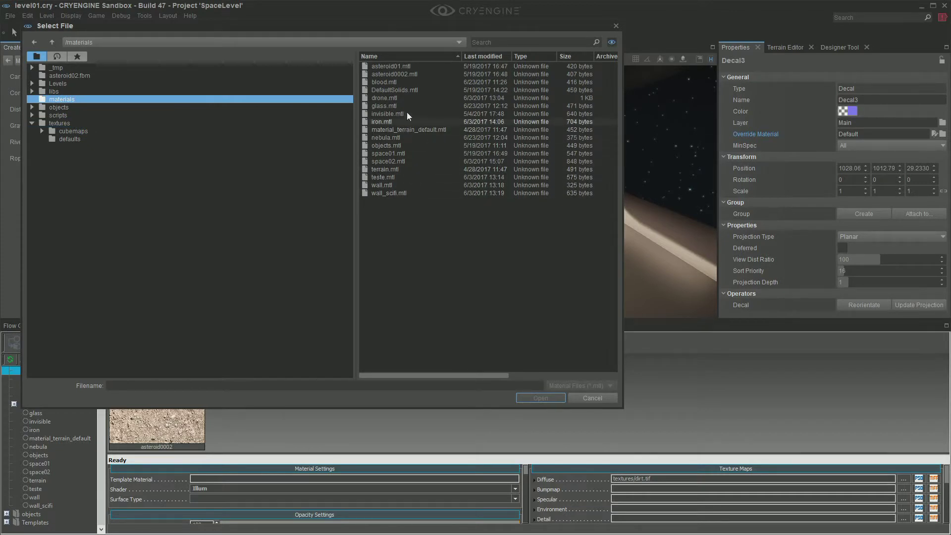
{"action": "left_click", "coordinate": [406, 84]}
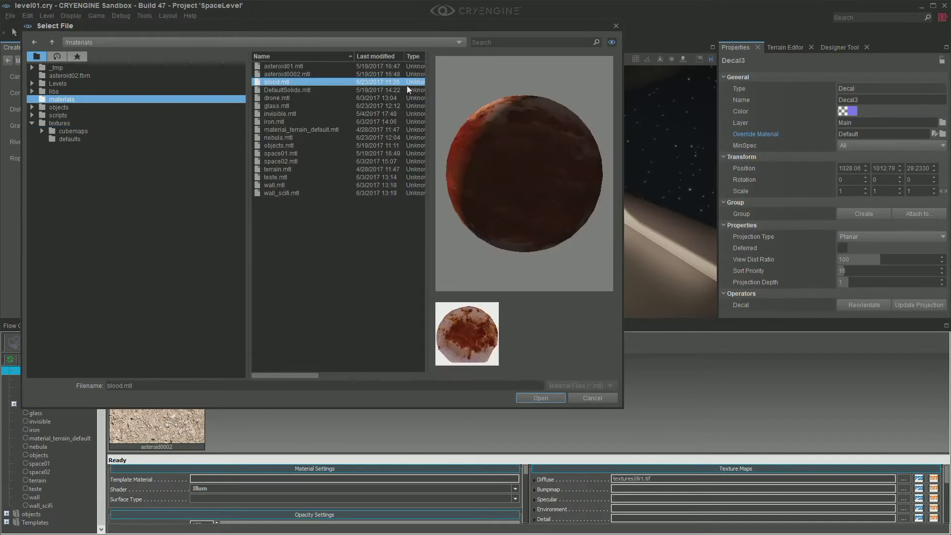
{"action": "left_click", "coordinate": [541, 397]}
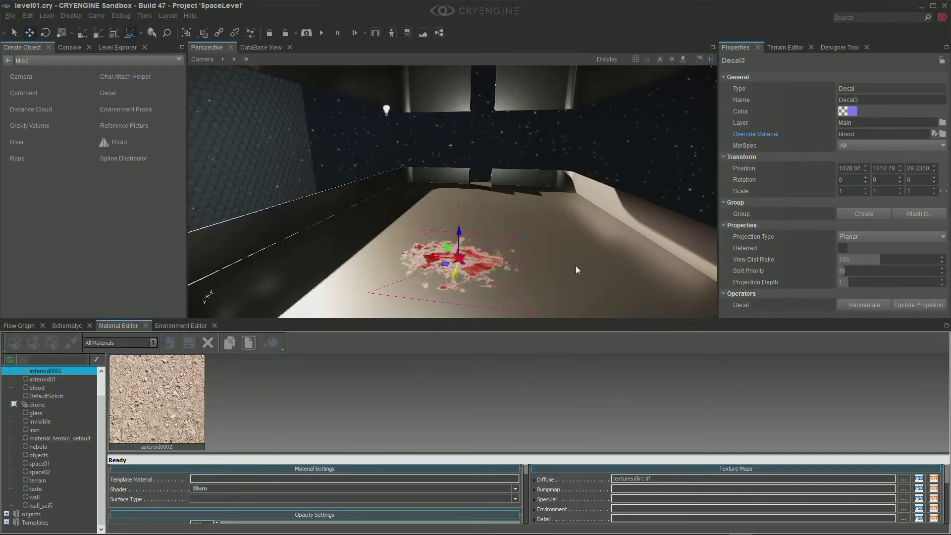
- Move the floor blood decal along the Y axis to about 1013.72 and rotate it about Z to about -42 degrees
{"action": "mouse_move", "coordinate": [579, 246]}
{"action": "right_mouse_down"}
{"action": "mouse_move", "coordinate": [525, 265]}
{"action": "mouse_move", "coordinate": [396, 271]}
{"action": "mouse_move", "coordinate": [545, 315]}
{"action": "mouse_move", "coordinate": [564, 258]}
{"action": "mouse_move", "coordinate": [581, 250]}
{"action": "right_mouse_up"}
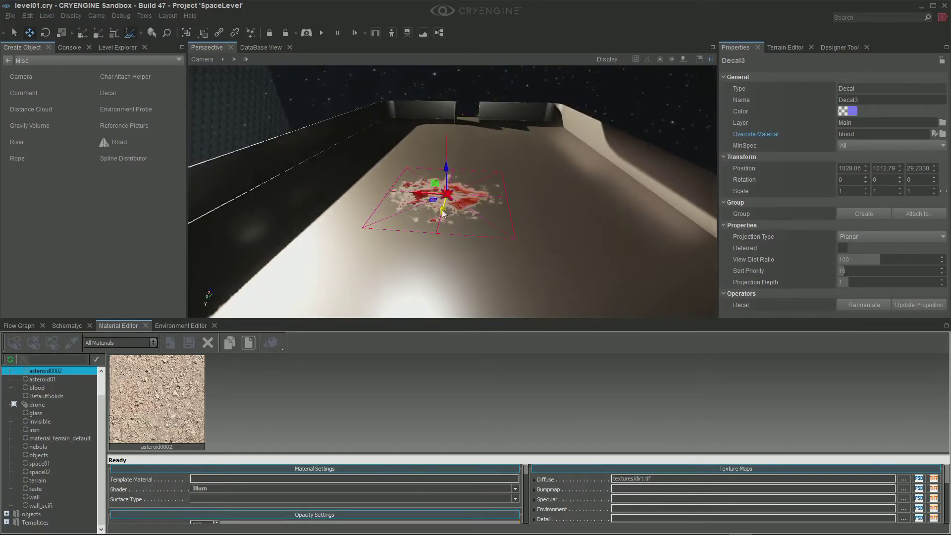
{"action": "left_click_drag", "start_coordinate": [443, 213], "coordinate": [429, 259]}
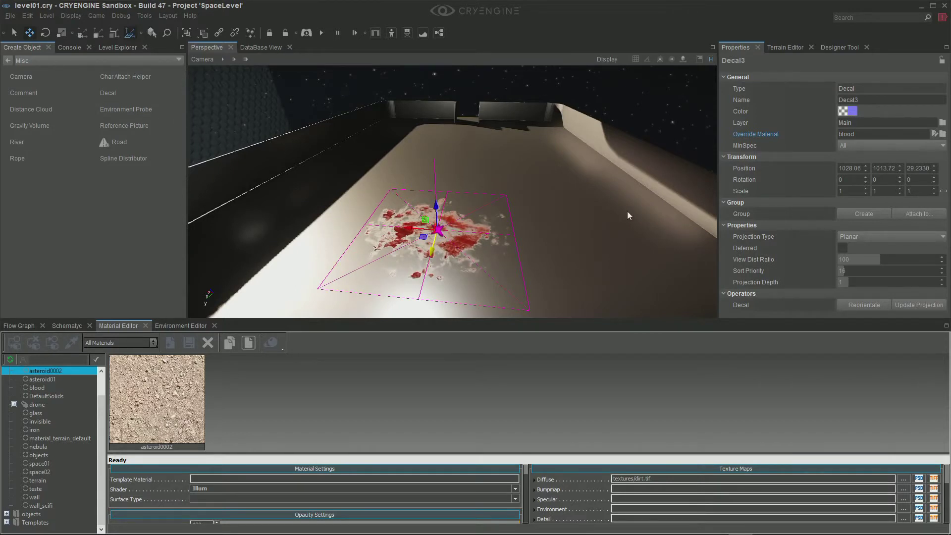
{"action": "left_click", "coordinate": [45, 33]}
{"action": "mouse_move", "coordinate": [446, 243]}
{"action": "left_mouse_down"}
{"action": "mouse_move", "coordinate": [476, 248]}
{"action": "mouse_move", "coordinate": [437, 251]}
{"action": "left_mouse_up"}
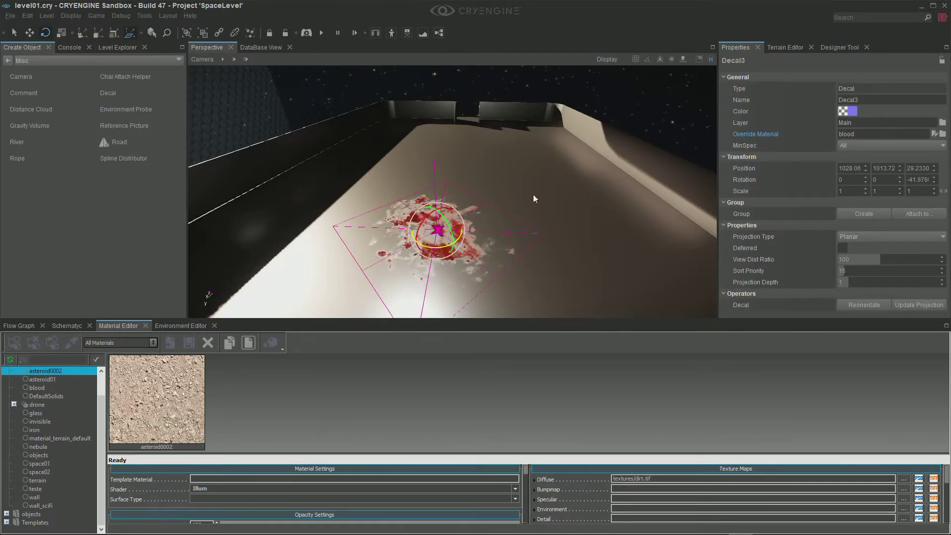
- Select the nebula plane in space outside the room and locate it in the level's object list
{"action": "right_click_drag", "start_coordinate": [533, 194], "coordinate": [577, 208]}
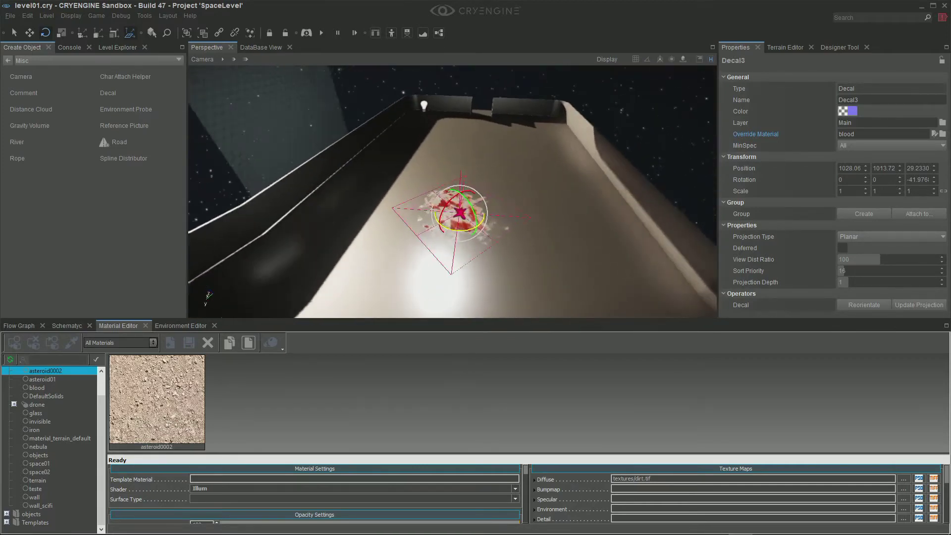
{"action": "right_click_drag", "start_coordinate": [482, 164], "coordinate": [446, 148]}
{"action": "right_click_drag", "start_coordinate": [451, 191], "coordinate": [322, 158]}
{"action": "key", "text": "w"}
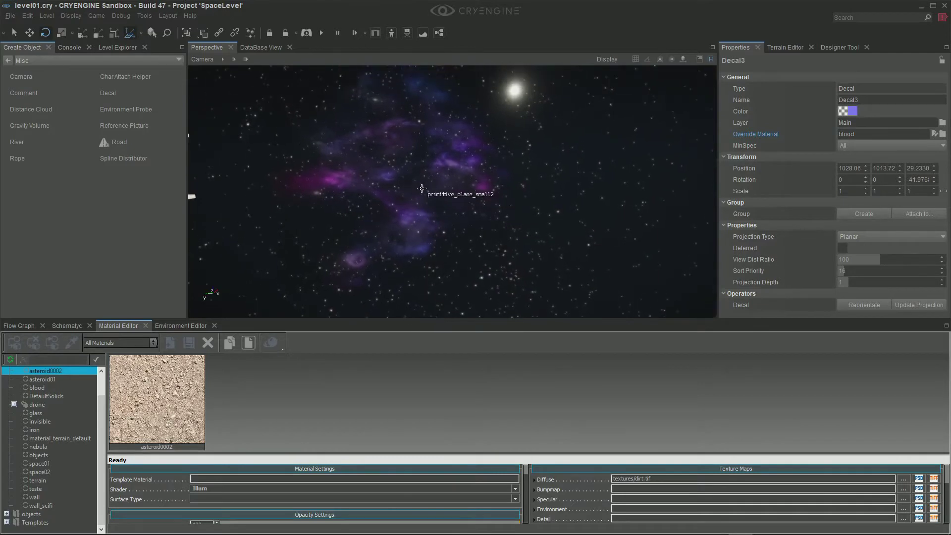
{"action": "left_click", "coordinate": [402, 158]}
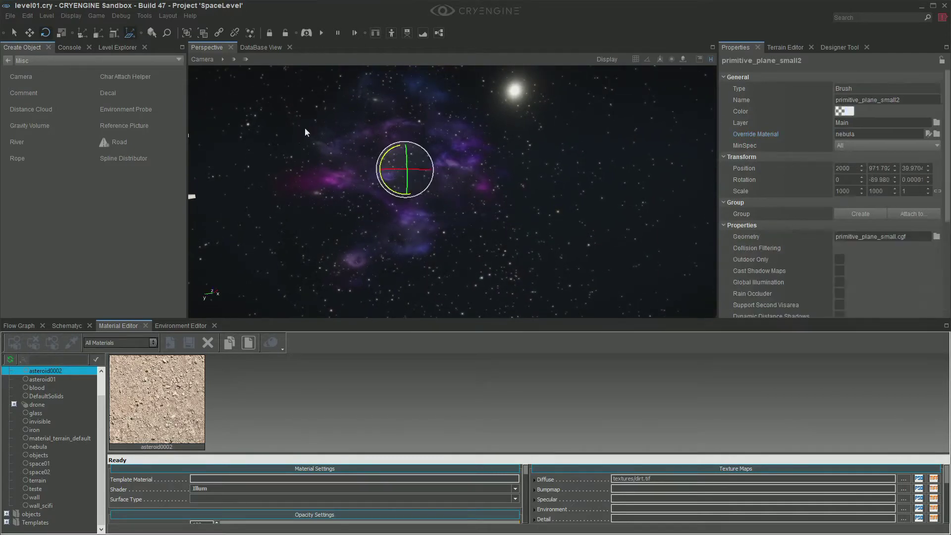
{"action": "left_click", "coordinate": [107, 47]}
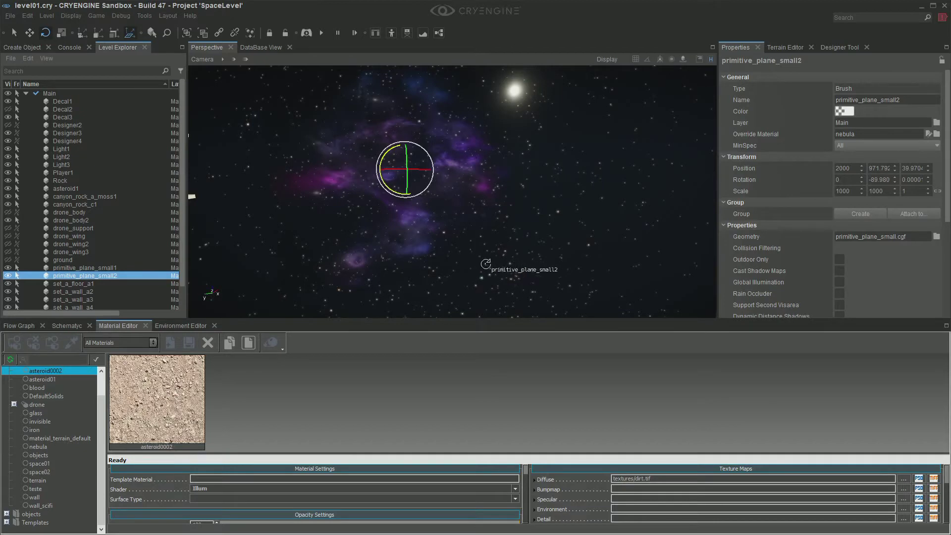
- Return to the view inside the room and open the Brush category for creating a new object
{"action": "right_click_drag", "start_coordinate": [500, 259], "coordinate": [692, 277]}
{"action": "key", "text": "s"}
{"action": "key", "text": "a"}
{"action": "right_click_drag", "start_coordinate": [570, 270], "coordinate": [500, 259]}
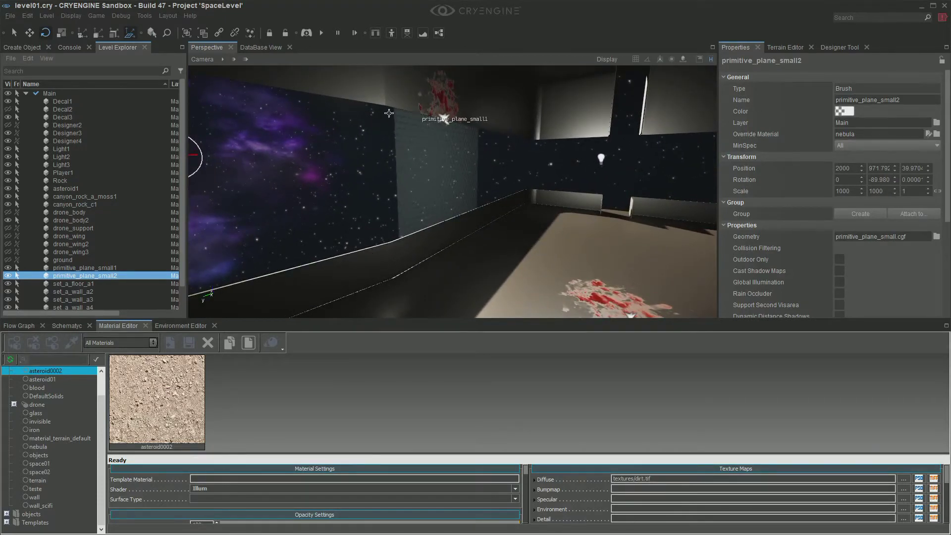
{"action": "left_click", "coordinate": [19, 45]}
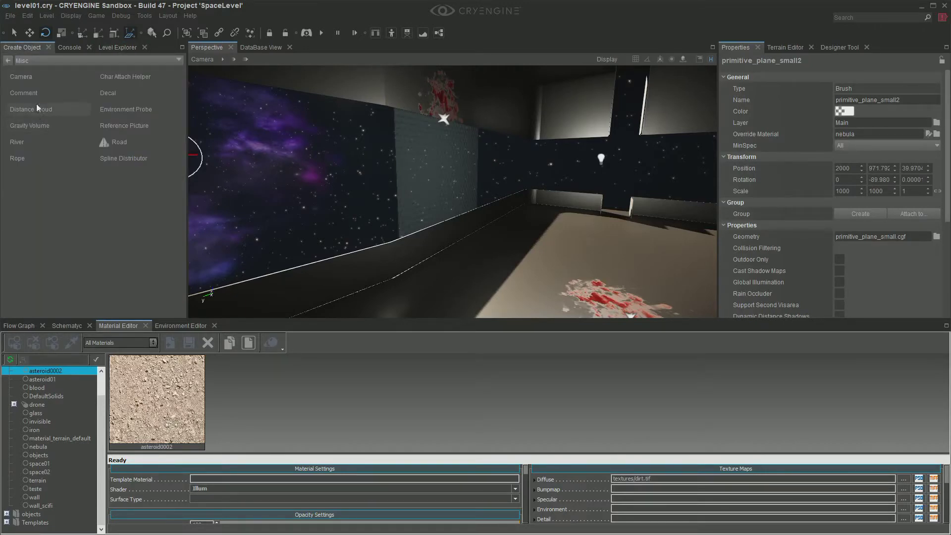
{"action": "left_click", "coordinate": [17, 60]}
{"action": "left_click", "coordinate": [4, 64]}
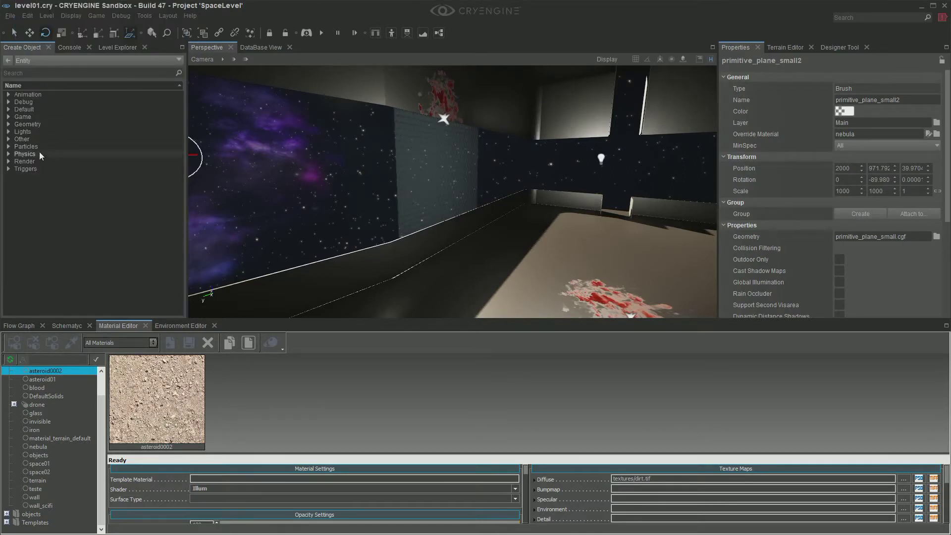
{"action": "left_click", "coordinate": [8, 60]}
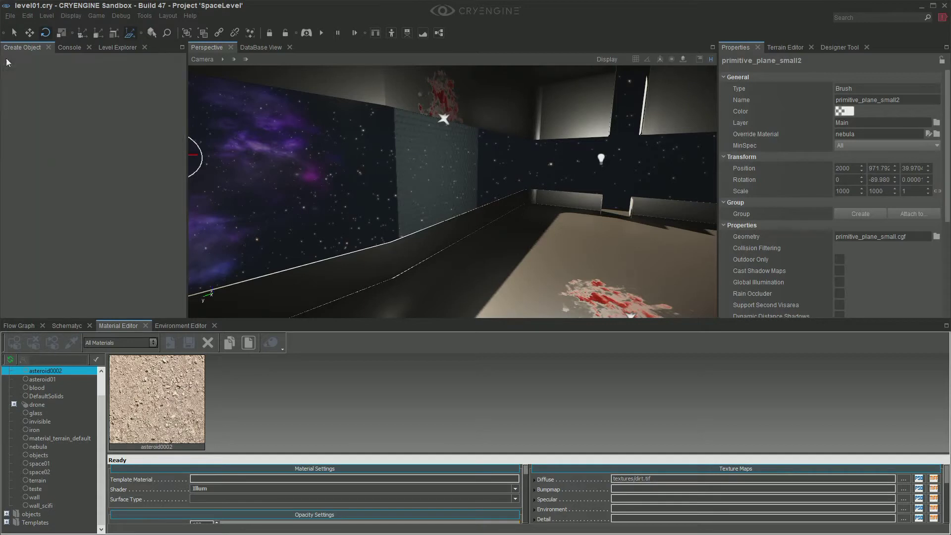
{"action": "left_click", "coordinate": [24, 97]}
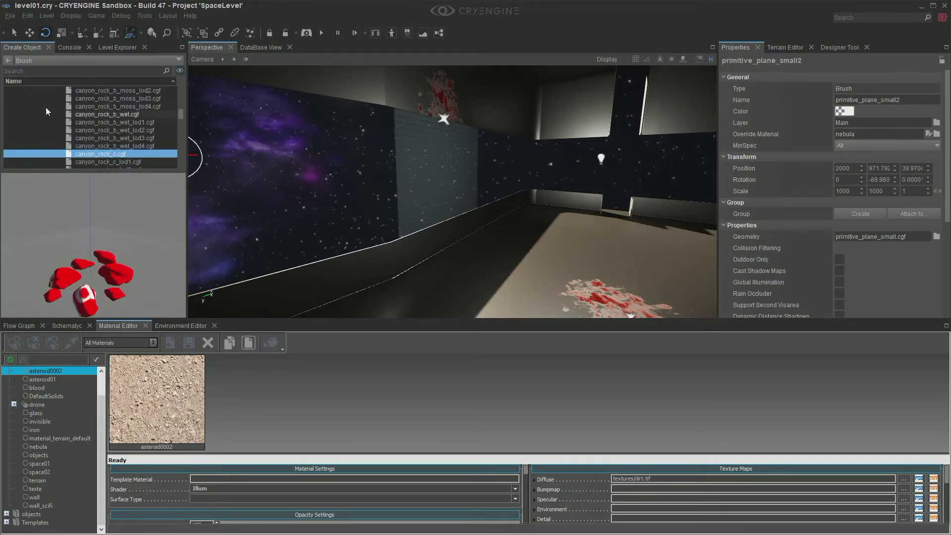
- Place a primitive_plane_small.cgf brush from the objects/default folder on the room's floor, between the window wall and the floor blood decal
{"action": "left_click_drag", "start_coordinate": [180, 115], "coordinate": [176, 79]}
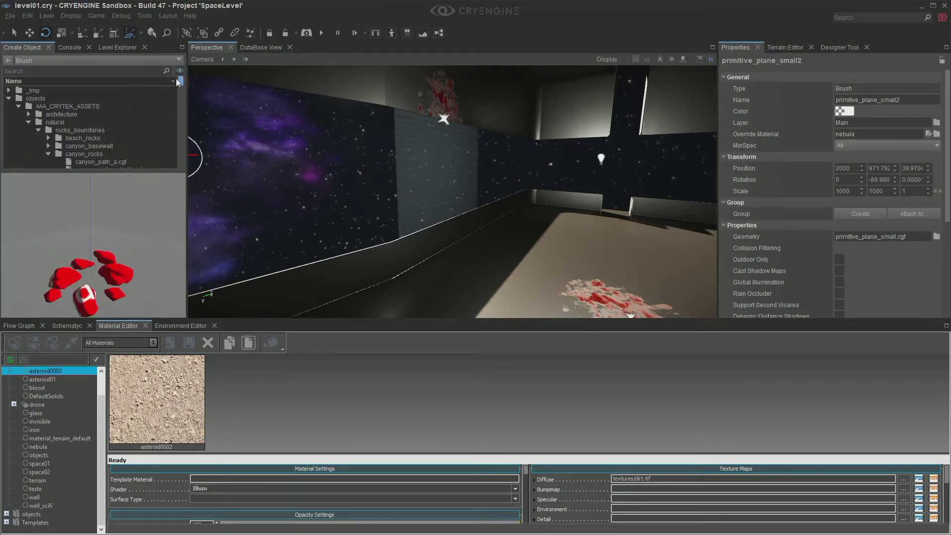
{"action": "left_click", "coordinate": [29, 122]}
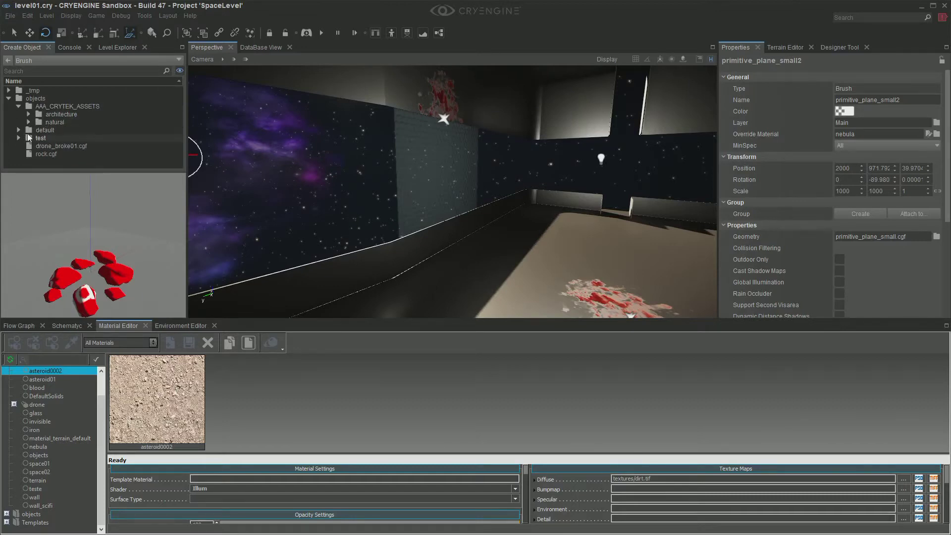
{"action": "left_click", "coordinate": [43, 131]}
{"action": "left_click", "coordinate": [18, 131]}
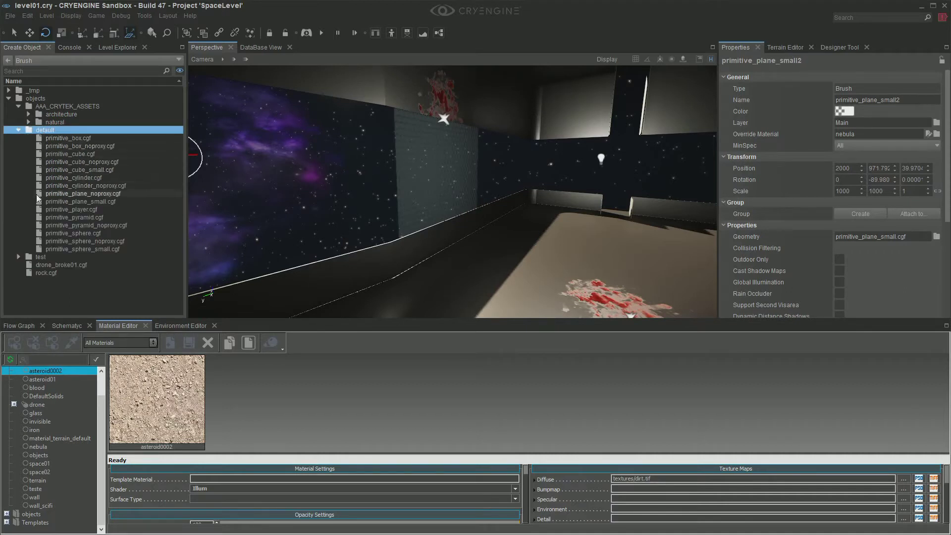
{"action": "left_click", "coordinate": [56, 201]}
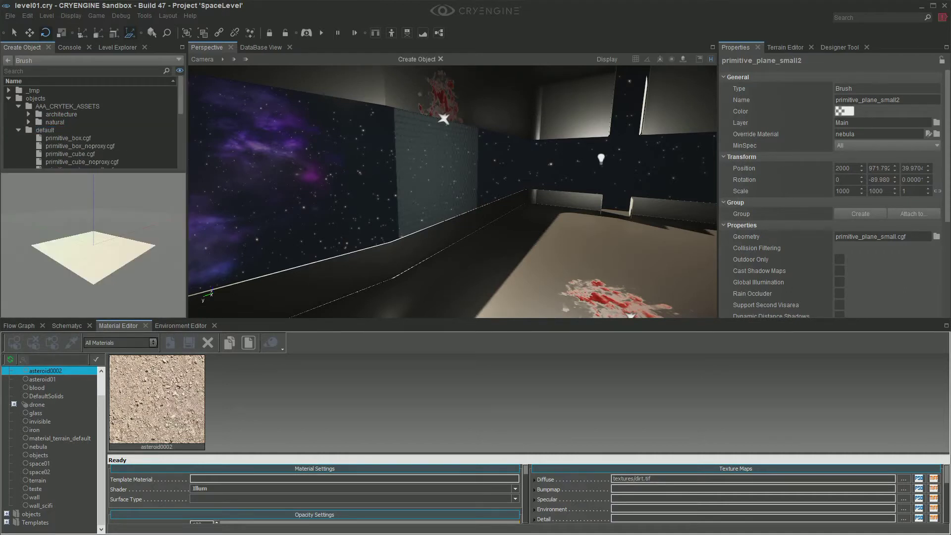
{"action": "key", "text": "Escape"}
{"action": "scroll", "coordinate": [140, 144], "scroll_direction": "down", "scroll_amount": 3}
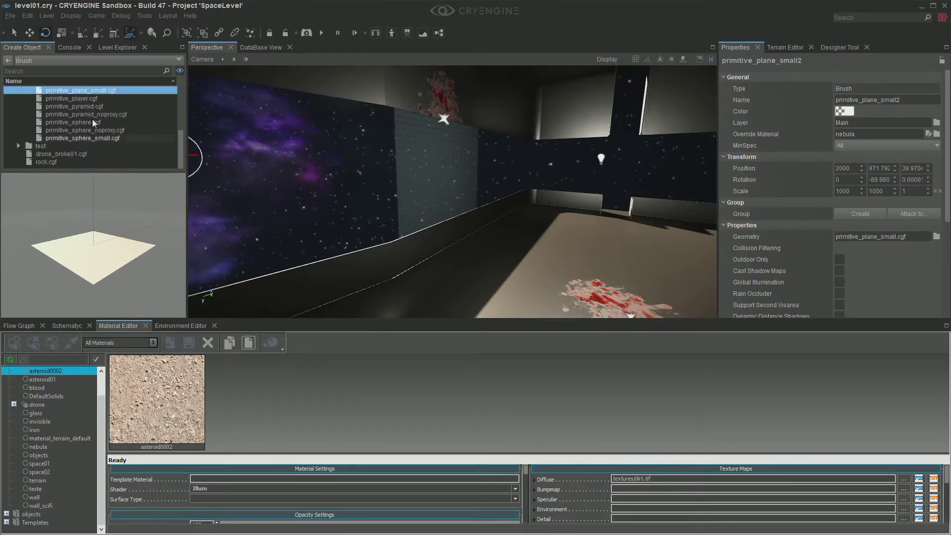
{"action": "left_click_drag", "start_coordinate": [69, 115], "coordinate": [444, 292]}
{"action": "left_click", "coordinate": [443, 290]}
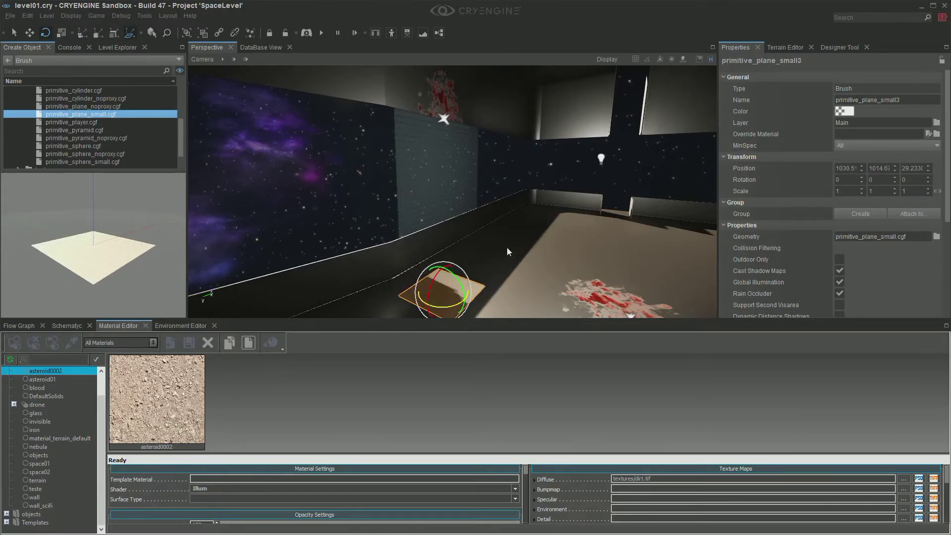
- Stand the new plane upright by setting its X rotation to -90
{"action": "right_click_drag", "start_coordinate": [510, 243], "coordinate": [564, 282]}
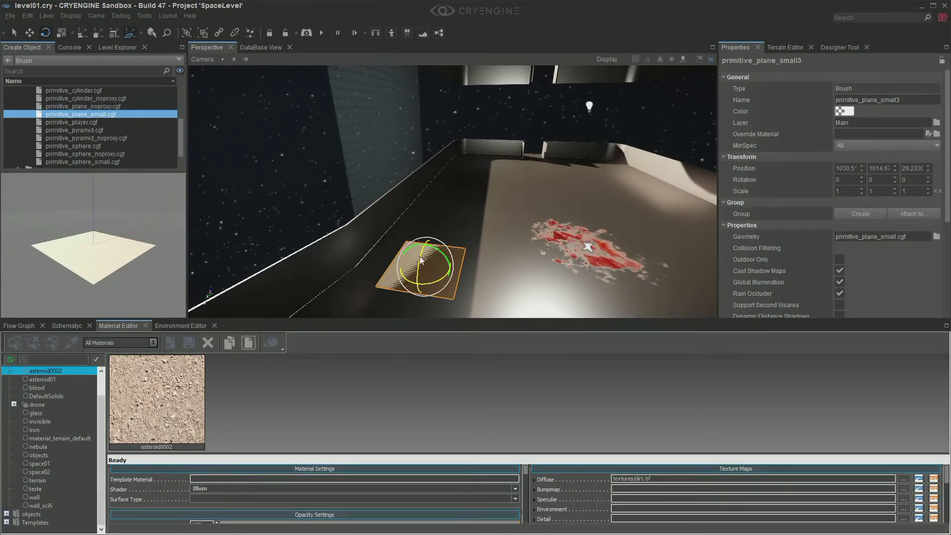
{"action": "left_click_drag", "start_coordinate": [420, 260], "coordinate": [421, 252]}
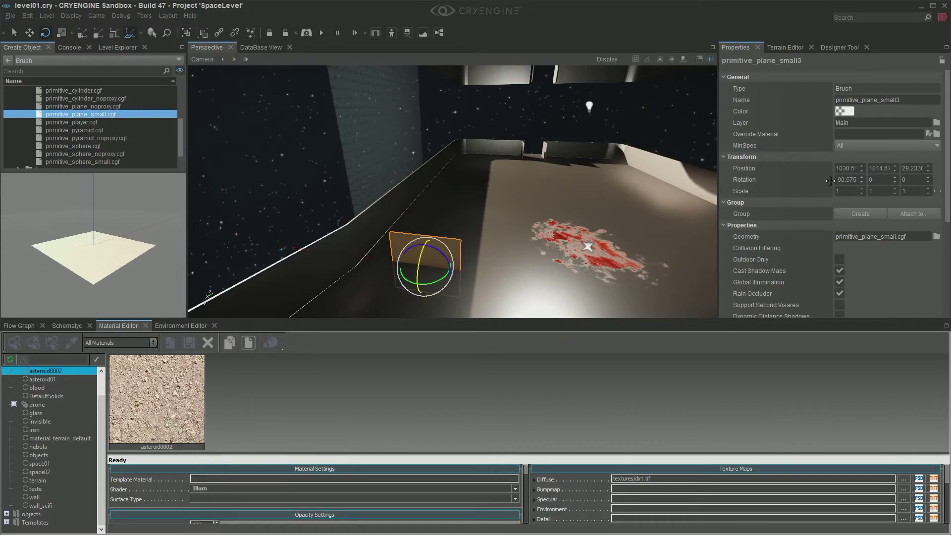
{"action": "left_click", "coordinate": [858, 183]}
{"action": "type", "text": "-90"}
{"action": "key", "text": "Return"}
- Raise the upright plane along the Z axis to about 30.69 so it stands clear of the floor
{"action": "left_click", "coordinate": [31, 32]}
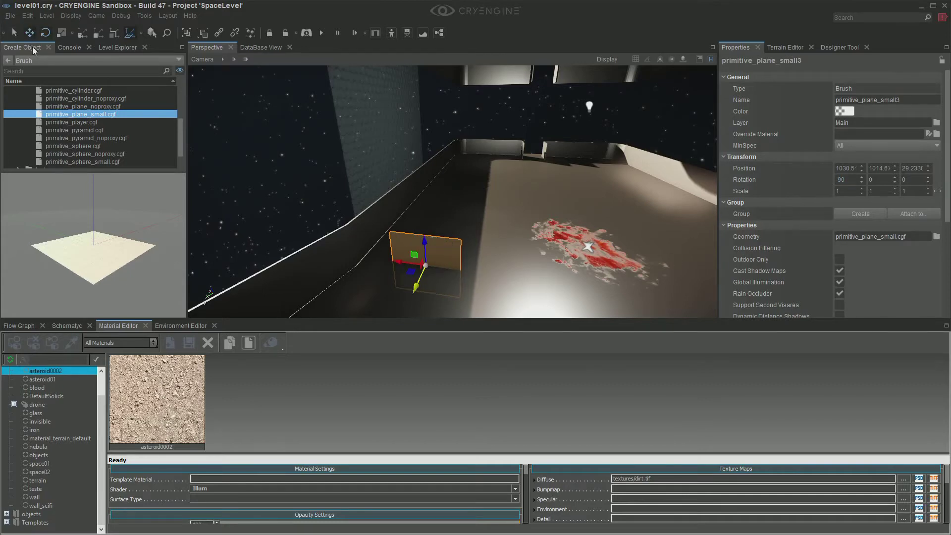
{"action": "left_click", "coordinate": [110, 48]}
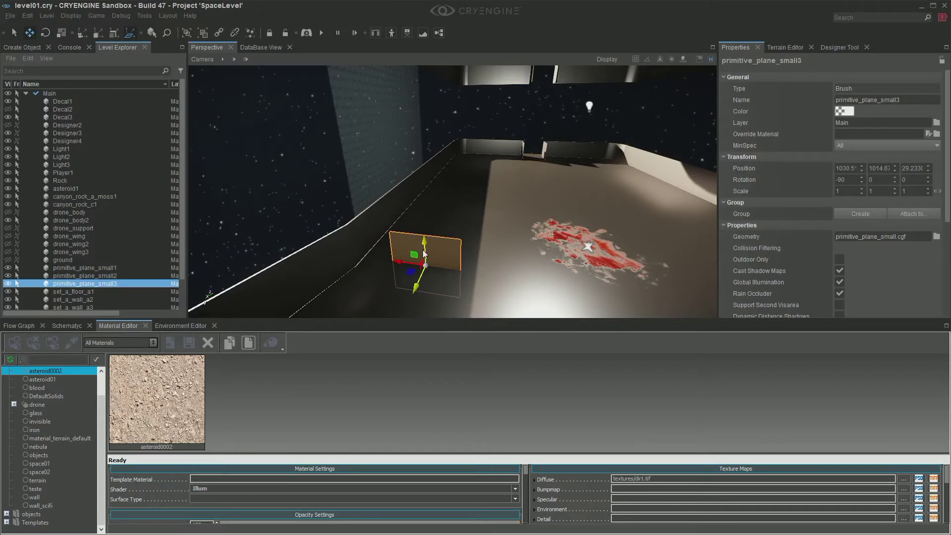
{"action": "left_click_drag", "start_coordinate": [425, 248], "coordinate": [421, 144]}
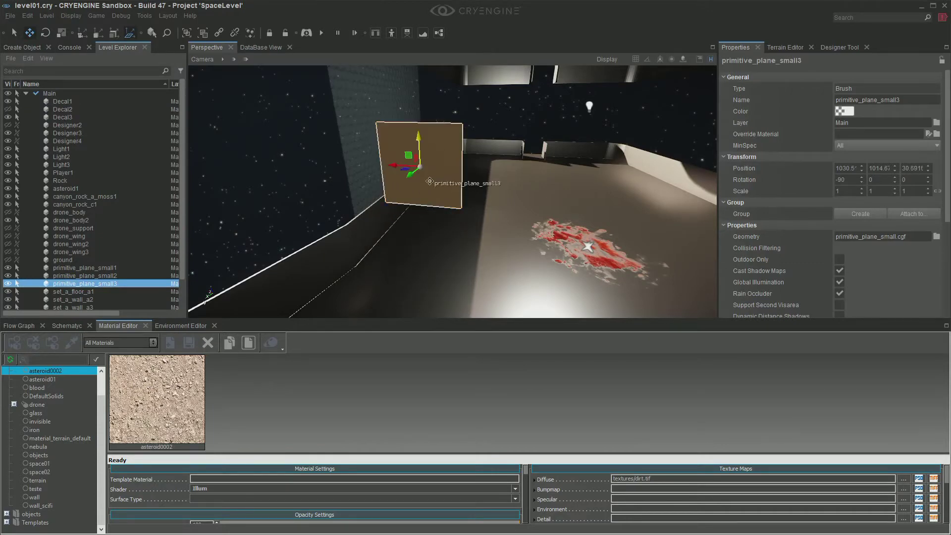
{"action": "right_click_drag", "start_coordinate": [395, 255], "coordinate": [367, 234]}
{"action": "right_click_drag", "start_coordinate": [445, 283], "coordinate": [446, 284]}
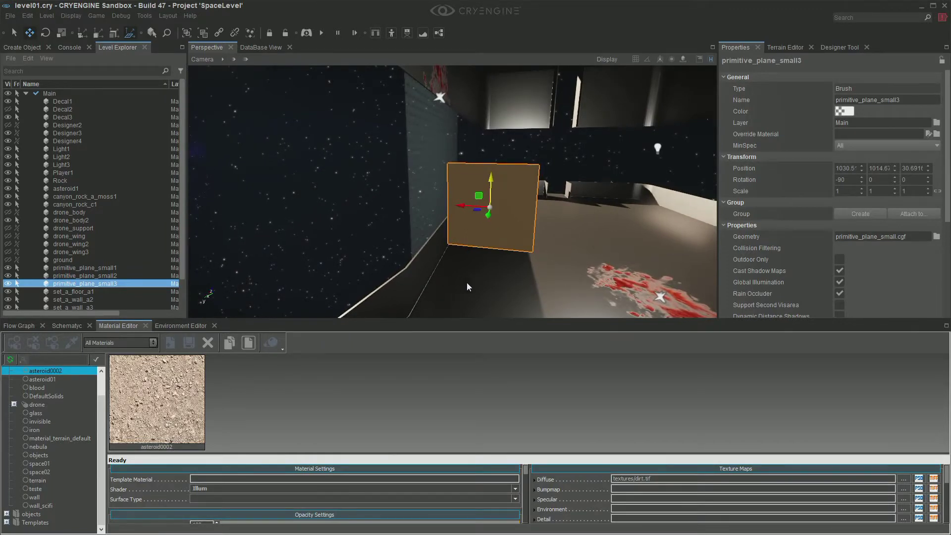
{"action": "right_click_drag", "start_coordinate": [509, 286], "coordinate": [509, 286]}
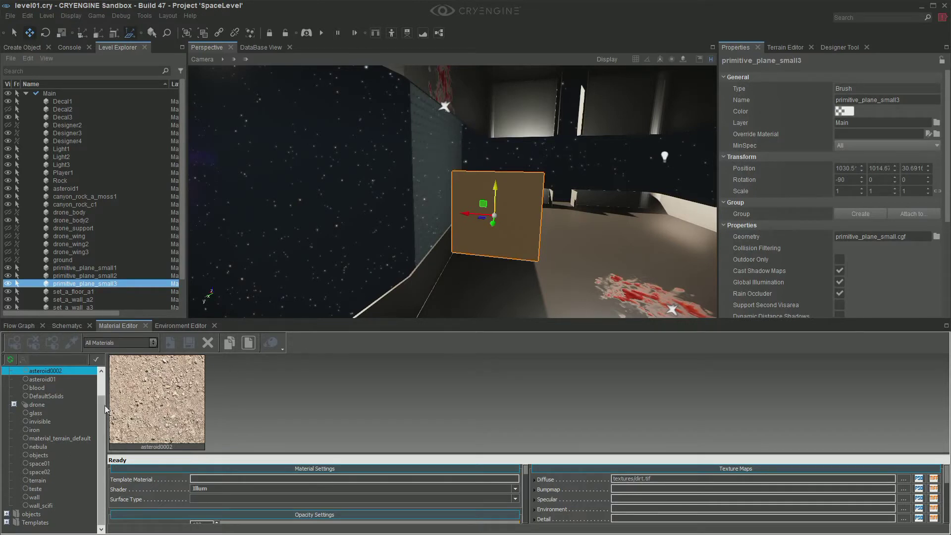
- Select the materials folder in the material list and open its options for adding a new material
{"action": "scroll", "coordinate": [105, 405], "scroll_direction": "up", "scroll_amount": 1}
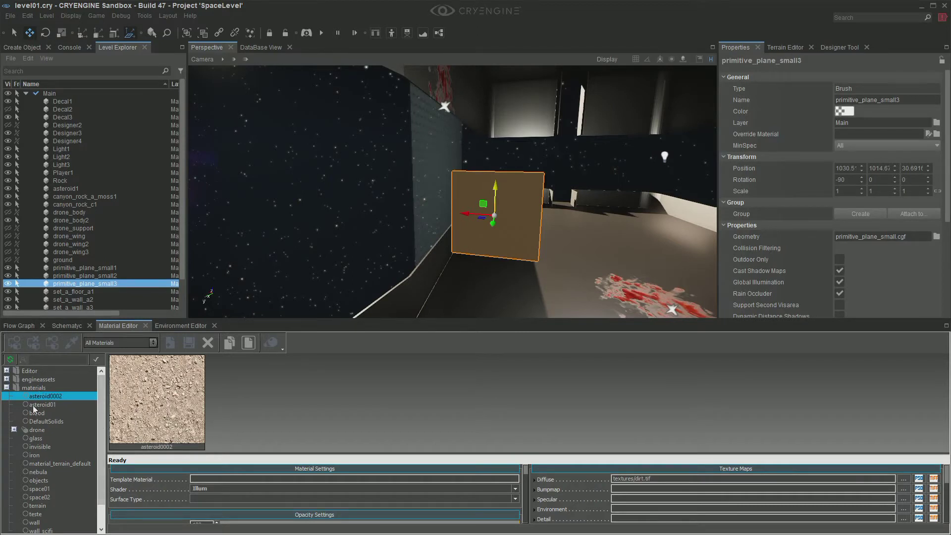
{"action": "left_click", "coordinate": [34, 388]}
{"action": "right_click", "coordinate": [35, 388]}
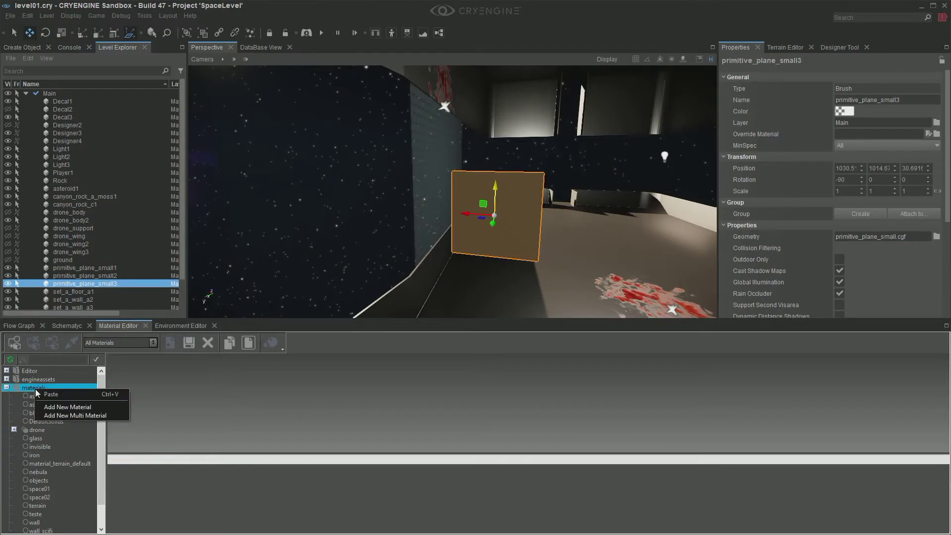
- Add a new material named nebula2 to the materials folder
{"action": "left_click", "coordinate": [55, 407]}
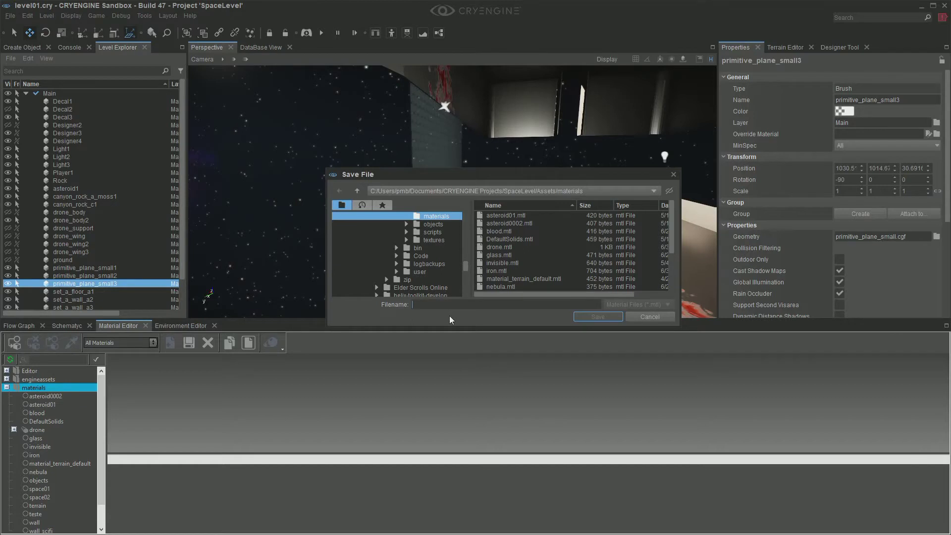
{"action": "type", "text": "nebula2"}
{"action": "left_click", "coordinate": [597, 317]}
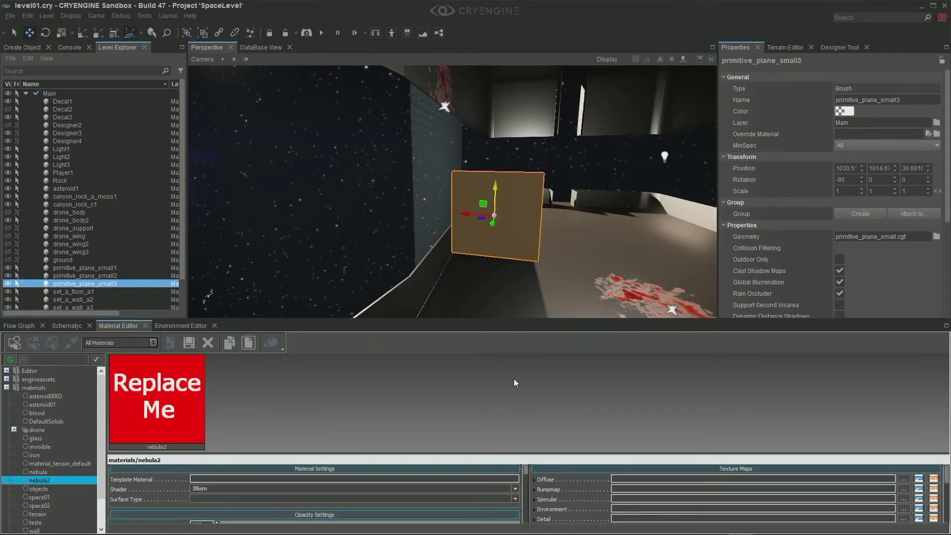
- Assign Crab Nebula 1.tif from the textures folder as the diffuse texture of nebula2
{"action": "left_click", "coordinate": [904, 478]}
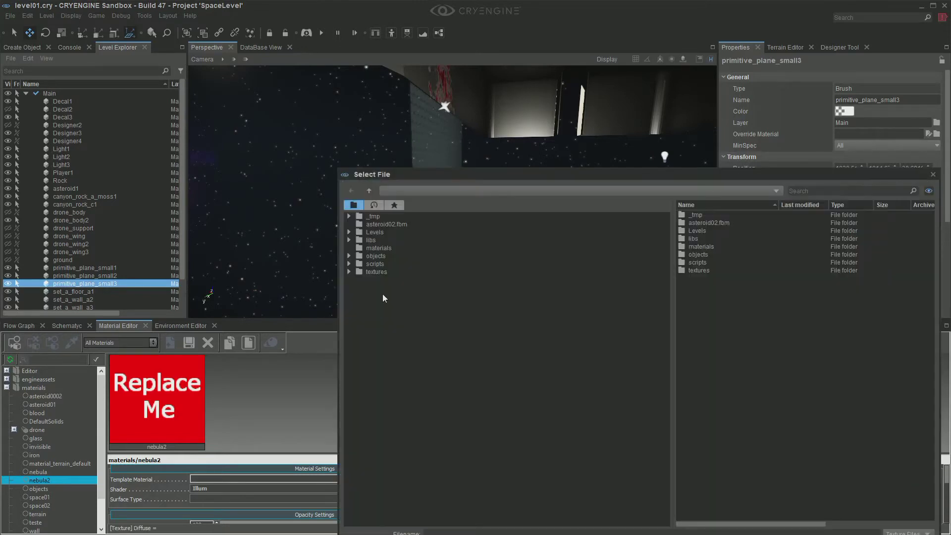
{"action": "left_click", "coordinate": [376, 272]}
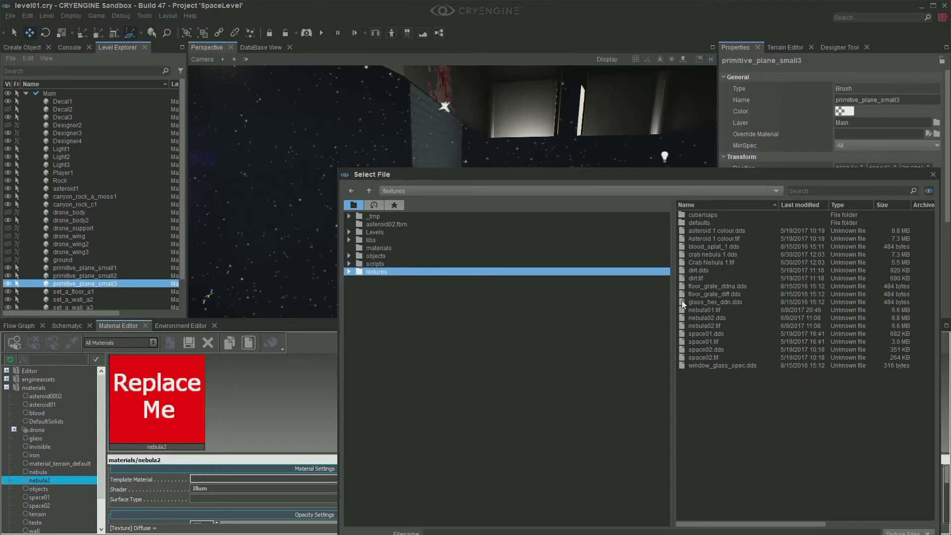
{"action": "left_click", "coordinate": [717, 264]}
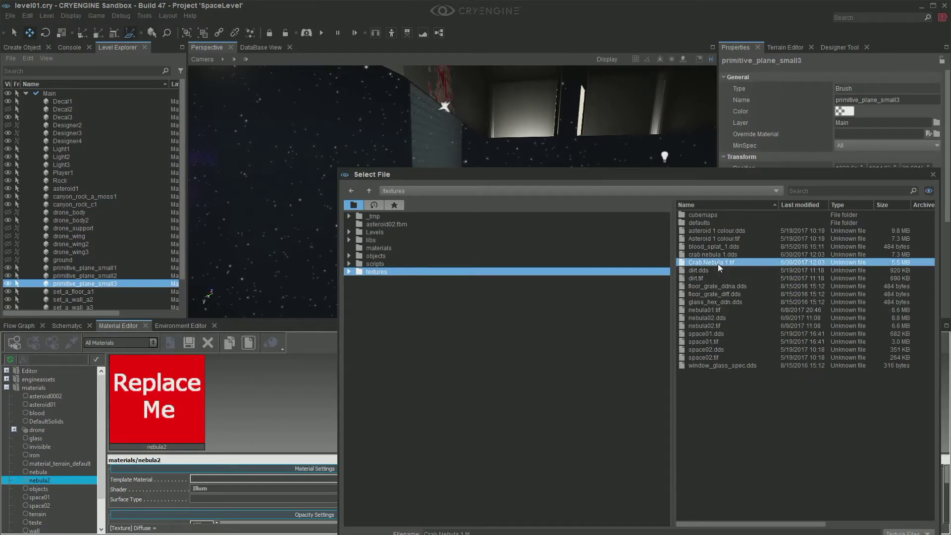
{"action": "double_click", "coordinate": [717, 263]}
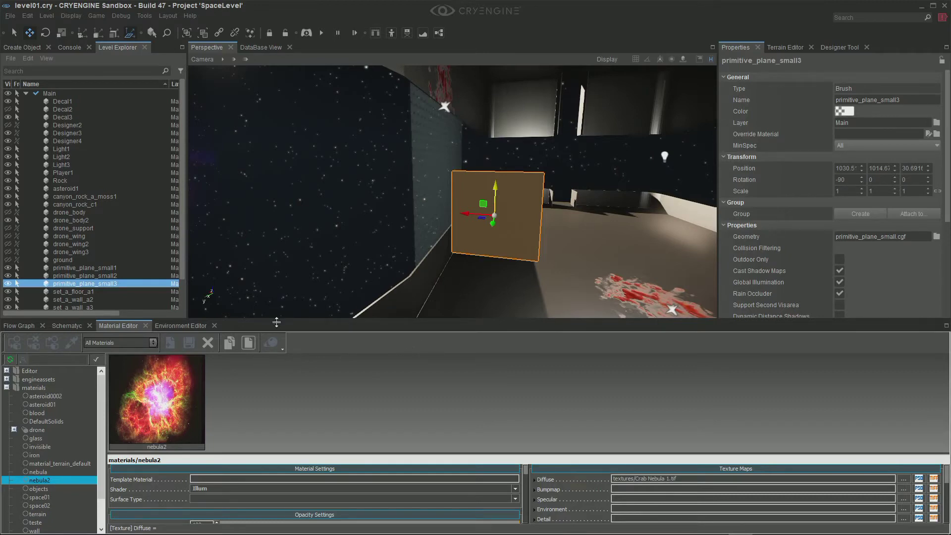
- Apply the nebula2 material to the selected plane primitive_plane_small3 and save the level
{"action": "left_click", "coordinate": [15, 342]}
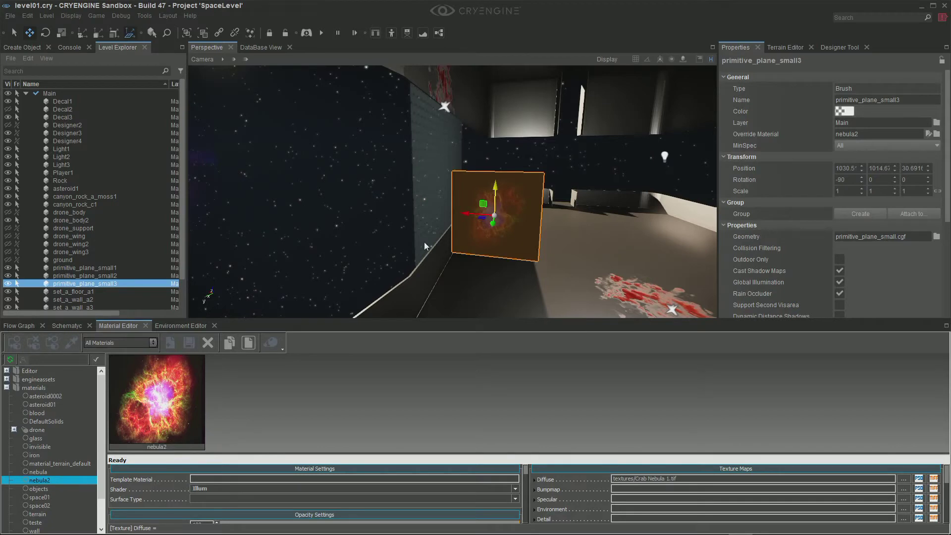
{"action": "left_click", "coordinate": [10, 15]}
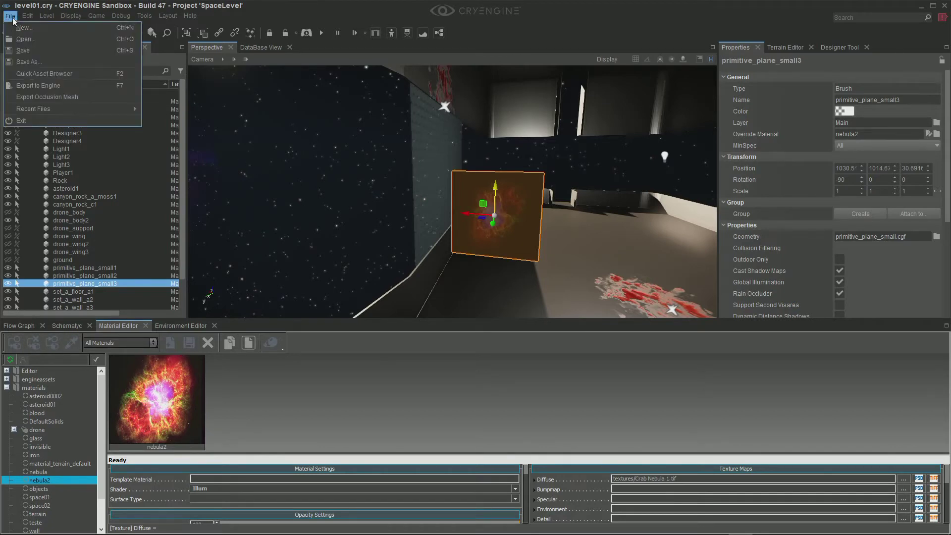
{"action": "left_click", "coordinate": [18, 51]}
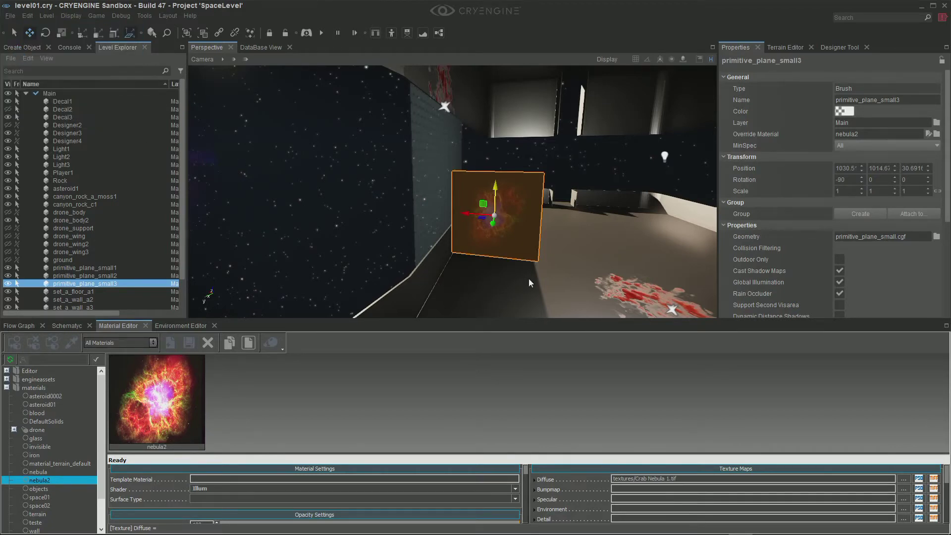
- Move primitive_plane_small3 along its Y axis out of the room, to a Y position of about 1002
{"action": "right_click_drag", "start_coordinate": [528, 282], "coordinate": [416, 277]}
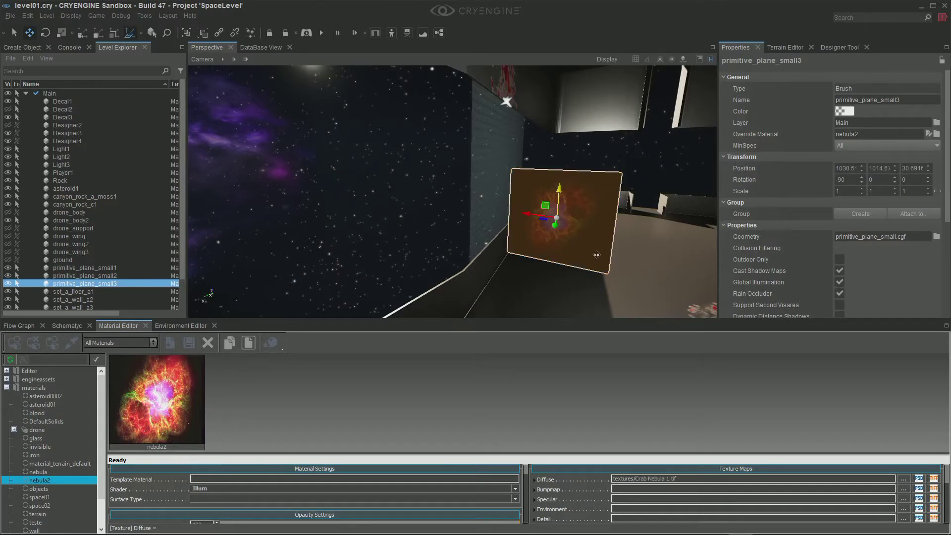
{"action": "right_click_drag", "start_coordinate": [636, 266], "coordinate": [520, 247]}
{"action": "key", "text": "w"}
{"action": "key", "text": "d"}
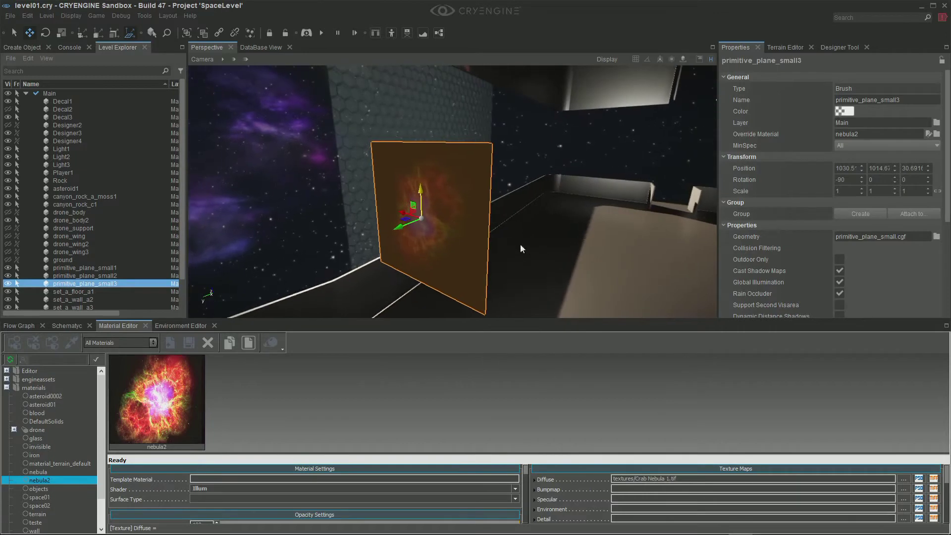
{"action": "left_click_drag", "start_coordinate": [402, 230], "coordinate": [596, 176]}
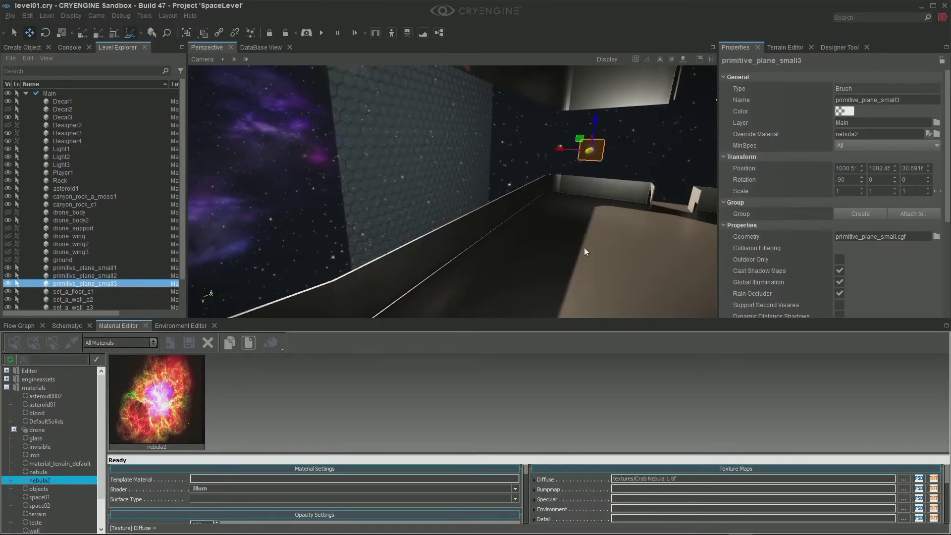
- Scale primitive_plane_small3 to 1000 in both X and Y
{"action": "key", "text": "w"}
{"action": "right_click_drag", "start_coordinate": [584, 247], "coordinate": [708, 238]}
{"action": "key", "text": "w"}
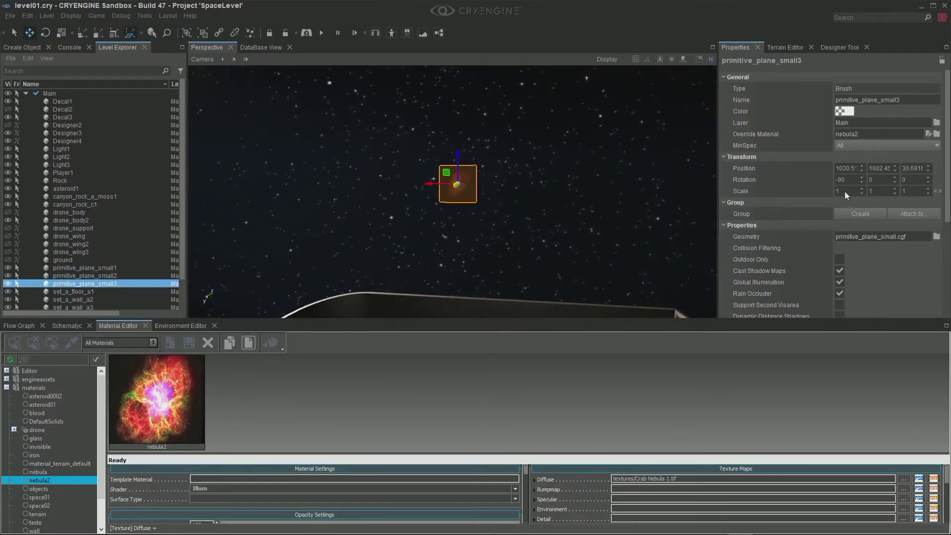
{"action": "type", "text": "1000"}
{"action": "key", "text": "Return"}
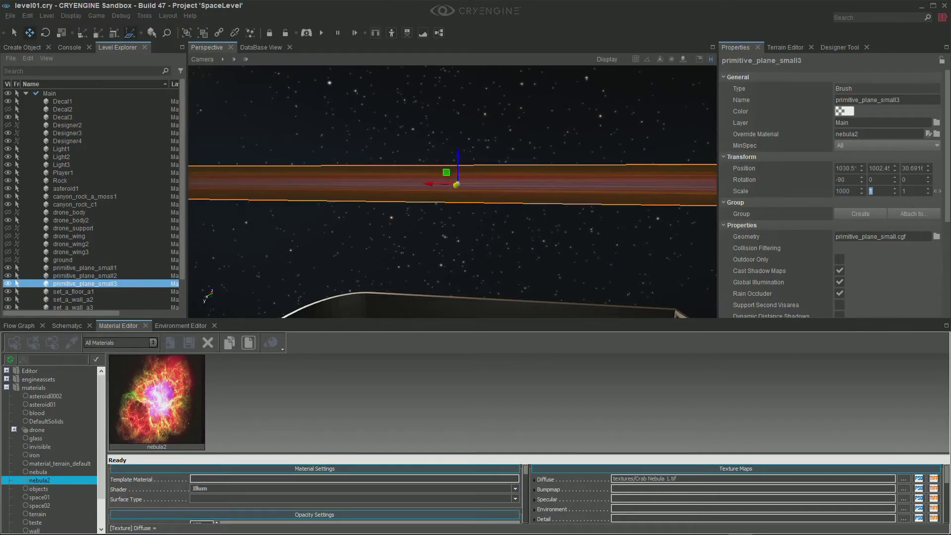
{"action": "type", "text": "1"}
{"action": "key", "text": "Return"}
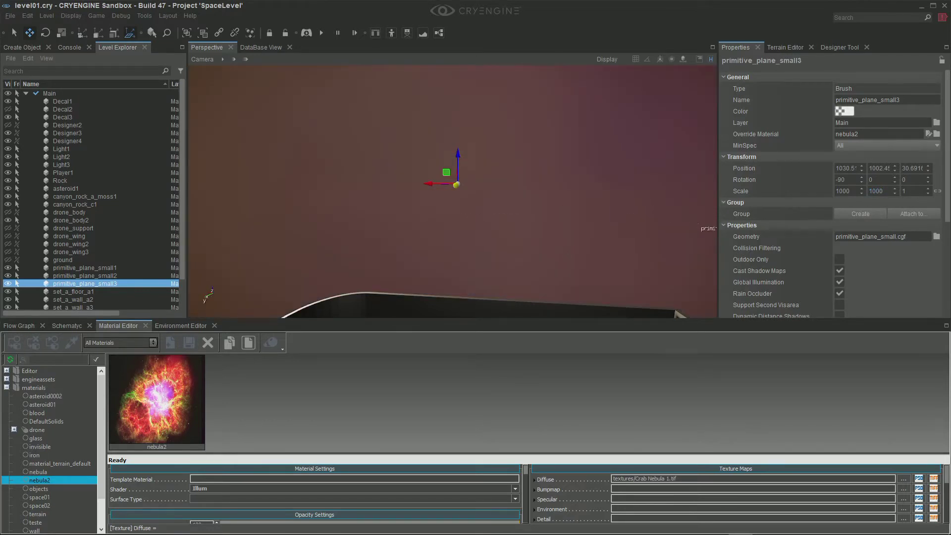
{"action": "key", "text": "s"}
{"action": "mouse_move", "coordinate": [692, 220]}
{"action": "right_mouse_down"}
{"action": "mouse_move", "coordinate": [558, 246]}
{"action": "mouse_move", "coordinate": [690, 212]}
{"action": "right_mouse_up"}
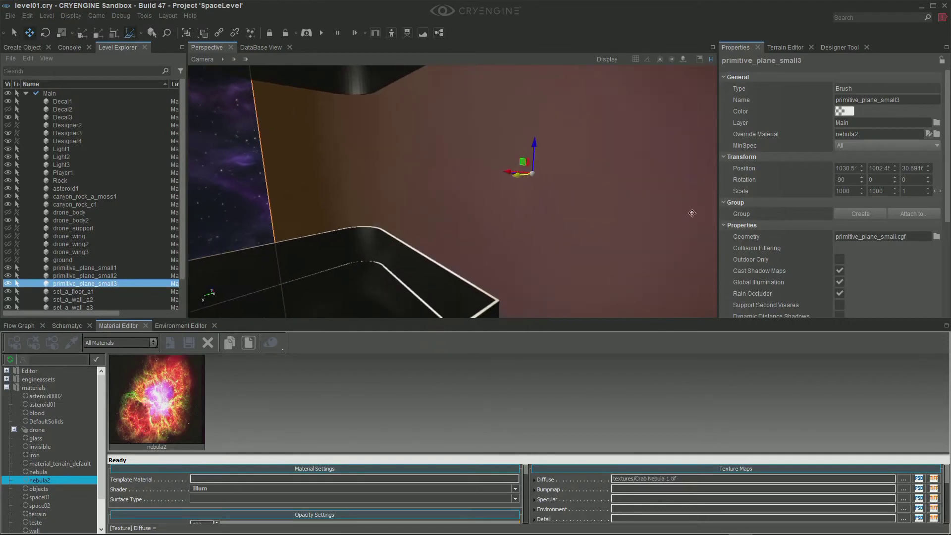
{"action": "left_click_drag", "start_coordinate": [519, 179], "coordinate": [570, 166]}
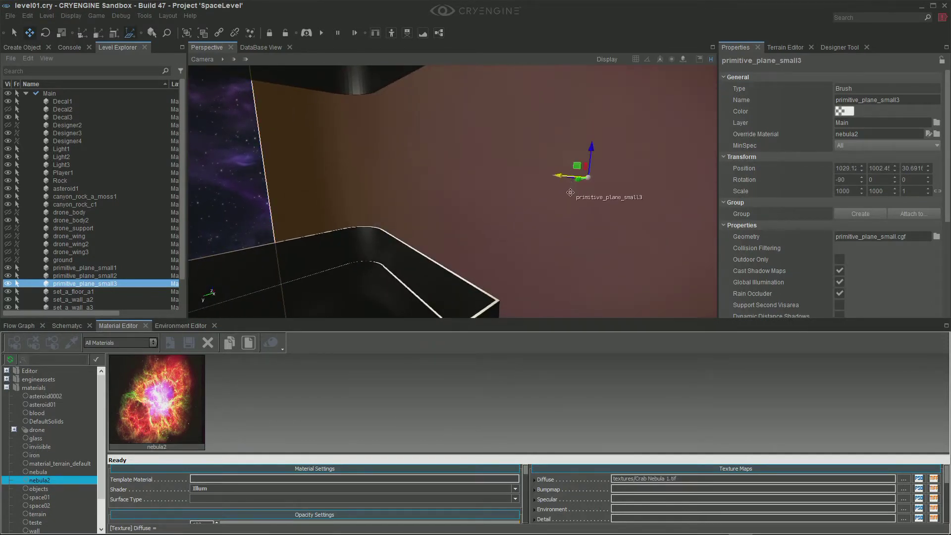
{"action": "right_click_drag", "start_coordinate": [589, 196], "coordinate": [596, 189]}
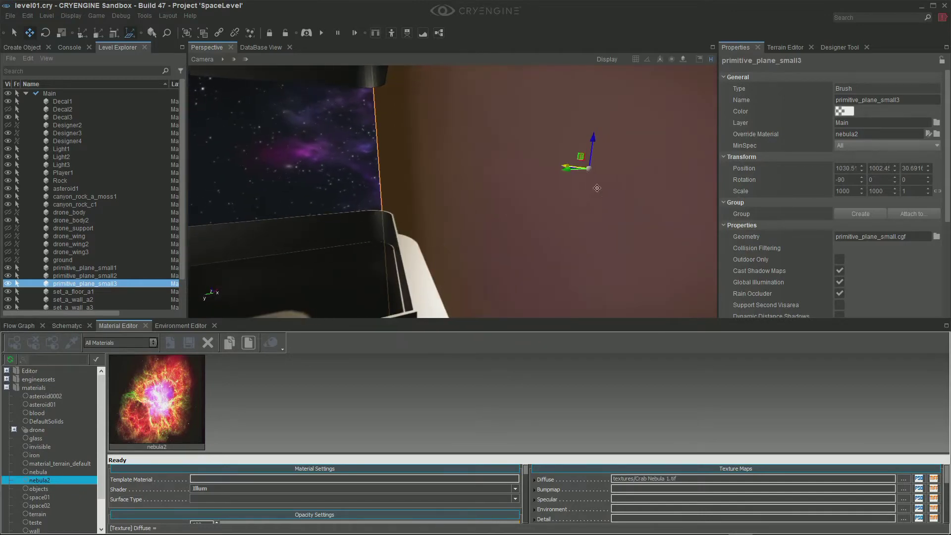
{"action": "left_click_drag", "start_coordinate": [567, 171], "coordinate": [681, 159]}
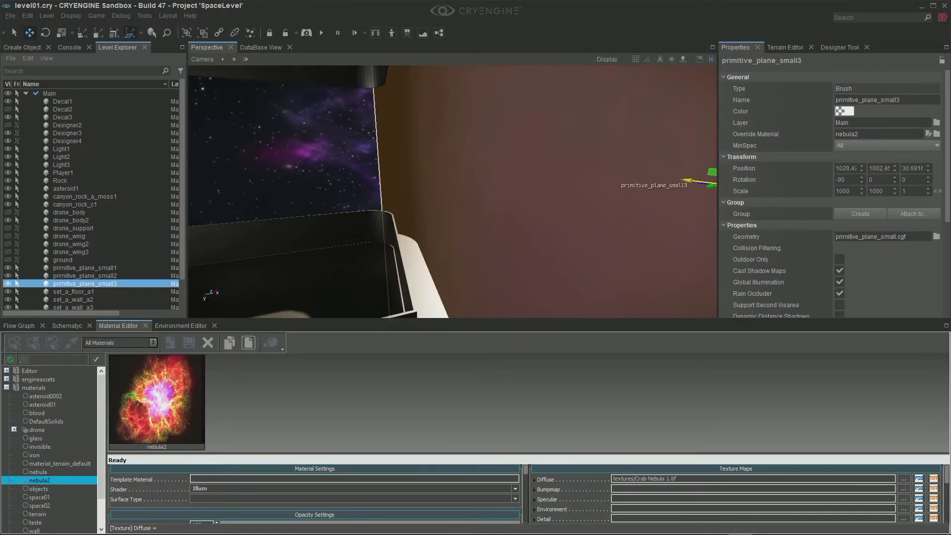
{"action": "right_click_drag", "start_coordinate": [681, 159], "coordinate": [716, 183]}
{"action": "key", "text": "ctrl+z"}
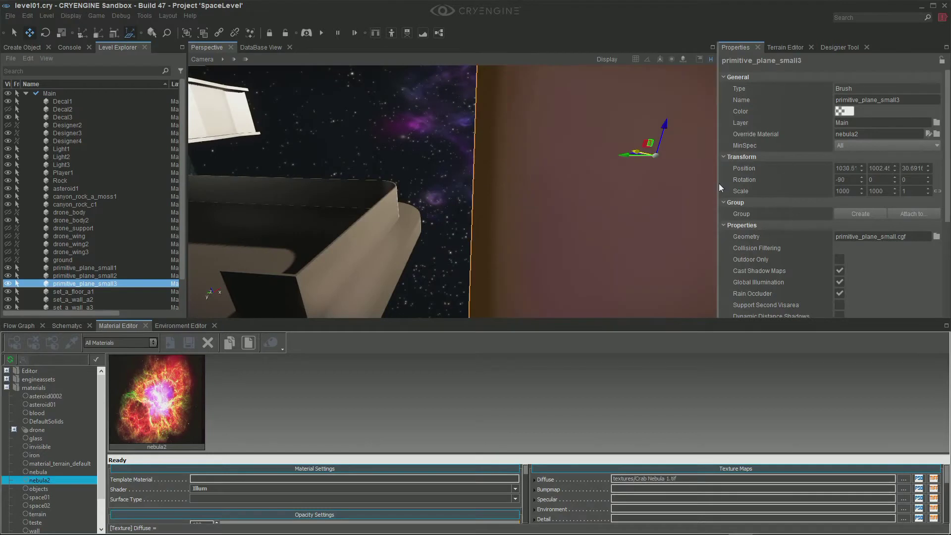
- Move the enlarged nebula plane far away from the room along Y, to a Y position of about -947
{"action": "key", "text": "d"}
{"action": "right_click_drag", "start_coordinate": [658, 182], "coordinate": [638, 182]}
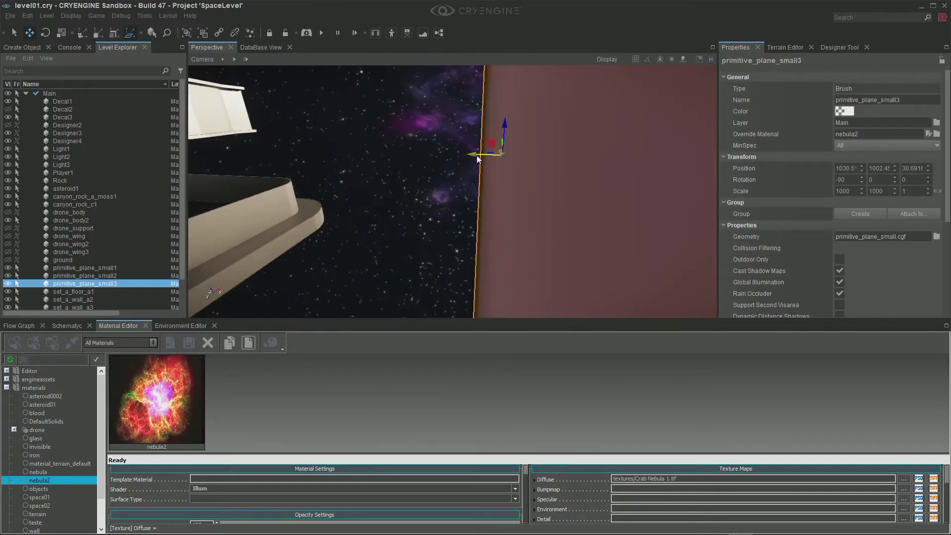
{"action": "left_click_drag", "start_coordinate": [479, 154], "coordinate": [838, 145]}
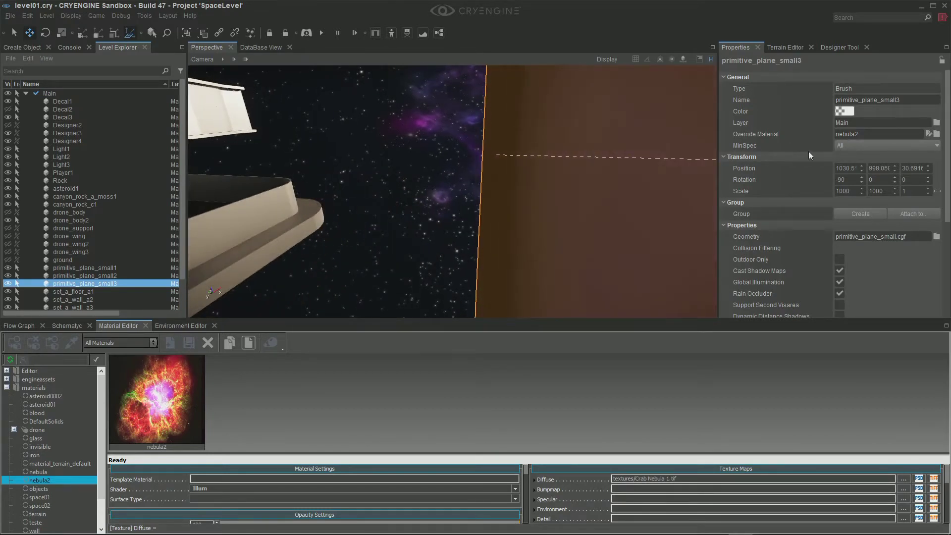
{"action": "right_click_drag", "start_coordinate": [393, 190], "coordinate": [569, 198]}
{"action": "right_click_drag", "start_coordinate": [364, 178], "coordinate": [325, 178]}
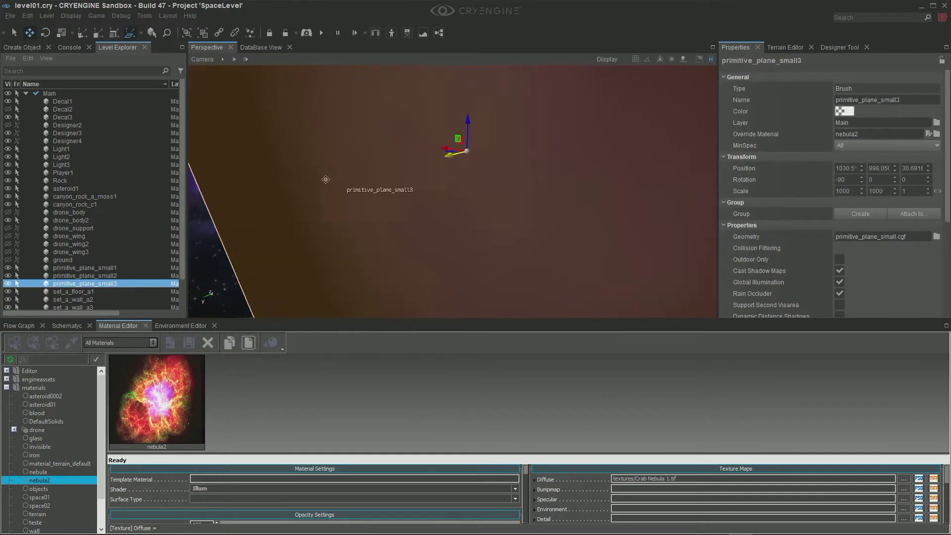
{"action": "left_click_drag", "start_coordinate": [450, 155], "coordinate": [635, 98]}
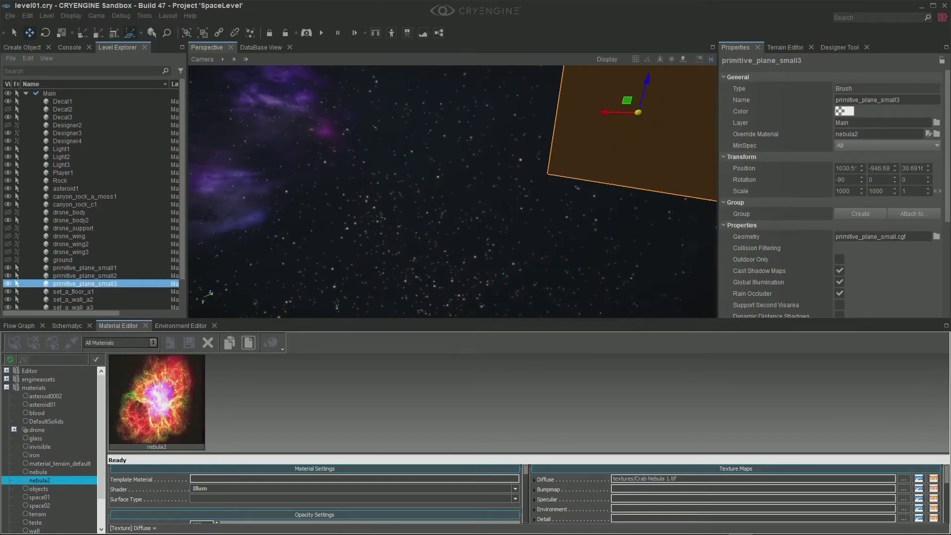
{"action": "mouse_move", "coordinate": [635, 98]}
{"action": "right_mouse_down"}
{"action": "mouse_move", "coordinate": [565, 69]}
{"action": "mouse_move", "coordinate": [669, 72]}
{"action": "mouse_move", "coordinate": [495, 80]}
{"action": "mouse_move", "coordinate": [649, 174]}
{"action": "mouse_move", "coordinate": [619, 267]}
{"action": "mouse_move", "coordinate": [617, 84]}
{"action": "mouse_move", "coordinate": [627, 85]}
{"action": "right_mouse_up"}
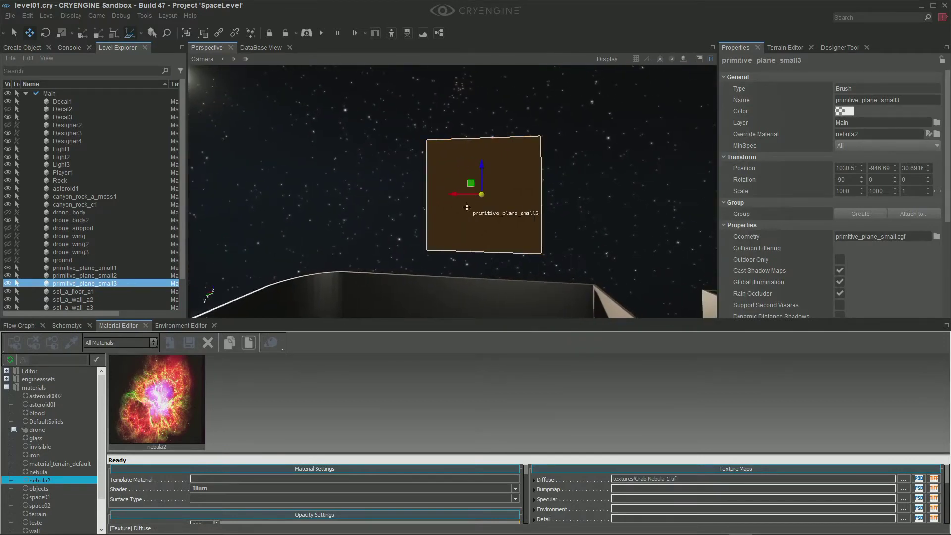
- Compare the new plane with the existing nebula plane primitive_plane_small2 and examine the shader settings of the nebula material
{"action": "left_click", "coordinate": [625, 240]}
{"action": "left_click", "coordinate": [497, 207]}
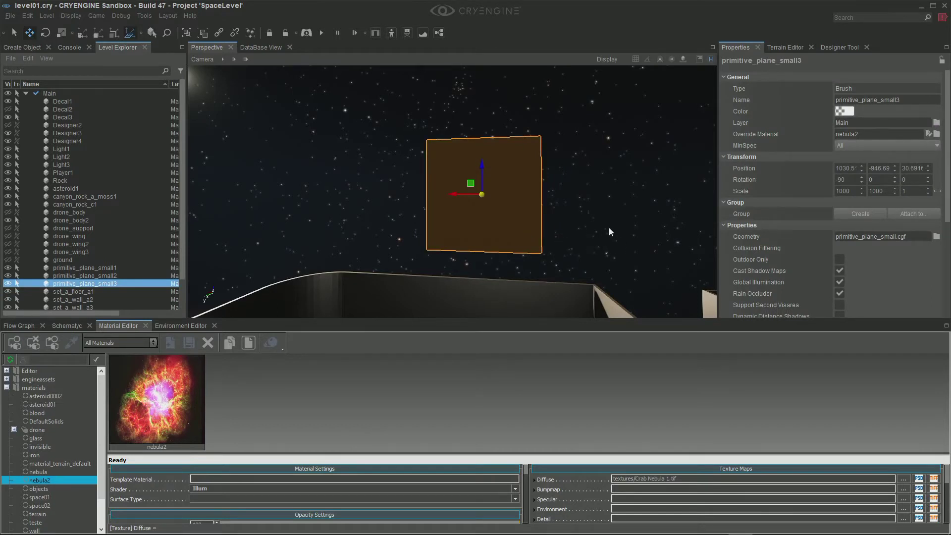
{"action": "right_click_drag", "start_coordinate": [608, 227], "coordinate": [375, 226]}
{"action": "right_click_drag", "start_coordinate": [519, 231], "coordinate": [470, 230]}
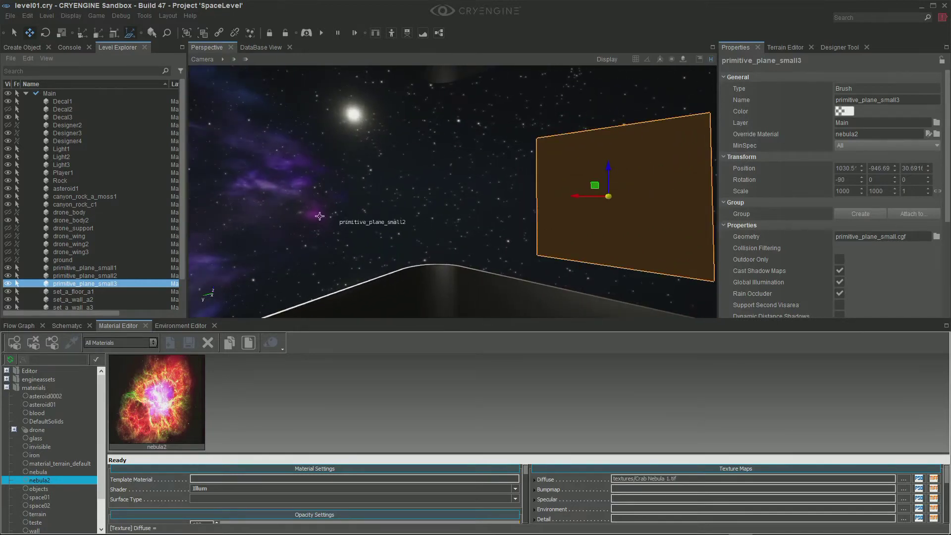
{"action": "left_click", "coordinate": [268, 213]}
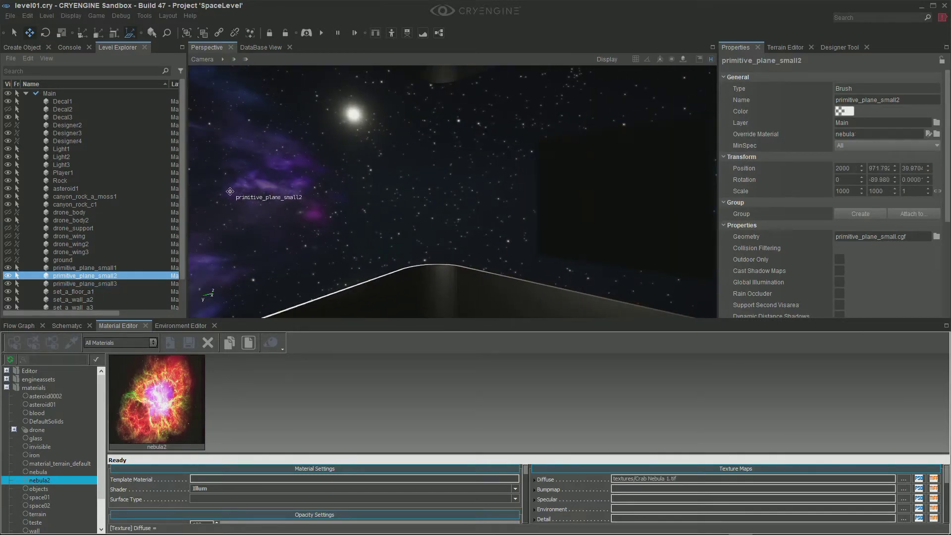
{"action": "right_click_drag", "start_coordinate": [256, 229], "coordinate": [191, 229]}
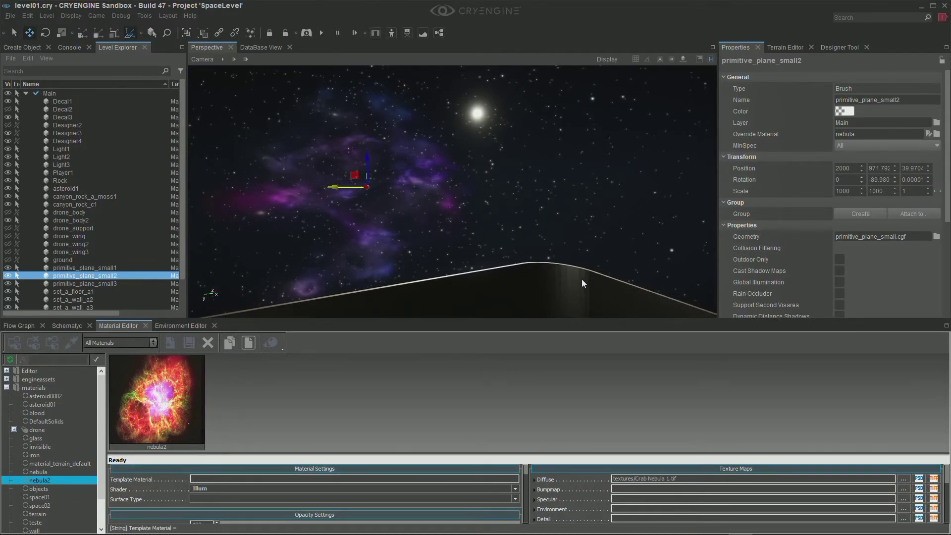
{"action": "right_click_drag", "start_coordinate": [503, 201], "coordinate": [522, 198]}
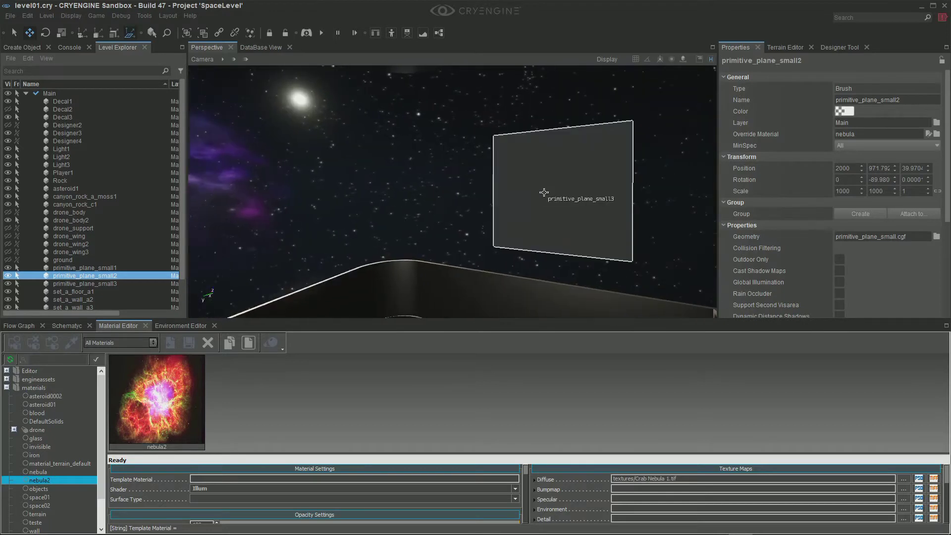
{"action": "left_click", "coordinate": [539, 201]}
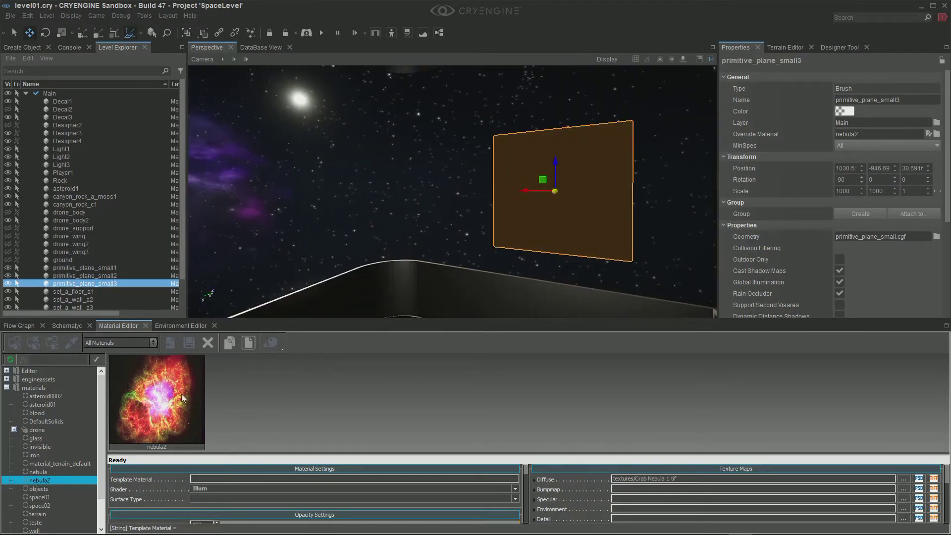
{"action": "left_click", "coordinate": [42, 473]}
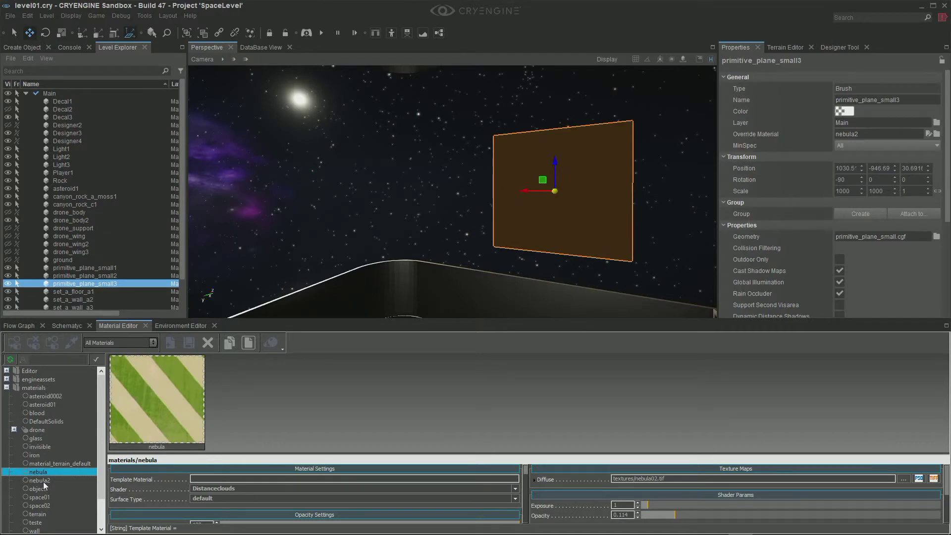
- Change the shader of the nebula2 material to Distanceclouds
{"action": "left_click", "coordinate": [42, 481]}
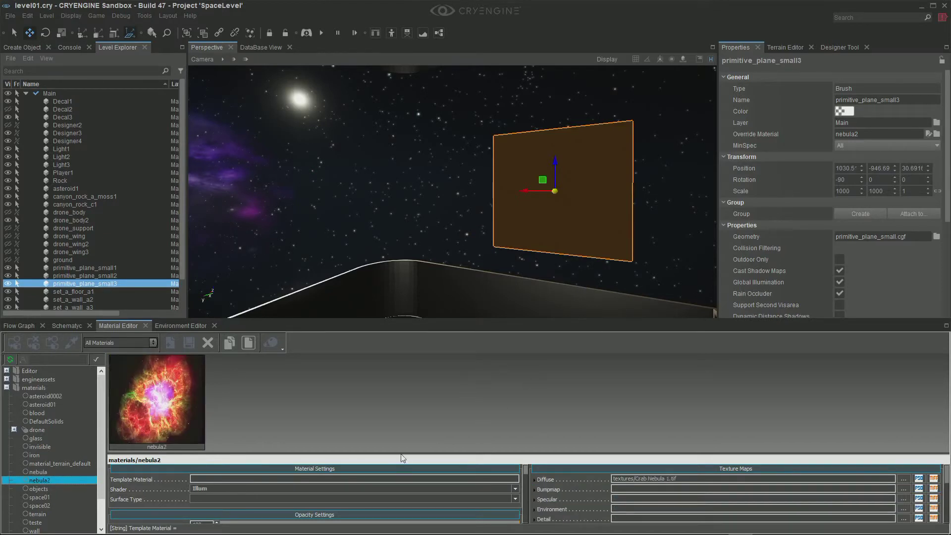
{"action": "left_click", "coordinate": [516, 489]}
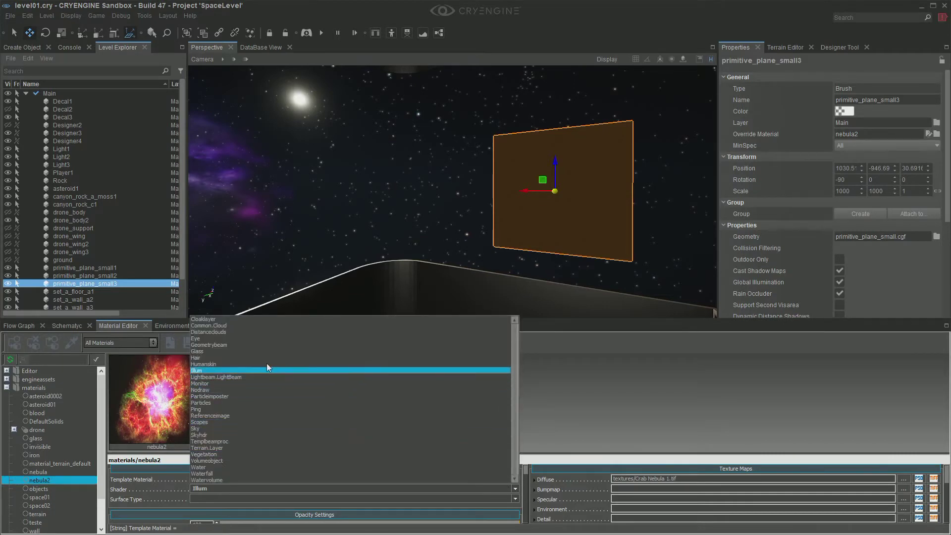
{"action": "left_click", "coordinate": [252, 331]}
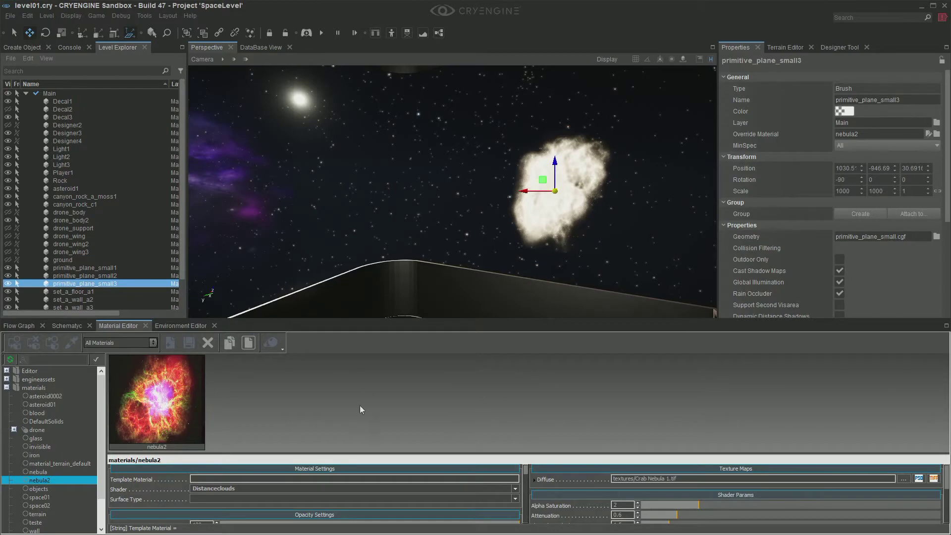
- Examine the shader parameters and shader generation options of the existing nebula material on primitive_plane_small2
{"action": "left_click", "coordinate": [198, 212]}
{"action": "left_click", "coordinate": [39, 472]}
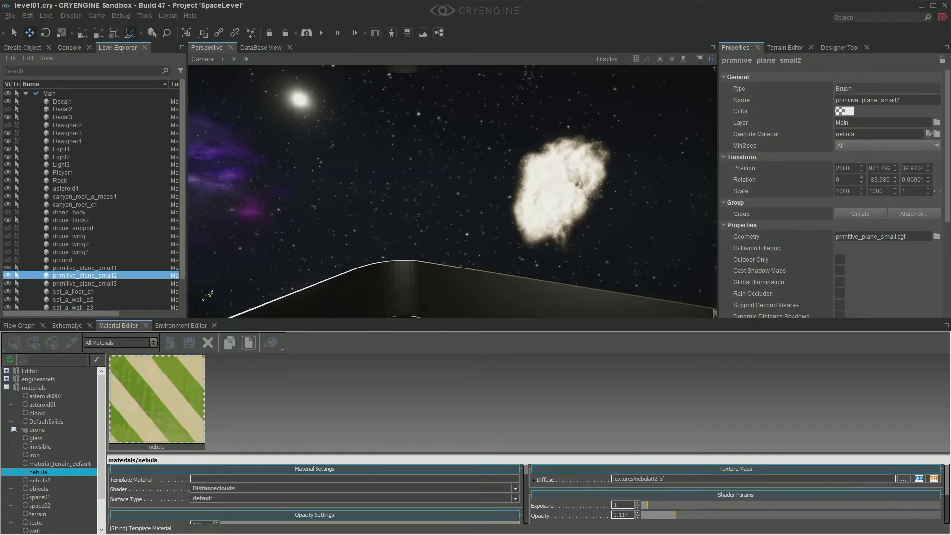
{"action": "left_click_drag", "start_coordinate": [644, 453], "coordinate": [644, 385]}
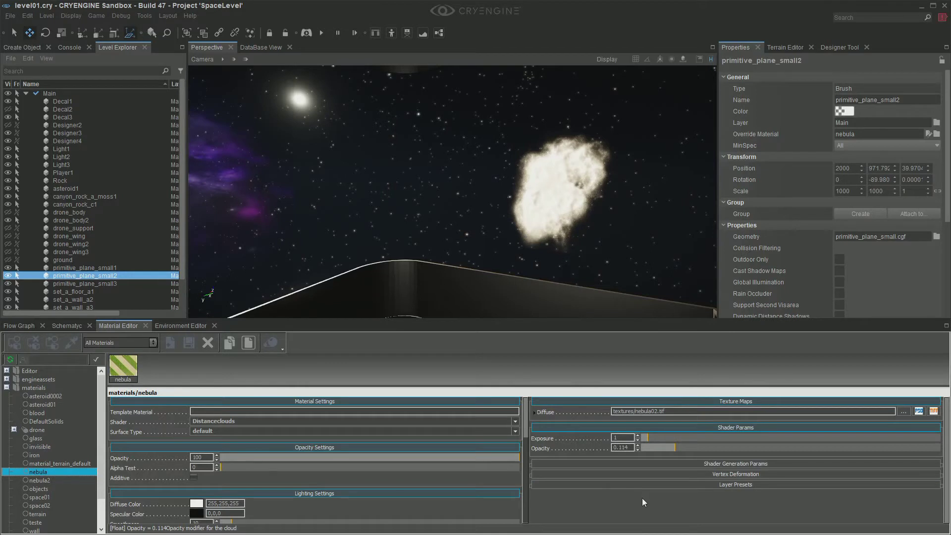
{"action": "left_click", "coordinate": [579, 465]}
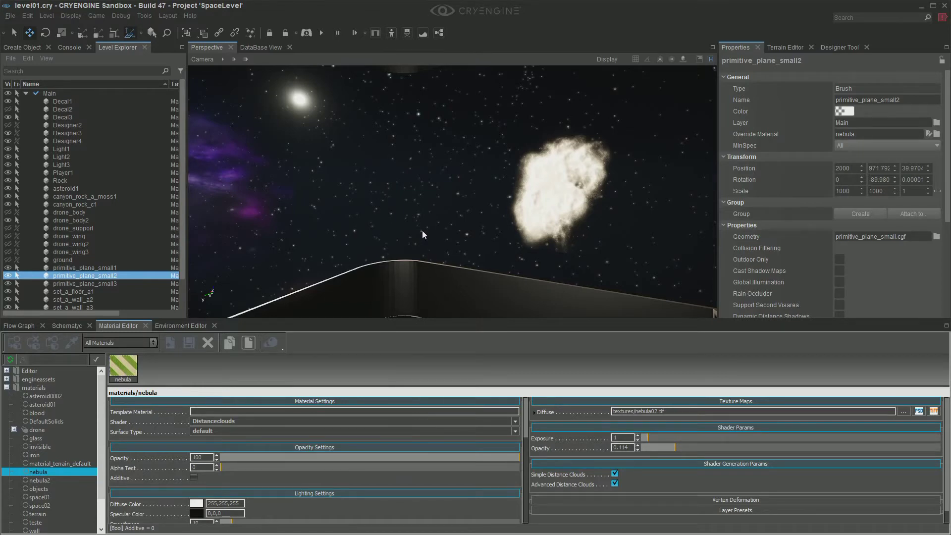
- Set the nebula2 material's surface type to default and enable Simple Distance Clouds in its shader generation parameters
{"action": "left_click", "coordinate": [44, 480]}
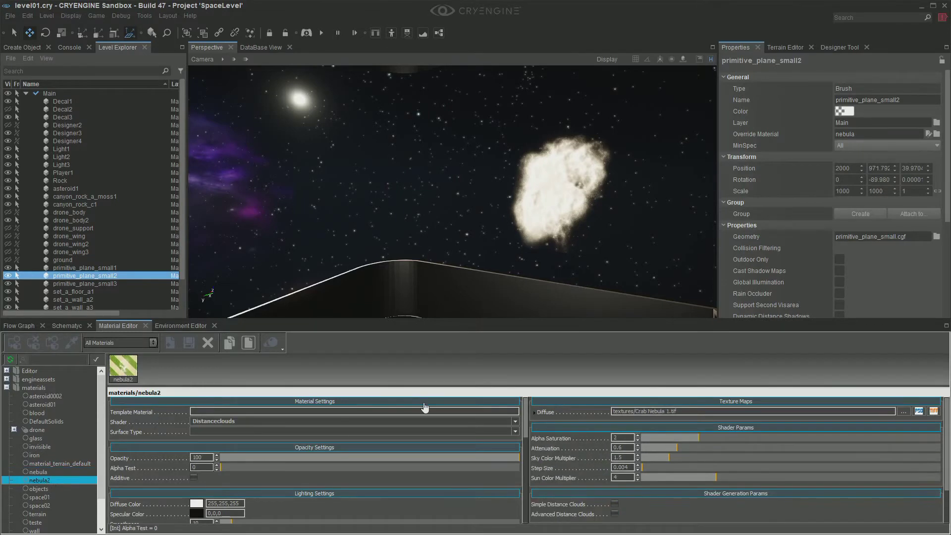
{"action": "left_click", "coordinate": [539, 221]}
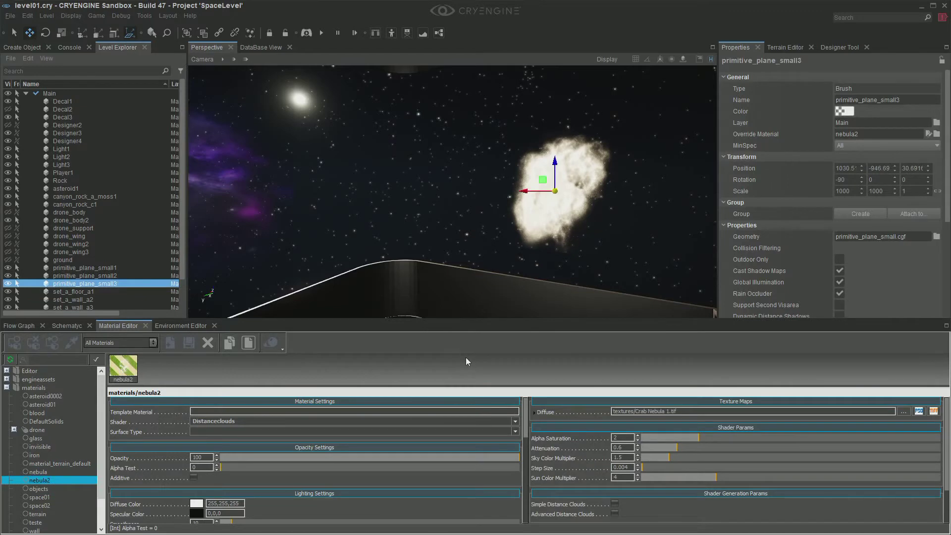
{"action": "left_click", "coordinate": [221, 430]}
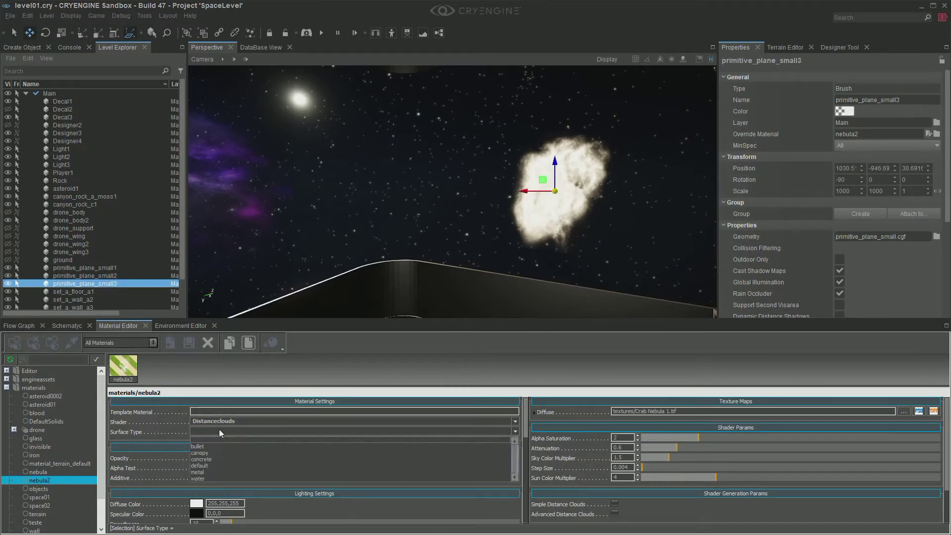
{"action": "left_click", "coordinate": [222, 465]}
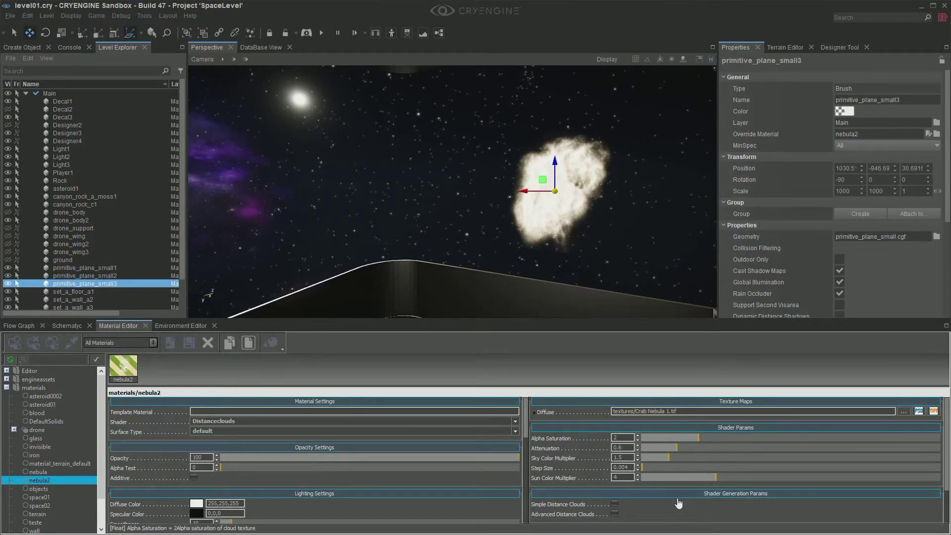
{"action": "left_click", "coordinate": [614, 503]}
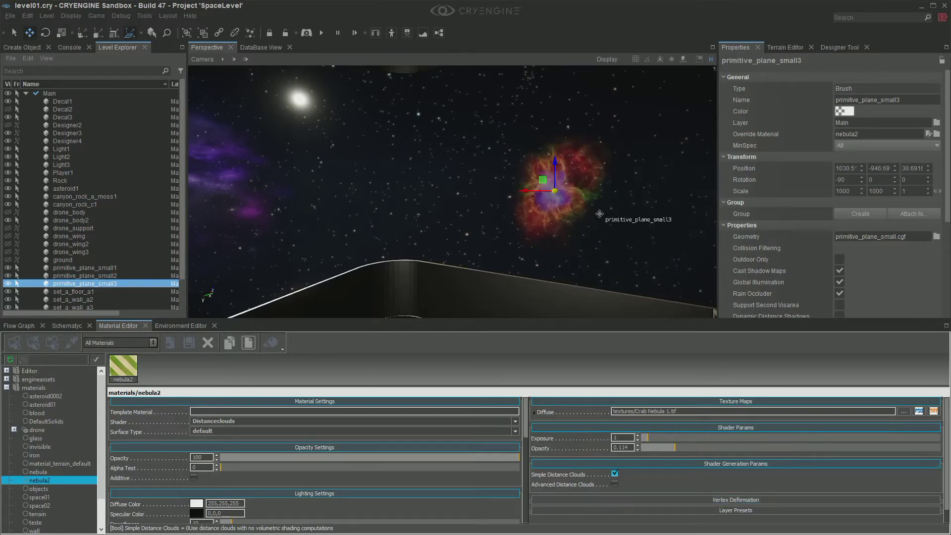
- Inspect both distant nebulas from several viewpoints inside the room, with nothing selected
{"action": "right_click_drag", "start_coordinate": [604, 234], "coordinate": [683, 224]}
{"action": "key", "text": "s"}
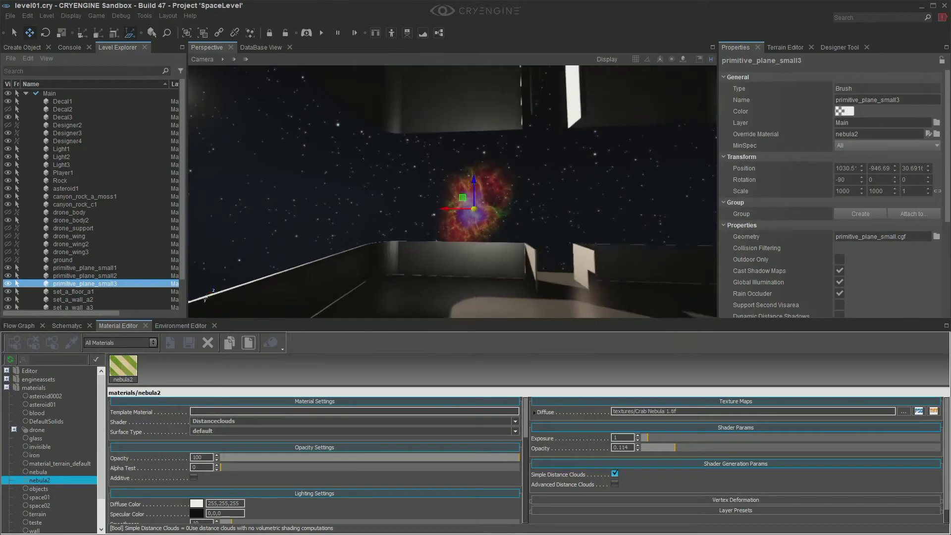
{"action": "right_click_drag", "start_coordinate": [452, 191], "coordinate": [474, 200]}
{"action": "key", "text": "w"}
{"action": "right_click_drag", "start_coordinate": [605, 232], "coordinate": [605, 233]}
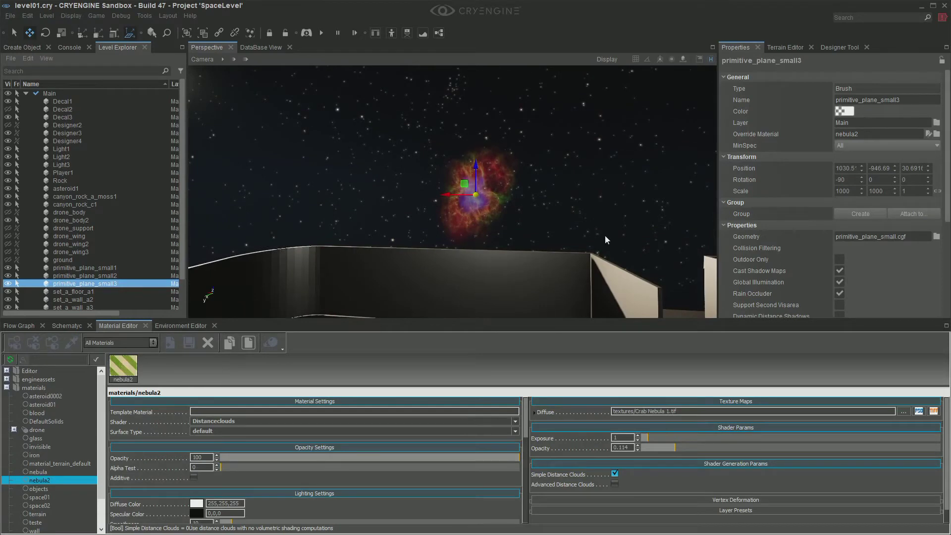
{"action": "left_click", "coordinate": [628, 213]}
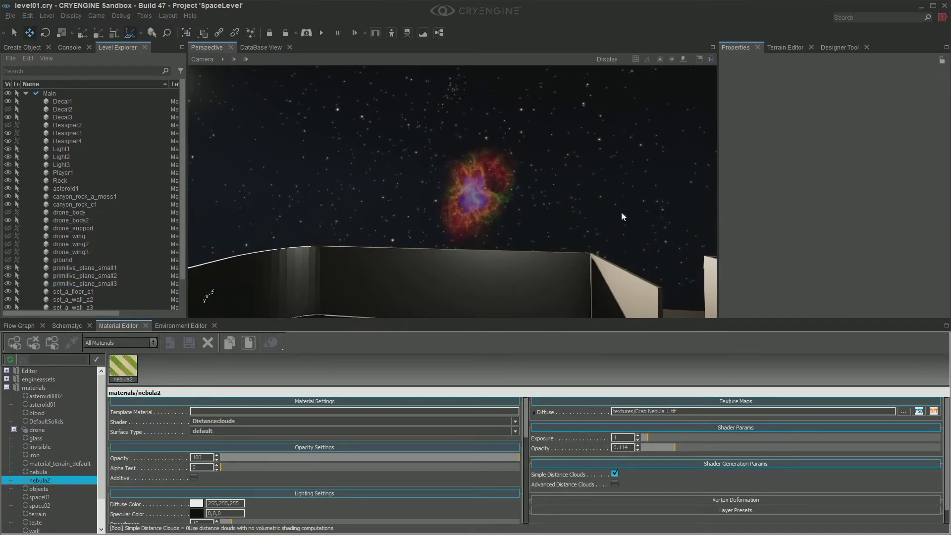
{"action": "key", "text": "s"}
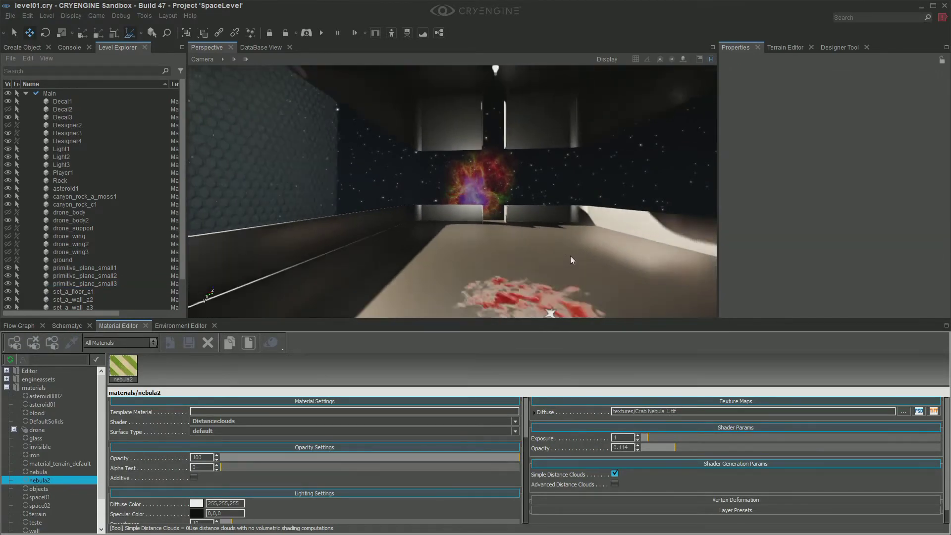
{"action": "key", "text": "s"}
{"action": "right_click_drag", "start_coordinate": [571, 257], "coordinate": [693, 233]}
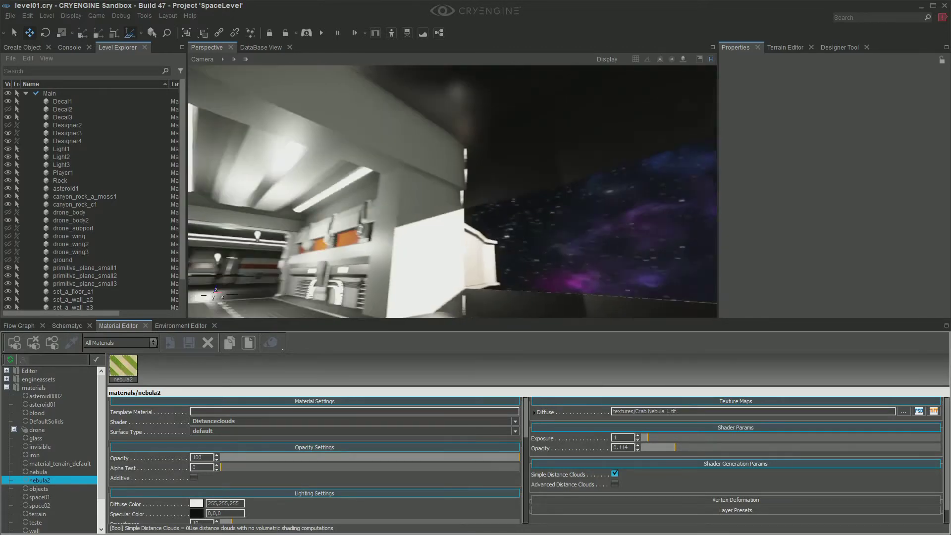
{"action": "right_click_drag", "start_coordinate": [452, 191], "coordinate": [703, 223]}
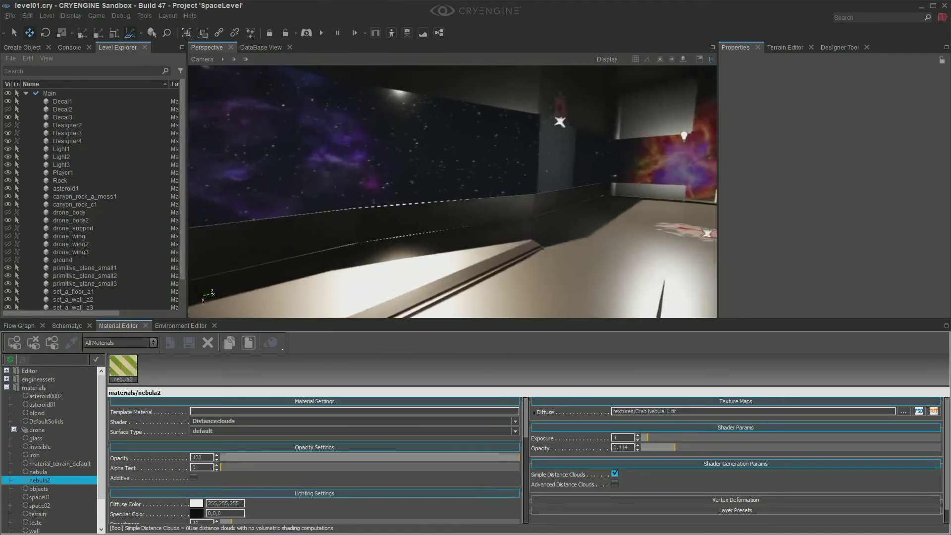
- Shift the hexagonal glass plane primitive_plane_small1 slightly along Y, to a Y position of about 1013.3
{"action": "right_click_drag", "start_coordinate": [584, 242], "coordinate": [609, 244]}
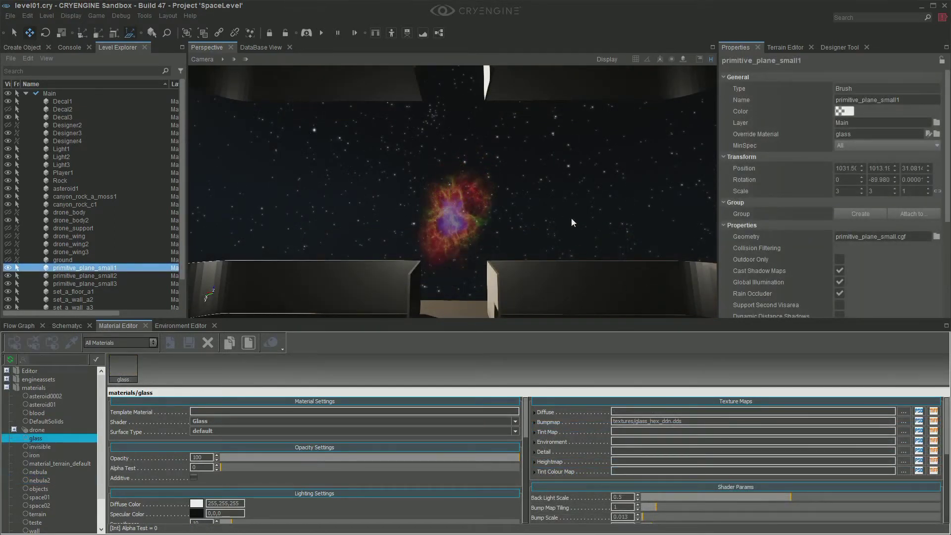
{"action": "right_click_drag", "start_coordinate": [565, 192], "coordinate": [476, 196]}
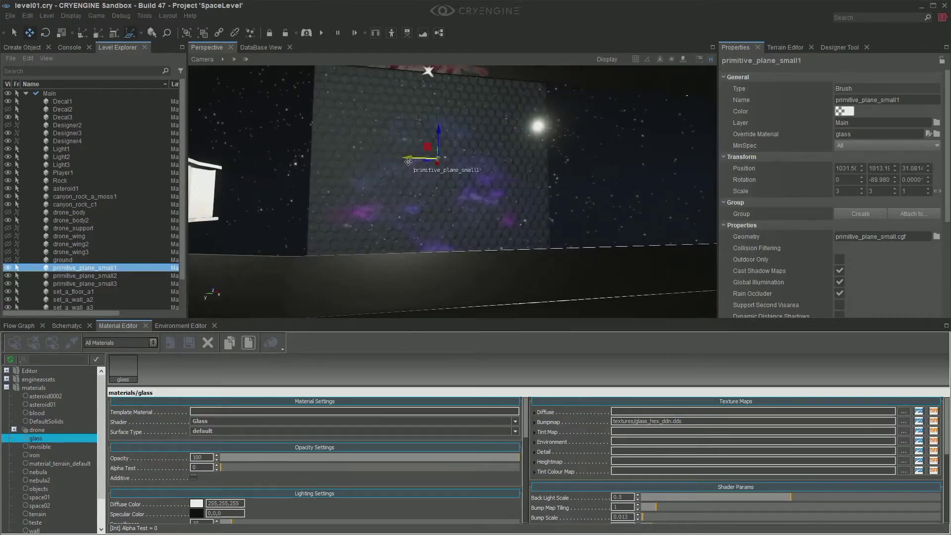
{"action": "left_click_drag", "start_coordinate": [412, 161], "coordinate": [397, 163]}
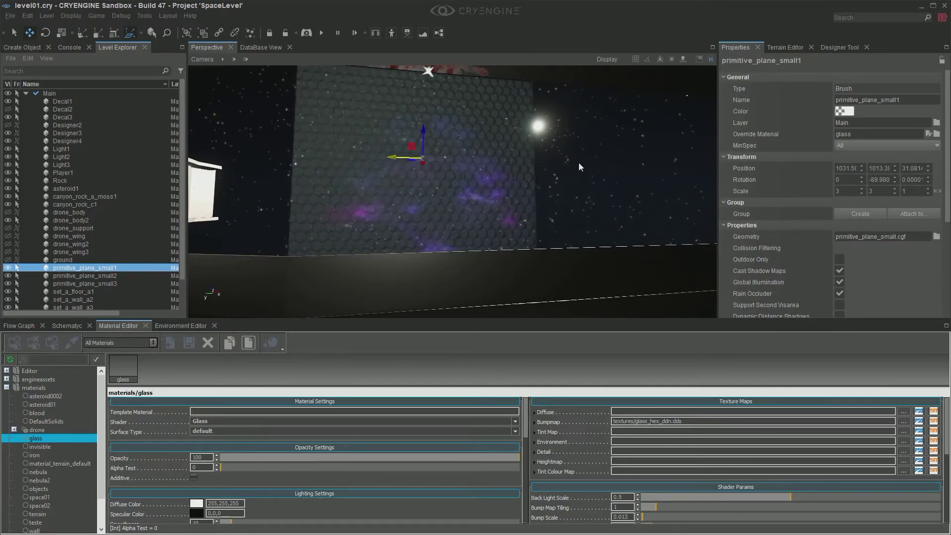
- Place a new primitive_plane_small brush on the room floor beside the low wall under the window opening
{"action": "mouse_move", "coordinate": [581, 167]}
{"action": "right_mouse_down"}
{"action": "mouse_move", "coordinate": [609, 168]}
{"action": "mouse_move", "coordinate": [515, 181]}
{"action": "mouse_move", "coordinate": [567, 181]}
{"action": "mouse_move", "coordinate": [578, 121]}
{"action": "mouse_move", "coordinate": [557, 149]}
{"action": "mouse_move", "coordinate": [574, 160]}
{"action": "right_mouse_up"}
{"action": "key", "text": "w"}
{"action": "key", "text": "d"}
{"action": "key", "text": "d"}
{"action": "key", "text": "s"}
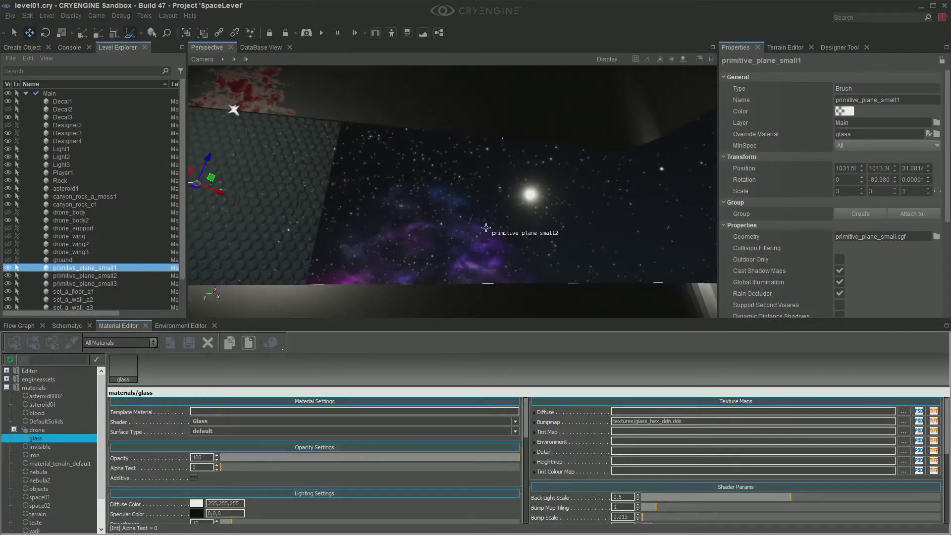
{"action": "left_click", "coordinate": [12, 48]}
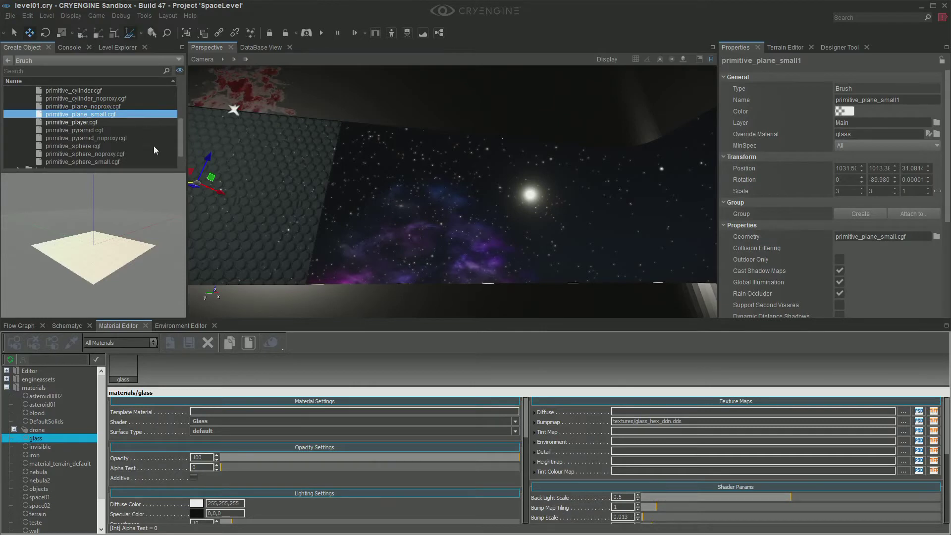
{"action": "right_click_drag", "start_coordinate": [367, 242], "coordinate": [335, 244]}
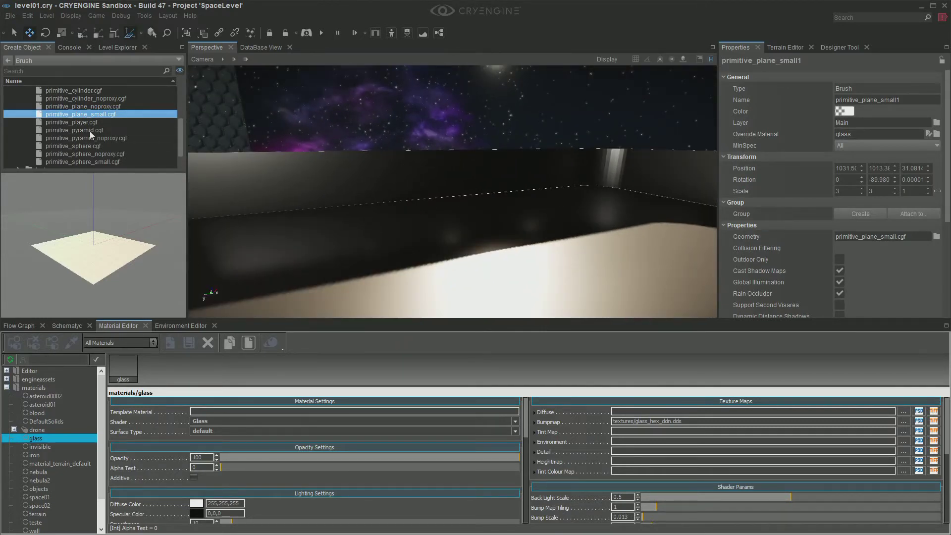
{"action": "left_click", "coordinate": [398, 243]}
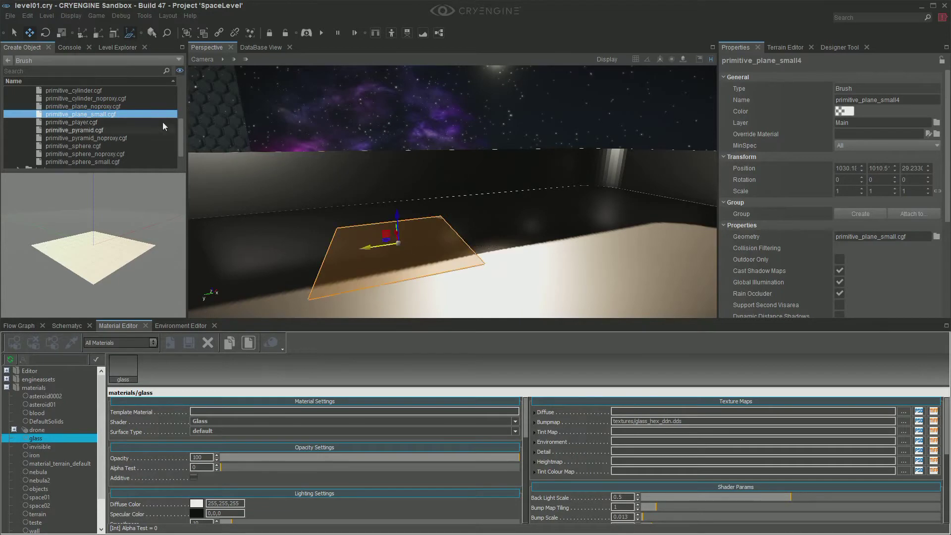
- Stand the new plane upright with an X rotation of -90 and raise it to a Z position of about 30.68
{"action": "left_click", "coordinate": [117, 49]}
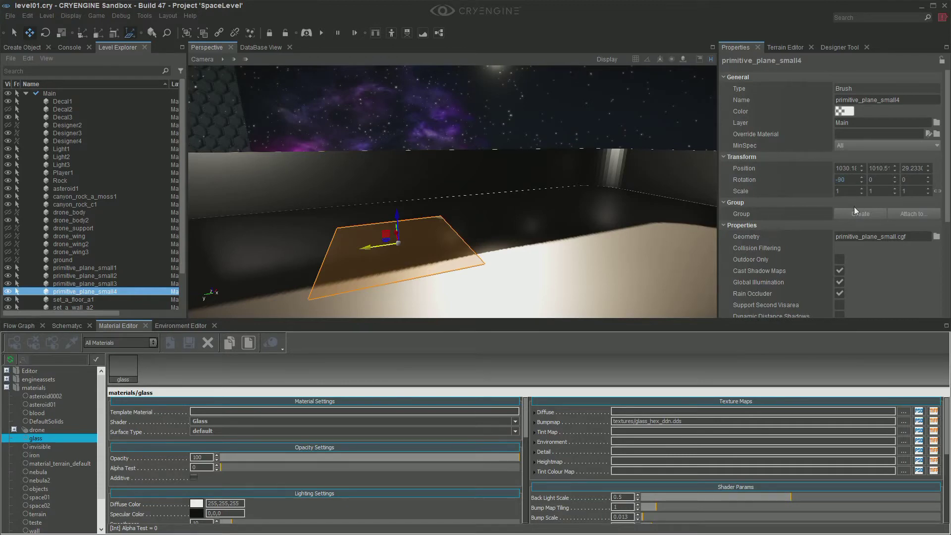
{"action": "key", "text": "Return"}
{"action": "right_click_drag", "start_coordinate": [637, 207], "coordinate": [703, 180]}
{"action": "key", "text": "s"}
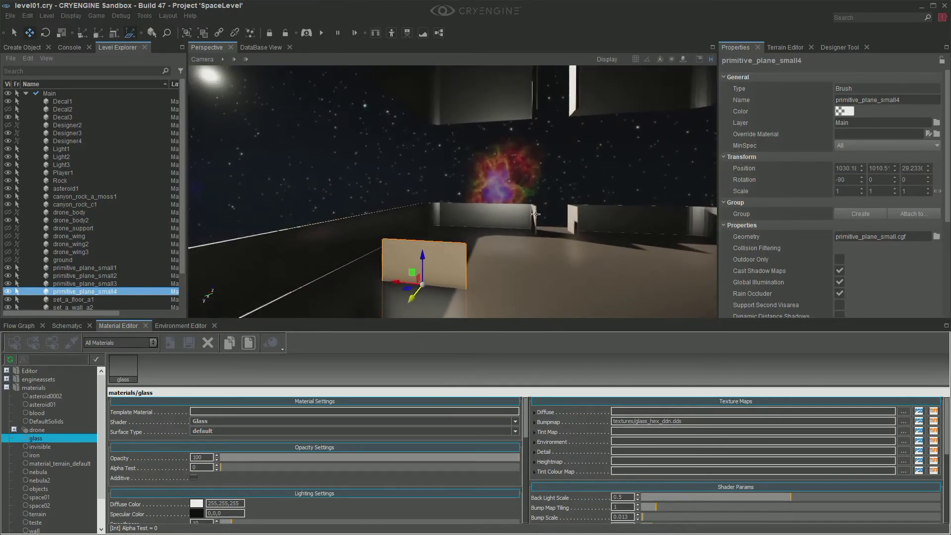
{"action": "left_click_drag", "start_coordinate": [422, 255], "coordinate": [422, 116]}
- Move the upright plane to the window opening facing the Crab Nebula, at about X 1028.6 and Y 1006.9
{"action": "mouse_move", "coordinate": [422, 116]}
{"action": "right_mouse_down"}
{"action": "mouse_move", "coordinate": [397, 124]}
{"action": "mouse_move", "coordinate": [416, 128]}
{"action": "right_mouse_up"}
{"action": "key", "text": "w"}
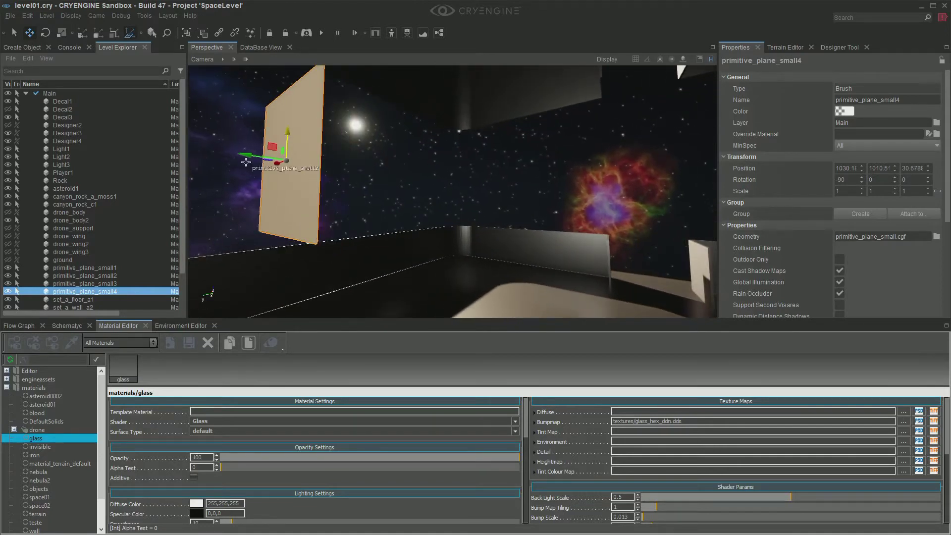
{"action": "left_click_drag", "start_coordinate": [268, 157], "coordinate": [455, 156]}
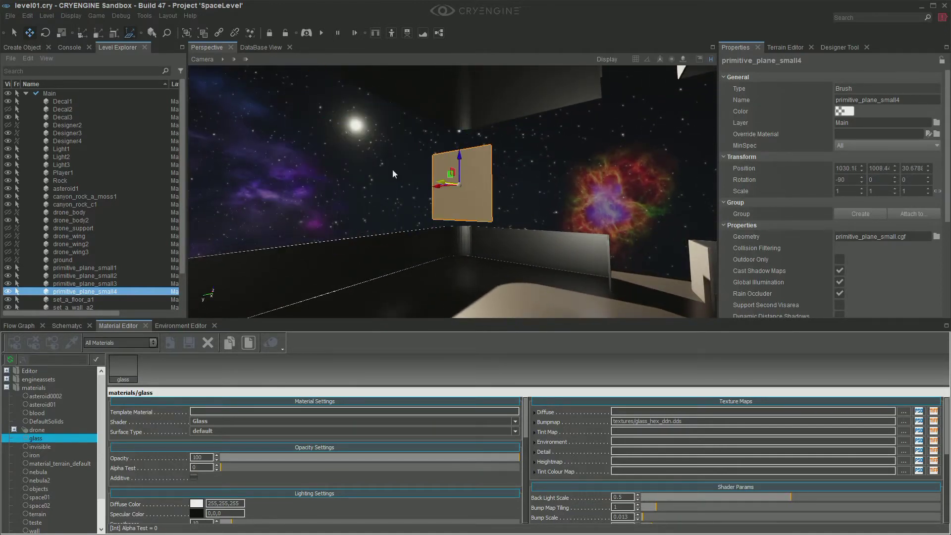
{"action": "key", "text": "w"}
{"action": "right_click_drag", "start_coordinate": [393, 168], "coordinate": [436, 164]}
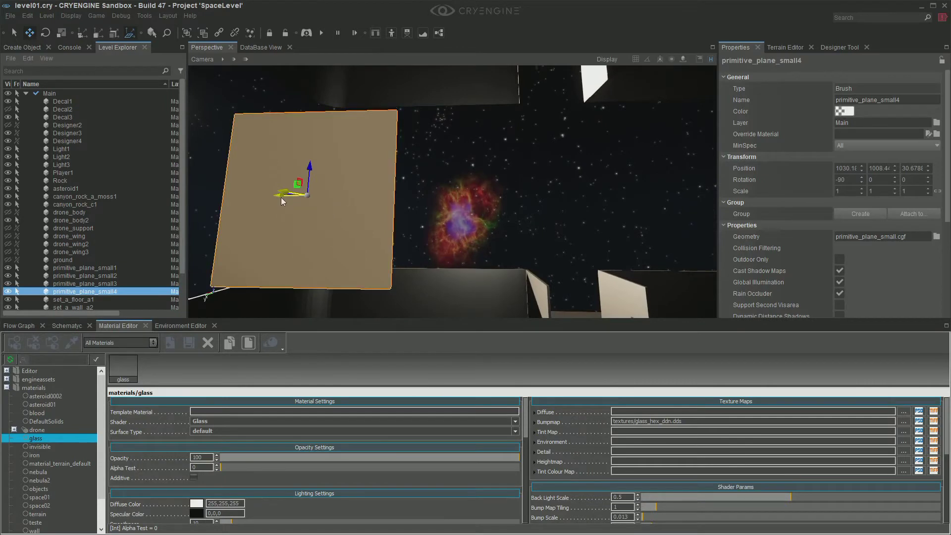
{"action": "left_click_drag", "start_coordinate": [281, 197], "coordinate": [562, 223]}
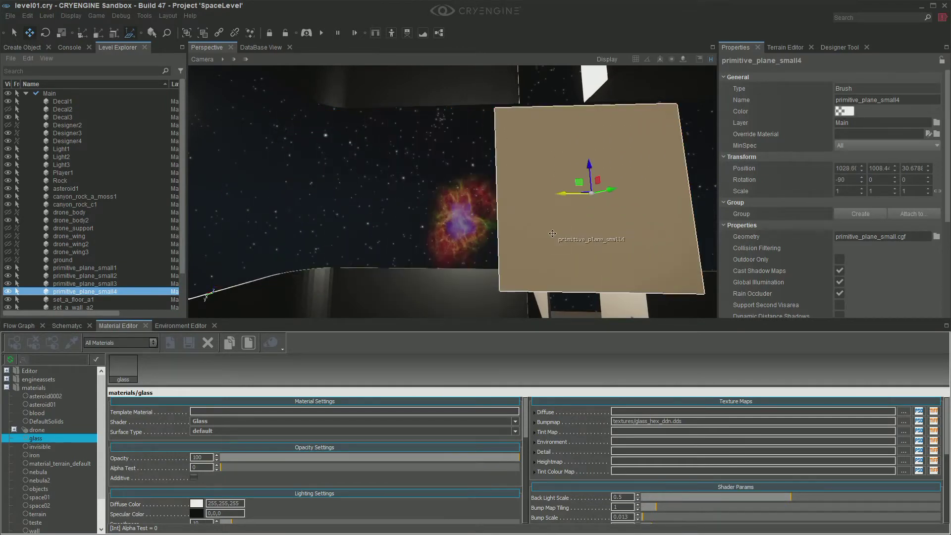
{"action": "left_click_drag", "start_coordinate": [614, 189], "coordinate": [525, 220]}
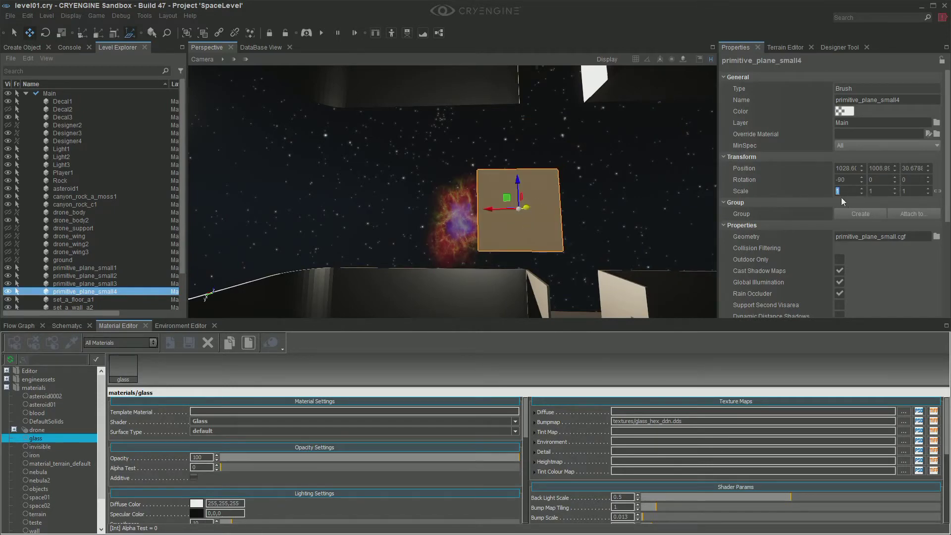
- Scale primitive_plane_small4 to 3 in both X and Y
{"action": "key", "text": "Return"}
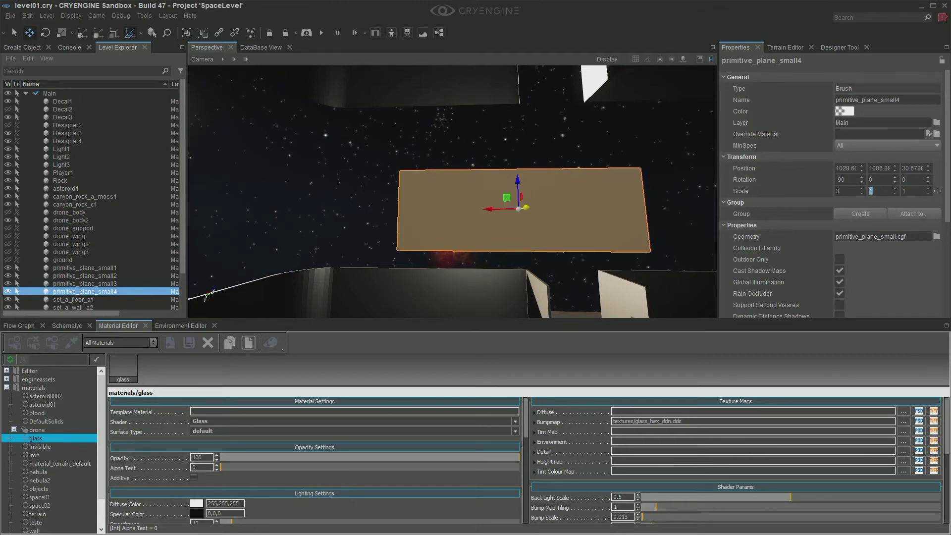
{"action": "type", "text": "3"}
{"action": "key", "text": "Return"}
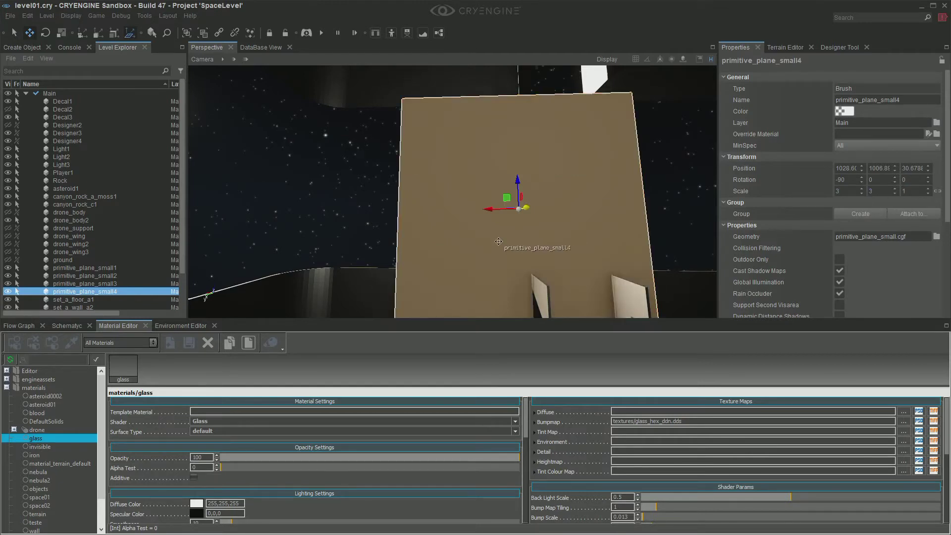
- Raise the enlarged plane to a Z position of about 31.38 and shift it along Y to about 1006.65
{"action": "mouse_move", "coordinate": [473, 225]}
{"action": "right_mouse_down"}
{"action": "mouse_move", "coordinate": [517, 248]}
{"action": "mouse_move", "coordinate": [495, 198]}
{"action": "mouse_move", "coordinate": [473, 225]}
{"action": "right_mouse_up"}
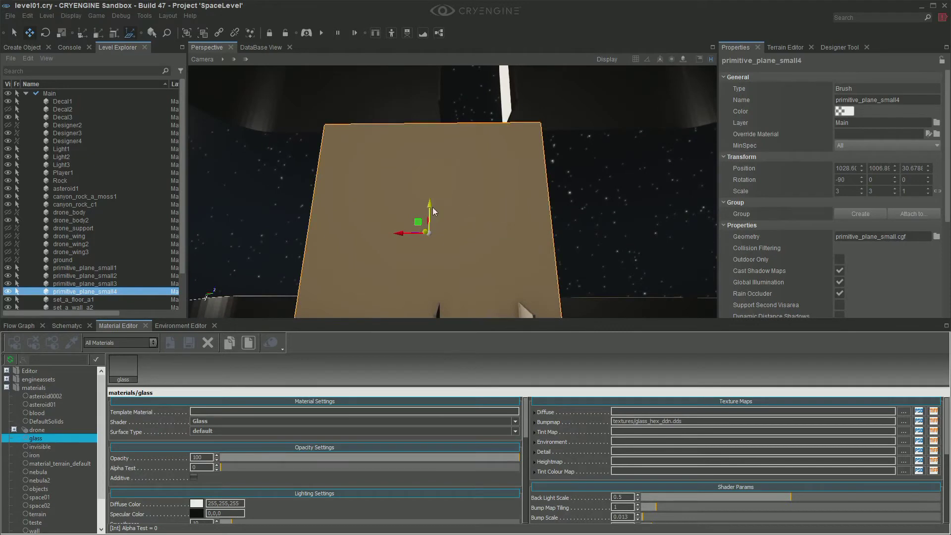
{"action": "left_click_drag", "start_coordinate": [430, 208], "coordinate": [430, 161]}
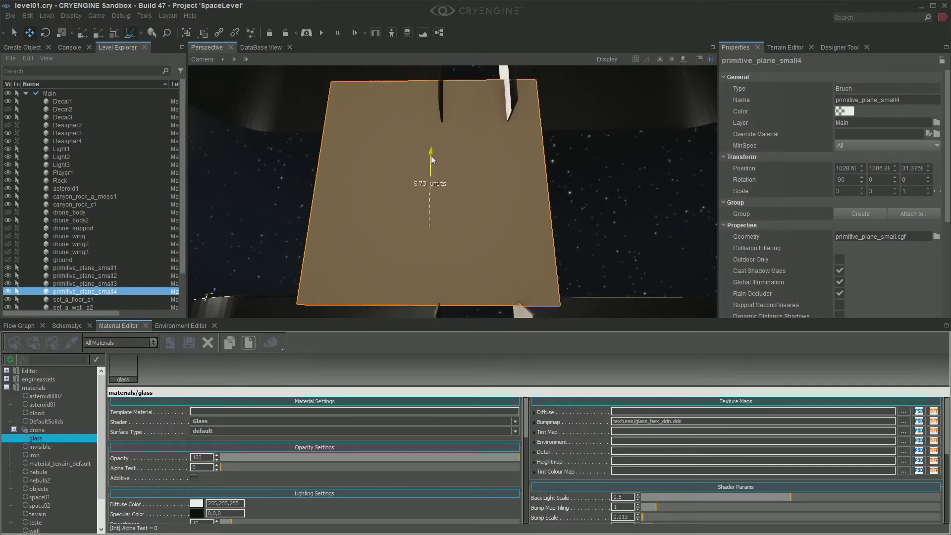
{"action": "right_click_drag", "start_coordinate": [431, 161], "coordinate": [554, 184]}
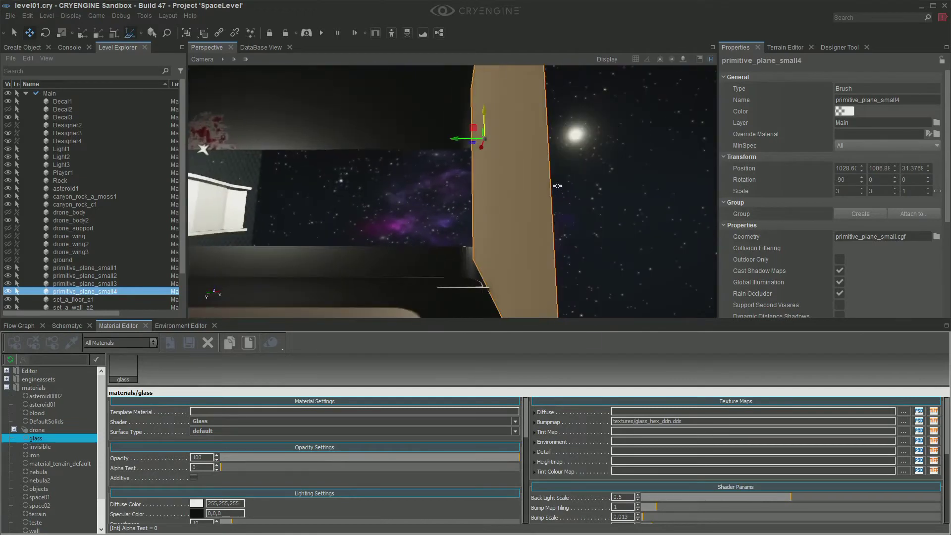
{"action": "left_click_drag", "start_coordinate": [452, 142], "coordinate": [473, 142]}
- Center the plane across the window opening along X, at an X position of about 1028
{"action": "key", "text": "a"}
{"action": "right_click_drag", "start_coordinate": [473, 142], "coordinate": [495, 131]}
{"action": "key", "text": "s"}
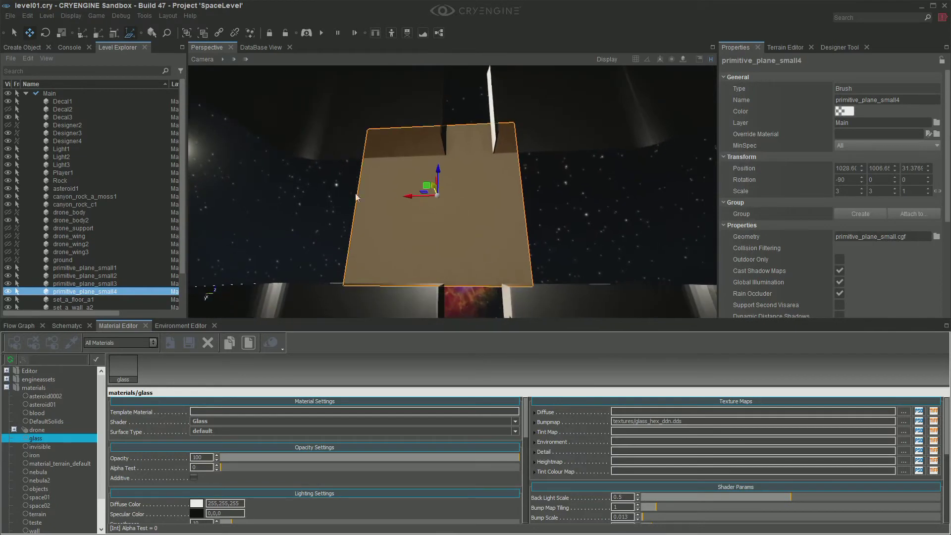
{"action": "left_click_drag", "start_coordinate": [406, 197], "coordinate": [438, 199]}
{"action": "mouse_move", "coordinate": [387, 231]}
{"action": "right_mouse_down"}
{"action": "mouse_move", "coordinate": [390, 194]}
{"action": "mouse_move", "coordinate": [389, 268]}
{"action": "mouse_move", "coordinate": [399, 222]}
{"action": "mouse_move", "coordinate": [379, 217]}
{"action": "mouse_move", "coordinate": [387, 231]}
{"action": "right_mouse_up"}
{"action": "key", "text": "s"}
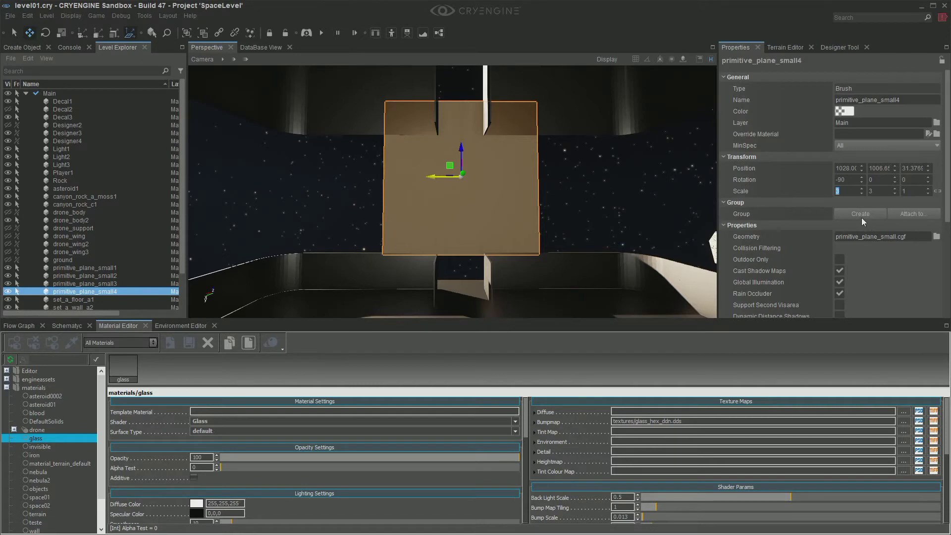
- Scale primitive_plane_small4 to 4 in both X and Y and raise it to a Z position of about 31.58
{"action": "left_click_drag", "start_coordinate": [871, 190], "coordinate": [879, 190]}
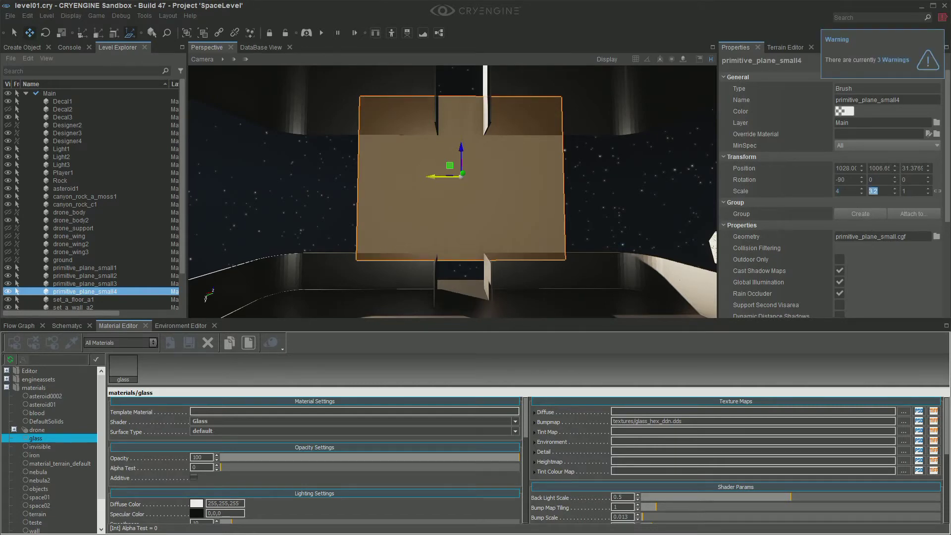
{"action": "key", "text": "Return"}
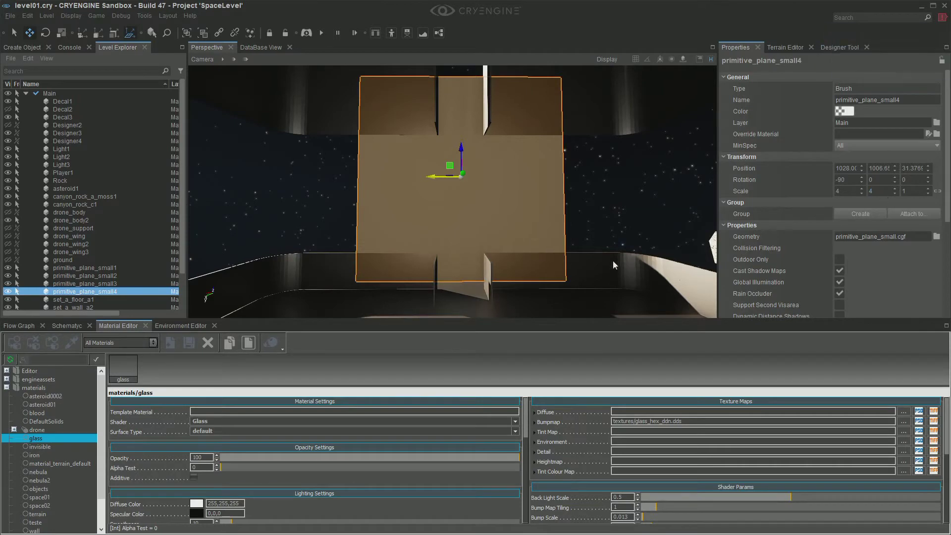
{"action": "right_click_drag", "start_coordinate": [613, 261], "coordinate": [612, 223]}
{"action": "right_click_drag", "start_coordinate": [614, 266], "coordinate": [614, 295]}
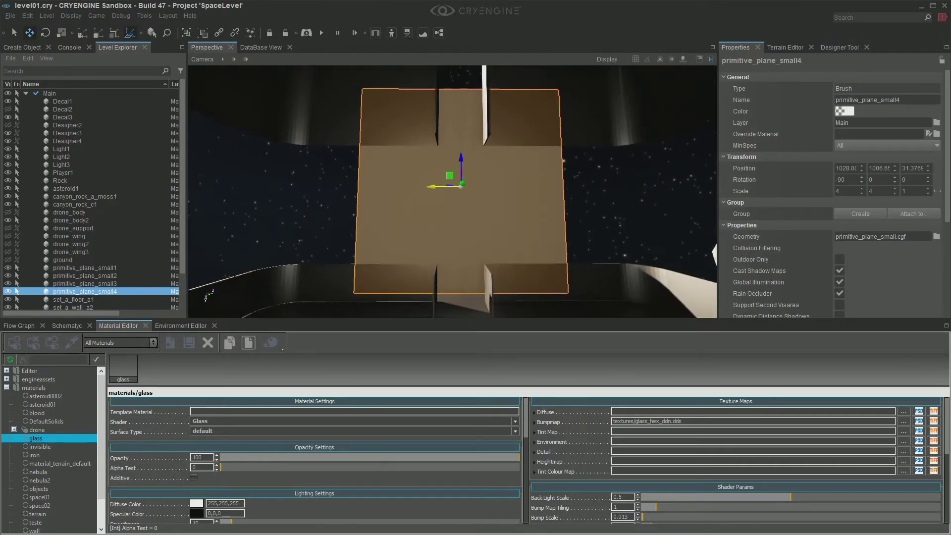
{"action": "left_click_drag", "start_coordinate": [464, 162], "coordinate": [460, 153]}
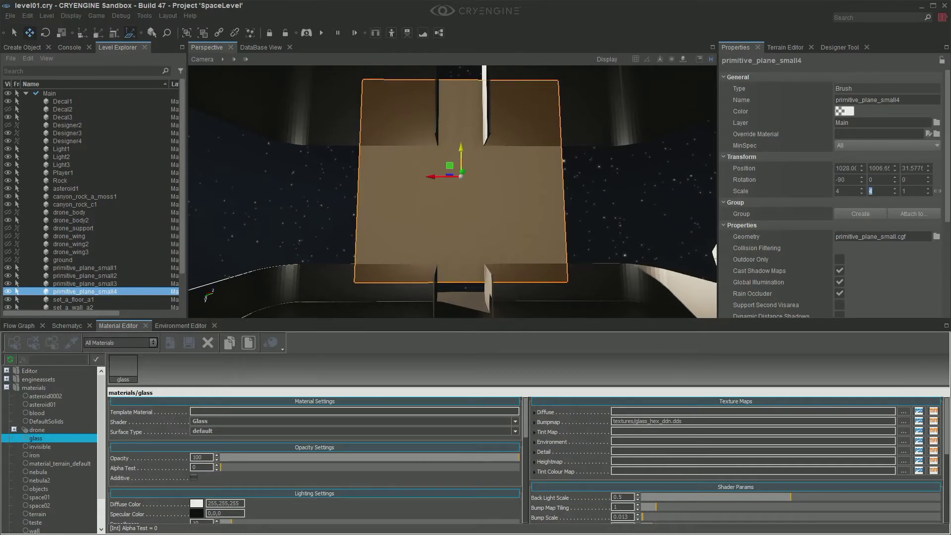
- Scale the window plane to 5 in both X and Y
{"action": "type", "text": "5"}
{"action": "key", "text": "shift+Tab"}
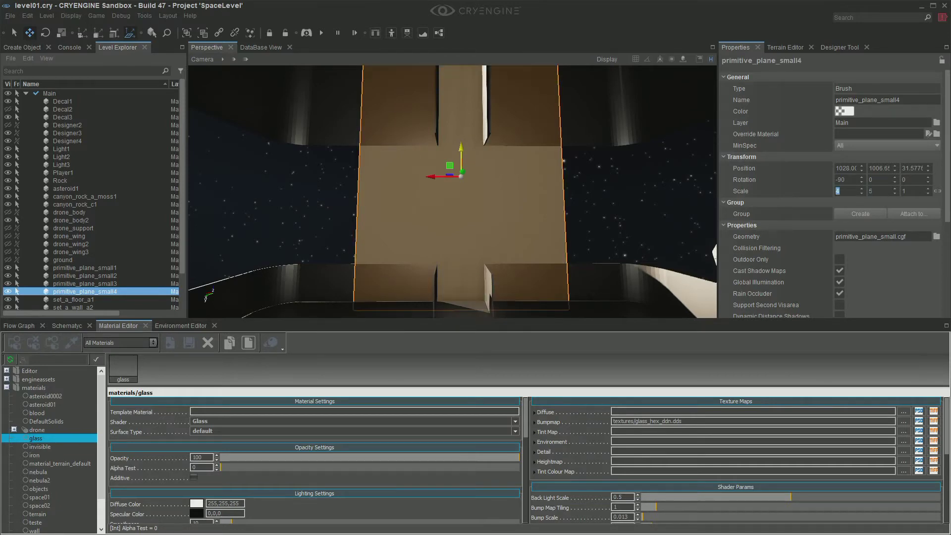
{"action": "key", "text": "Return"}
{"action": "right_click_drag", "start_coordinate": [637, 264], "coordinate": [510, 282]}
{"action": "key", "text": "s"}
{"action": "mouse_move", "coordinate": [225, 275]}
{"action": "right_mouse_down"}
{"action": "mouse_move", "coordinate": [247, 267]}
{"action": "mouse_move", "coordinate": [245, 143]}
{"action": "mouse_move", "coordinate": [263, 134]}
{"action": "mouse_move", "coordinate": [292, 139]}
{"action": "mouse_move", "coordinate": [280, 165]}
{"action": "mouse_move", "coordinate": [315, 166]}
{"action": "mouse_move", "coordinate": [268, 164]}
{"action": "mouse_move", "coordinate": [225, 274]}
{"action": "right_mouse_up"}
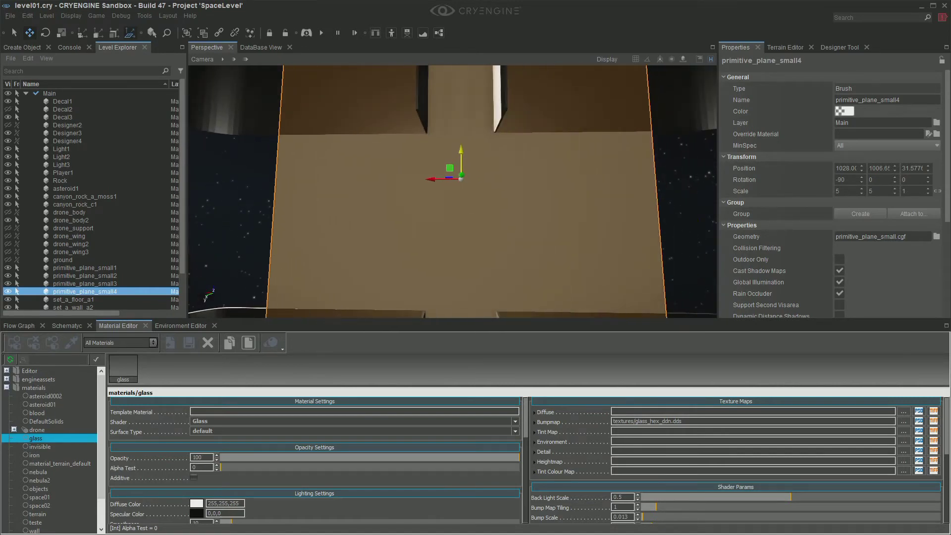
- Widen the window plane by setting its X scale to 6
{"action": "double_click", "coordinate": [843, 194]}
{"action": "type", "text": "6"}
{"action": "key", "text": "Return"}
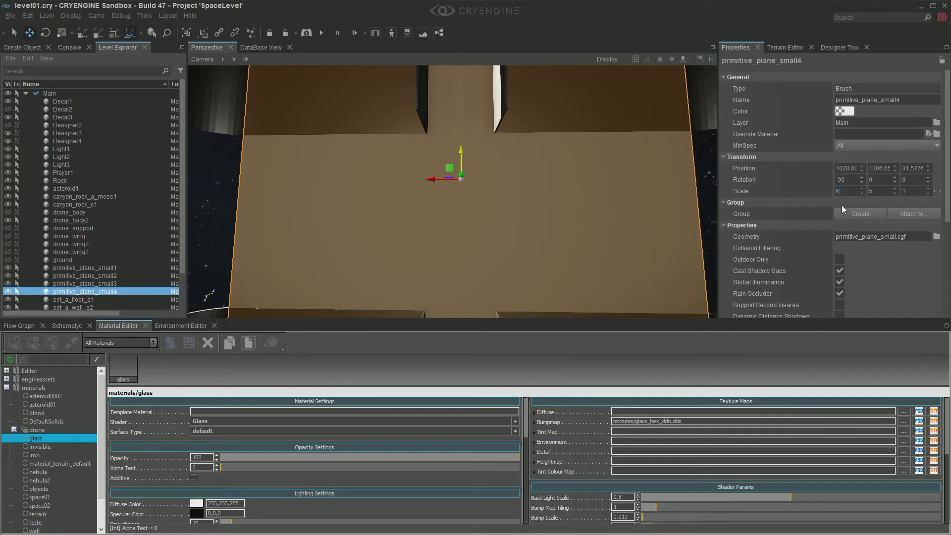
- Raise the plane over the window opening to a Z position of about 31.94
{"action": "right_click_drag", "start_coordinate": [566, 312], "coordinate": [565, 312]}
{"action": "key", "text": "a"}
{"action": "key", "text": "w"}
{"action": "key", "text": "w"}
{"action": "key", "text": "s"}
{"action": "key", "text": "w"}
{"action": "key", "text": "s"}
{"action": "left_click_drag", "start_coordinate": [432, 242], "coordinate": [438, 223]}
{"action": "right_click_drag", "start_coordinate": [438, 223], "coordinate": [438, 223]}
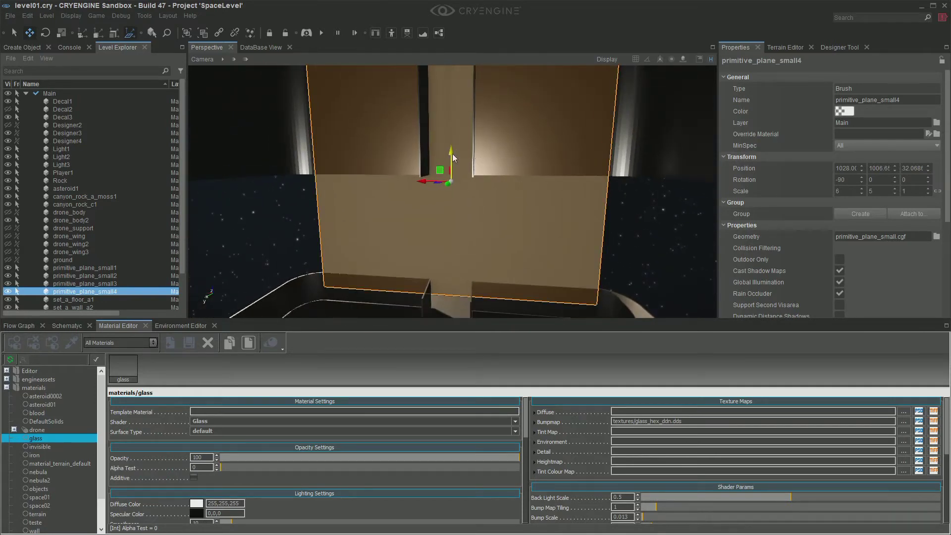
{"action": "left_click_drag", "start_coordinate": [453, 154], "coordinate": [452, 160]}
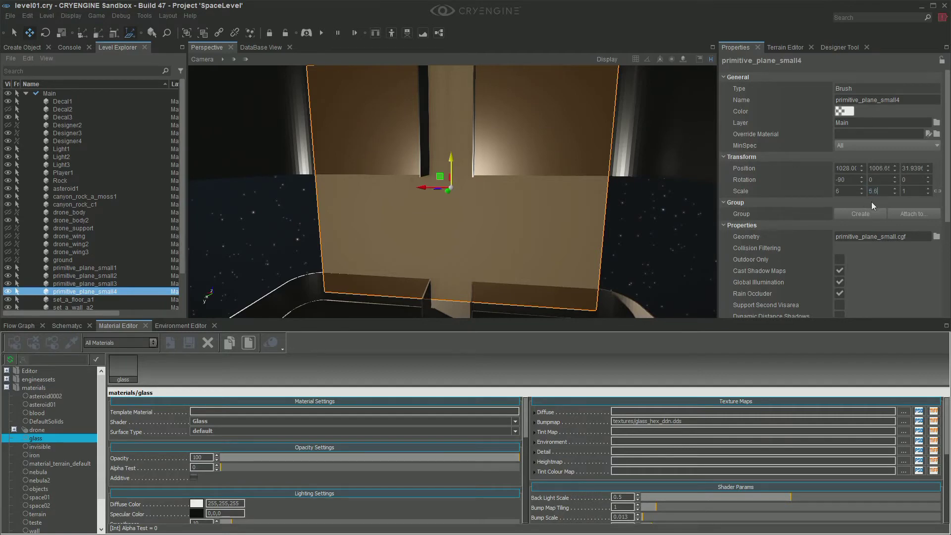
- Set the window plane's Y scale to 5.6 and inspect its fit against the opening
{"action": "key", "text": "Return"}
{"action": "mouse_move", "coordinate": [678, 223]}
{"action": "right_mouse_down"}
{"action": "mouse_move", "coordinate": [678, 189]}
{"action": "mouse_move", "coordinate": [530, 144]}
{"action": "mouse_move", "coordinate": [456, 154]}
{"action": "mouse_move", "coordinate": [406, 193]}
{"action": "mouse_move", "coordinate": [679, 223]}
{"action": "right_mouse_up"}
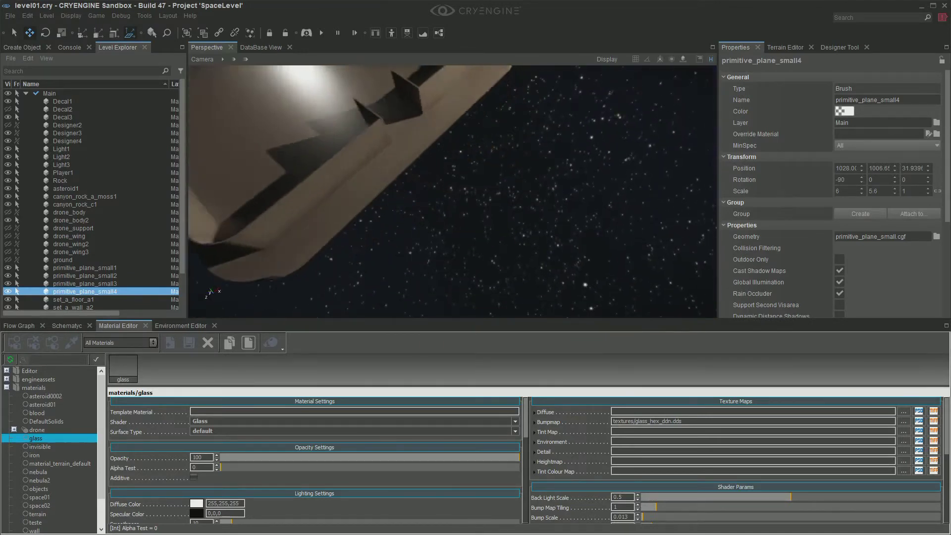
{"action": "right_click_drag", "start_coordinate": [452, 191], "coordinate": [418, 171]}
{"action": "key", "text": "s"}
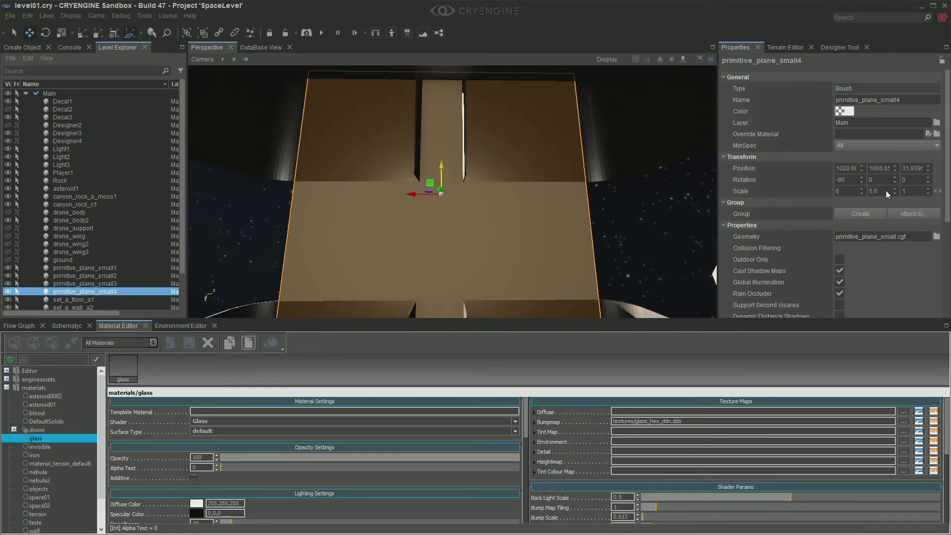
- Set the window plane's Y scale to 5.4 and check its coverage of the opening
{"action": "left_click", "coordinate": [885, 192]}
{"action": "mouse_move", "coordinate": [696, 281]}
{"action": "right_mouse_down"}
{"action": "mouse_move", "coordinate": [691, 307]}
{"action": "mouse_move", "coordinate": [639, 304]}
{"action": "mouse_move", "coordinate": [697, 285]}
{"action": "right_mouse_up"}
{"action": "right_click_drag", "start_coordinate": [652, 256], "coordinate": [651, 257]}
{"action": "right_click_drag", "start_coordinate": [520, 257], "coordinate": [520, 257]}
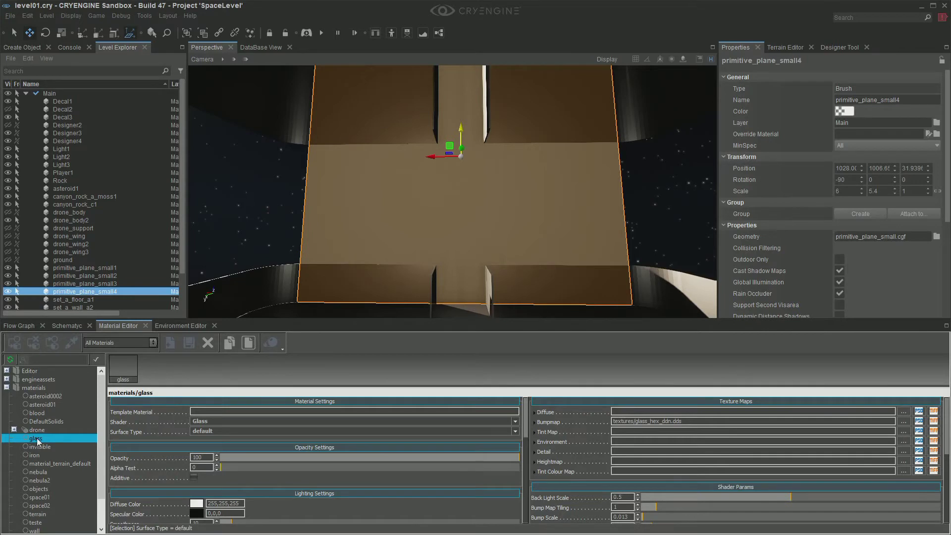
- Create a new material named glass_front in the materials folder
{"action": "mouse_move", "coordinate": [644, 421]}
{"action": "left_click", "coordinate": [35, 387]}
{"action": "right_click", "coordinate": [34, 387]}
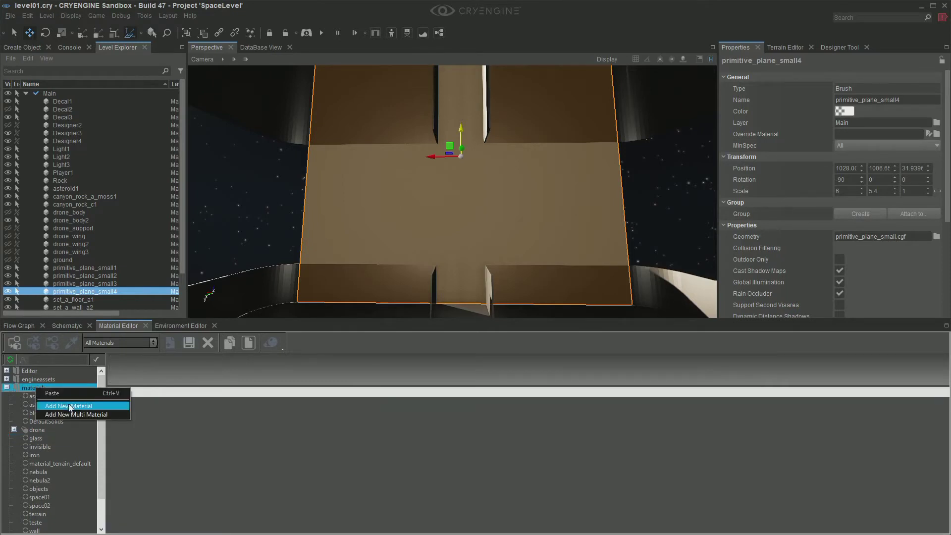
{"action": "left_click", "coordinate": [69, 403]}
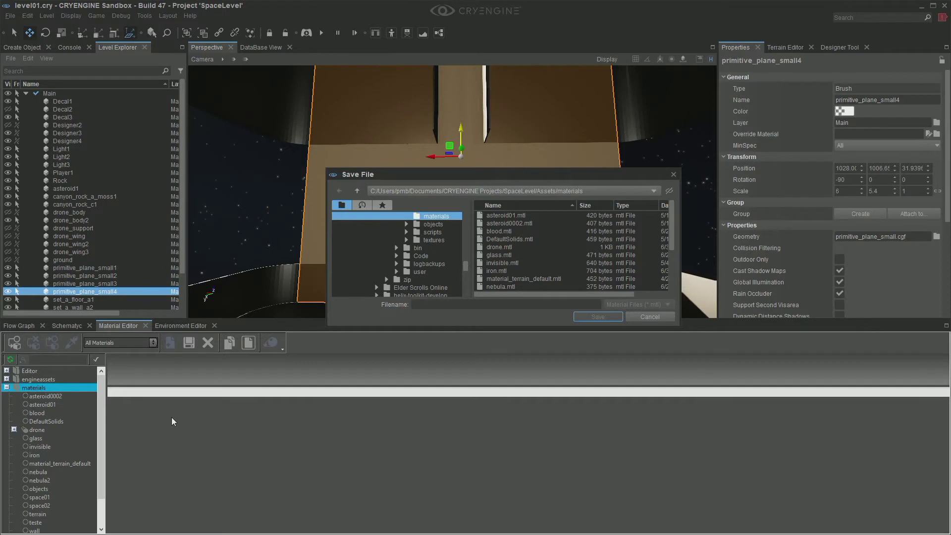
{"action": "type", "text": "g"}
{"action": "key", "text": "BackSpace"}
{"action": "type", "text": "front"}
{"action": "key", "text": "Home"}
{"action": "type", "text": "glass_"}
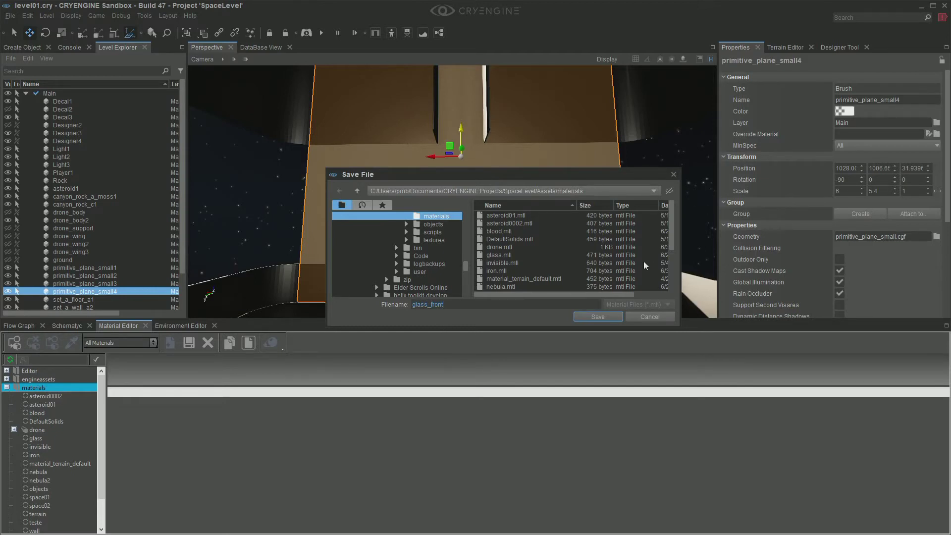
{"action": "left_click", "coordinate": [596, 317]}
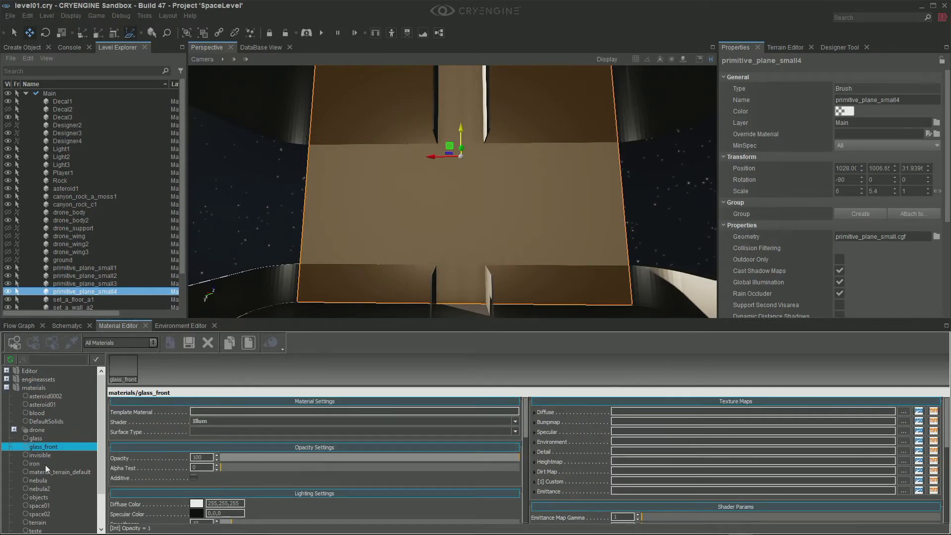
- Give glass_front the Glass shader and the default surface type, matching the existing glass material
{"action": "left_click", "coordinate": [40, 440]}
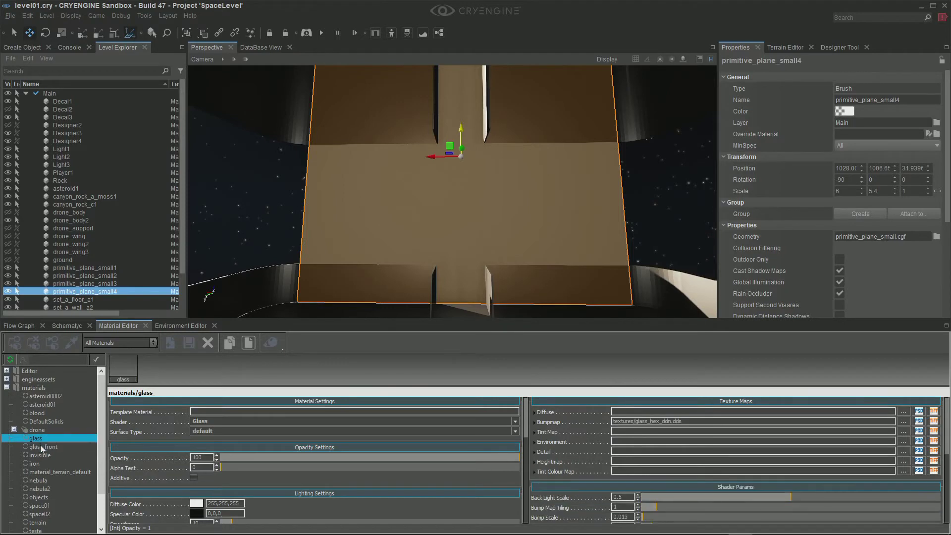
{"action": "left_click", "coordinate": [41, 445]}
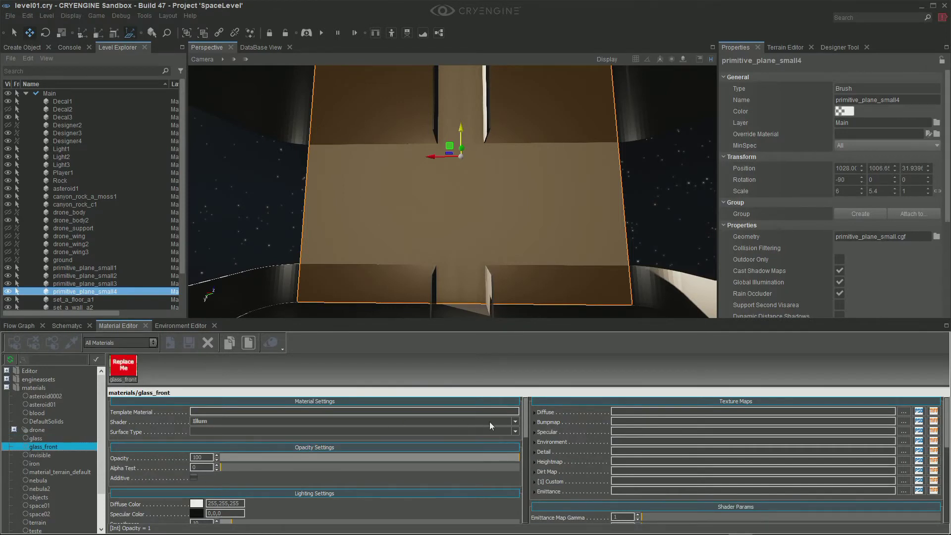
{"action": "left_click", "coordinate": [515, 421]}
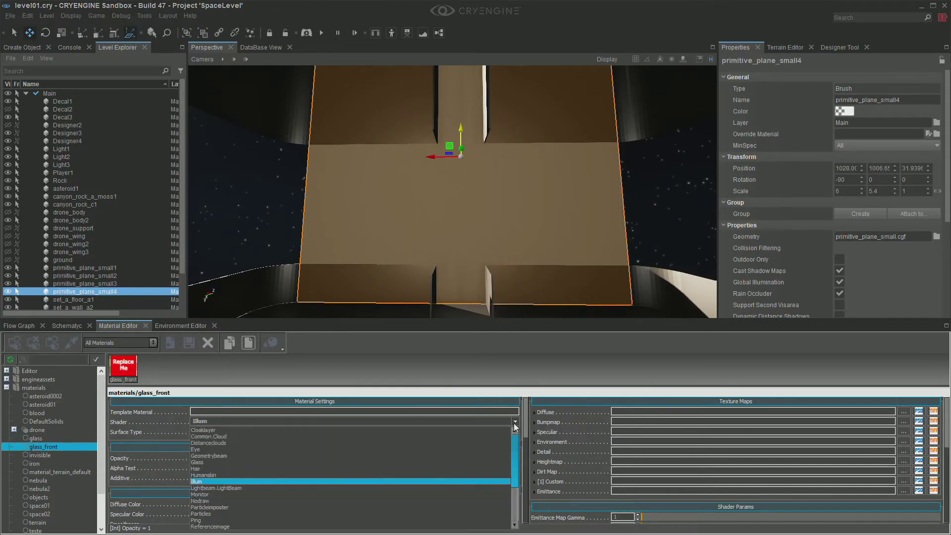
{"action": "left_click", "coordinate": [346, 461]}
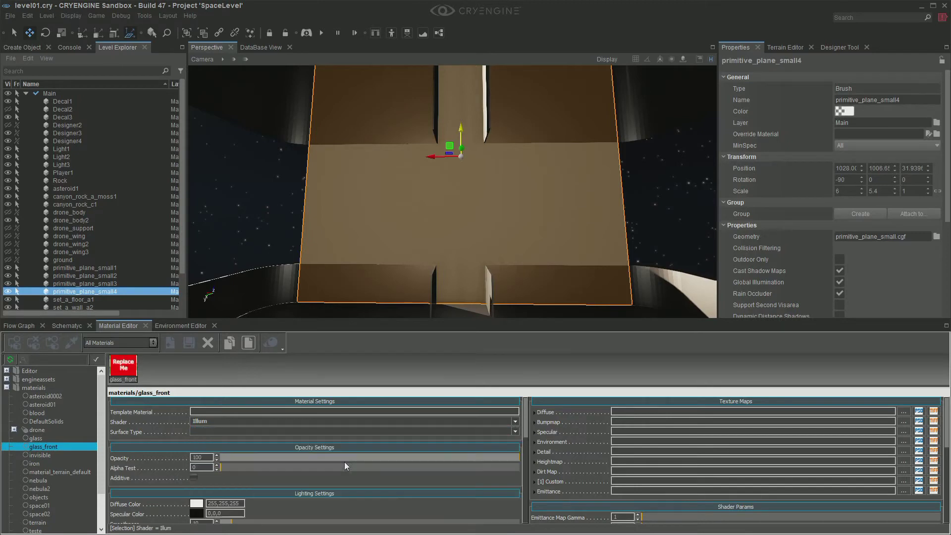
{"action": "left_click", "coordinate": [259, 431]}
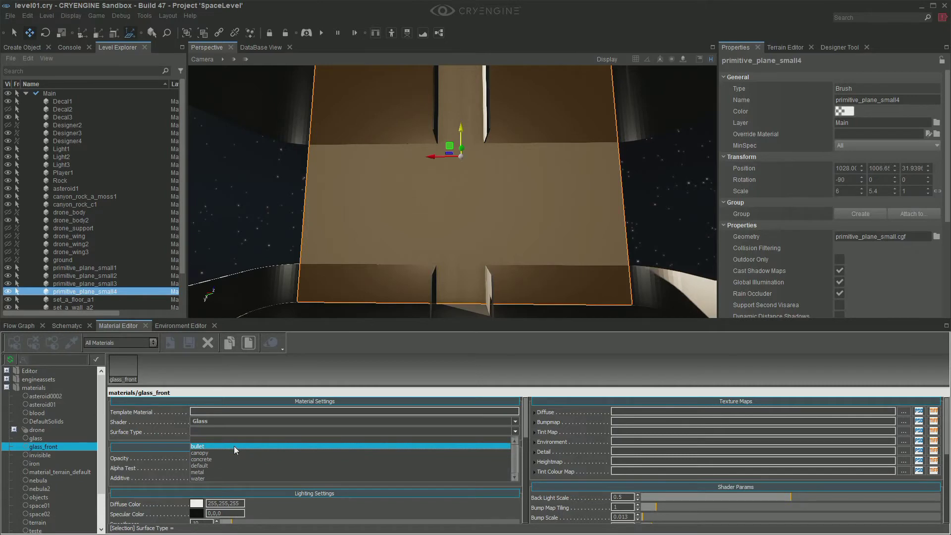
{"action": "left_click", "coordinate": [233, 465]}
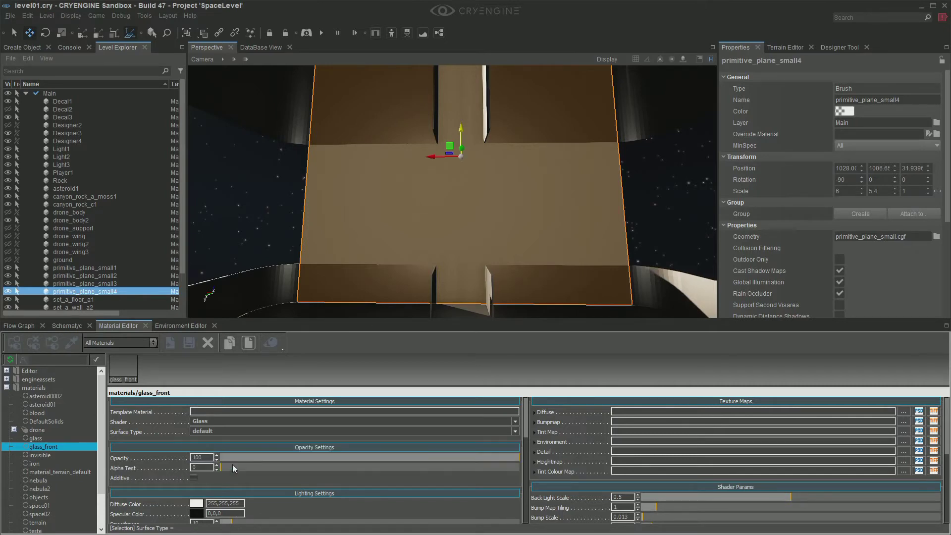
- Compare glass_front with the glass material's texture and shader settings, and darken glass_front's Tint Color to 39,112,169
{"action": "left_click", "coordinate": [44, 439]}
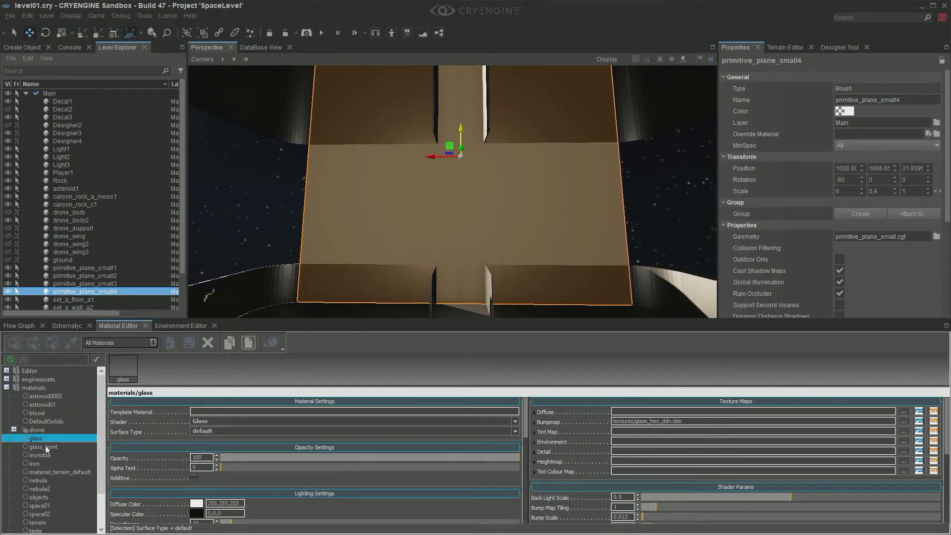
{"action": "left_click", "coordinate": [44, 447]}
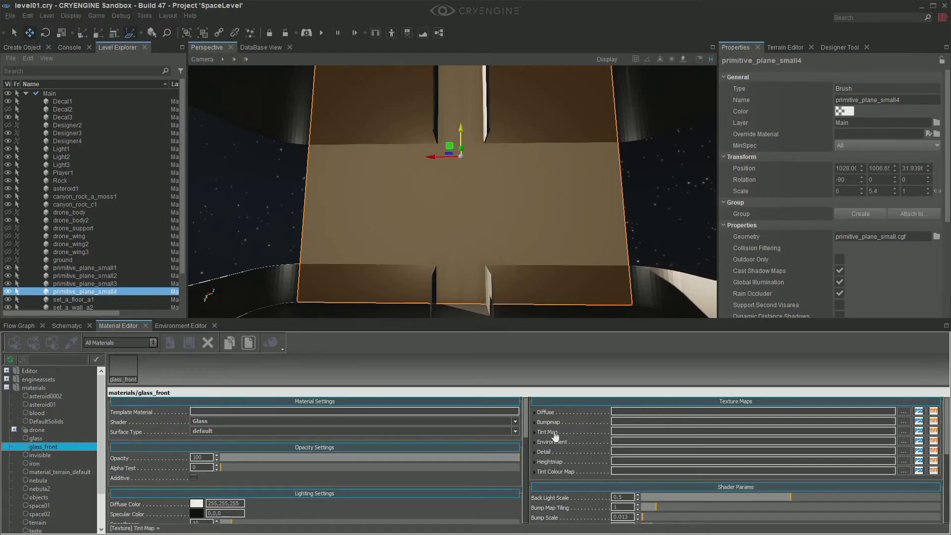
{"action": "left_click", "coordinate": [37, 439]}
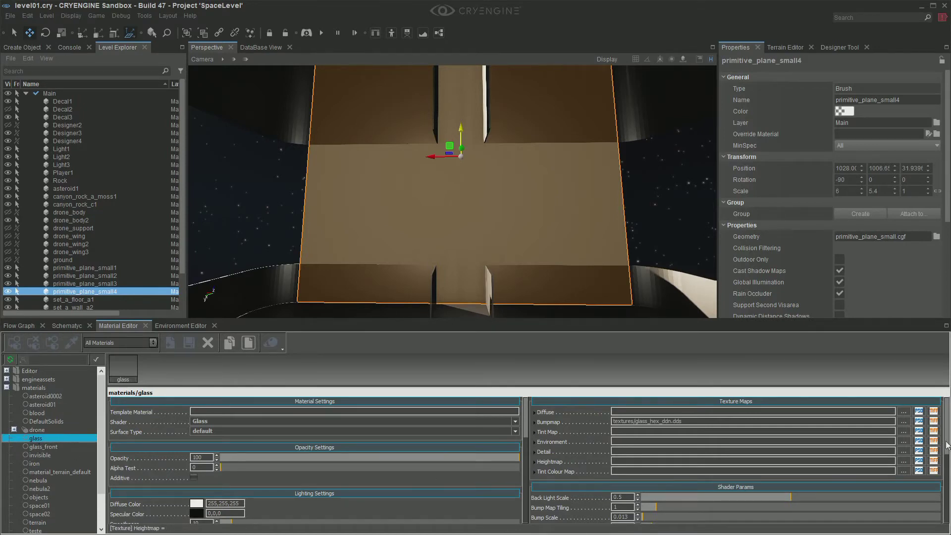
{"action": "scroll", "coordinate": [947, 447], "scroll_direction": "down", "scroll_amount": 1}
{"action": "scroll", "coordinate": [947, 448], "scroll_direction": "down", "scroll_amount": 2}
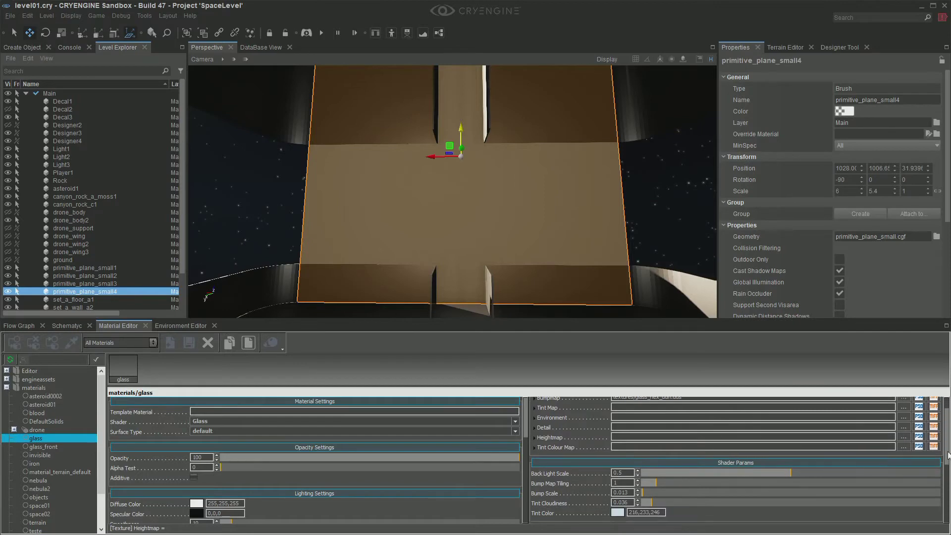
{"action": "left_click", "coordinate": [53, 447]}
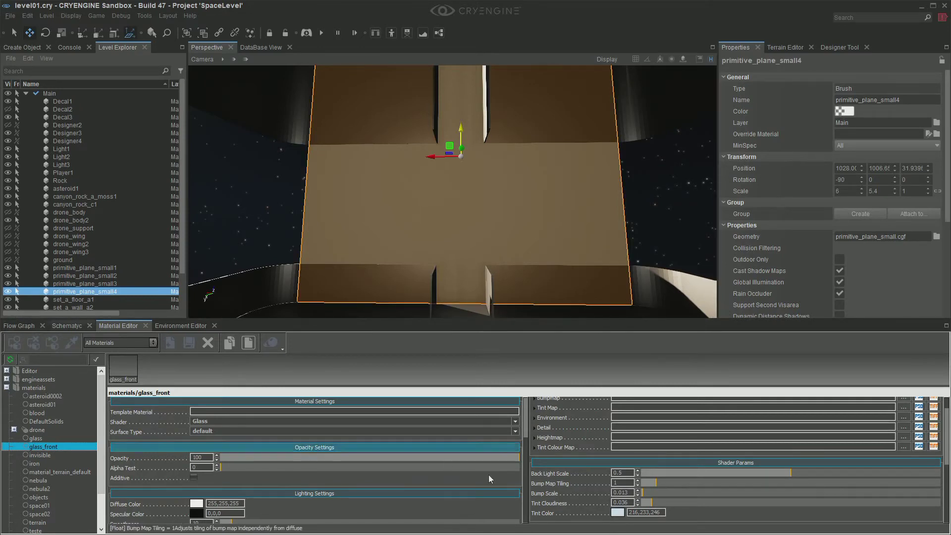
{"action": "left_click", "coordinate": [617, 512]}
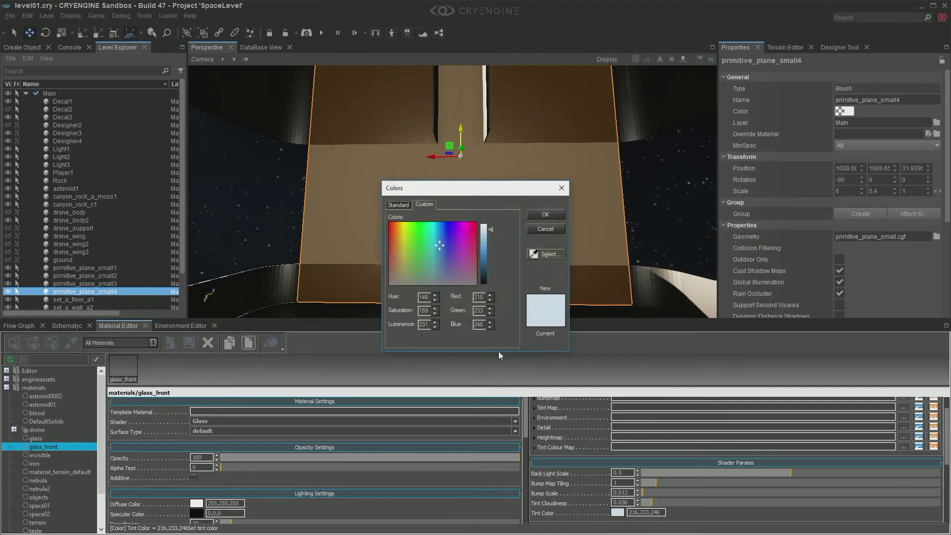
{"action": "left_click_drag", "start_coordinate": [487, 248], "coordinate": [488, 258]}
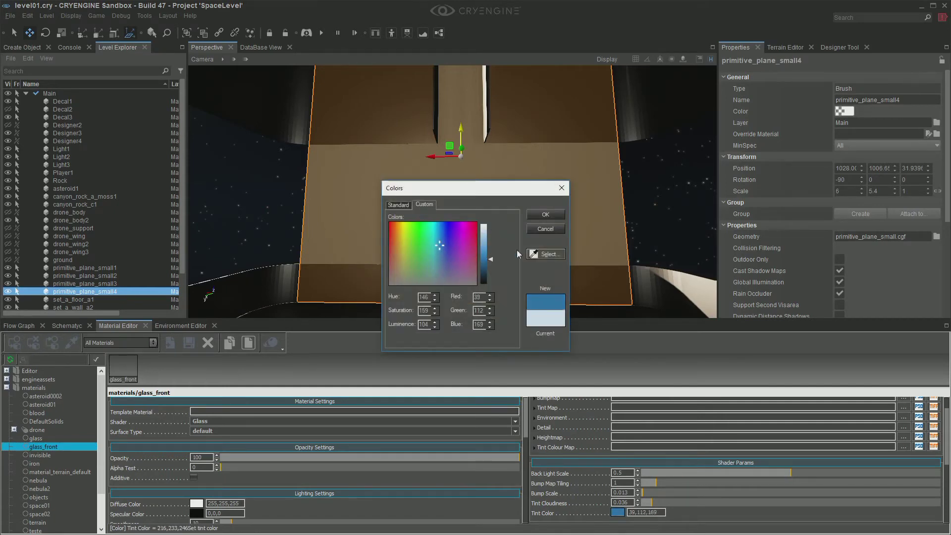
{"action": "left_click", "coordinate": [545, 215]}
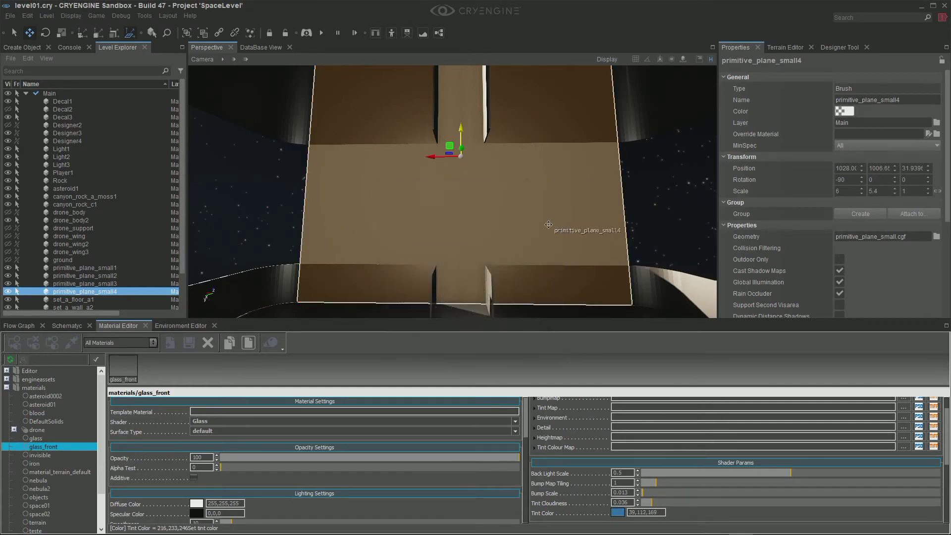
- Assign the glass_front material to primitive_plane_small4 and view the nebula through it
{"action": "left_click", "coordinate": [16, 349]}
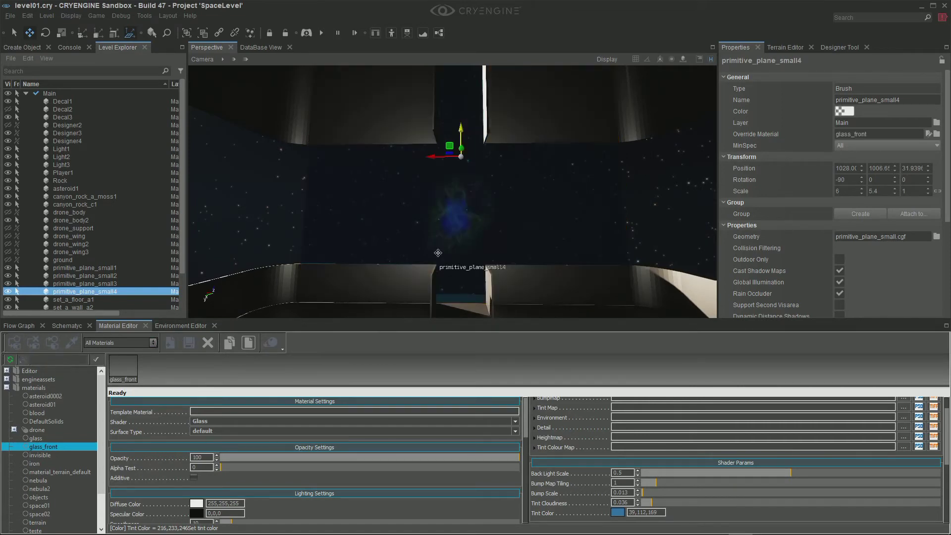
{"action": "right_click_drag", "start_coordinate": [501, 230], "coordinate": [659, 154]}
{"action": "key", "text": "s"}
{"action": "key", "text": "w"}
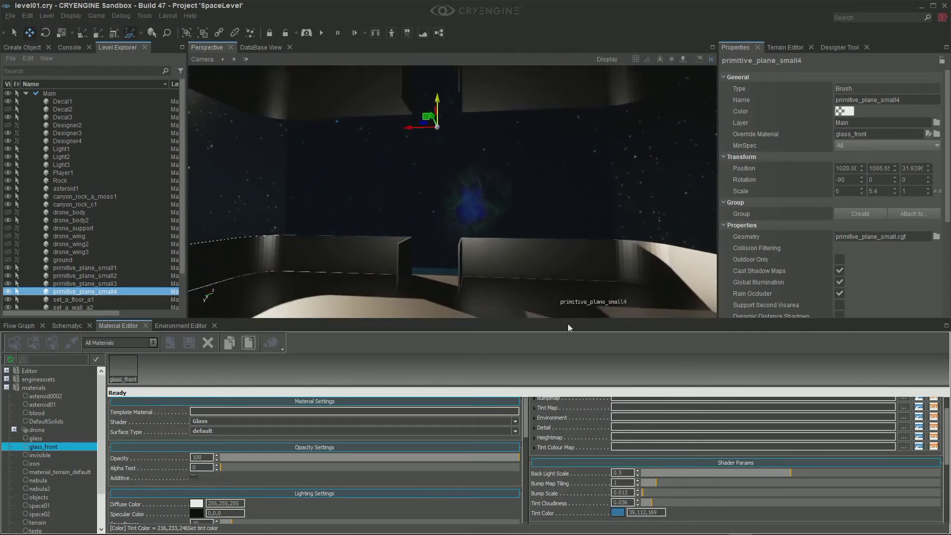
- Lighten glass_front's Tint Color to 196,221,241
{"action": "left_click", "coordinate": [617, 512]}
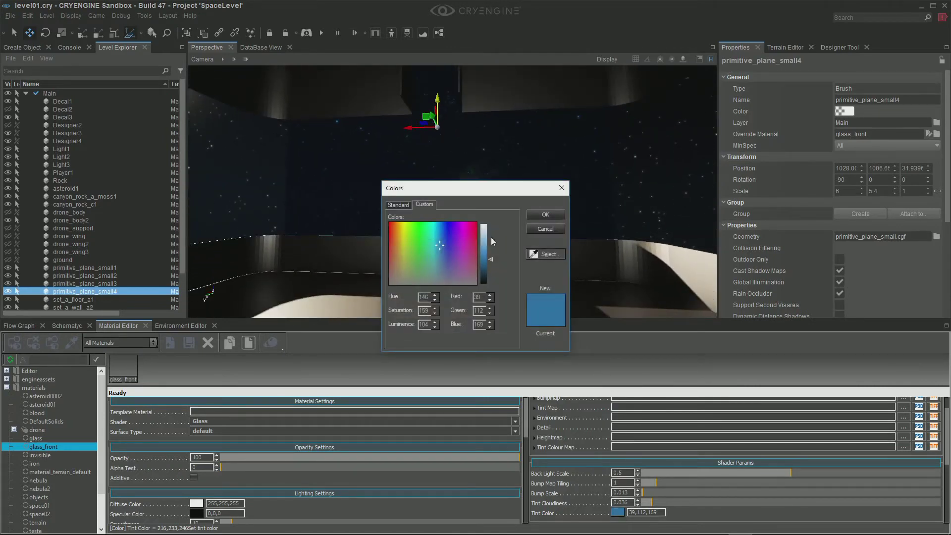
{"action": "left_click_drag", "start_coordinate": [491, 258], "coordinate": [490, 233]}
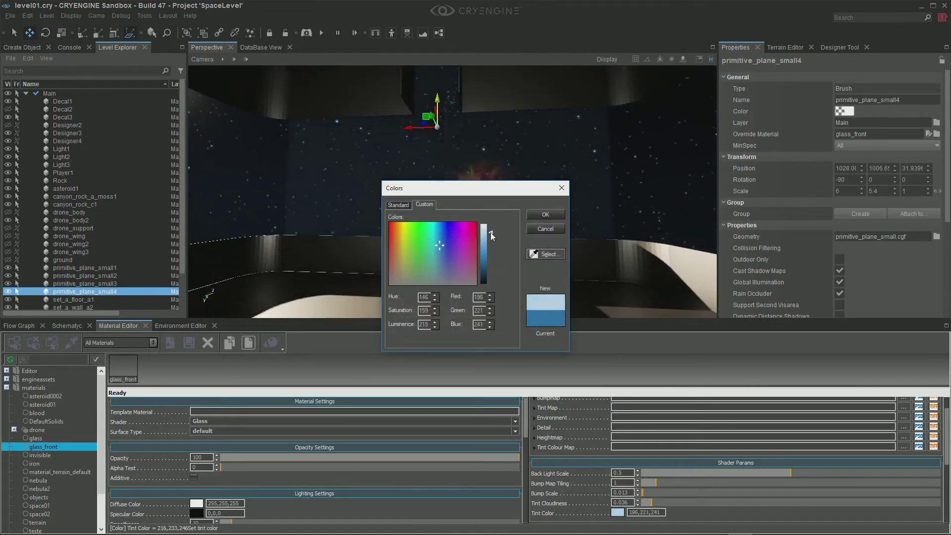
{"action": "left_click", "coordinate": [546, 215]}
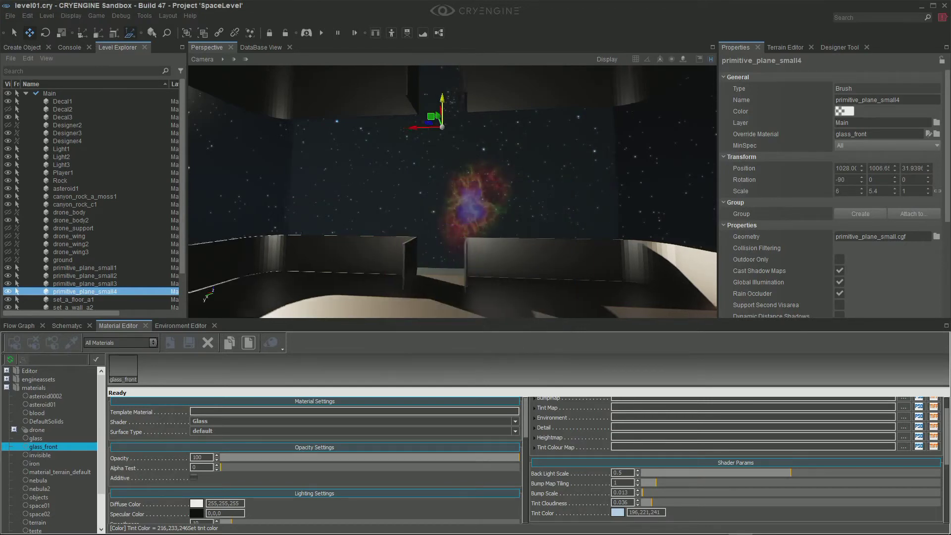
- Assign textures/glass_hex_ddn.dds as the Bumpmap texture of the glass_front material
{"action": "right_click_drag", "start_coordinate": [452, 191], "coordinate": [515, 186]}
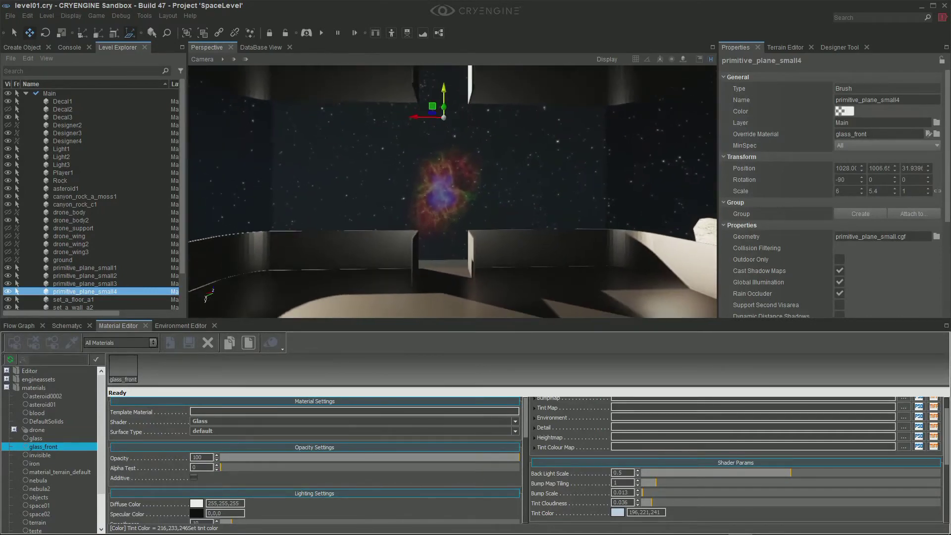
{"action": "right_click_drag", "start_coordinate": [545, 215], "coordinate": [545, 214]}
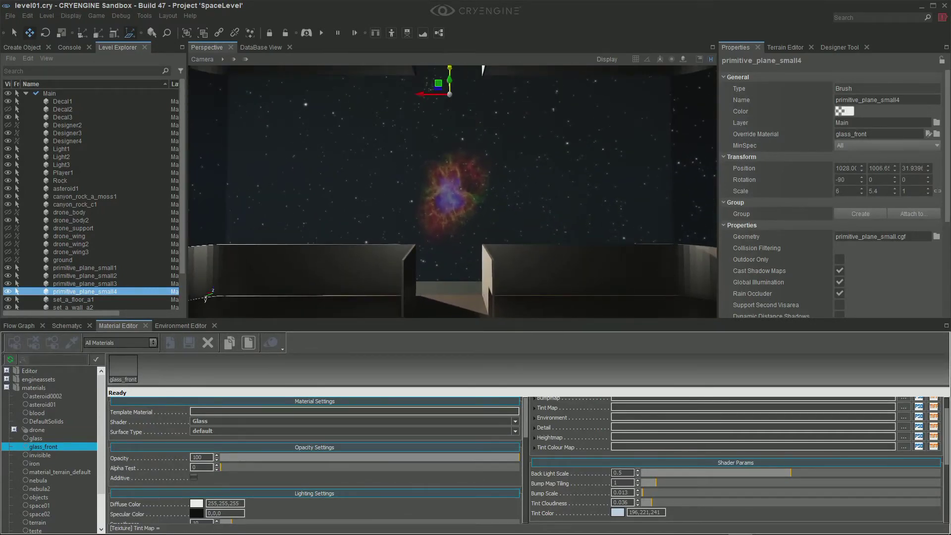
{"action": "scroll", "coordinate": [581, 441], "scroll_direction": "up", "scroll_amount": 1}
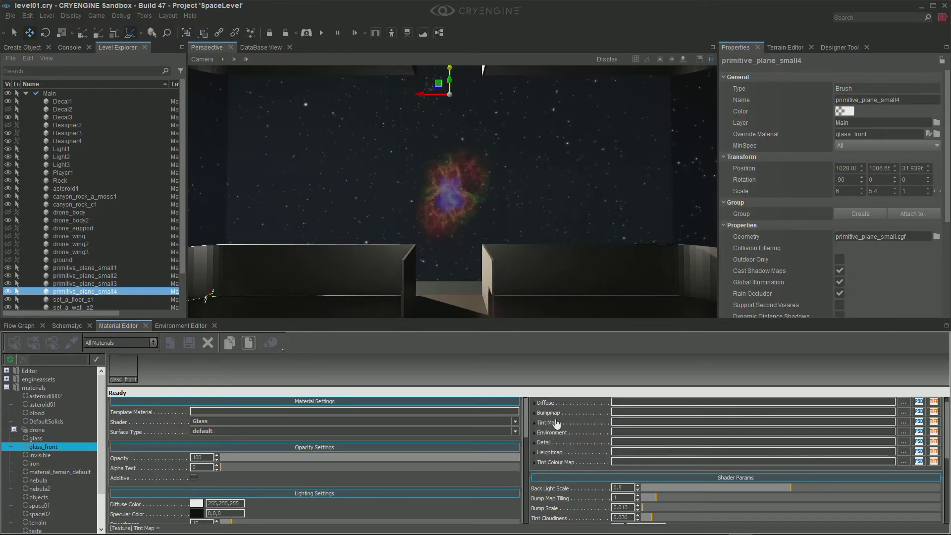
{"action": "left_click", "coordinate": [902, 413]}
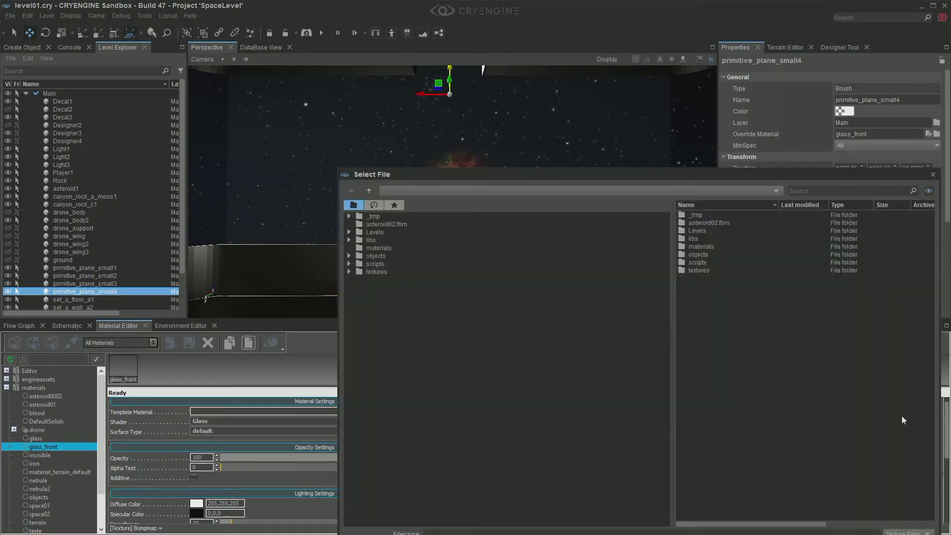
{"action": "double_click", "coordinate": [694, 270]}
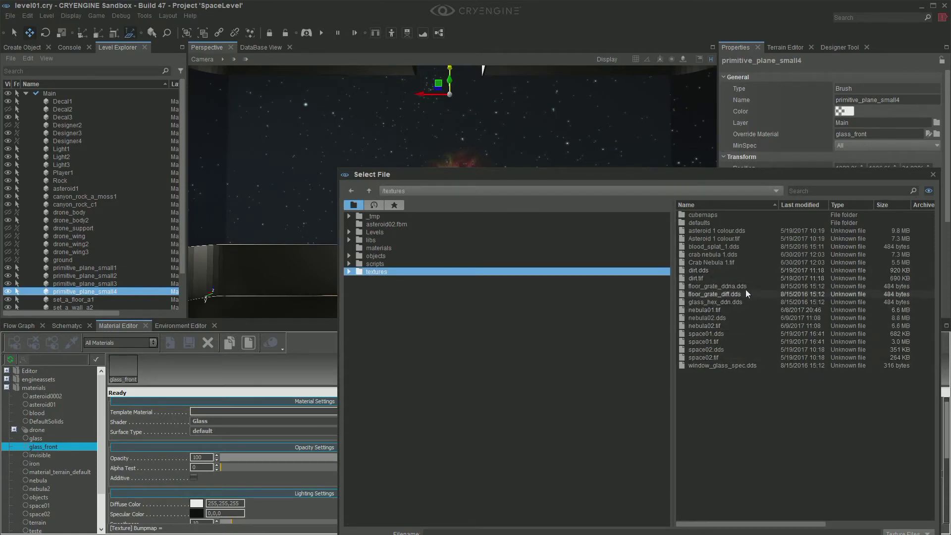
{"action": "left_click", "coordinate": [726, 303]}
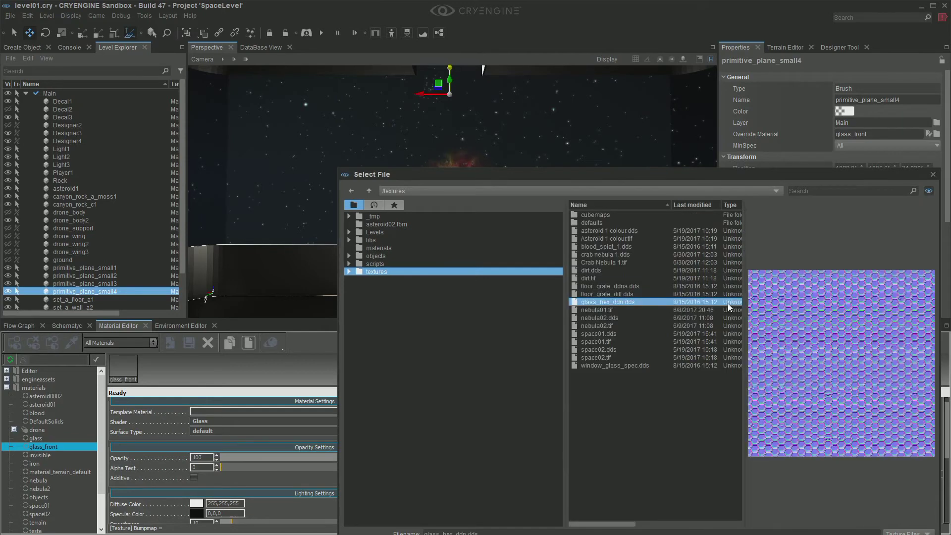
{"action": "left_click_drag", "start_coordinate": [770, 174], "coordinate": [690, 79]}
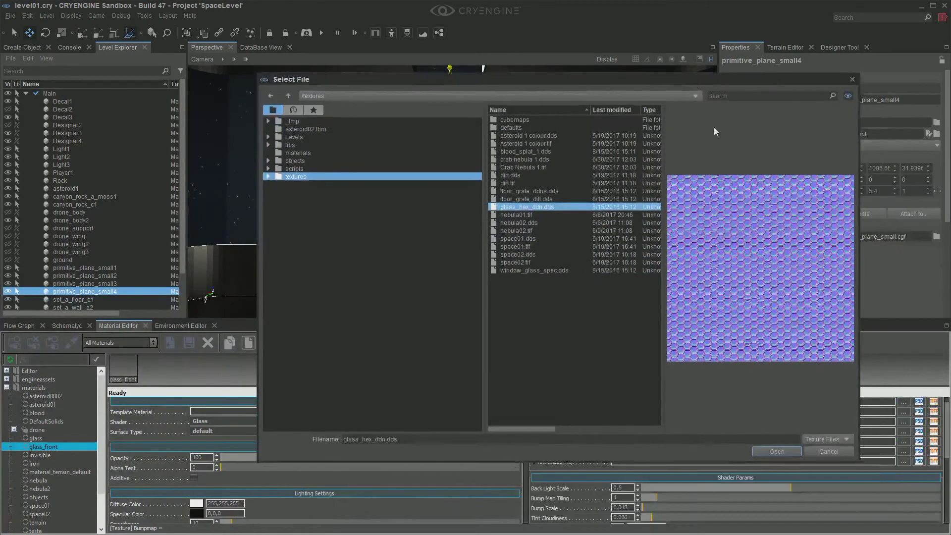
{"action": "left_click", "coordinate": [776, 451]}
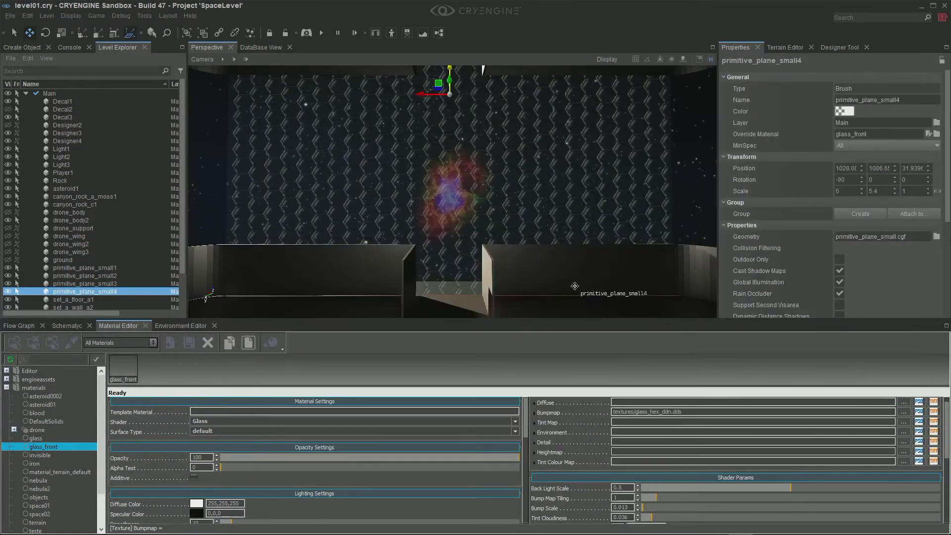
- Enable 2 Sided and No Shadow in glass_front's advanced settings
{"action": "right_click_drag", "start_coordinate": [452, 191], "coordinate": [597, 193]}
{"action": "key", "text": "w"}
{"action": "key", "text": "w"}
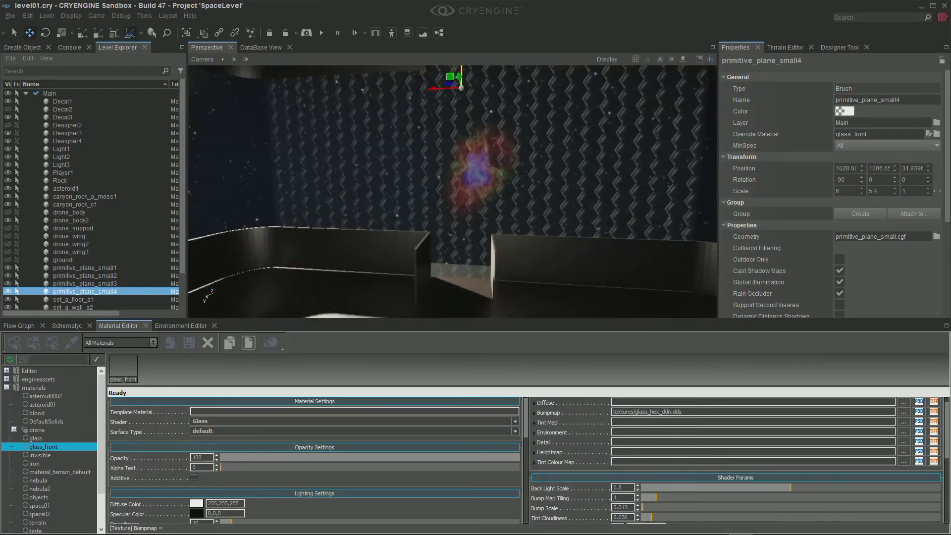
{"action": "right_click_drag", "start_coordinate": [452, 192], "coordinate": [452, 191]}
{"action": "right_click_drag", "start_coordinate": [590, 281], "coordinate": [591, 282]}
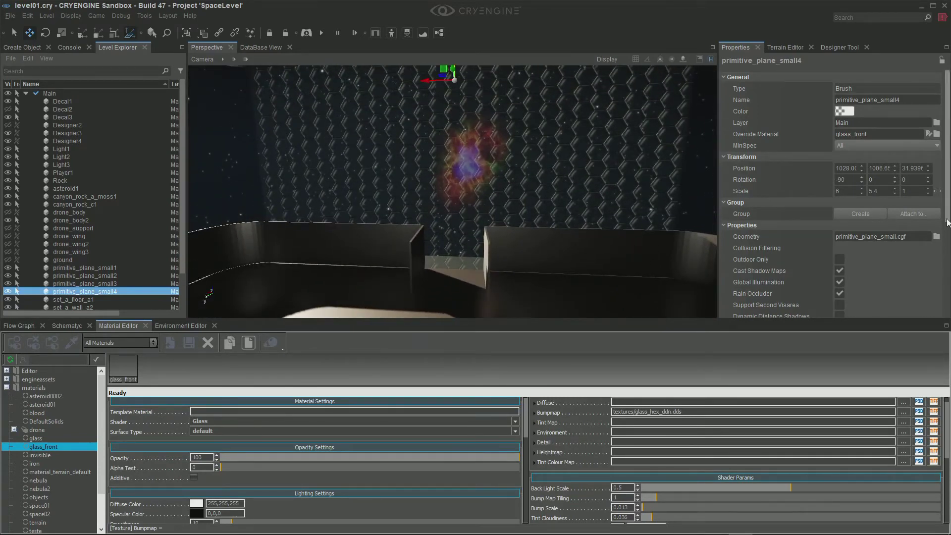
{"action": "mouse_move", "coordinate": [947, 218]}
{"action": "left_mouse_down"}
{"action": "mouse_move", "coordinate": [942, 313]}
{"action": "mouse_move", "coordinate": [945, 212]}
{"action": "left_mouse_up"}
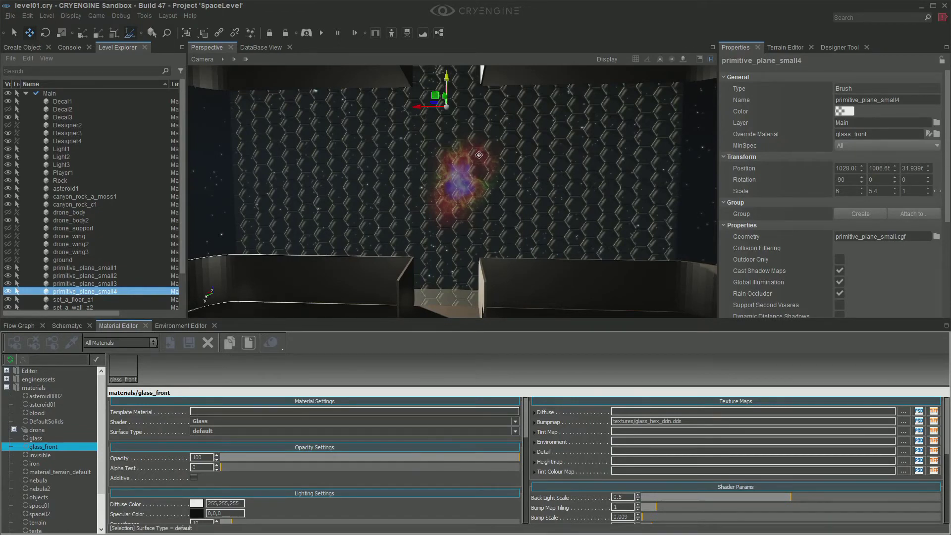
{"action": "right_click_drag", "start_coordinate": [415, 208], "coordinate": [478, 163]}
{"action": "scroll", "coordinate": [282, 462], "scroll_direction": "down", "scroll_amount": 3}
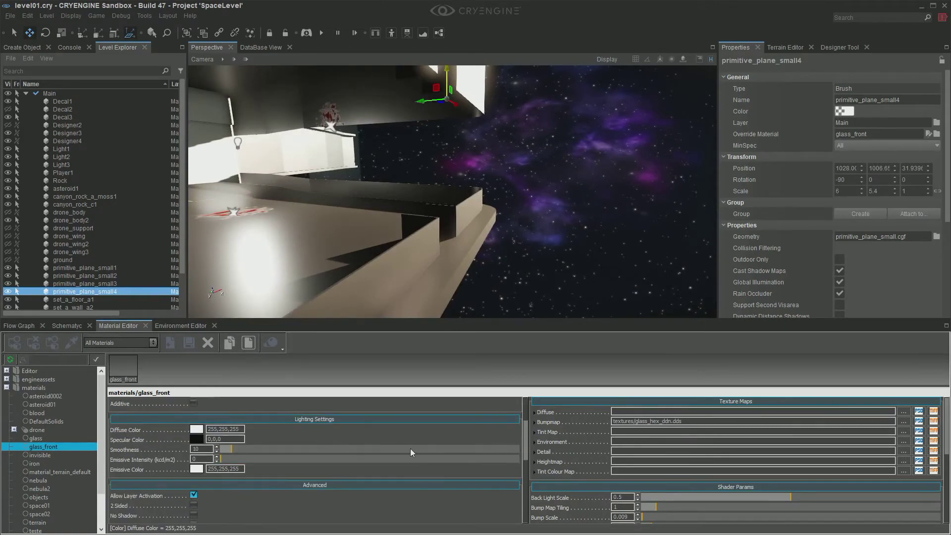
{"action": "left_click", "coordinate": [195, 504]}
{"action": "left_click", "coordinate": [197, 515]}
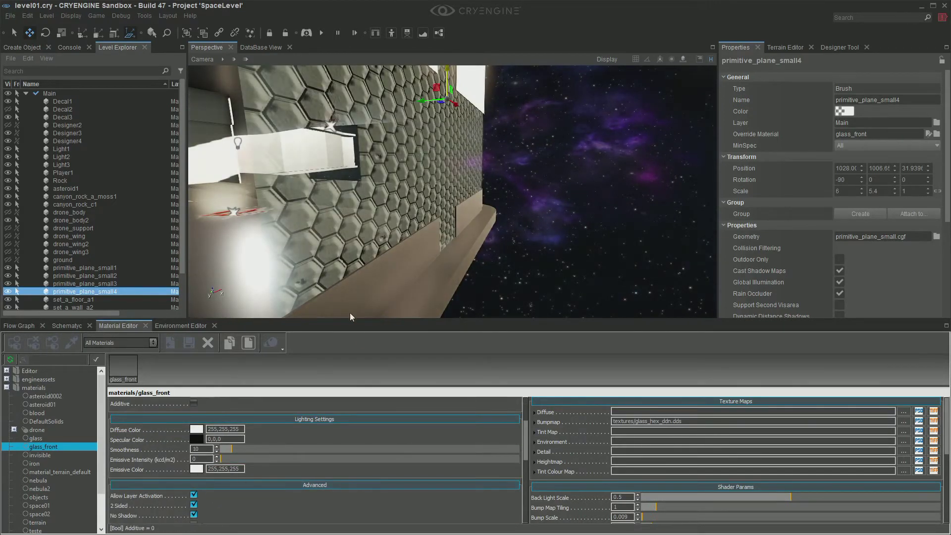
- Examine the hexagon pattern on the nebula window from several angles and compare it with the neighbouring glass
{"action": "right_click_drag", "start_coordinate": [376, 248], "coordinate": [230, 228]}
{"action": "key", "text": "s"}
{"action": "key", "text": "a"}
{"action": "key", "text": "d"}
{"action": "key", "text": "w"}
{"action": "scroll", "coordinate": [658, 452], "scroll_direction": "down", "scroll_amount": 3}
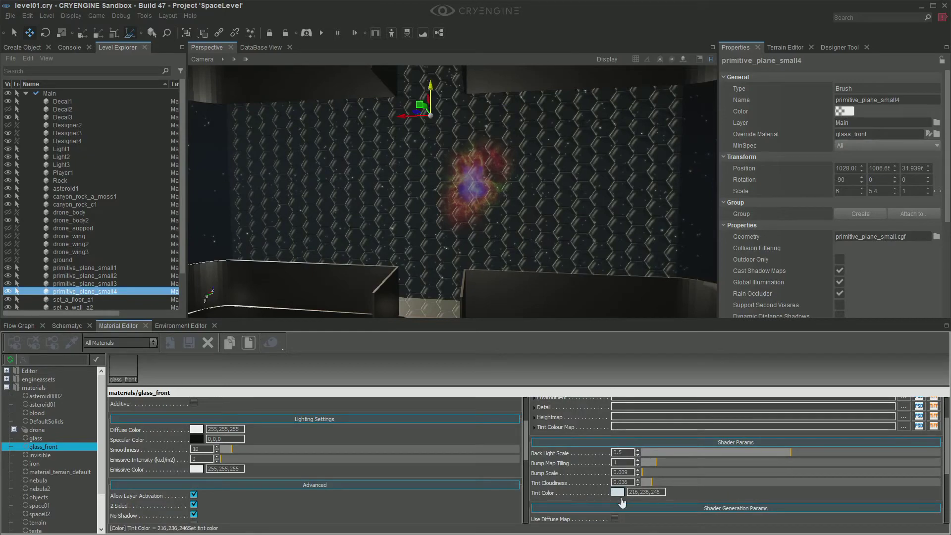
{"action": "key", "text": "d"}
{"action": "right_click_drag", "start_coordinate": [530, 291], "coordinate": [406, 291]}
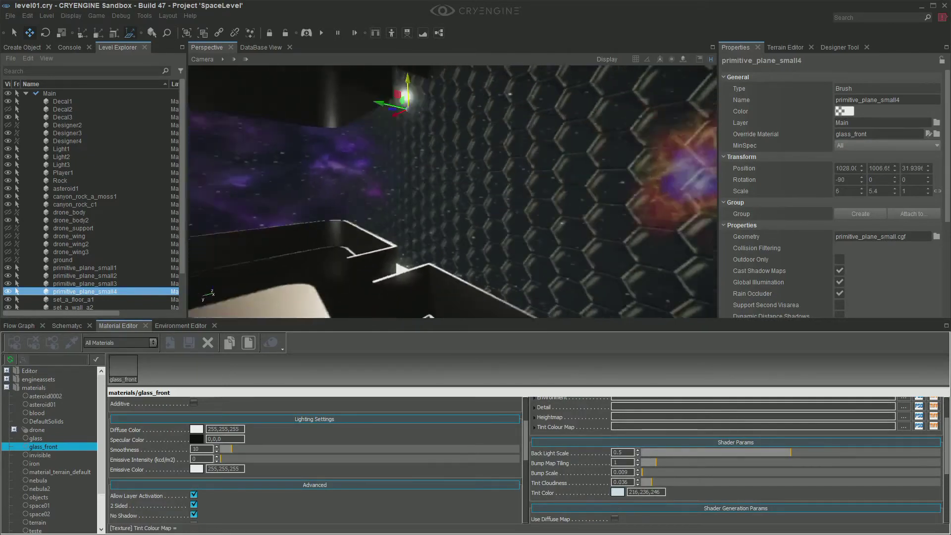
{"action": "right_click_drag", "start_coordinate": [471, 285], "coordinate": [513, 280]}
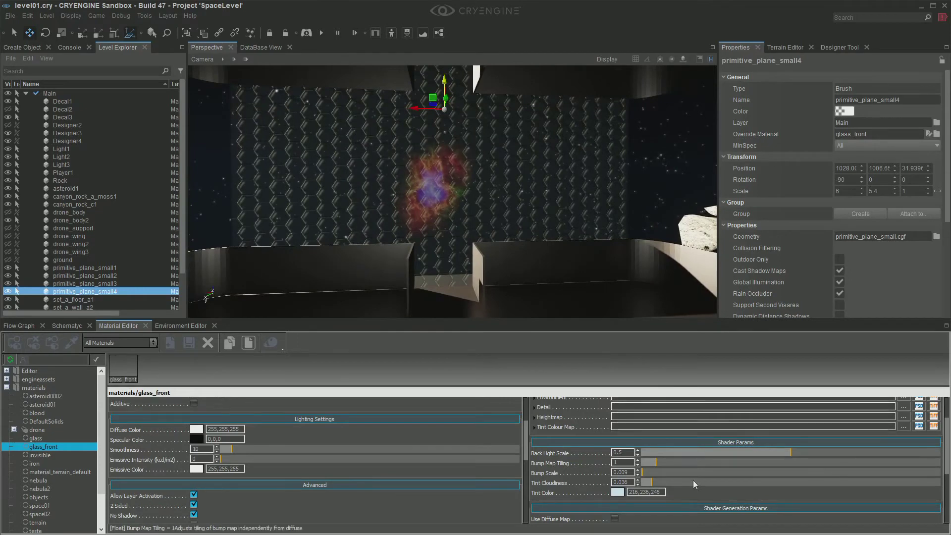
- Increase glass_front's Bump Map Tiling to 1.5 and fine-tune it to 1.52
{"action": "left_click", "coordinate": [638, 459]}
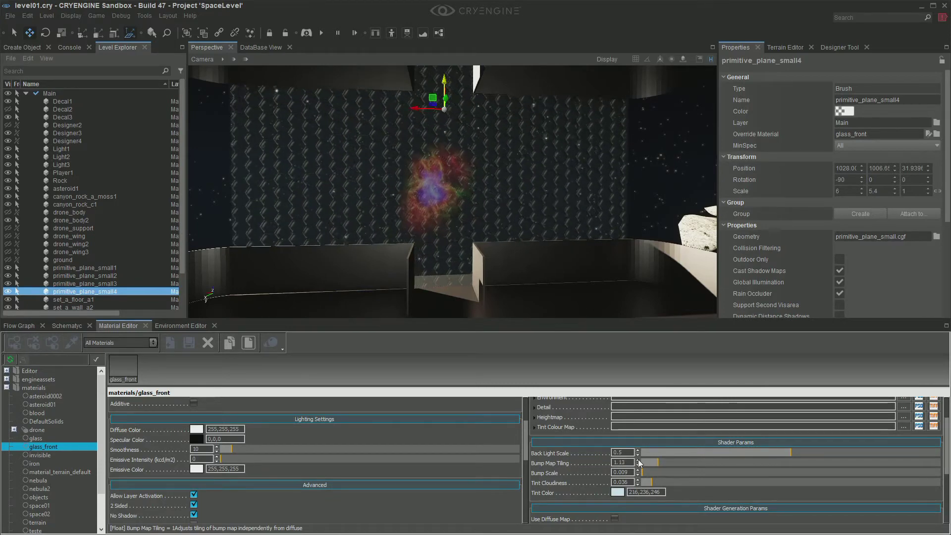
{"action": "left_click", "coordinate": [638, 459]}
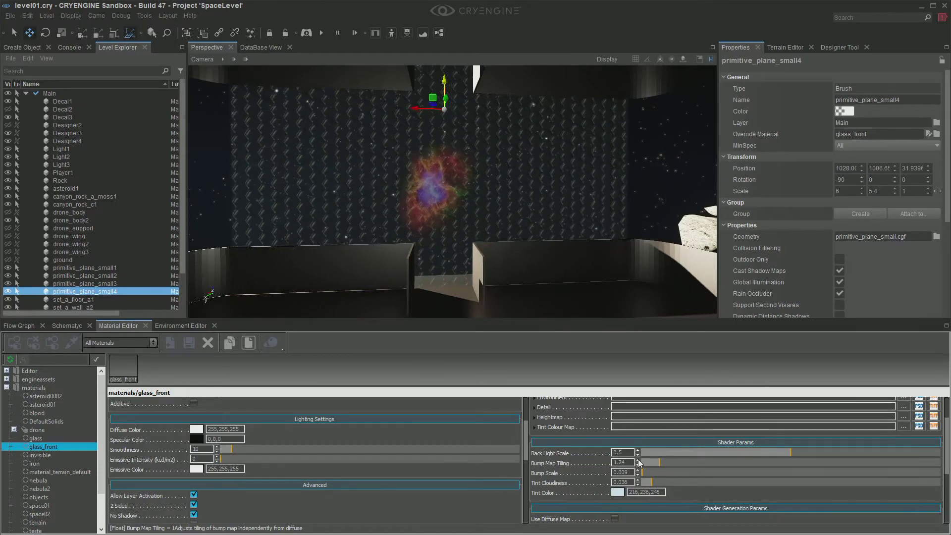
{"action": "left_click", "coordinate": [638, 458]}
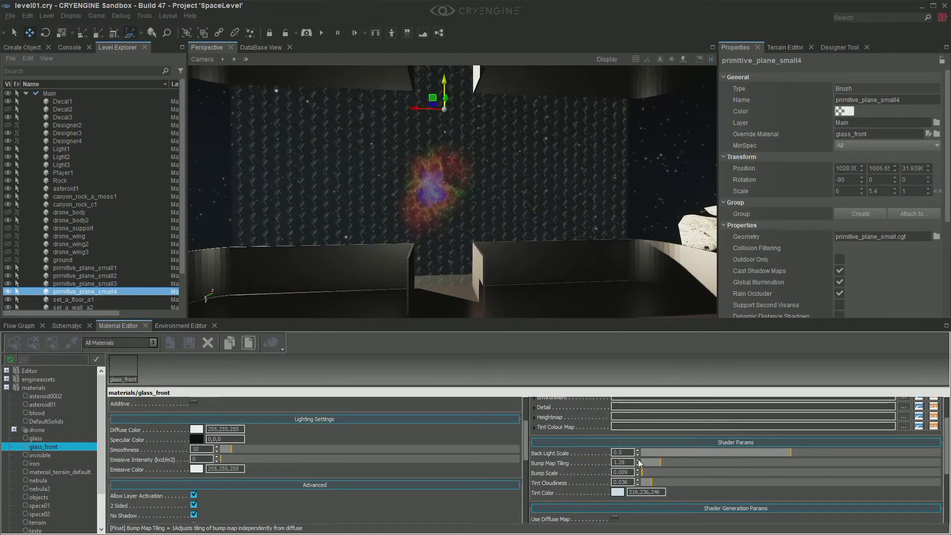
{"action": "left_click_drag", "start_coordinate": [626, 461], "coordinate": [604, 468]}
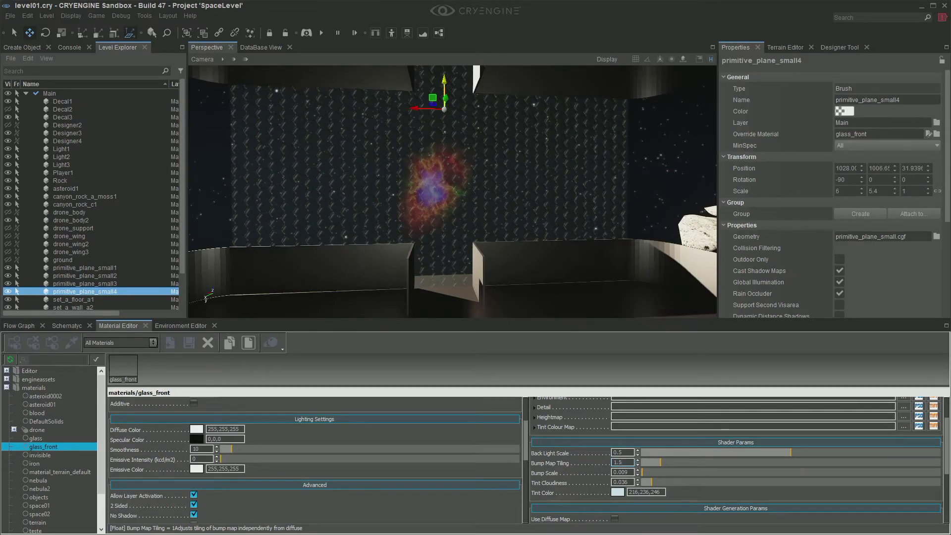
{"action": "key", "text": "Return"}
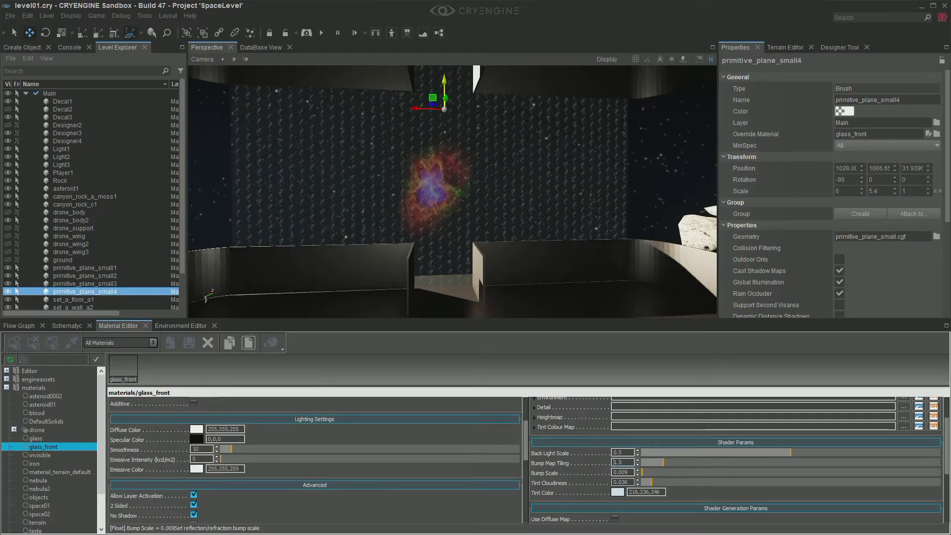
{"action": "right_click_drag", "start_coordinate": [667, 280], "coordinate": [520, 181]}
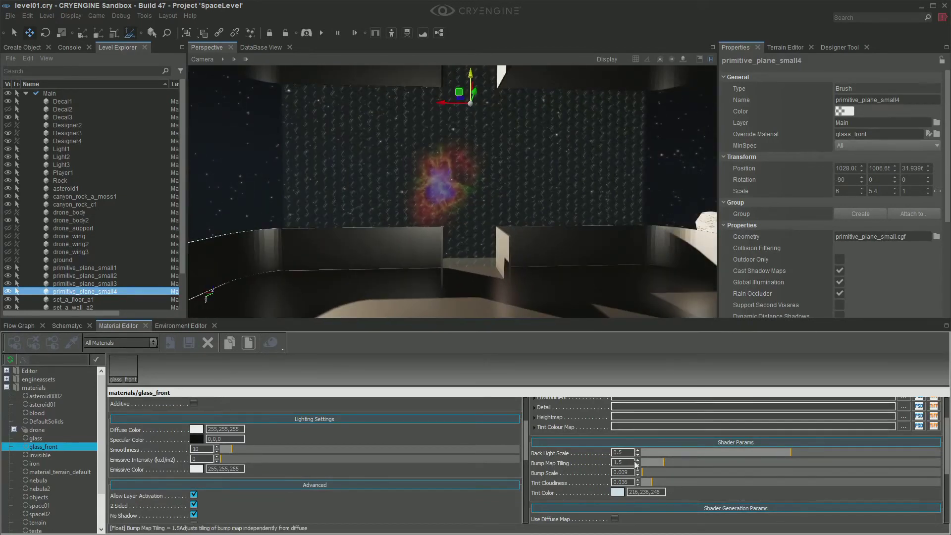
{"action": "left_click", "coordinate": [639, 461]}
{"action": "left_click", "coordinate": [638, 460]}
{"action": "left_click", "coordinate": [638, 460]}
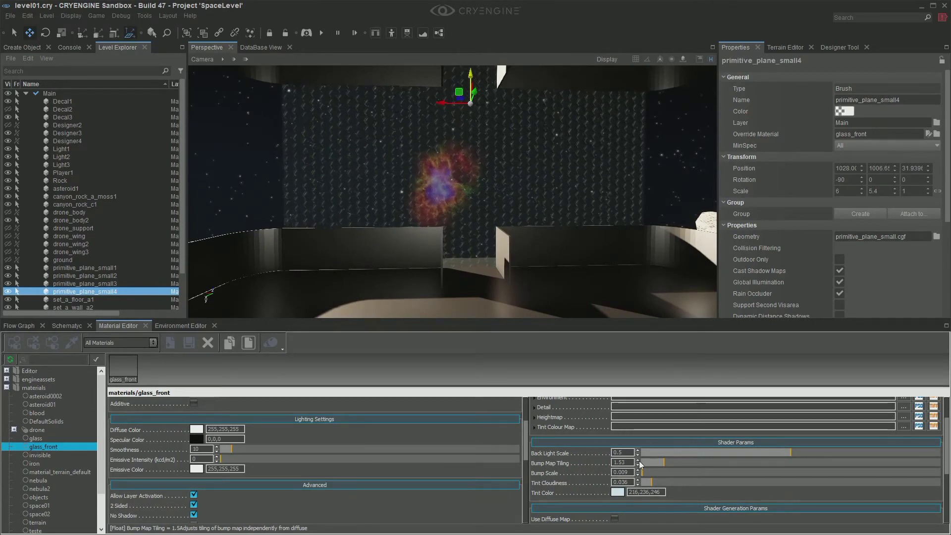
{"action": "left_click", "coordinate": [638, 464]}
- Compare the hexagon size on the nebula window with that on the side window from inside the room
{"action": "right_click_drag", "start_coordinate": [584, 289], "coordinate": [640, 296]}
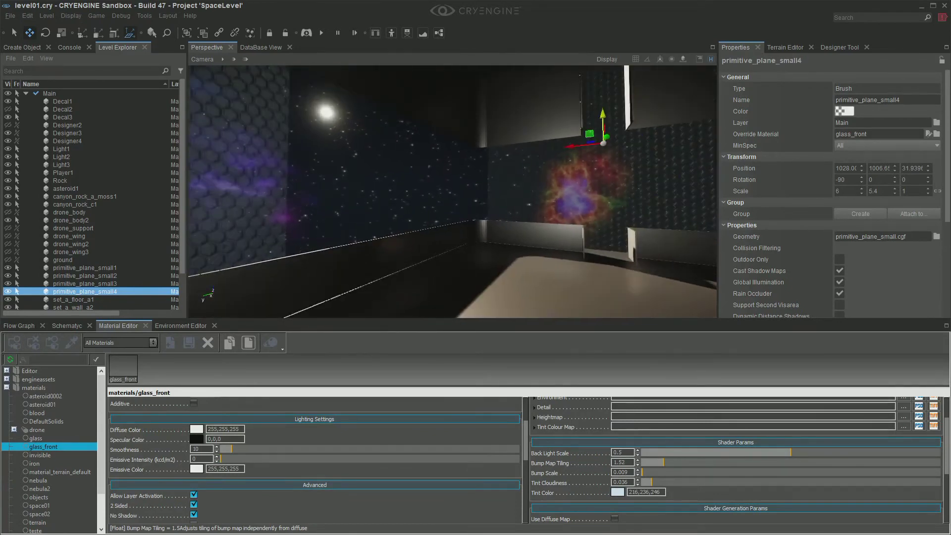
{"action": "right_click_drag", "start_coordinate": [540, 287], "coordinate": [631, 302]}
{"action": "key", "text": "w"}
{"action": "key", "text": "w"}
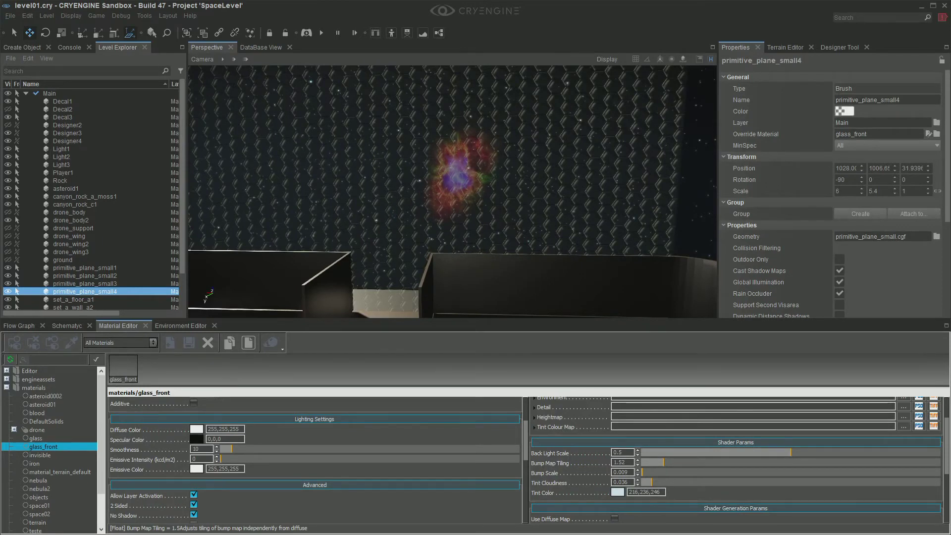
{"action": "right_click_drag", "start_coordinate": [631, 302], "coordinate": [327, 259]}
{"action": "key", "text": "w"}
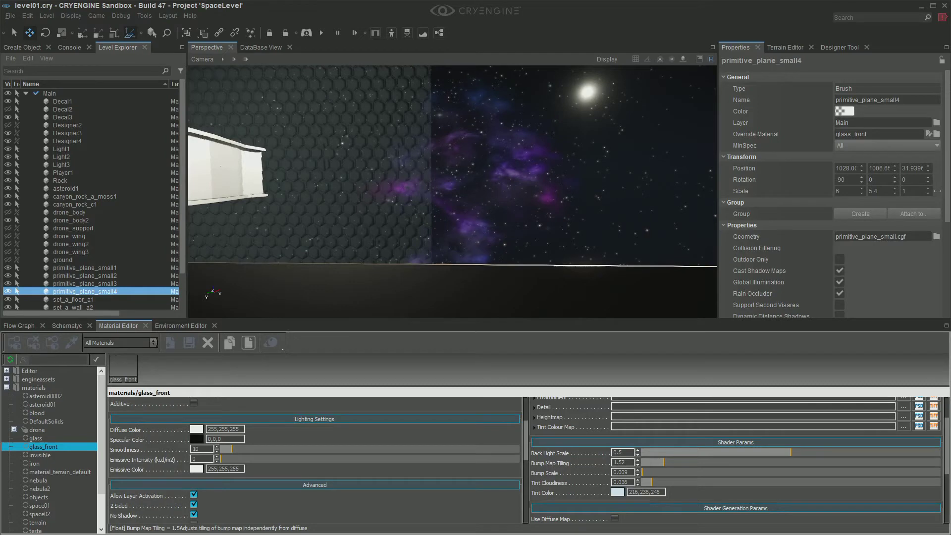
{"action": "right_click_drag", "start_coordinate": [452, 191], "coordinate": [594, 188]}
{"action": "key", "text": "w"}
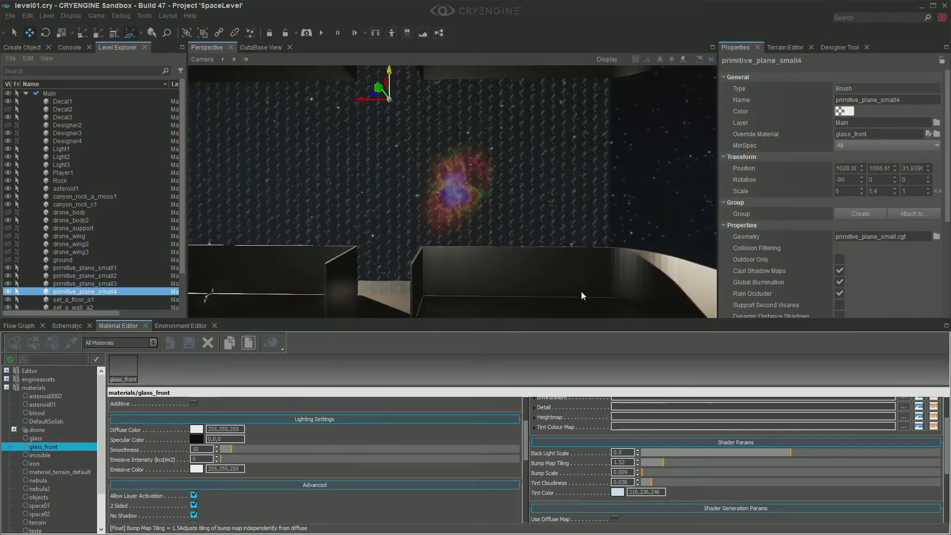
- Inspect the front and side window glass from outside the ship and check which part of the side opening is uncovered
{"action": "key", "text": "d"}
{"action": "right_click_drag", "start_coordinate": [590, 295], "coordinate": [193, 292]}
{"action": "right_click_drag", "start_coordinate": [416, 297], "coordinate": [525, 297]}
{"action": "key", "text": "d"}
{"action": "key", "text": "a"}
{"action": "key", "text": "s"}
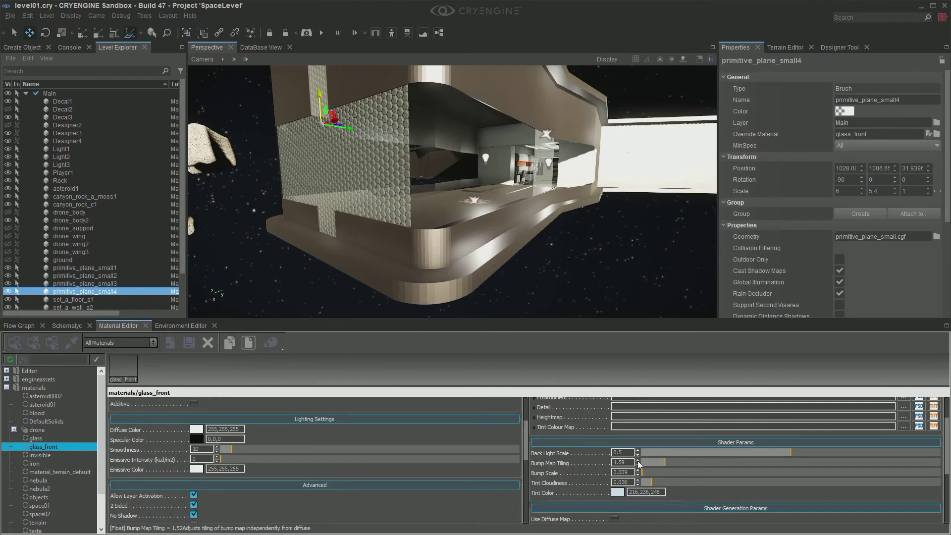
{"action": "key", "text": "d"}
{"action": "right_click_drag", "start_coordinate": [565, 266], "coordinate": [267, 262]}
{"action": "key", "text": "d"}
{"action": "key", "text": "s"}
{"action": "right_click_drag", "start_coordinate": [396, 268], "coordinate": [373, 235]}
{"action": "key", "text": "a"}
{"action": "key", "text": "d"}
{"action": "key", "text": "s"}
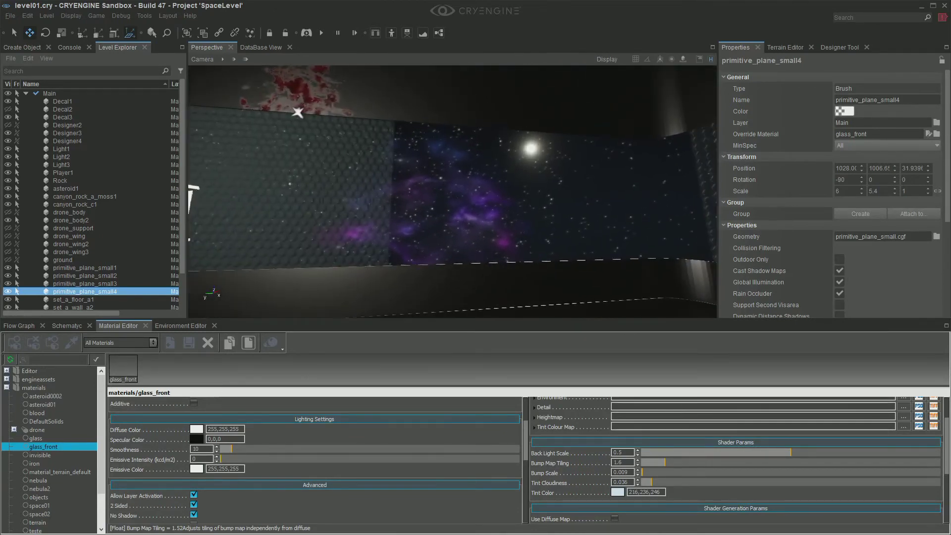
- Duplicate primitive_plane_small1 by copy and paste, and move the copy along the side window to about Y 1010.3, beside the original
{"action": "left_click", "coordinate": [376, 231]}
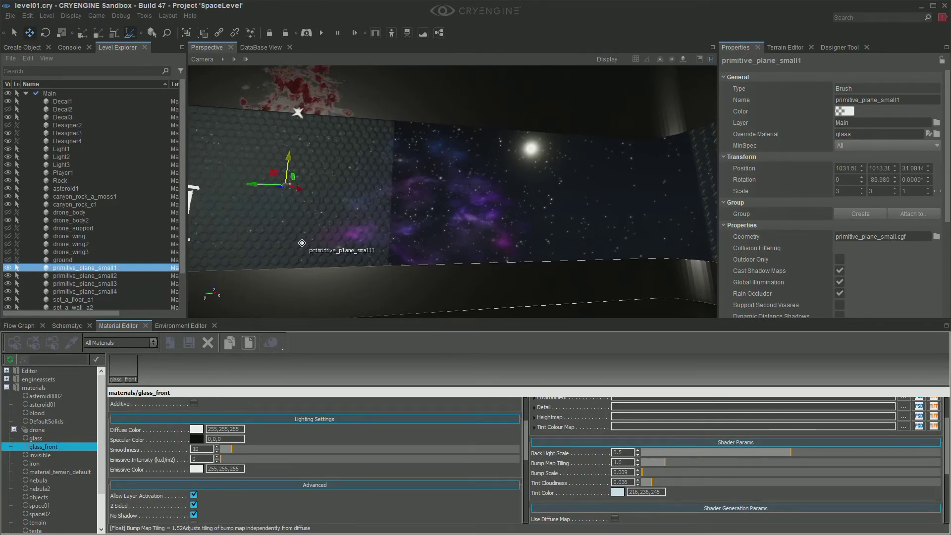
{"action": "left_click", "coordinate": [28, 16]}
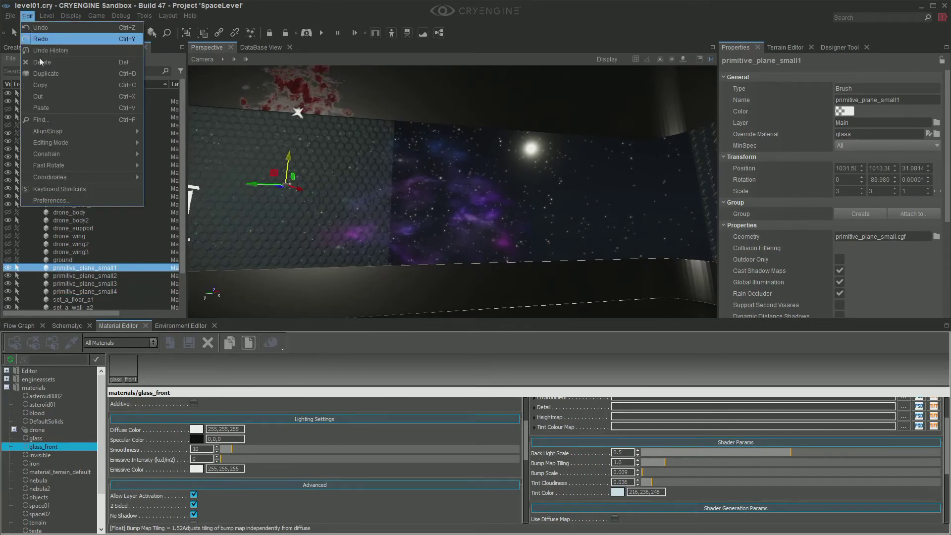
{"action": "left_click", "coordinate": [40, 86]}
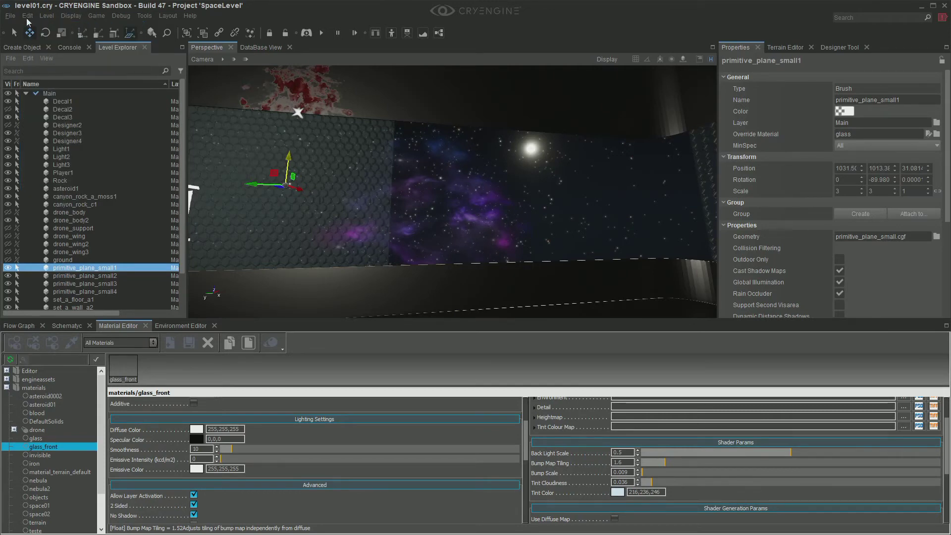
{"action": "left_click", "coordinate": [28, 16]}
{"action": "left_click", "coordinate": [52, 108]}
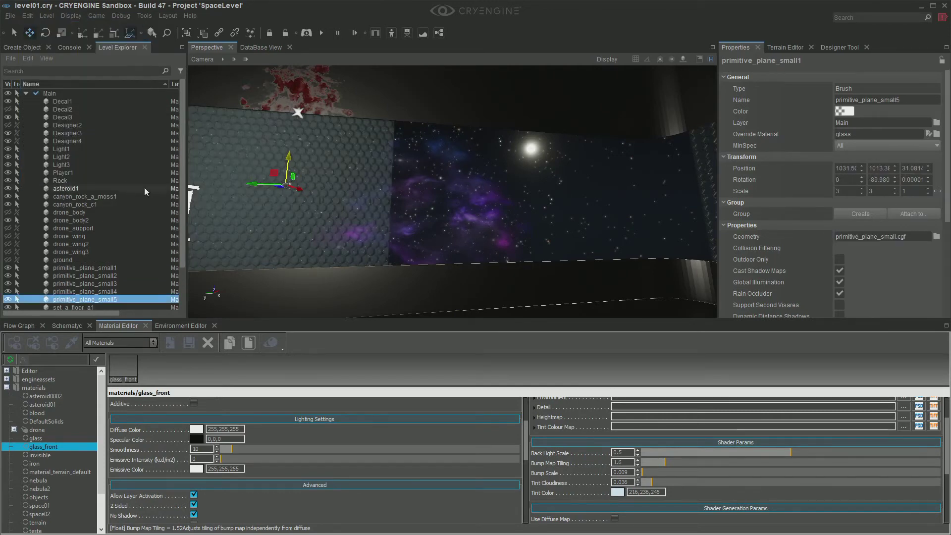
{"action": "left_click_drag", "start_coordinate": [251, 186], "coordinate": [457, 191]}
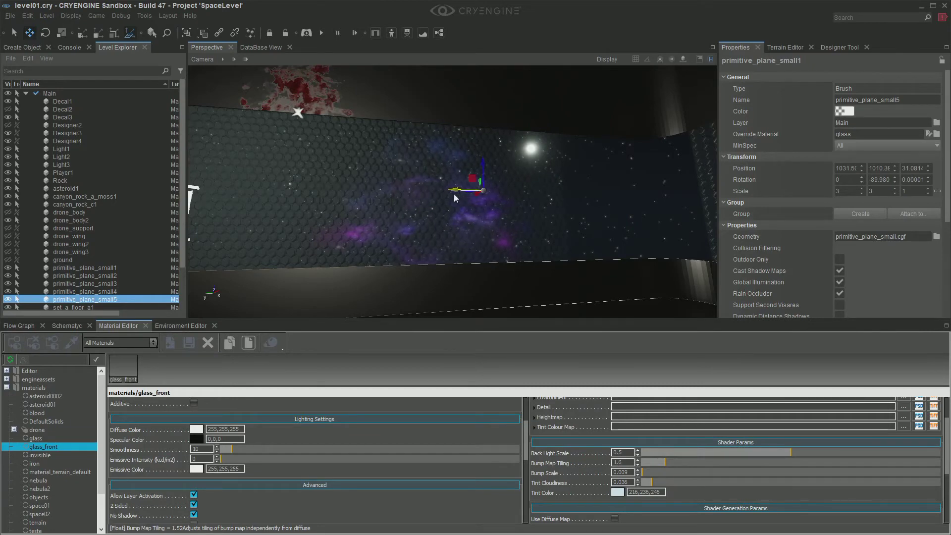
{"action": "right_click_drag", "start_coordinate": [399, 259], "coordinate": [455, 186]}
{"action": "right_click_drag", "start_coordinate": [490, 259], "coordinate": [401, 264]}
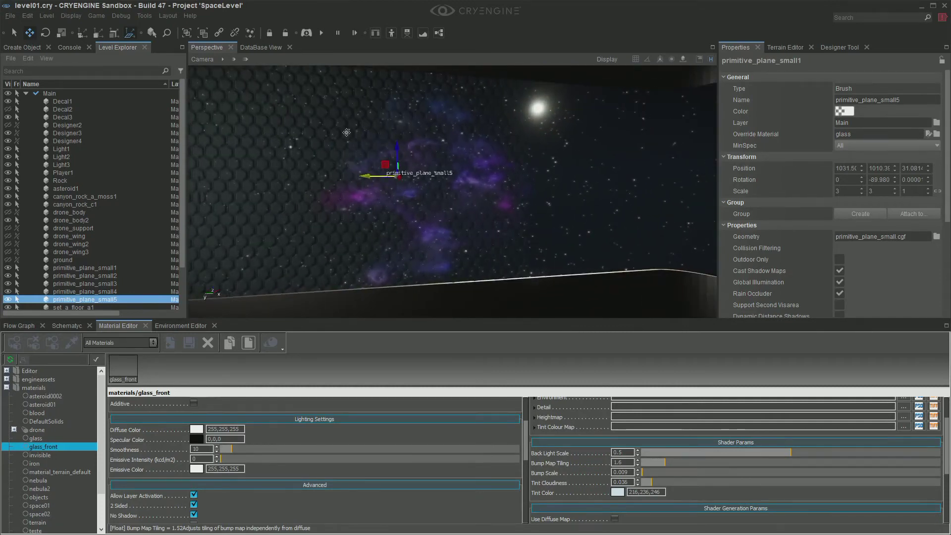
- Move the copy primitive_plane_small5 along the side window toward the uncovered end of the opening, and deselect it
{"action": "right_click_drag", "start_coordinate": [511, 198], "coordinate": [267, 179]}
{"action": "key", "text": "d"}
{"action": "key", "text": "a"}
{"action": "key", "text": "a"}
{"action": "key", "text": "d"}
{"action": "right_click_drag", "start_coordinate": [594, 197], "coordinate": [600, 197]}
{"action": "key", "text": "d"}
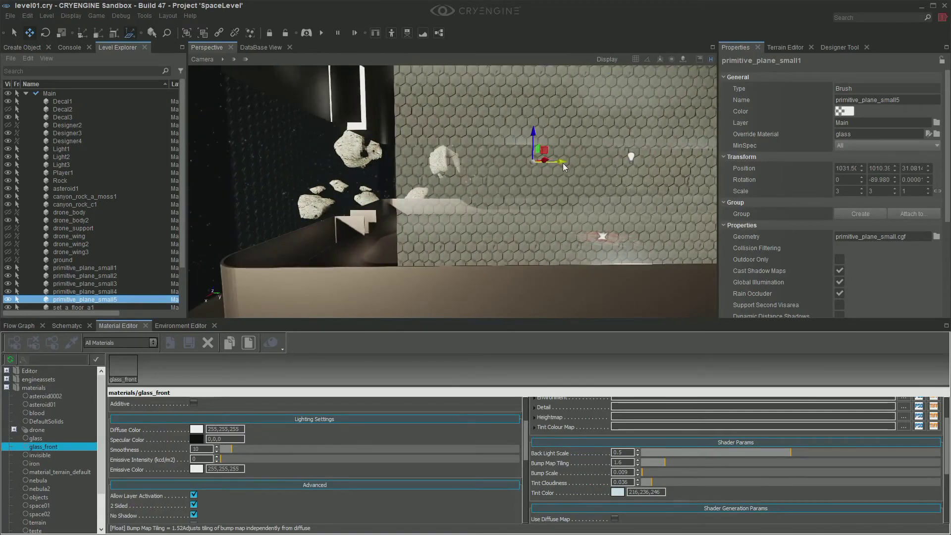
{"action": "left_click_drag", "start_coordinate": [563, 162], "coordinate": [400, 168]}
{"action": "key", "text": "d"}
{"action": "right_click_drag", "start_coordinate": [575, 191], "coordinate": [198, 189]}
{"action": "left_click", "coordinate": [622, 189]}
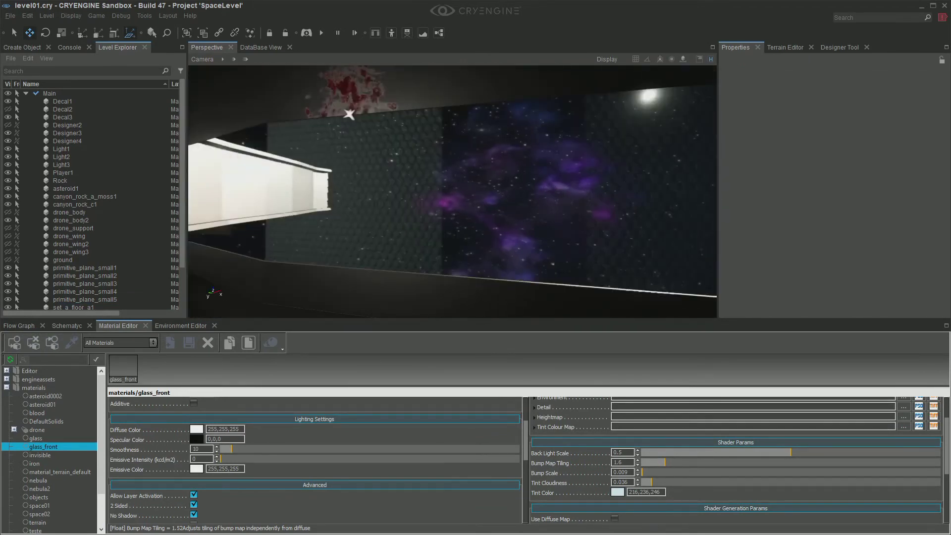
- Move primitive_plane_small1 along the side window to about X 1031.5, Y 1011.5, next to primitive_plane_small5
{"action": "left_click", "coordinate": [414, 210]}
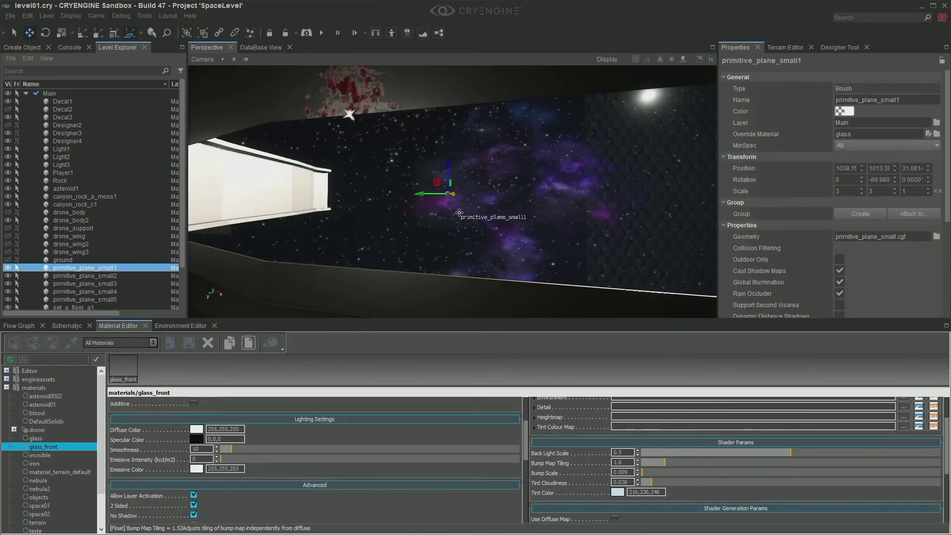
{"action": "right_click_drag", "start_coordinate": [381, 197], "coordinate": [391, 232]}
{"action": "left_click_drag", "start_coordinate": [385, 223], "coordinate": [543, 235]}
{"action": "key", "text": "d"}
{"action": "right_click_drag", "start_coordinate": [427, 220], "coordinate": [415, 236]}
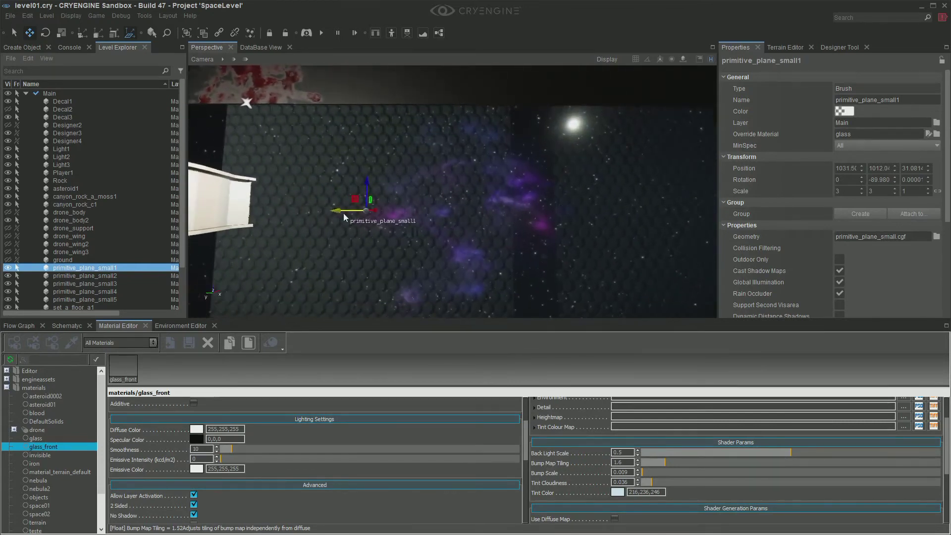
{"action": "left_click_drag", "start_coordinate": [343, 214], "coordinate": [387, 215]}
- Duplicate primitive_plane_small1 by copy and paste, and move the copy to about Y 1014.5, over the next uncovered part of the side window
{"action": "right_click_drag", "start_coordinate": [322, 228], "coordinate": [39, 228]}
{"action": "key", "text": "s"}
{"action": "key", "text": "d"}
{"action": "right_click_drag", "start_coordinate": [452, 191], "coordinate": [431, 192]}
{"action": "key", "text": "d"}
{"action": "key", "text": "a"}
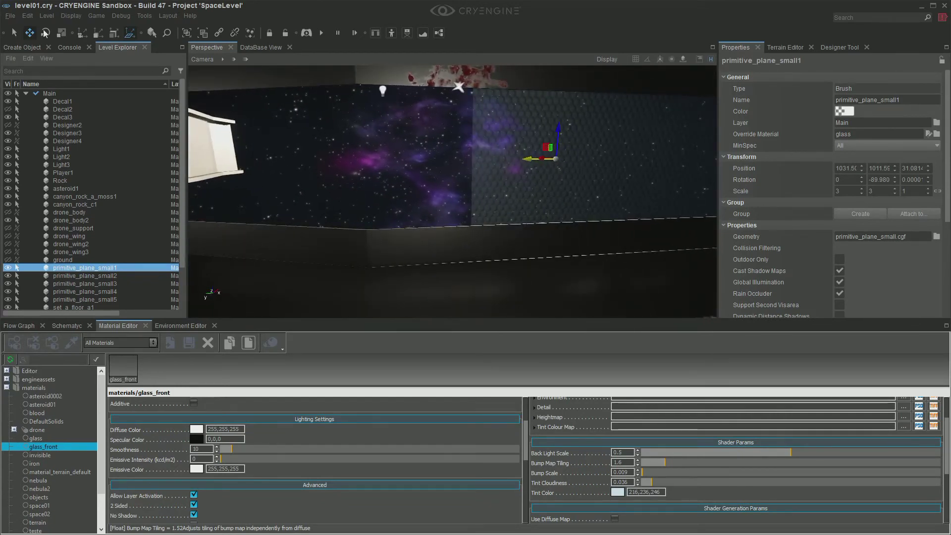
{"action": "left_click", "coordinate": [28, 16]}
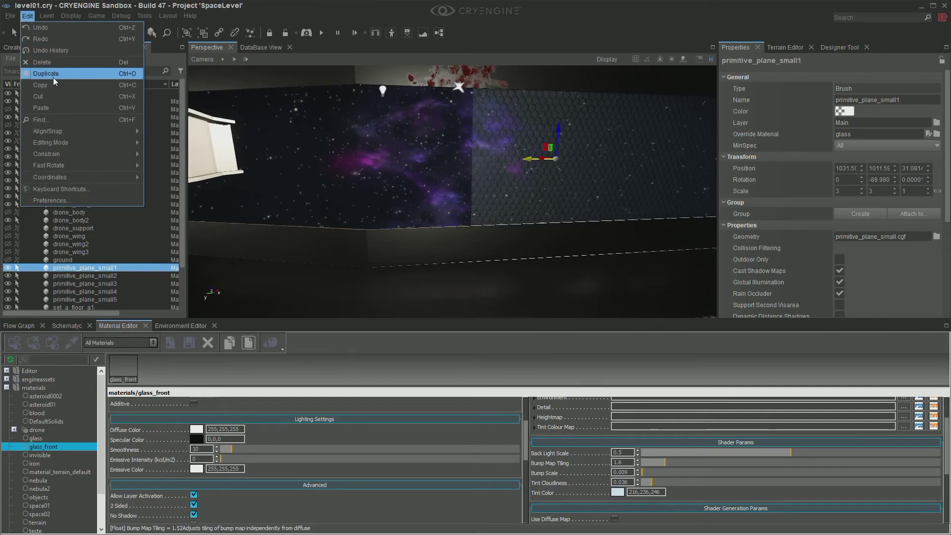
{"action": "left_click", "coordinate": [58, 103]}
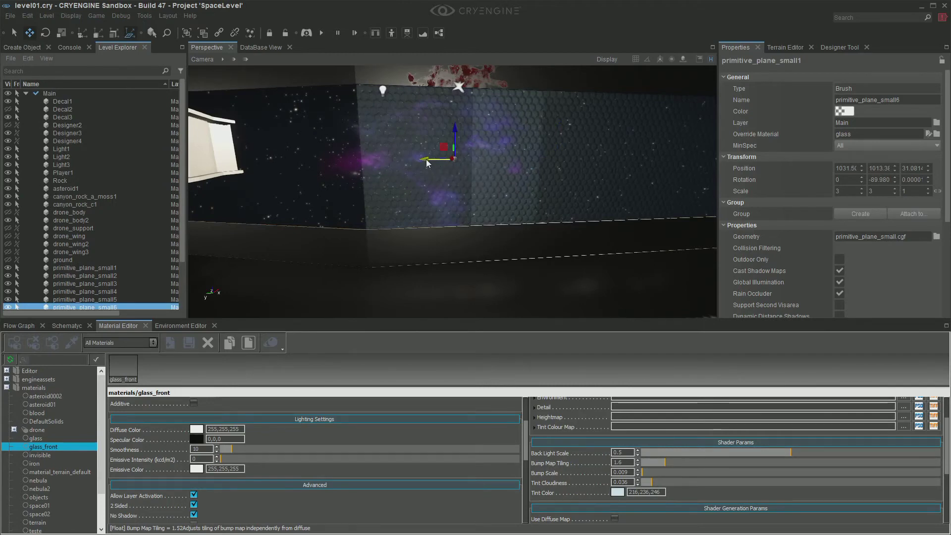
{"action": "left_click_drag", "start_coordinate": [426, 159], "coordinate": [350, 168]}
- Set primitive_plane_small6's Y scale to 2, refine it to 1.8, and move it to about Y 1013.9 against its neighbouring glass plane
{"action": "mouse_move", "coordinate": [350, 168]}
{"action": "right_mouse_down"}
{"action": "mouse_move", "coordinate": [500, 166]}
{"action": "mouse_move", "coordinate": [307, 166]}
{"action": "mouse_move", "coordinate": [356, 164]}
{"action": "mouse_move", "coordinate": [421, 129]}
{"action": "mouse_move", "coordinate": [404, 126]}
{"action": "mouse_move", "coordinate": [426, 187]}
{"action": "mouse_move", "coordinate": [354, 177]}
{"action": "right_mouse_up"}
{"action": "right_click_drag", "start_coordinate": [608, 161], "coordinate": [612, 157]}
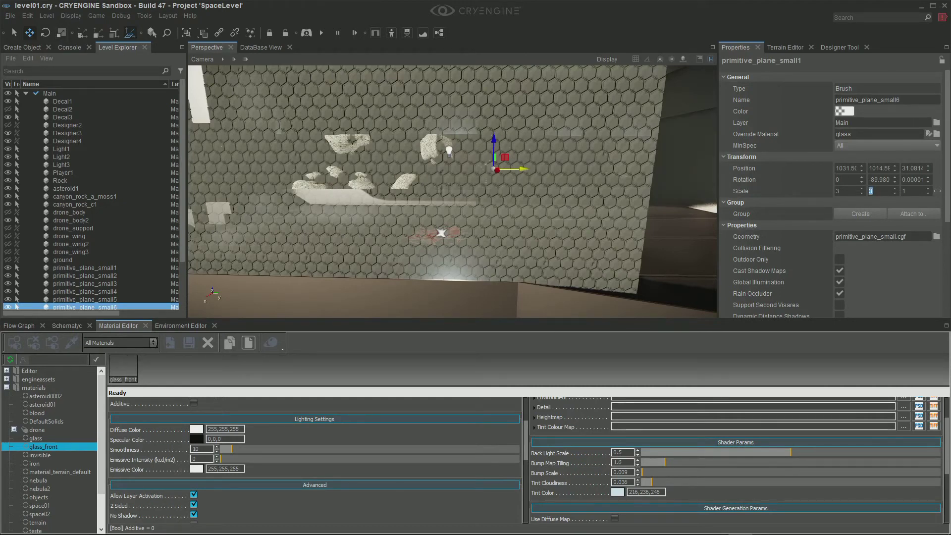
{"action": "key", "text": "Return"}
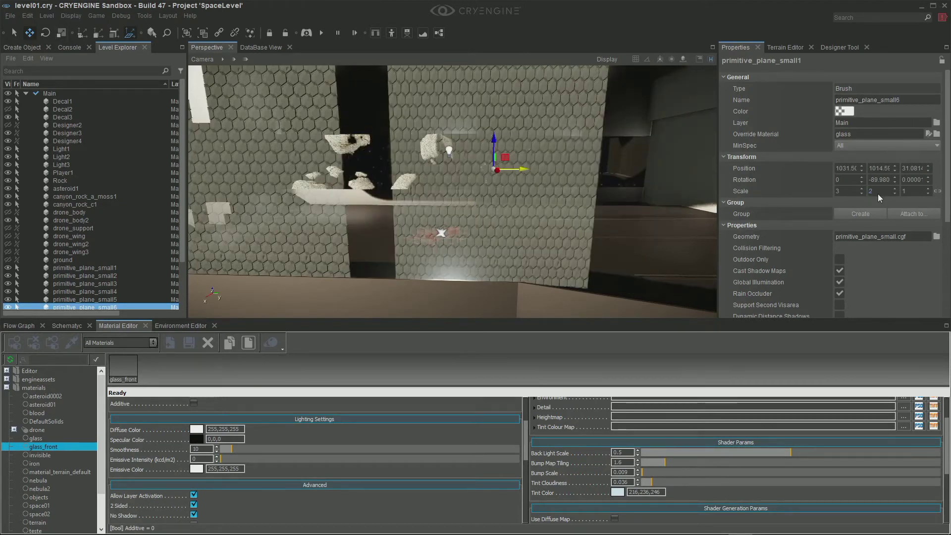
{"action": "left_click_drag", "start_coordinate": [523, 173], "coordinate": [469, 175]}
{"action": "right_click_drag", "start_coordinate": [599, 198], "coordinate": [406, 198]}
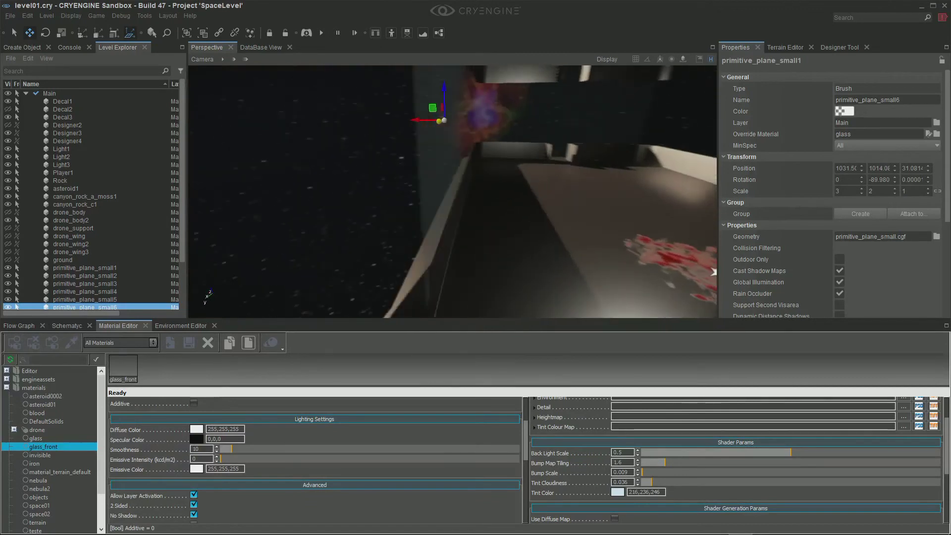
{"action": "right_click_drag", "start_coordinate": [713, 271], "coordinate": [498, 79]}
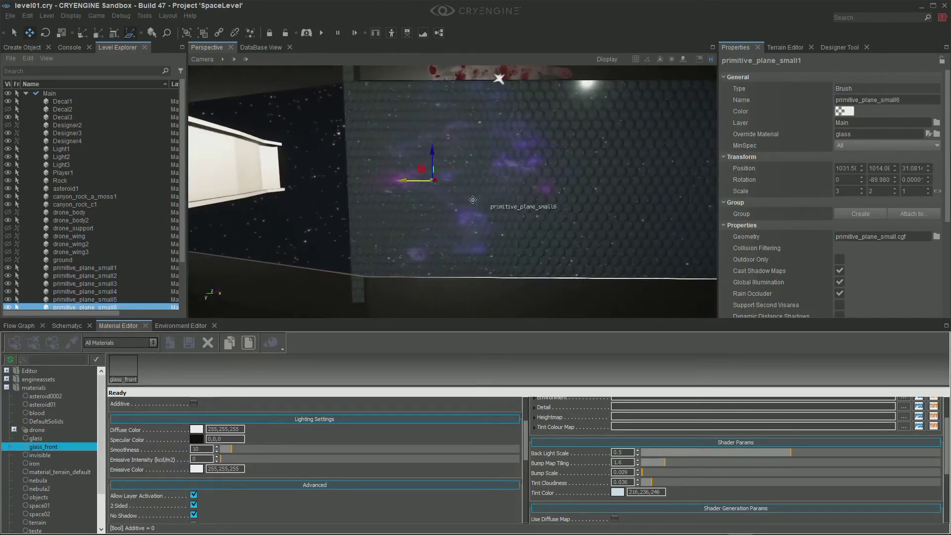
{"action": "mouse_move", "coordinate": [411, 181]}
{"action": "left_mouse_down"}
{"action": "mouse_move", "coordinate": [397, 179]}
{"action": "mouse_move", "coordinate": [412, 182]}
{"action": "left_mouse_up"}
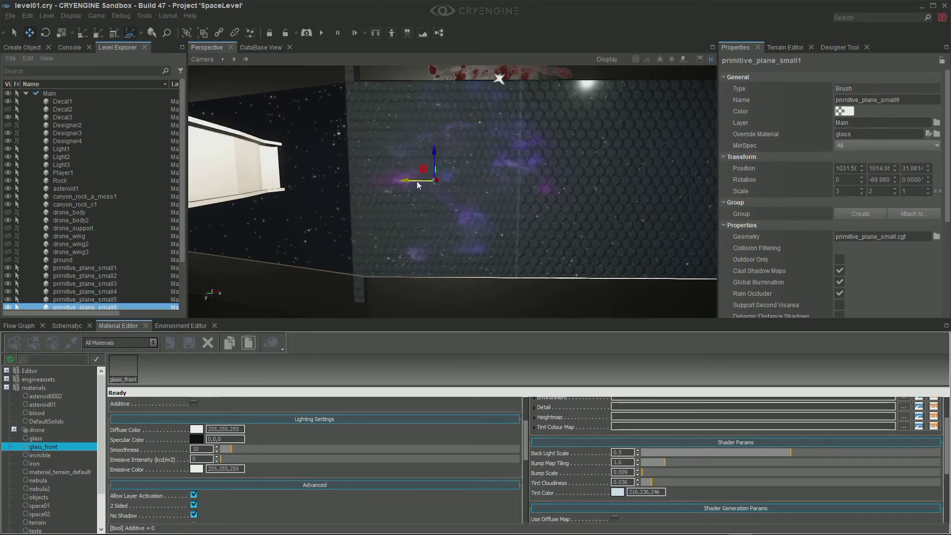
{"action": "left_click_drag", "start_coordinate": [415, 180], "coordinate": [415, 182]}
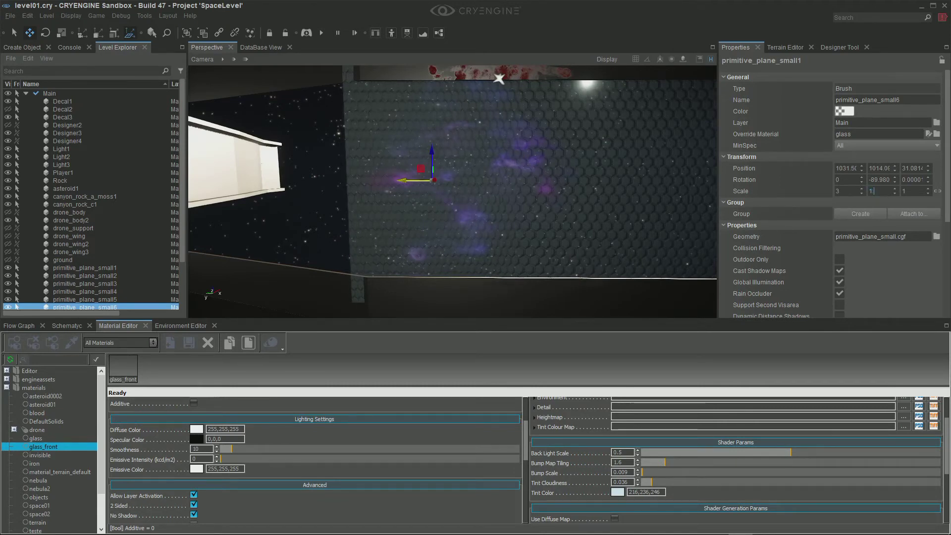
{"action": "key", "text": "Return"}
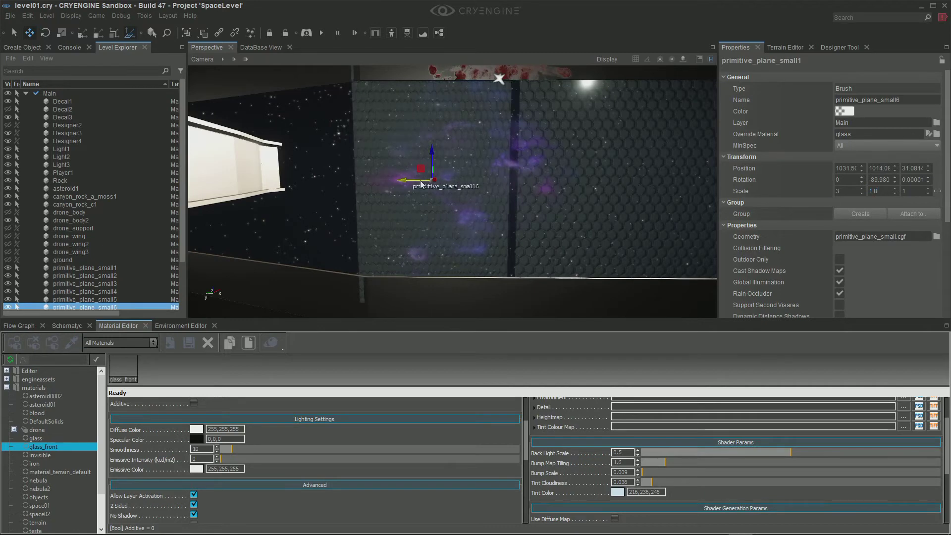
{"action": "left_click_drag", "start_coordinate": [404, 181], "coordinate": [418, 183]}
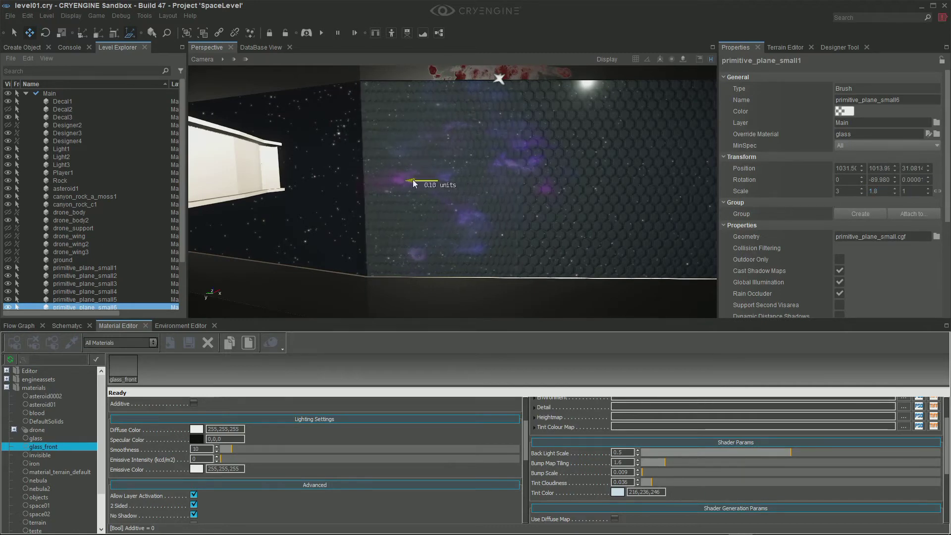
{"action": "left_click_drag", "start_coordinate": [412, 179], "coordinate": [412, 179]}
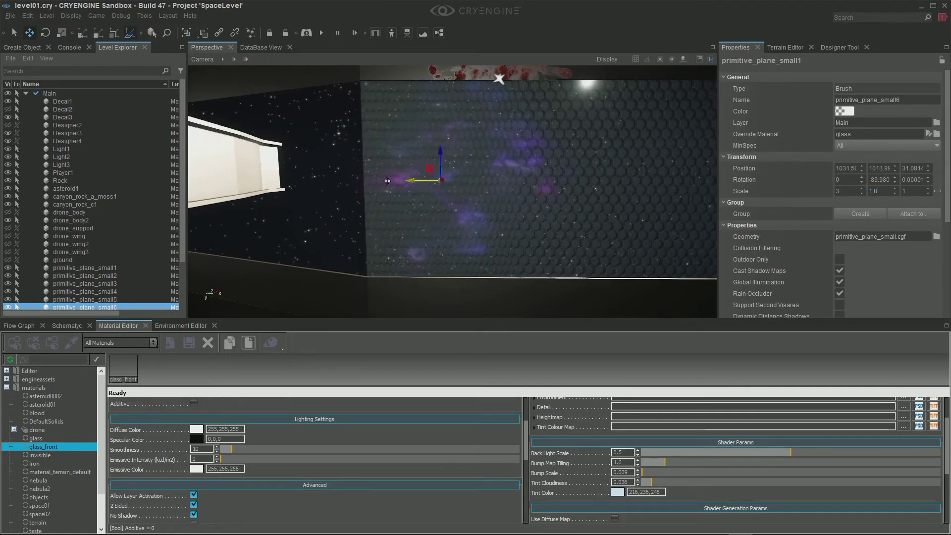
- Duplicate primitive_plane_small1 again by copy and paste, and move the new copy along the side window to about Y 1016.1
{"action": "right_click_drag", "start_coordinate": [296, 191], "coordinate": [213, 203]}
{"action": "right_click_drag", "start_coordinate": [337, 199], "coordinate": [363, 180]}
{"action": "left_click", "coordinate": [525, 163]}
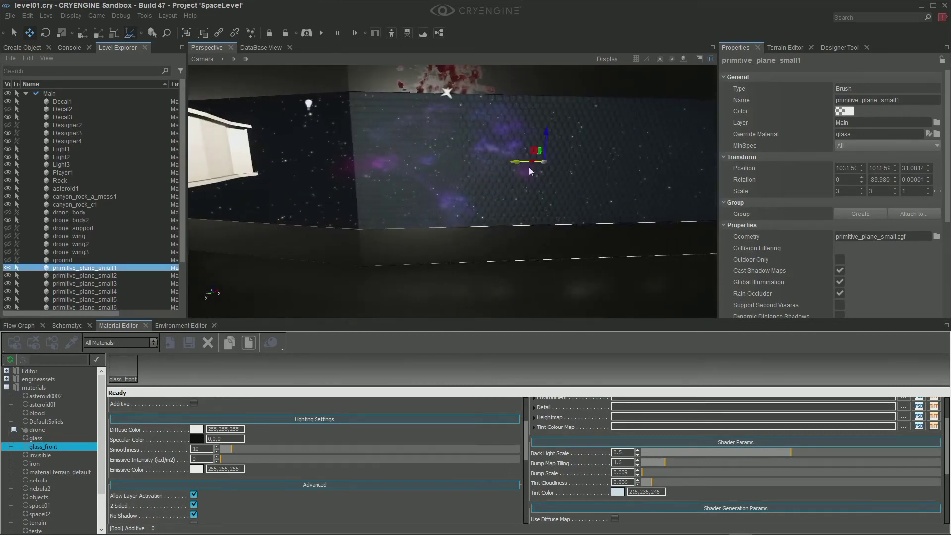
{"action": "left_click", "coordinate": [27, 16]}
{"action": "left_click", "coordinate": [52, 85]}
{"action": "left_click", "coordinate": [32, 17]}
{"action": "left_click", "coordinate": [53, 107]}
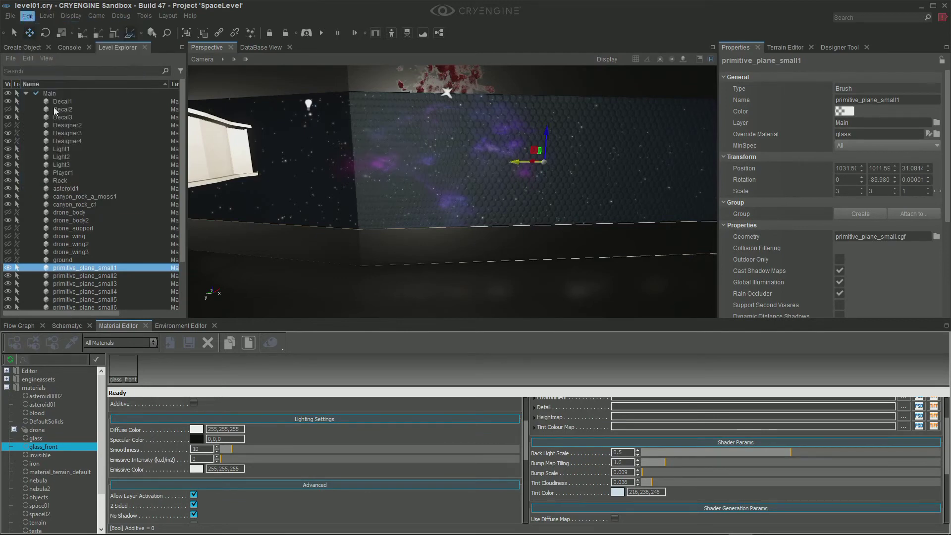
{"action": "left_click_drag", "start_coordinate": [521, 165], "coordinate": [252, 173]}
- Move primitive_plane_small7 farther along the ship's side to about Y 1021.0, at the window section beside the white wall
{"action": "key", "text": "a"}
{"action": "mouse_move", "coordinate": [488, 243]}
{"action": "right_mouse_down"}
{"action": "mouse_move", "coordinate": [584, 243]}
{"action": "mouse_move", "coordinate": [491, 244]}
{"action": "mouse_move", "coordinate": [491, 232]}
{"action": "right_mouse_up"}
{"action": "right_click_drag", "start_coordinate": [604, 146], "coordinate": [577, 149]}
{"action": "key", "text": "d"}
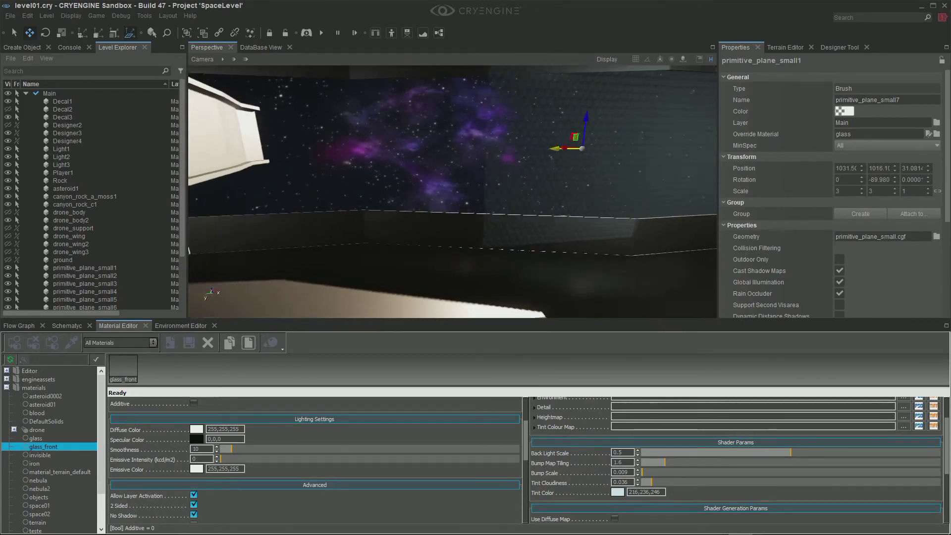
{"action": "key", "text": "d"}
{"action": "right_click_drag", "start_coordinate": [565, 191], "coordinate": [542, 153]}
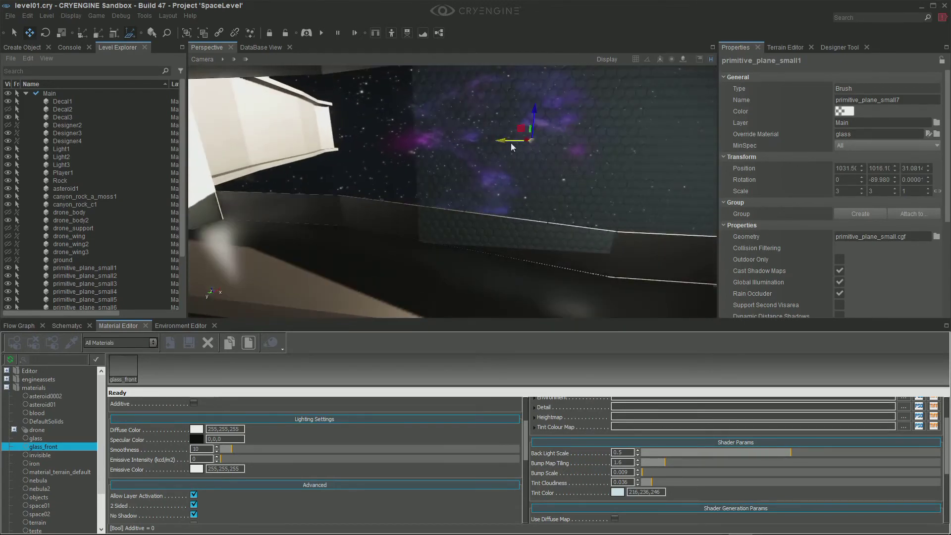
{"action": "left_click_drag", "start_coordinate": [508, 141], "coordinate": [254, 141]}
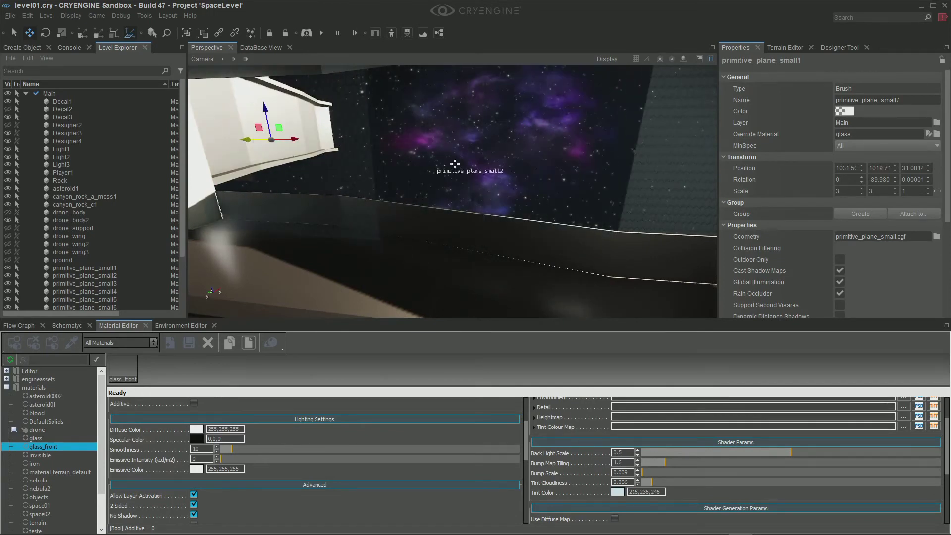
{"action": "right_click_drag", "start_coordinate": [455, 164], "coordinate": [297, 168]}
{"action": "key", "text": "d"}
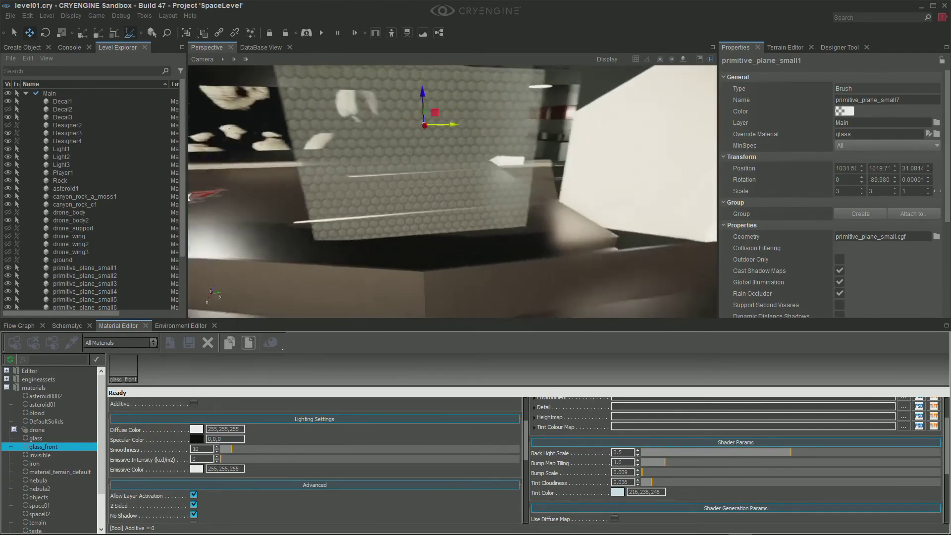
{"action": "right_click_drag", "start_coordinate": [426, 165], "coordinate": [437, 137]}
{"action": "left_click_drag", "start_coordinate": [354, 133], "coordinate": [459, 179]}
- Shift primitive_plane_small7 perpendicular to the side window to about X 1032.7
{"action": "key", "text": "a"}
{"action": "right_click_drag", "start_coordinate": [459, 180], "coordinate": [562, 168]}
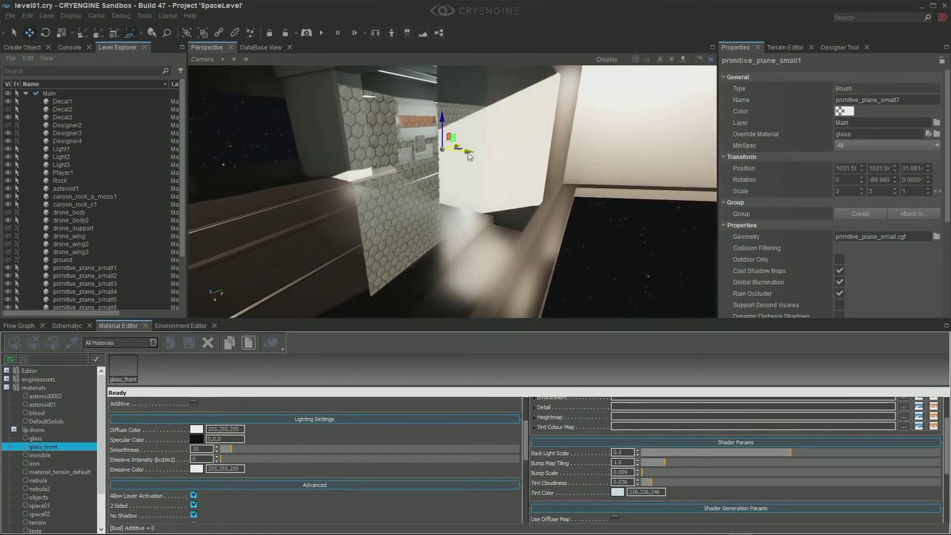
{"action": "left_click_drag", "start_coordinate": [469, 156], "coordinate": [558, 192]}
{"action": "key", "text": "d"}
{"action": "right_click_drag", "start_coordinate": [607, 198], "coordinate": [590, 171]}
{"action": "key", "text": "a"}
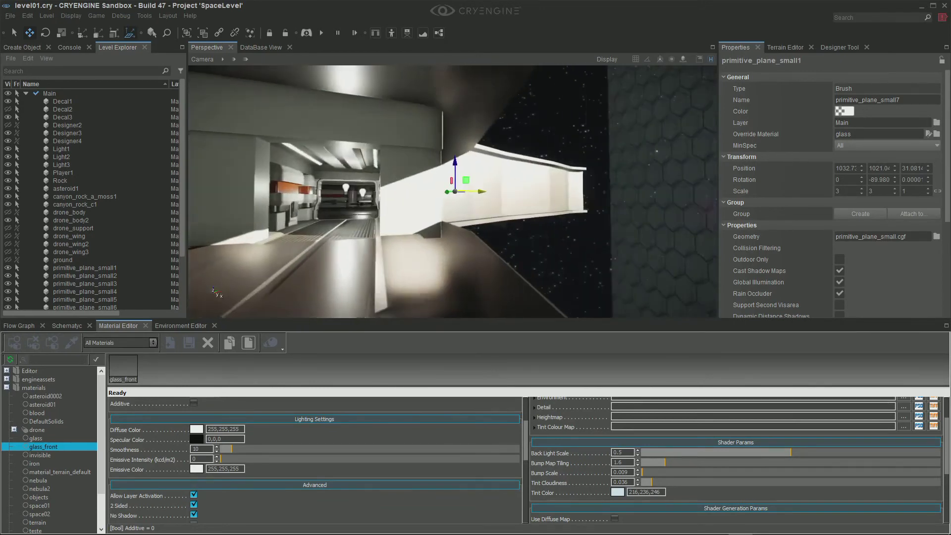
- Fine-tune primitive_plane_small7's position to about X 1032.70, Y 1021.1, and check its fit in the side window
{"action": "mouse_move", "coordinate": [648, 196]}
{"action": "right_mouse_down"}
{"action": "mouse_move", "coordinate": [689, 196]}
{"action": "mouse_move", "coordinate": [641, 202]}
{"action": "right_mouse_up"}
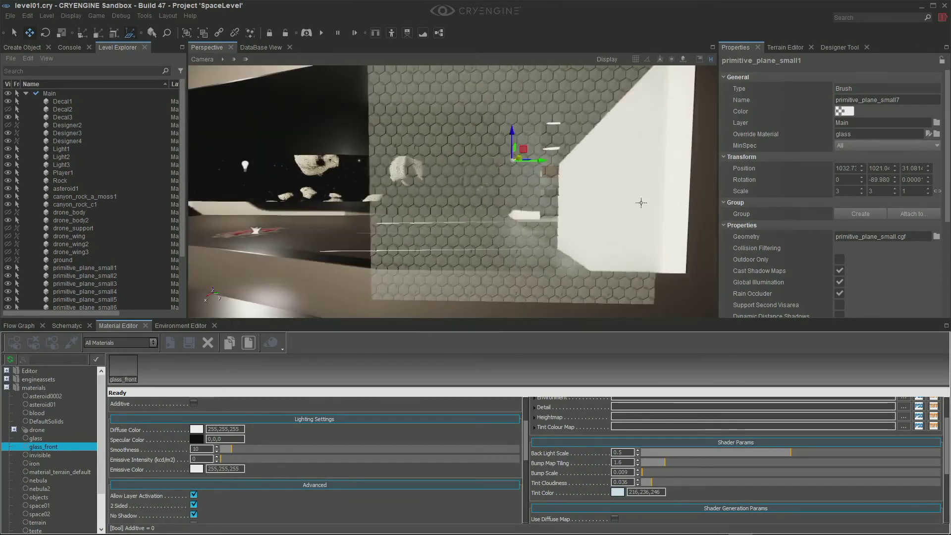
{"action": "mouse_move", "coordinate": [541, 162]}
{"action": "left_mouse_down"}
{"action": "mouse_move", "coordinate": [578, 164]}
{"action": "mouse_move", "coordinate": [549, 165]}
{"action": "left_mouse_up"}
{"action": "right_click_drag", "start_coordinate": [486, 200], "coordinate": [668, 278]}
{"action": "key", "text": "a"}
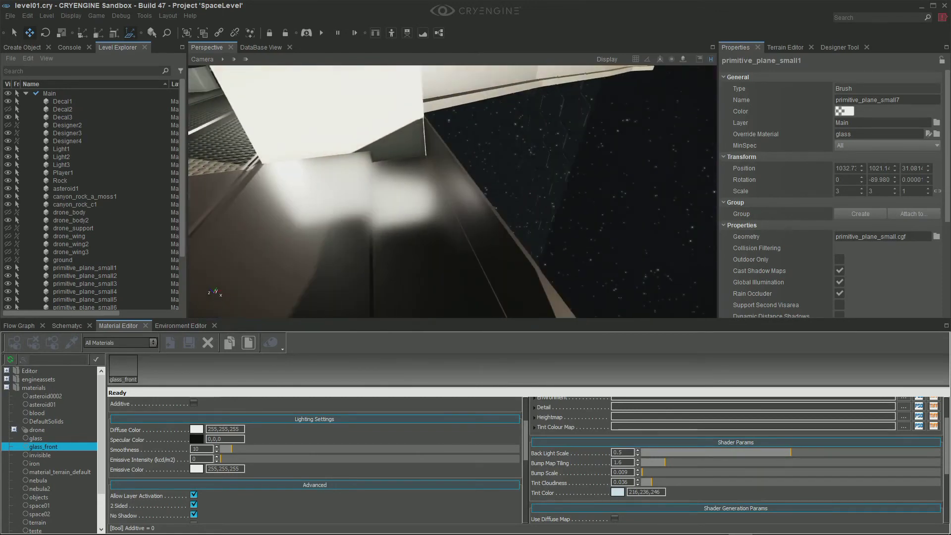
{"action": "right_click_drag", "start_coordinate": [659, 191], "coordinate": [643, 164]}
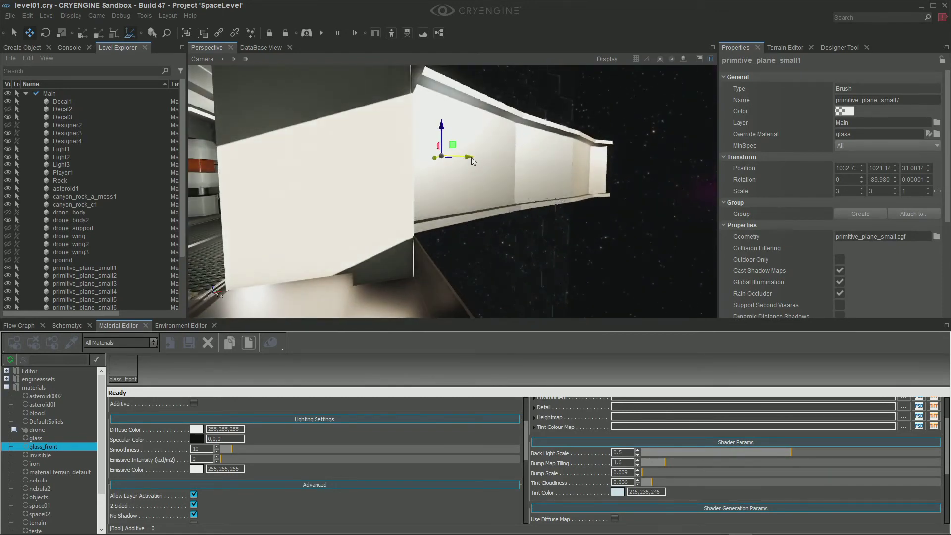
{"action": "left_click_drag", "start_coordinate": [471, 156], "coordinate": [468, 159]}
{"action": "right_click_drag", "start_coordinate": [468, 159], "coordinate": [337, 164]}
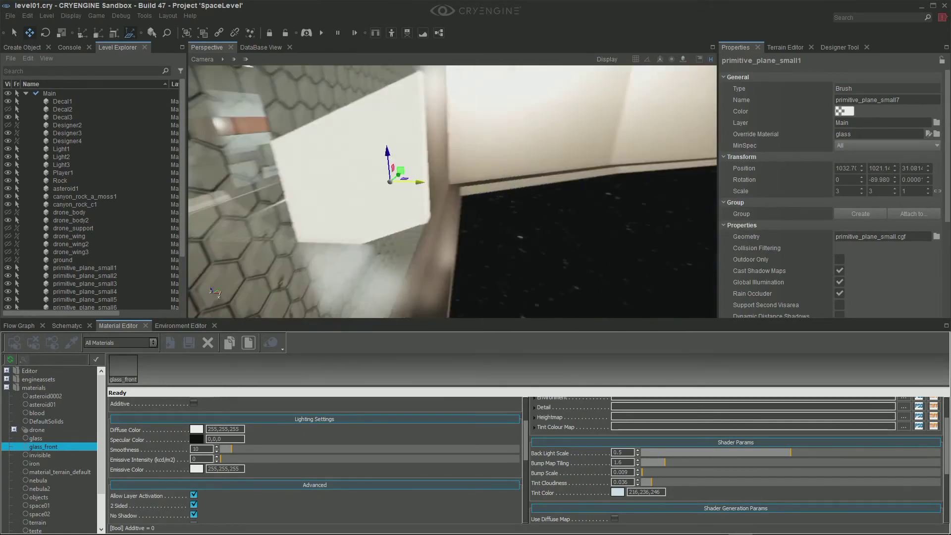
{"action": "right_click_drag", "start_coordinate": [448, 179], "coordinate": [407, 148]}
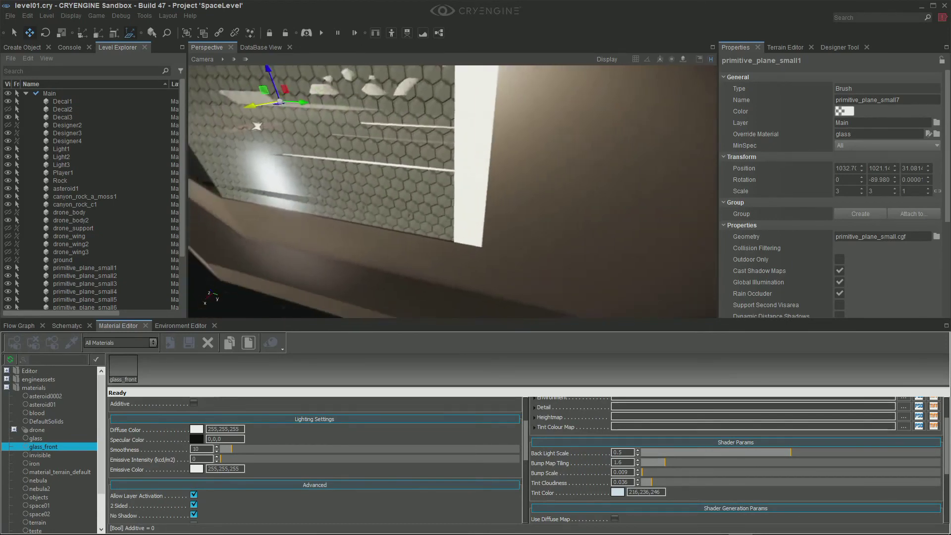
{"action": "right_click_drag", "start_coordinate": [407, 148], "coordinate": [283, 176]}
{"action": "key", "text": "w"}
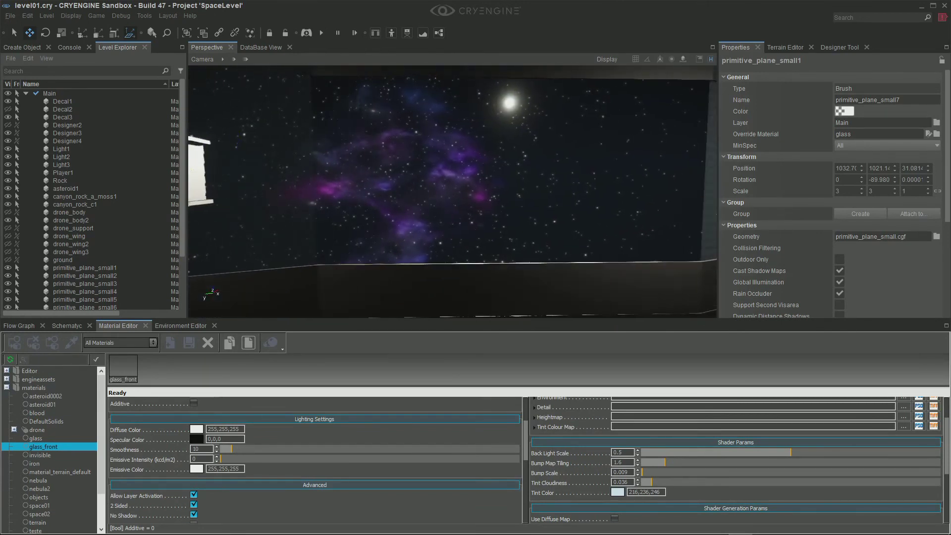
{"action": "right_click_drag", "start_coordinate": [282, 175], "coordinate": [337, 185]}
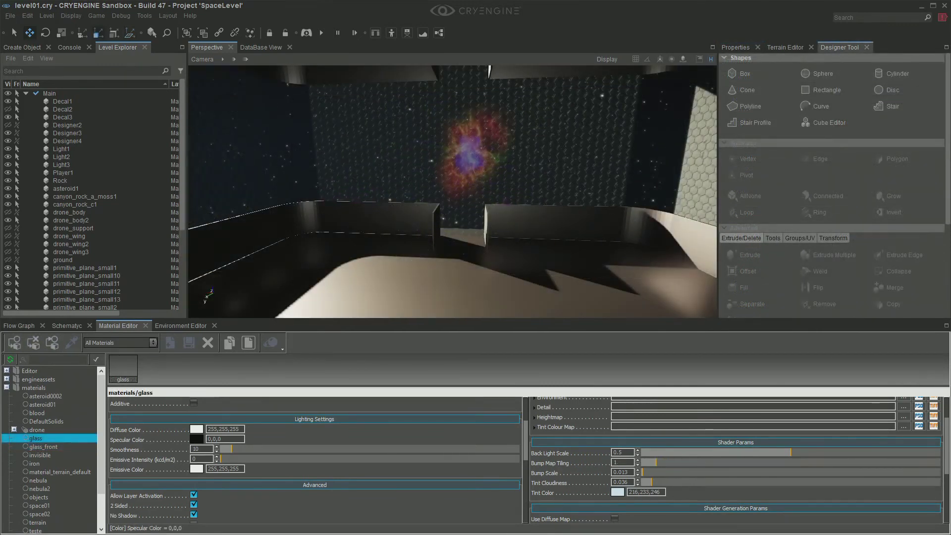
- Select Designer4 at the ship's curved front and pick the narrow middle face of the curve in polygon selection mode
{"action": "right_click_drag", "start_coordinate": [452, 191], "coordinate": [483, 254]}
{"action": "key", "text": "w"}
{"action": "key", "text": "d"}
{"action": "key", "text": "w"}
{"action": "key", "text": "s"}
{"action": "key", "text": "d"}
{"action": "key", "text": "w"}
{"action": "key", "text": "w"}
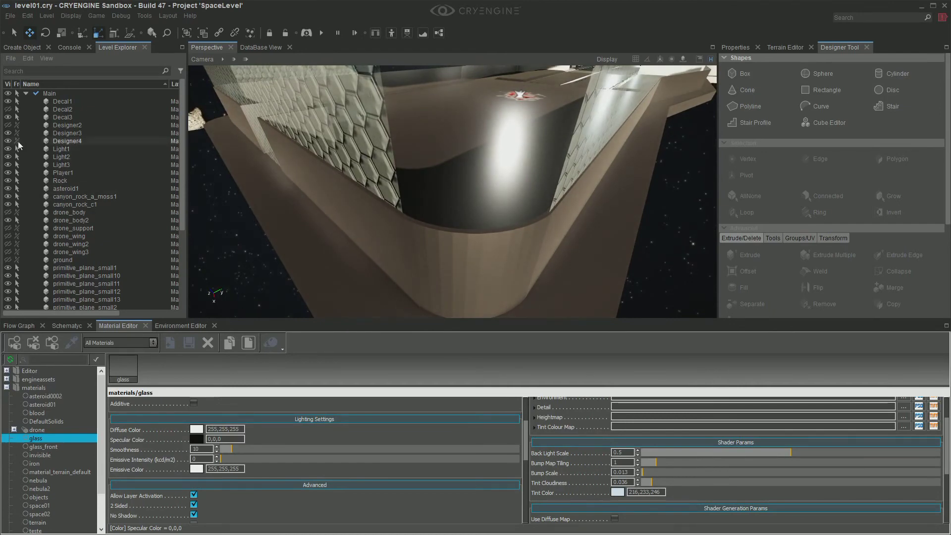
{"action": "left_click", "coordinate": [467, 249]}
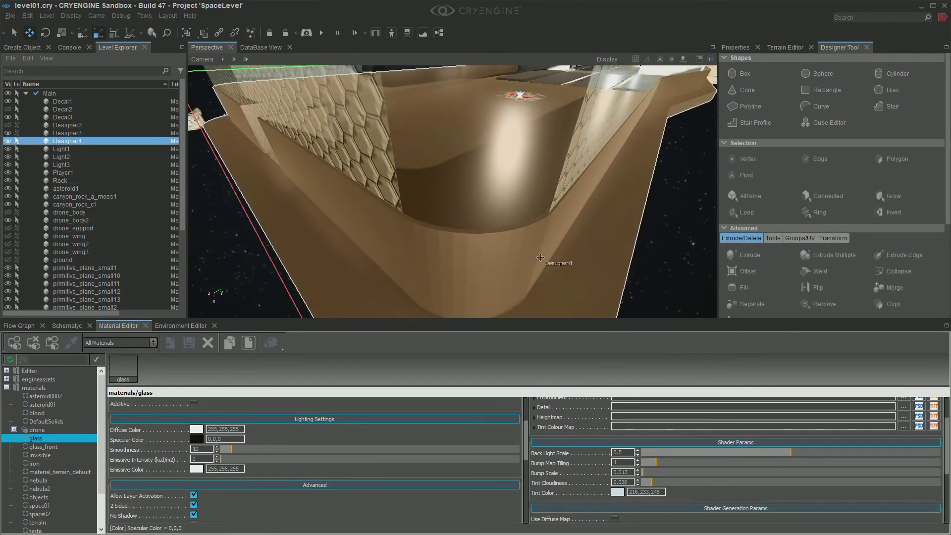
{"action": "left_click", "coordinate": [872, 163]}
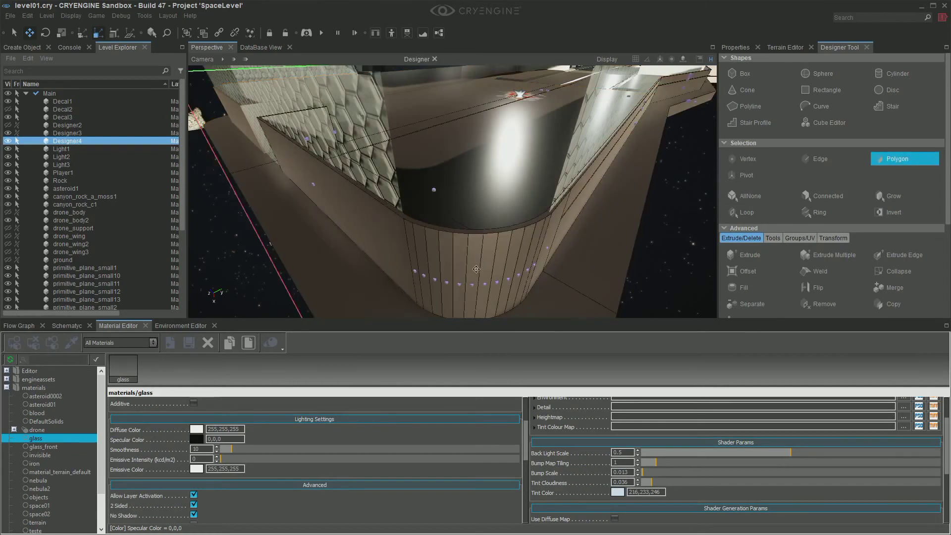
{"action": "right_click_drag", "start_coordinate": [583, 267], "coordinate": [616, 292]}
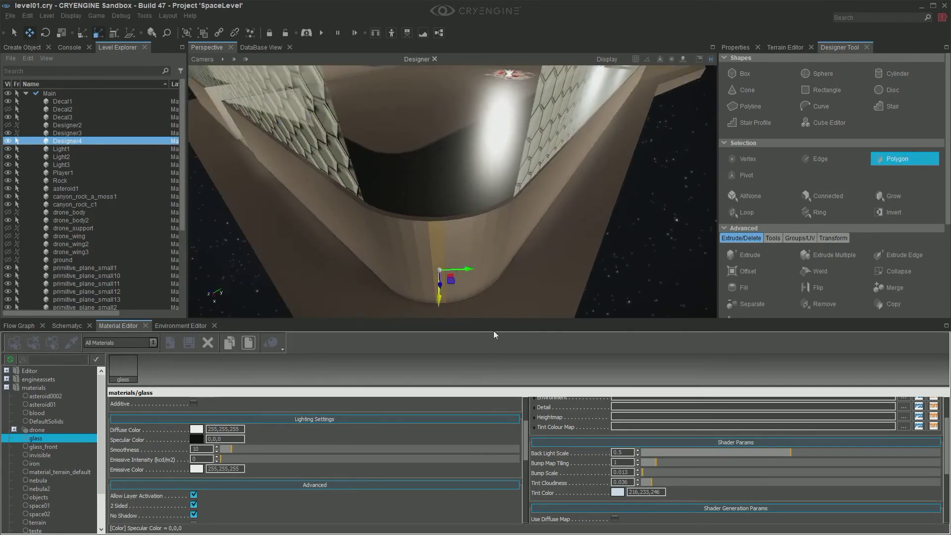
- Extrude the narrow vertical faces in the middle of Designer4's curved front slightly outward, one after another
{"action": "left_click", "coordinate": [749, 256]}
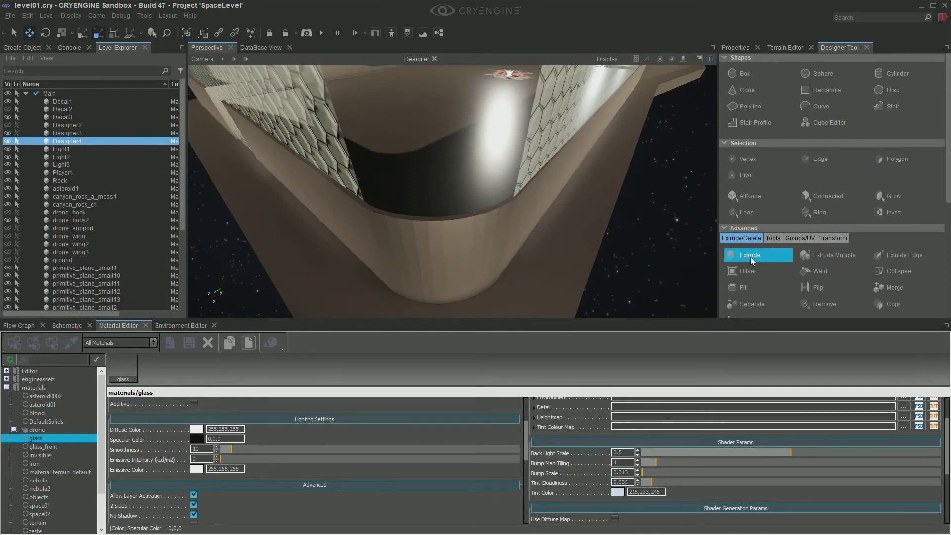
{"action": "left_click_drag", "start_coordinate": [438, 260], "coordinate": [450, 260]}
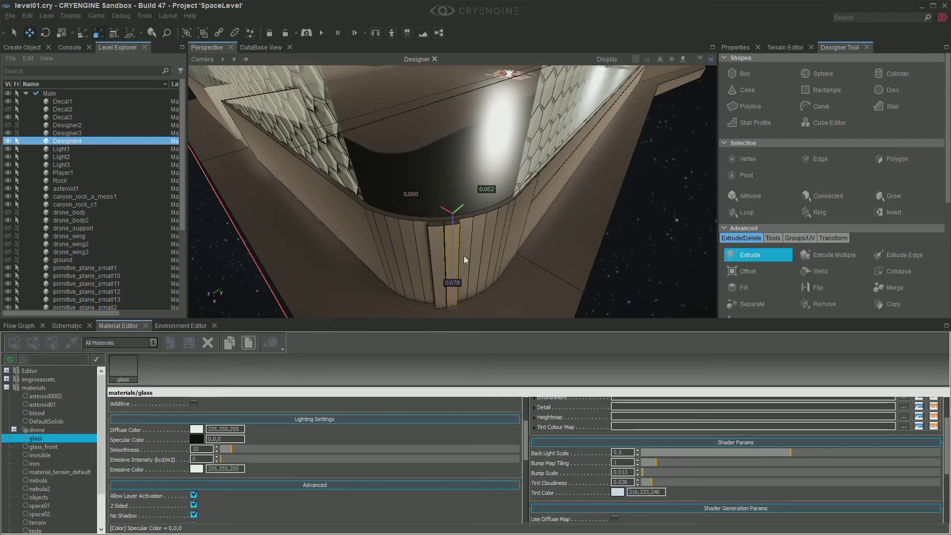
{"action": "left_click", "coordinate": [464, 256]}
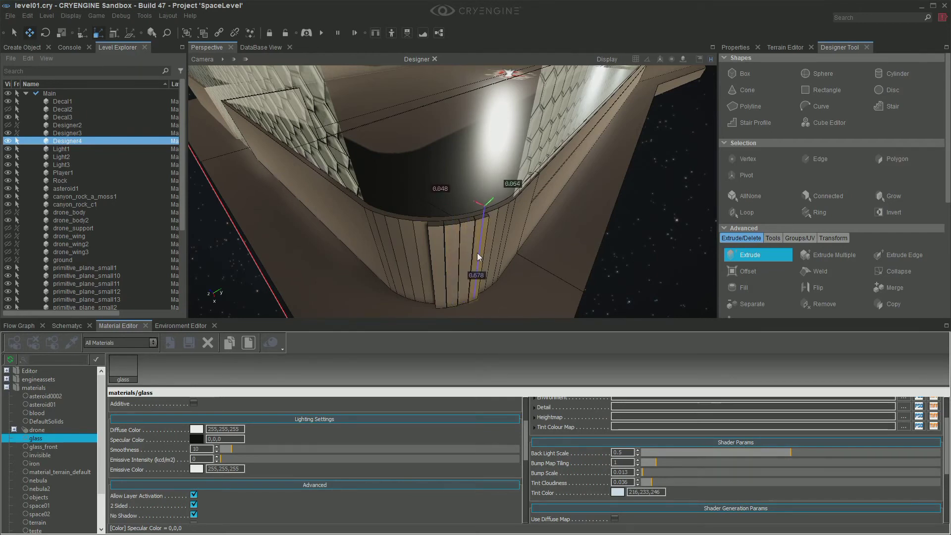
{"action": "left_click", "coordinate": [487, 241]}
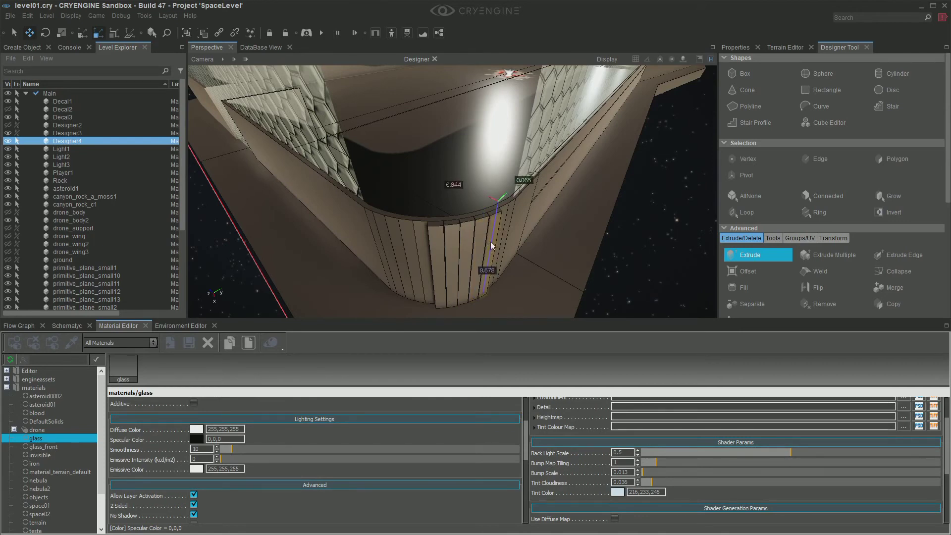
- Extrude the remaining narrow faces at both ends of the curved front outward to the same depth
{"action": "right_click_drag", "start_coordinate": [527, 266], "coordinate": [484, 254]}
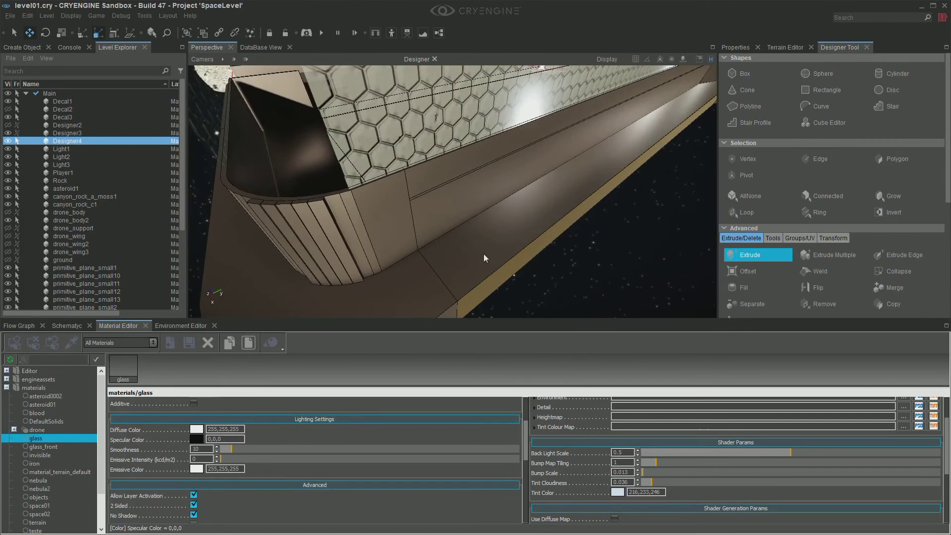
{"action": "left_click", "coordinate": [349, 224]}
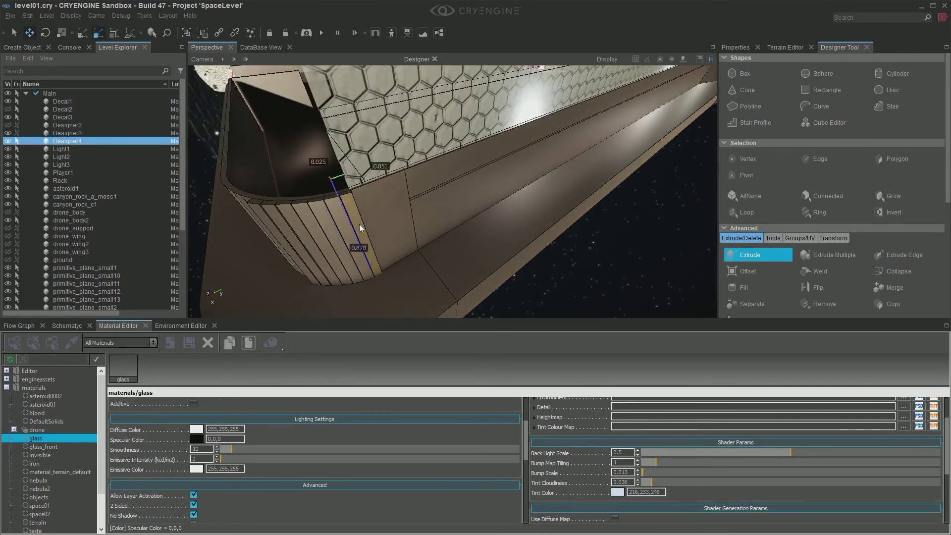
{"action": "mouse_move", "coordinate": [358, 224]}
{"action": "right_mouse_down"}
{"action": "mouse_move", "coordinate": [336, 222]}
{"action": "mouse_move", "coordinate": [371, 225]}
{"action": "right_mouse_up"}
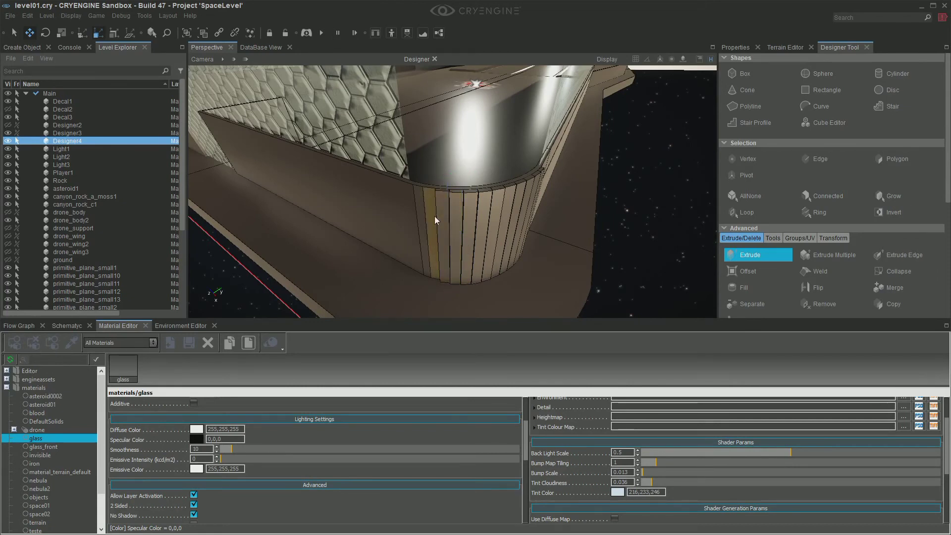
{"action": "left_click", "coordinate": [420, 217]}
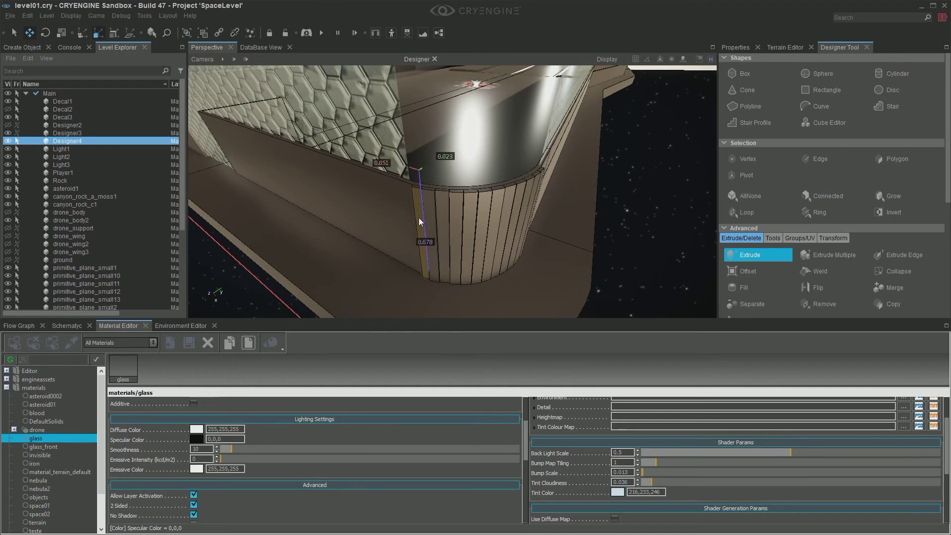
{"action": "right_click_drag", "start_coordinate": [447, 225], "coordinate": [419, 231]}
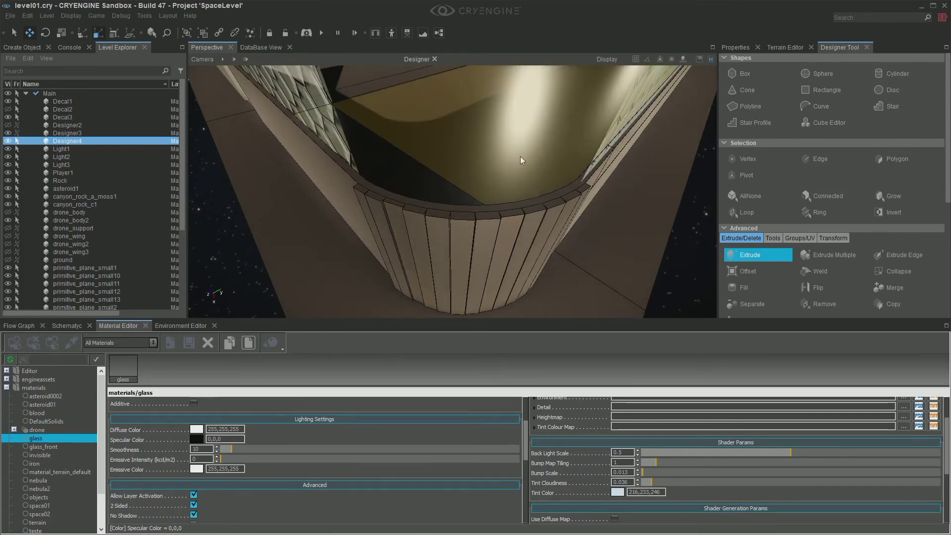
- Extrude the top faces of the strips on one half of the curved front upward to start a raised wall
{"action": "right_click_drag", "start_coordinate": [520, 156], "coordinate": [432, 265]}
{"action": "scroll", "coordinate": [438, 253], "scroll_direction": "up", "scroll_amount": 3}
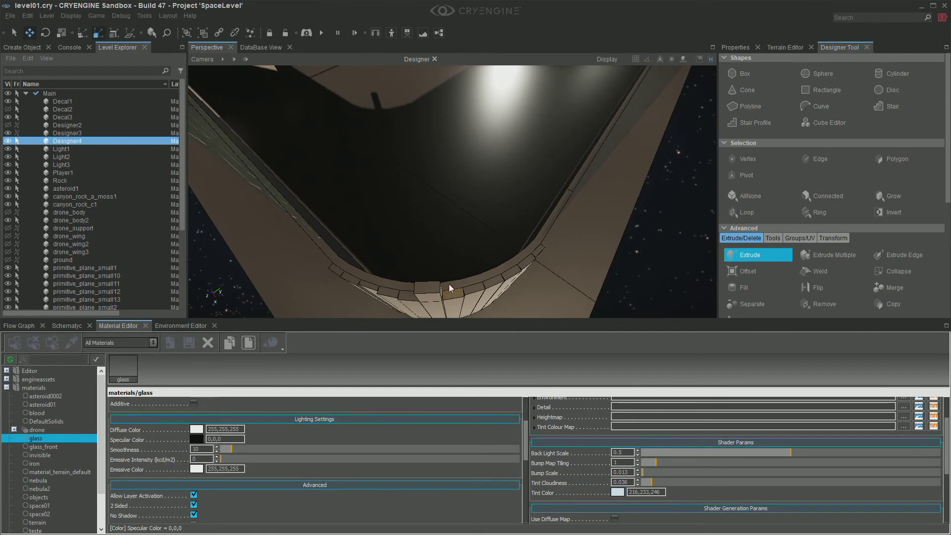
{"action": "left_click_drag", "start_coordinate": [447, 289], "coordinate": [471, 290]}
{"action": "right_click_drag", "start_coordinate": [458, 270], "coordinate": [457, 203]}
{"action": "right_click_drag", "start_coordinate": [396, 243], "coordinate": [366, 247]}
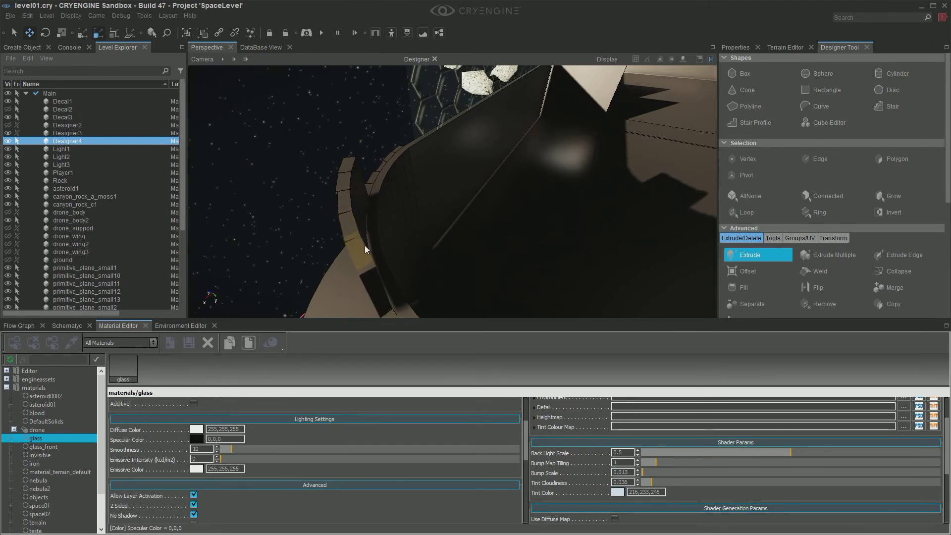
{"action": "scroll", "coordinate": [377, 259], "scroll_direction": "down", "scroll_amount": 3}
{"action": "scroll", "coordinate": [402, 276], "scroll_direction": "up", "scroll_amount": 3}
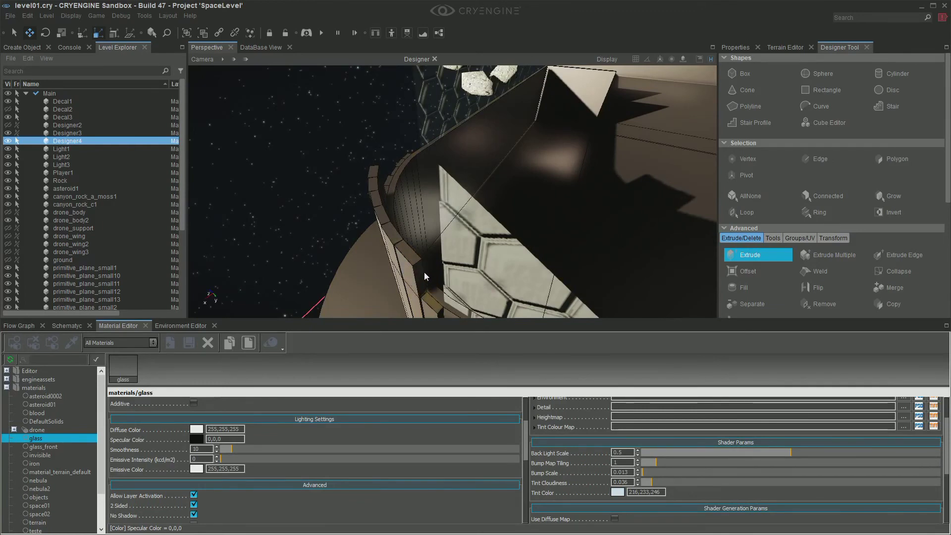
{"action": "right_click_drag", "start_coordinate": [411, 263], "coordinate": [426, 263]}
- Extrude the top faces of the next four strips upward, matching the height of the raised wall beside them
{"action": "left_click_drag", "start_coordinate": [412, 237], "coordinate": [412, 191]}
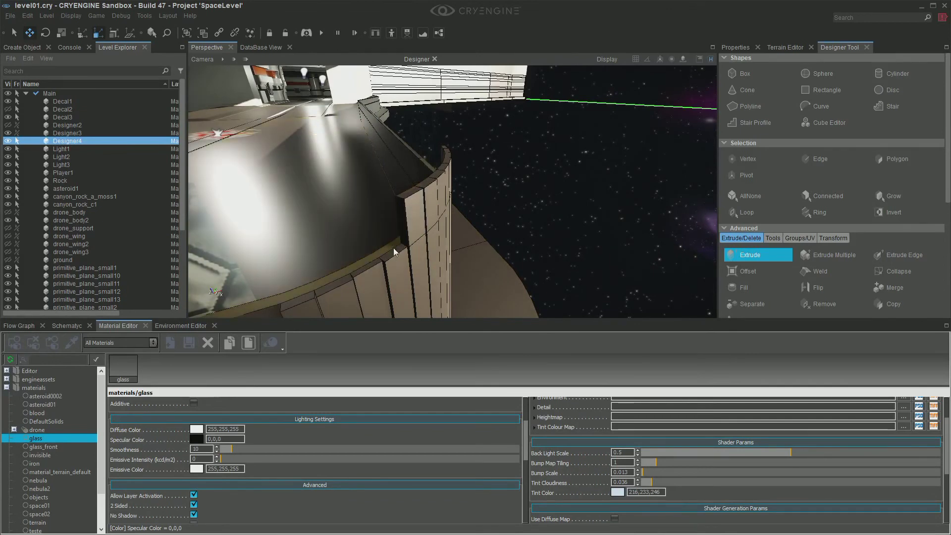
{"action": "left_click_drag", "start_coordinate": [394, 249], "coordinate": [405, 202]}
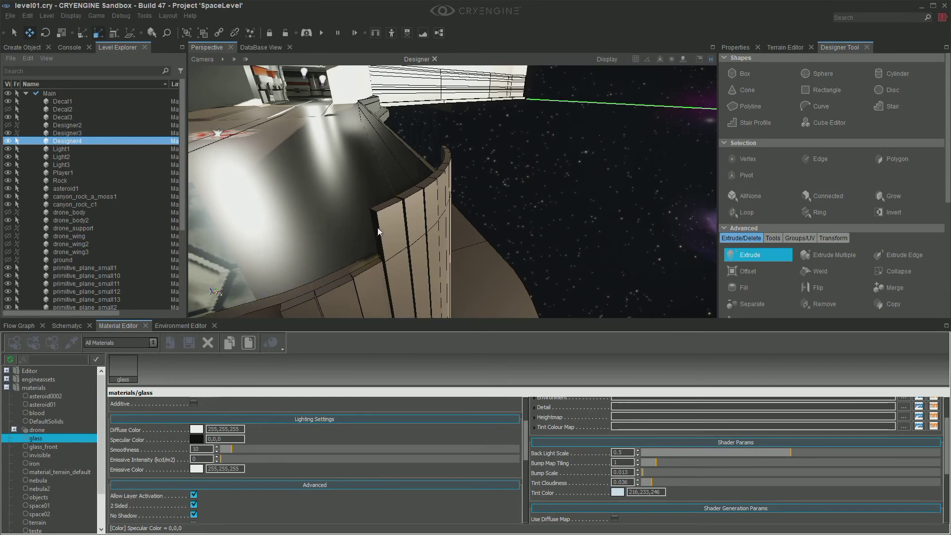
{"action": "left_click_drag", "start_coordinate": [372, 263], "coordinate": [377, 216]}
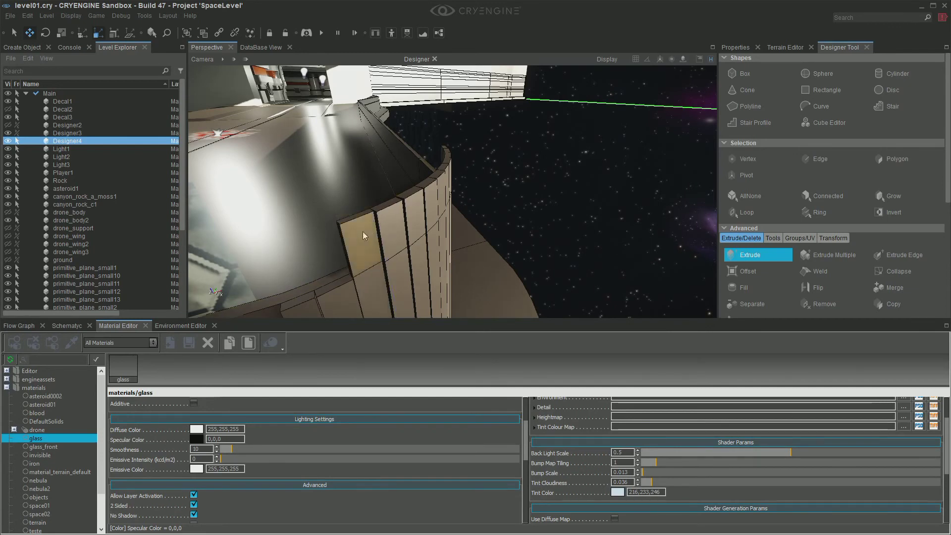
{"action": "left_click_drag", "start_coordinate": [341, 255], "coordinate": [298, 247]}
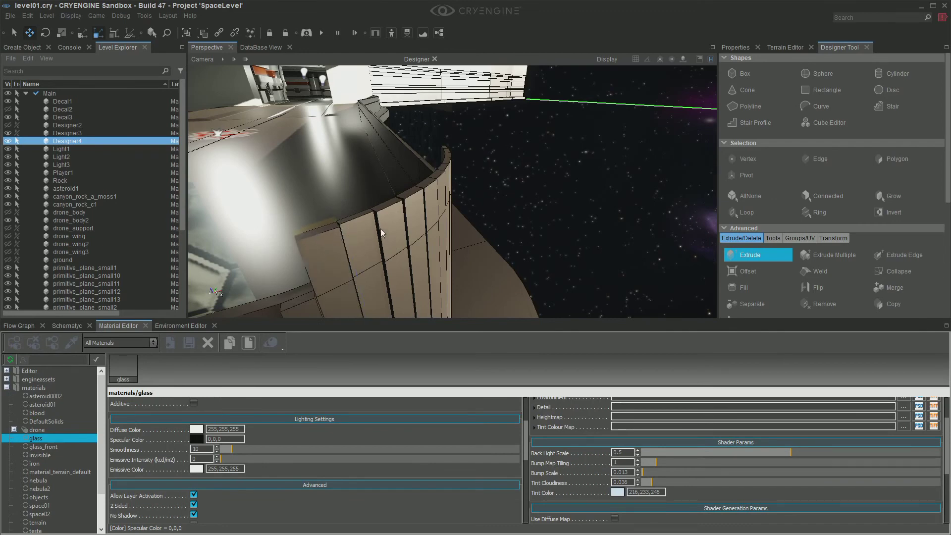
- Extrude the next strip at the open end of the raised wall to continue it around the curve
{"action": "left_click", "coordinate": [295, 290]}
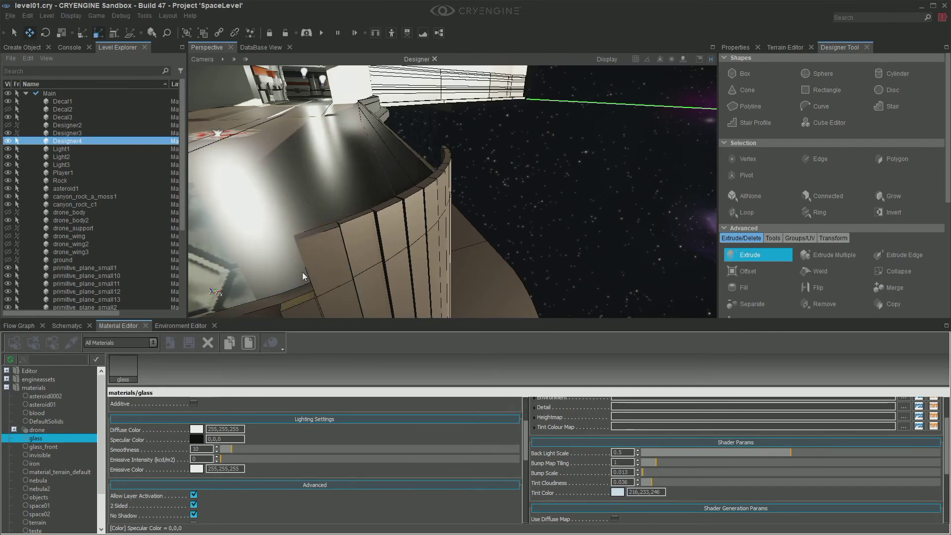
{"action": "left_click_drag", "start_coordinate": [303, 276], "coordinate": [300, 254]}
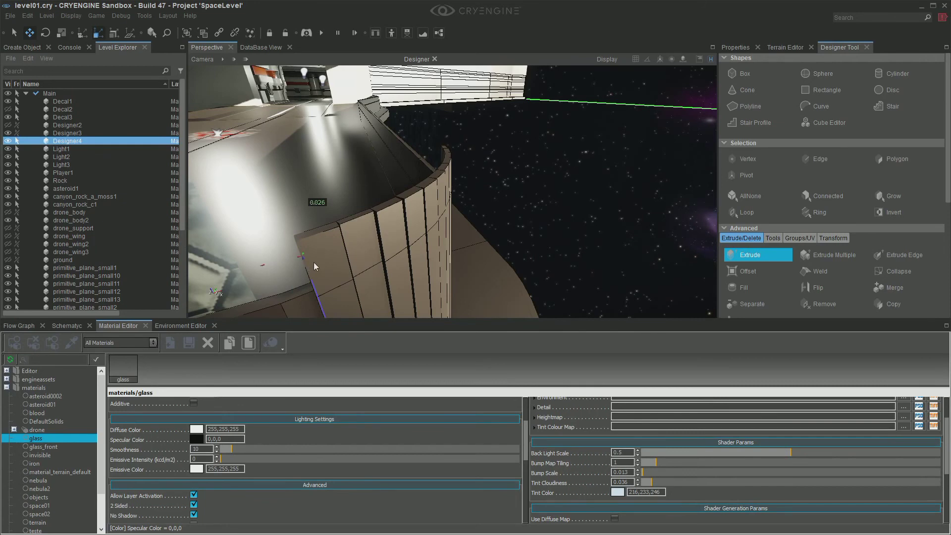
{"action": "scroll", "coordinate": [314, 262], "scroll_direction": "up", "scroll_amount": 3}
{"action": "scroll", "coordinate": [408, 257], "scroll_direction": "down", "scroll_amount": 3}
{"action": "mouse_move", "coordinate": [457, 266]}
{"action": "right_mouse_down"}
{"action": "mouse_move", "coordinate": [525, 316]}
{"action": "mouse_move", "coordinate": [448, 272]}
{"action": "right_mouse_up"}
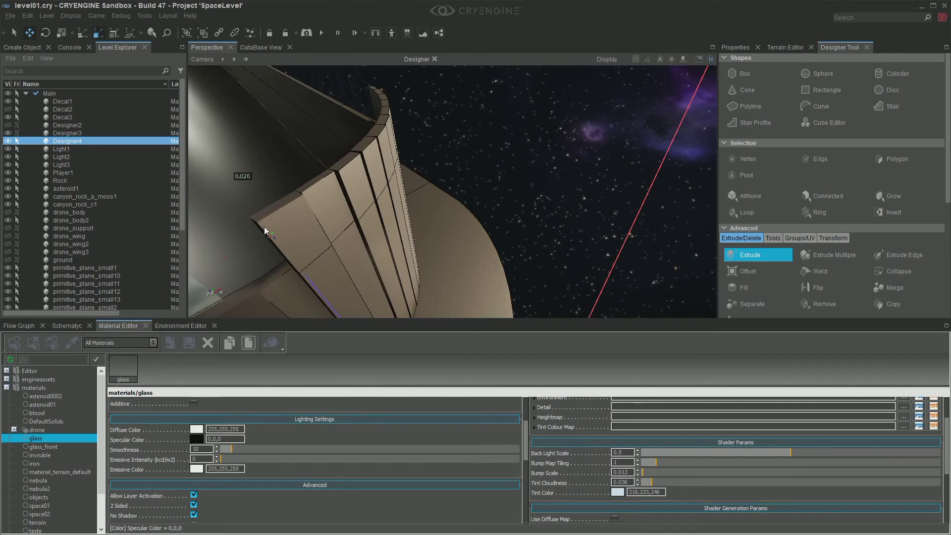
{"action": "right_click_drag", "start_coordinate": [500, 202], "coordinate": [394, 203]}
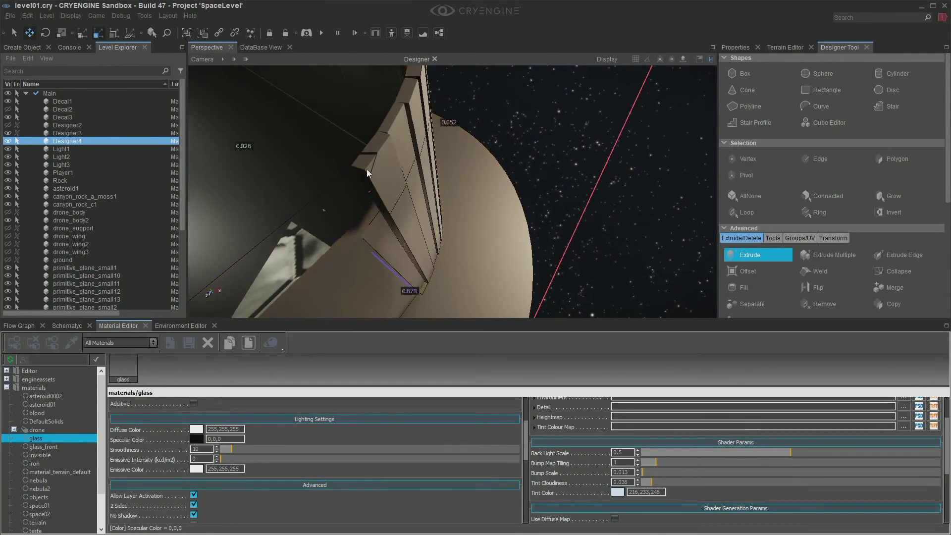
{"action": "left_click_drag", "start_coordinate": [351, 162], "coordinate": [342, 174]}
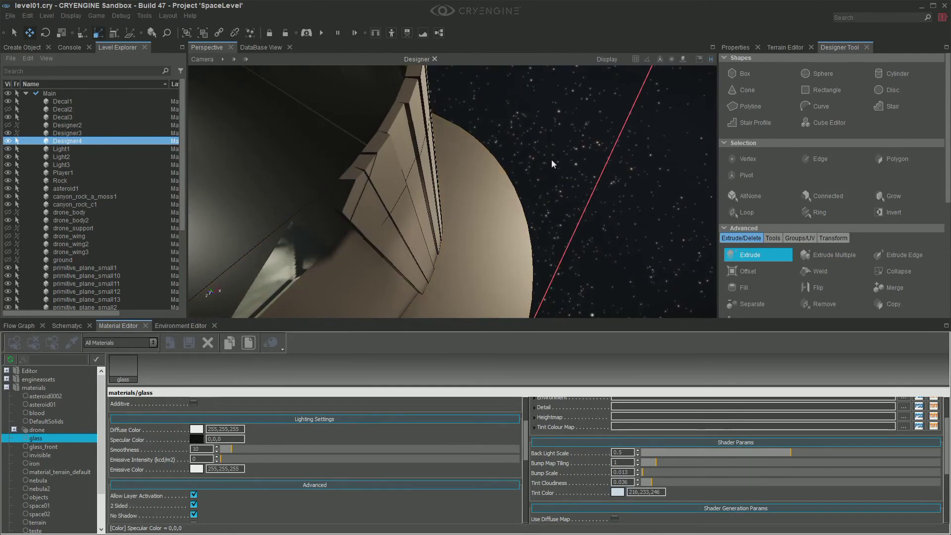
- Look through the viewport's snapping options and turn on snapping to grid
{"action": "right_click_drag", "start_coordinate": [551, 159], "coordinate": [551, 159]}
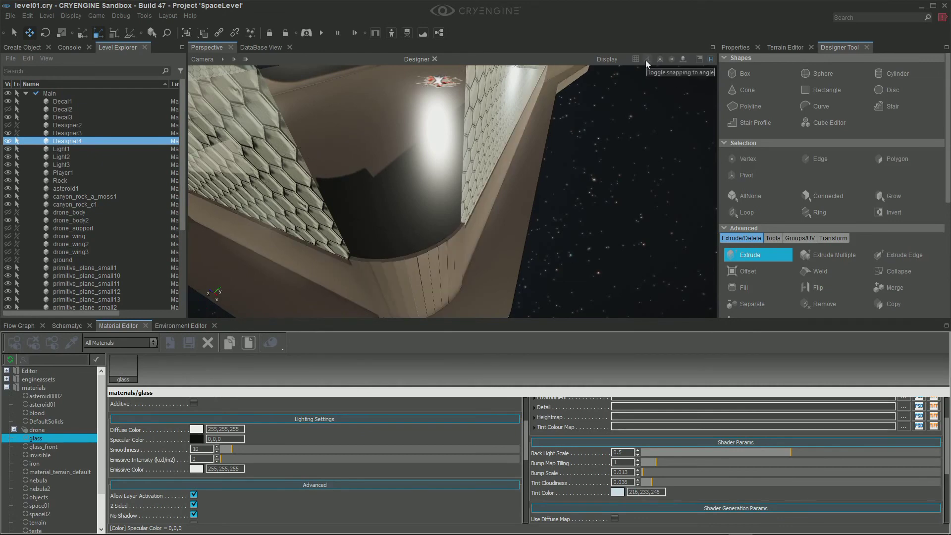
{"action": "left_click", "coordinate": [682, 59]}
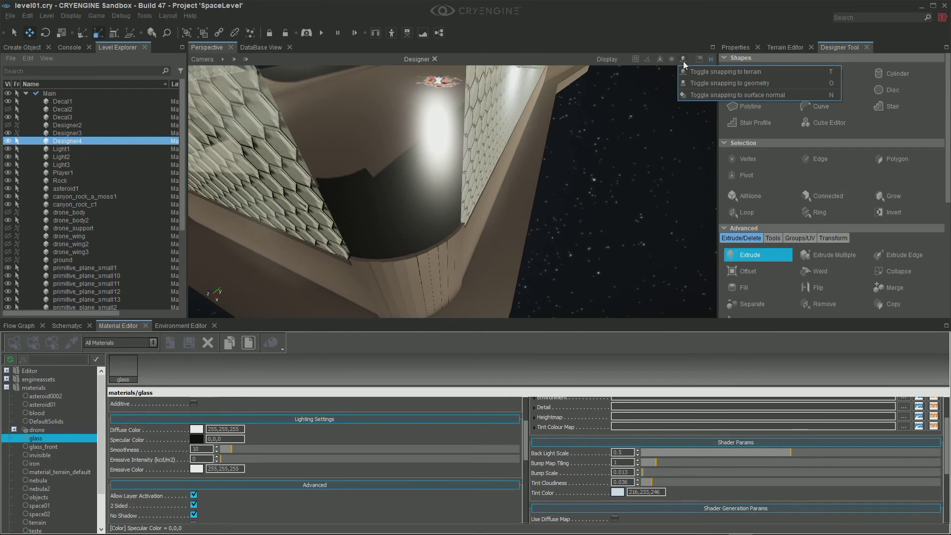
{"action": "left_click", "coordinate": [635, 58]}
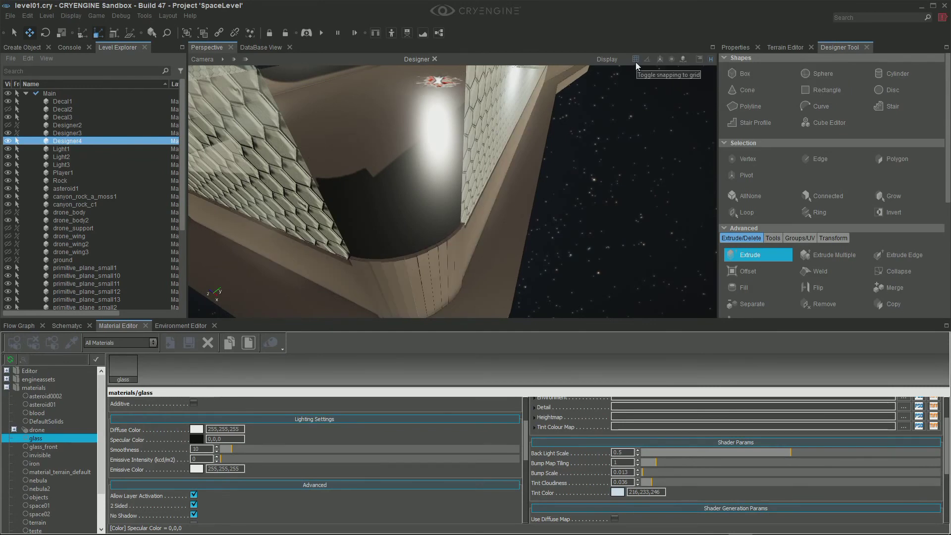
{"action": "left_click", "coordinate": [635, 60]}
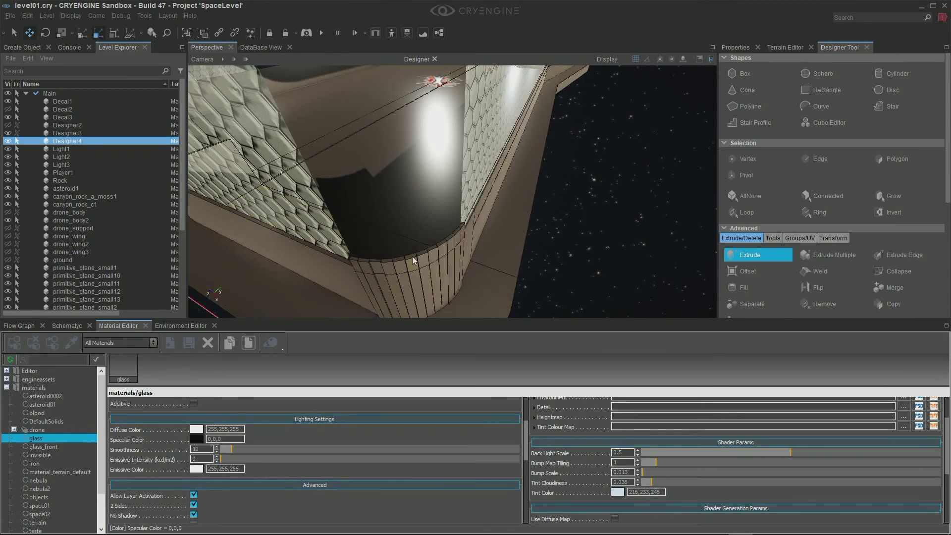
- Undo a trial extrusion on the curved wall, and extrude one strip's top face upward into a tall narrow bar
{"action": "left_click_drag", "start_coordinate": [412, 256], "coordinate": [412, 239]}
{"action": "key", "text": "ctrl+z"}
{"action": "right_click_drag", "start_coordinate": [523, 269], "coordinate": [451, 273]}
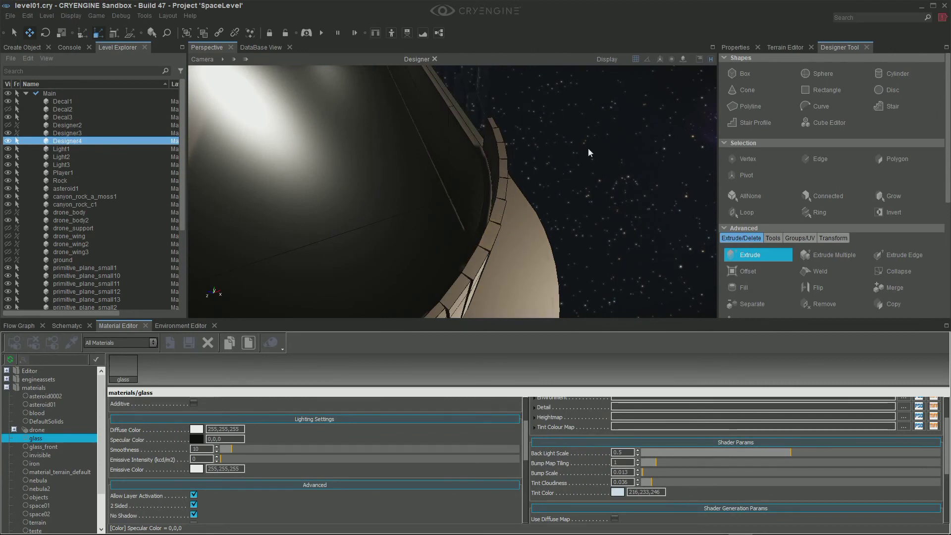
{"action": "scroll", "coordinate": [588, 148], "scroll_direction": "down", "scroll_amount": 3}
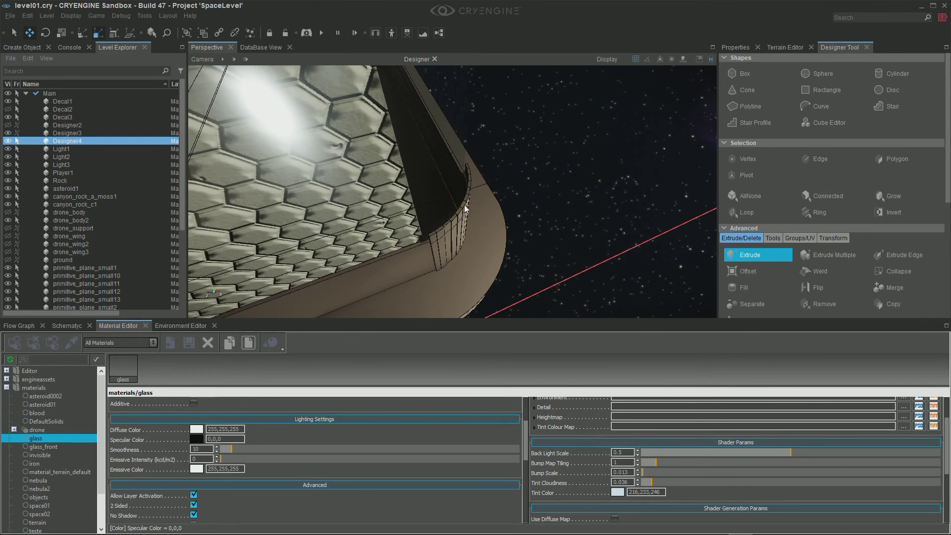
{"action": "right_click_drag", "start_coordinate": [483, 124], "coordinate": [430, 203]}
{"action": "right_click_drag", "start_coordinate": [438, 116], "coordinate": [436, 113]}
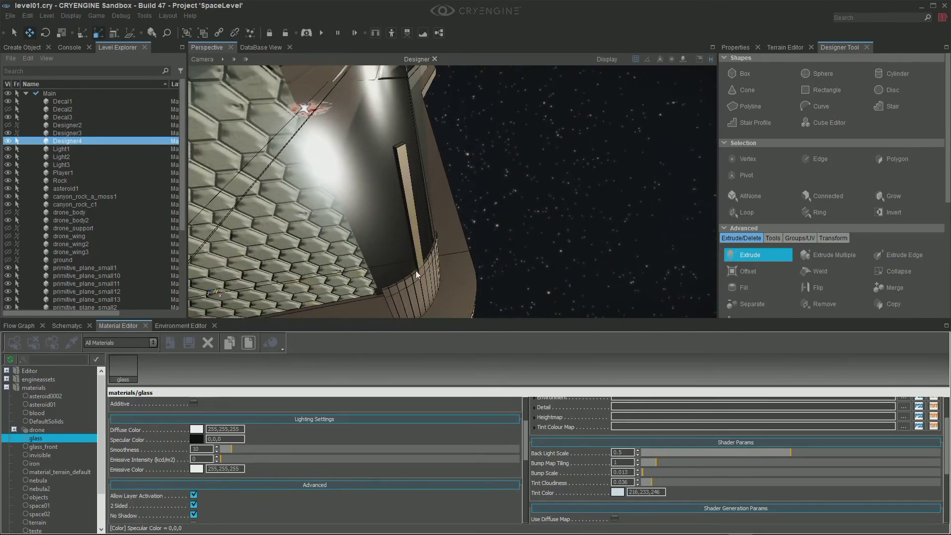
- Extrude the top faces of the next strips along the curved wall upward, matching the 1.100 height of the tall bar
{"action": "left_click_drag", "start_coordinate": [415, 271], "coordinate": [402, 175]}
{"action": "right_click_drag", "start_coordinate": [452, 282], "coordinate": [510, 292]}
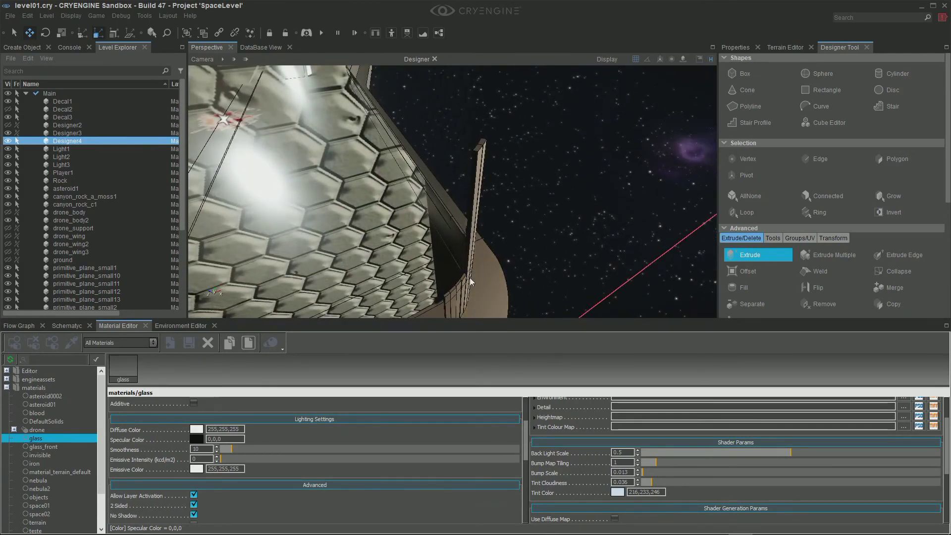
{"action": "right_click_drag", "start_coordinate": [470, 277], "coordinate": [495, 308]}
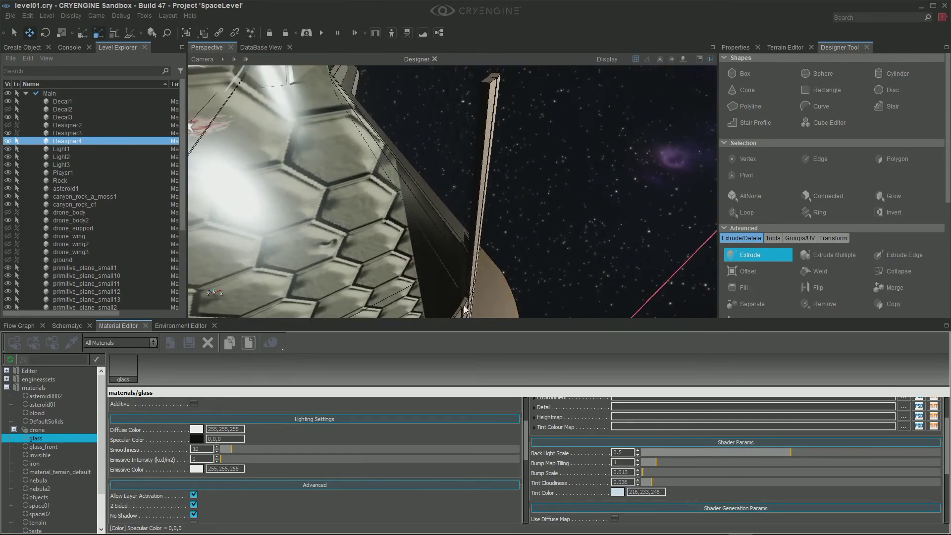
{"action": "right_click_drag", "start_coordinate": [465, 306], "coordinate": [490, 288]}
{"action": "scroll", "coordinate": [489, 284], "scroll_direction": "up", "scroll_amount": 5}
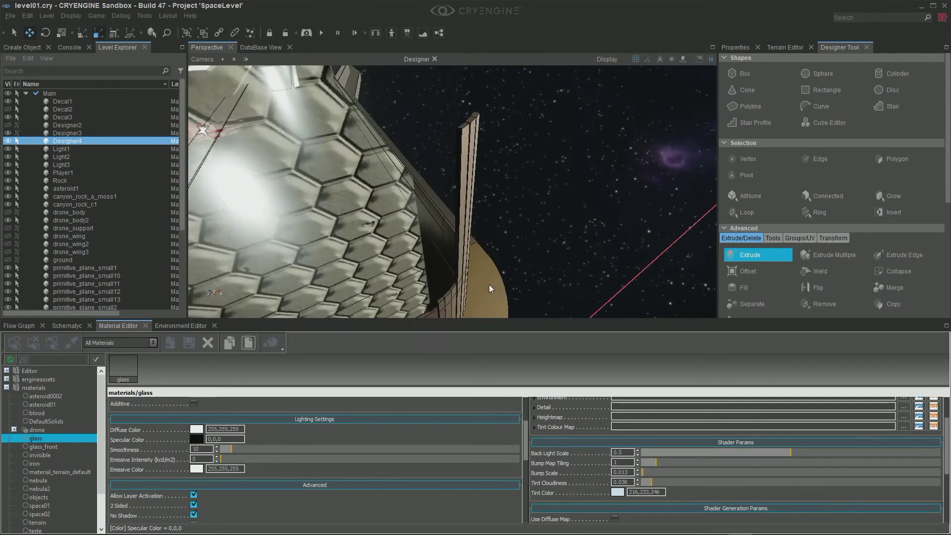
{"action": "left_click_drag", "start_coordinate": [454, 311], "coordinate": [461, 156]}
{"action": "scroll", "coordinate": [481, 208], "scroll_direction": "down", "scroll_amount": 5}
{"action": "scroll", "coordinate": [481, 206], "scroll_direction": "down", "scroll_amount": 2}
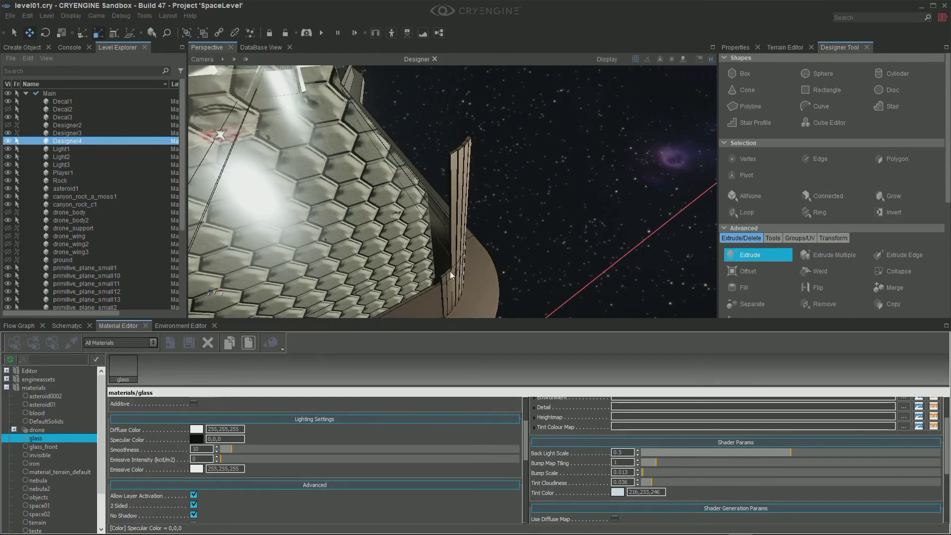
{"action": "left_click_drag", "start_coordinate": [449, 271], "coordinate": [450, 180]}
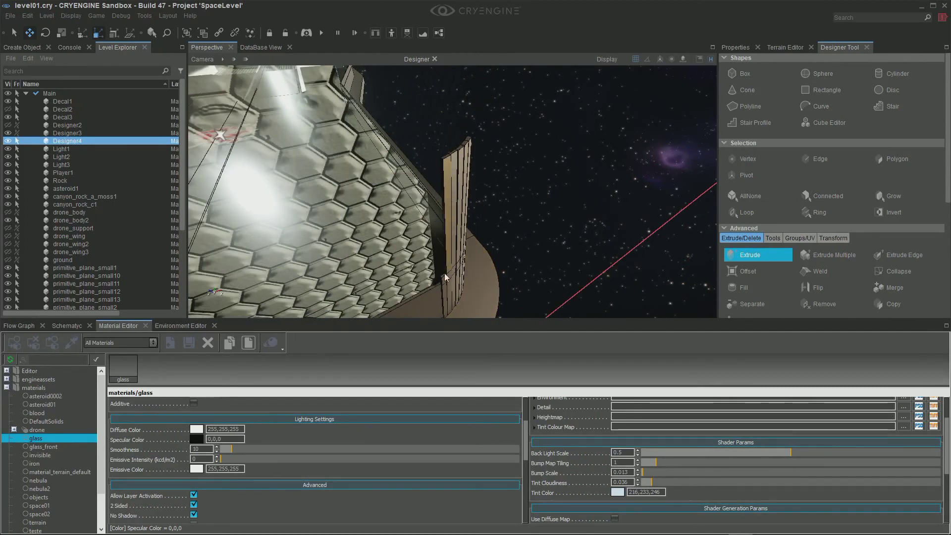
{"action": "left_click_drag", "start_coordinate": [442, 276], "coordinate": [444, 185]}
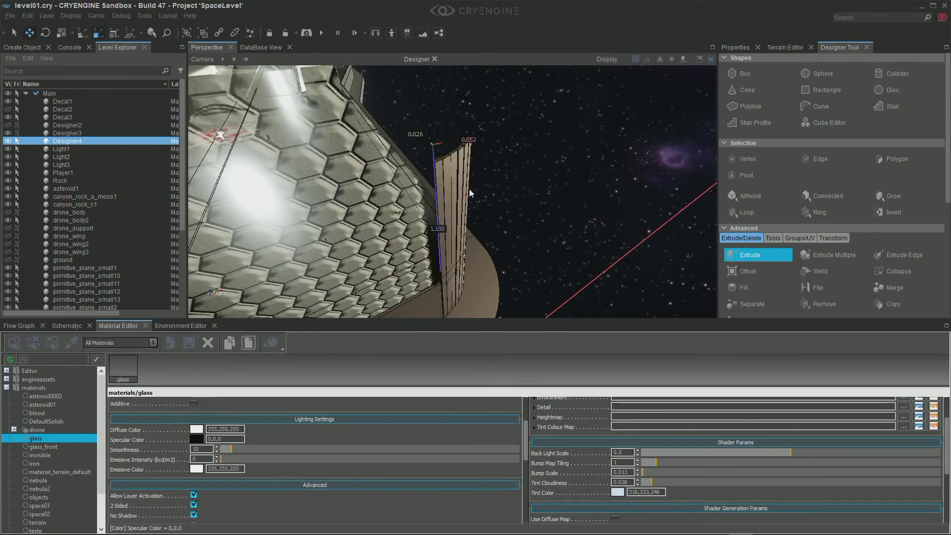
- Extrude the remaining low strips at the other end of the curve upward, closing the tall wall against the hexagon window
{"action": "right_click_drag", "start_coordinate": [468, 189], "coordinate": [473, 193]}
{"action": "mouse_move", "coordinate": [473, 192]}
{"action": "middle_mouse_down", "text": "alt"}
{"action": "mouse_move", "coordinate": [361, 193]}
{"action": "mouse_move", "coordinate": [465, 193]}
{"action": "mouse_move", "coordinate": [475, 184]}
{"action": "middle_mouse_up", "text": "alt"}
{"action": "right_click_drag", "start_coordinate": [475, 183], "coordinate": [526, 212]}
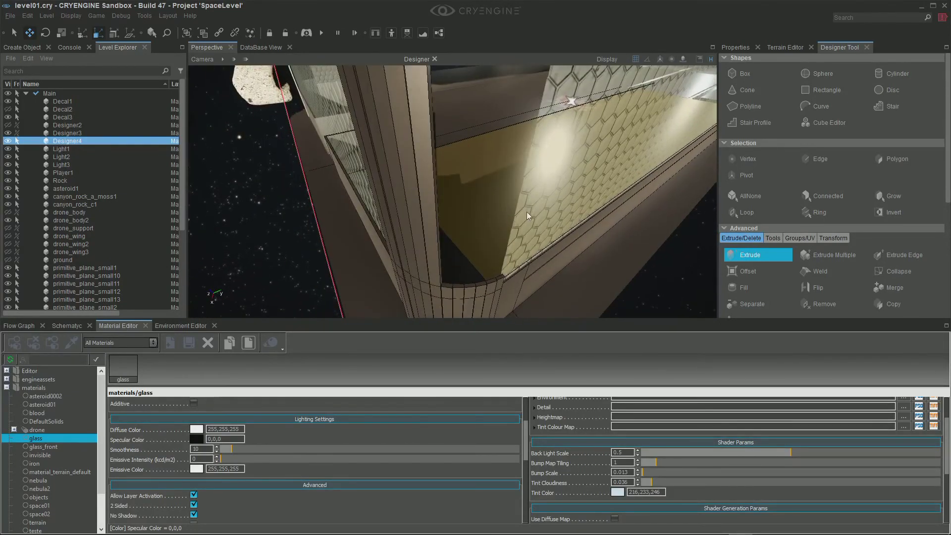
{"action": "right_click_drag", "start_coordinate": [448, 283], "coordinate": [480, 296]}
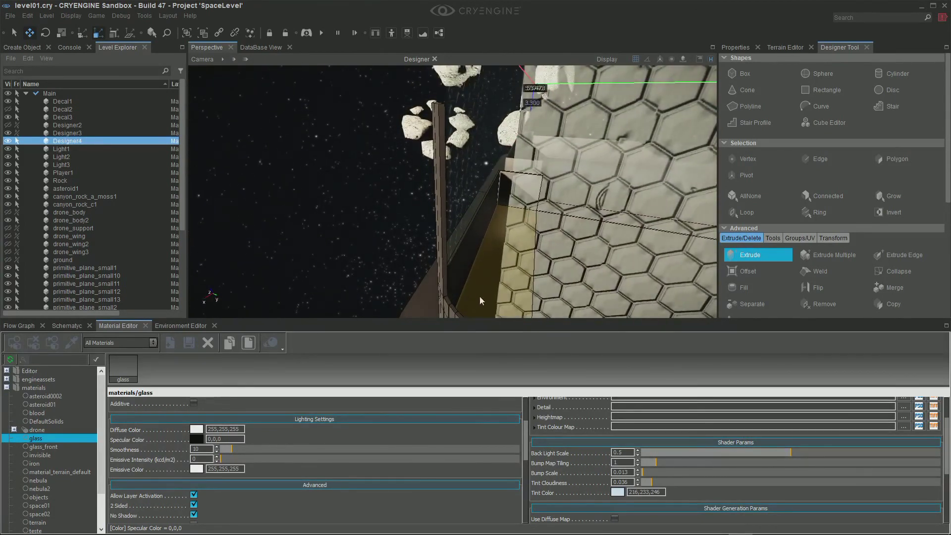
{"action": "left_click_drag", "start_coordinate": [448, 301], "coordinate": [442, 174]}
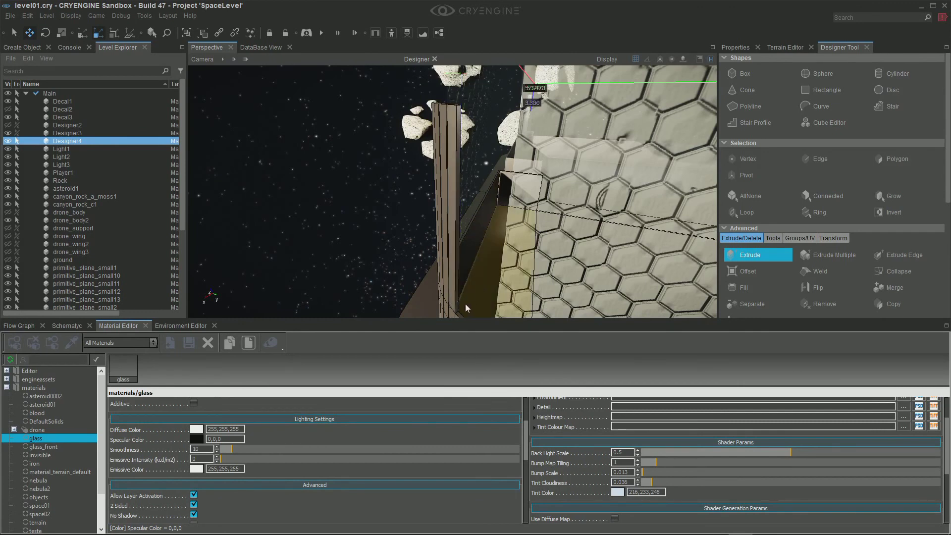
{"action": "mouse_move", "coordinate": [465, 303]}
{"action": "right_mouse_down"}
{"action": "mouse_move", "coordinate": [455, 312]}
{"action": "mouse_move", "coordinate": [462, 298]}
{"action": "right_mouse_up"}
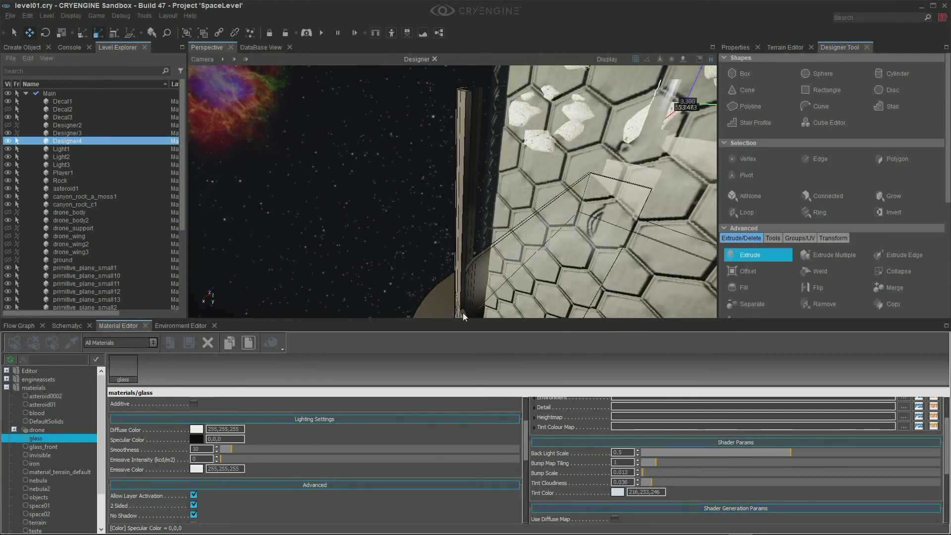
{"action": "right_click_drag", "start_coordinate": [467, 191], "coordinate": [430, 198]}
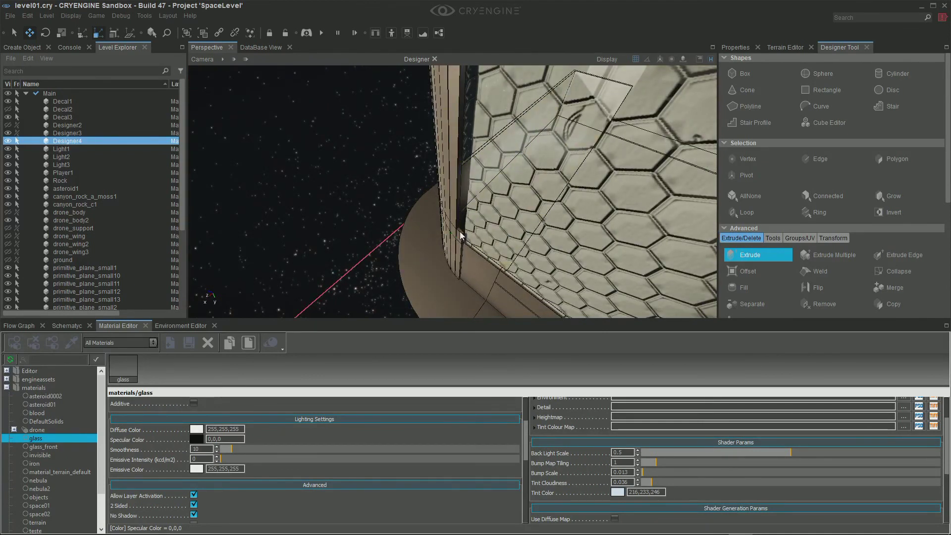
{"action": "left_click_drag", "start_coordinate": [464, 160], "coordinate": [468, 138]}
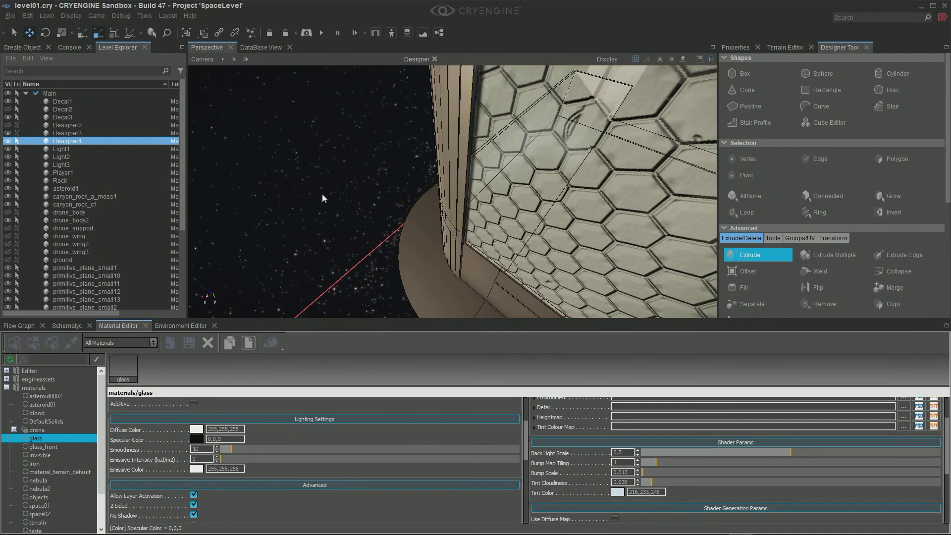
- Extrude the top faces of the next curved corner's strips upward to the height of the raised strips beside them
{"action": "right_click_drag", "start_coordinate": [322, 194], "coordinate": [505, 183]}
{"action": "right_click_drag", "start_coordinate": [452, 191], "coordinate": [406, 233]}
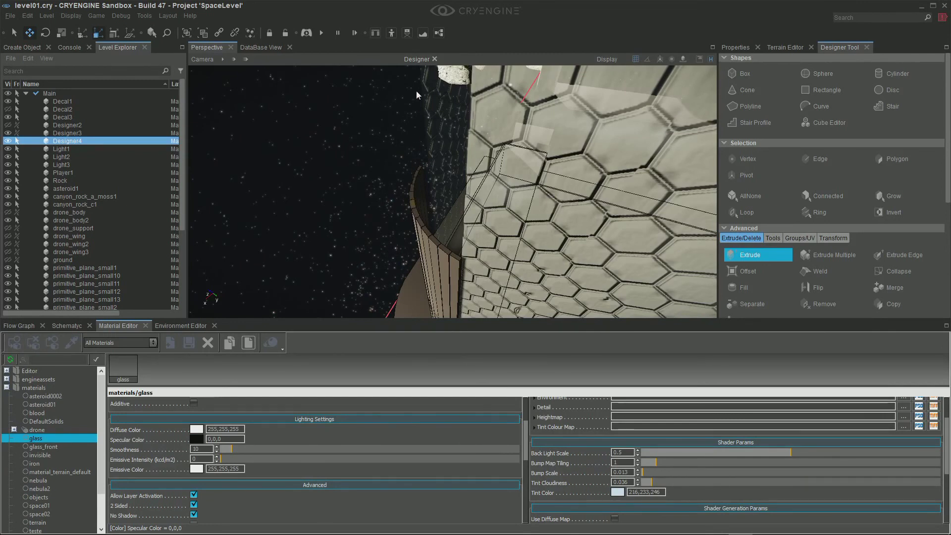
{"action": "right_click_drag", "start_coordinate": [416, 79], "coordinate": [495, 79]}
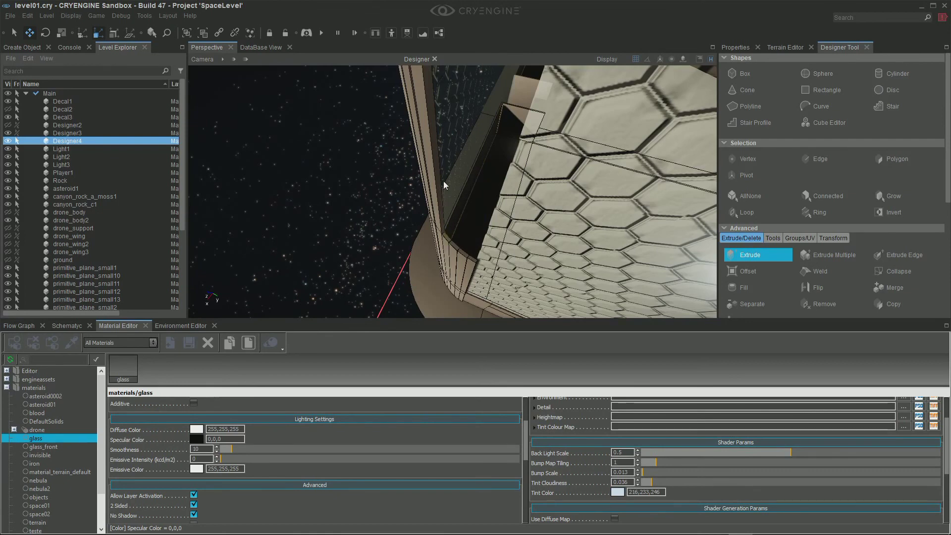
{"action": "left_click_drag", "start_coordinate": [443, 181], "coordinate": [454, 246]}
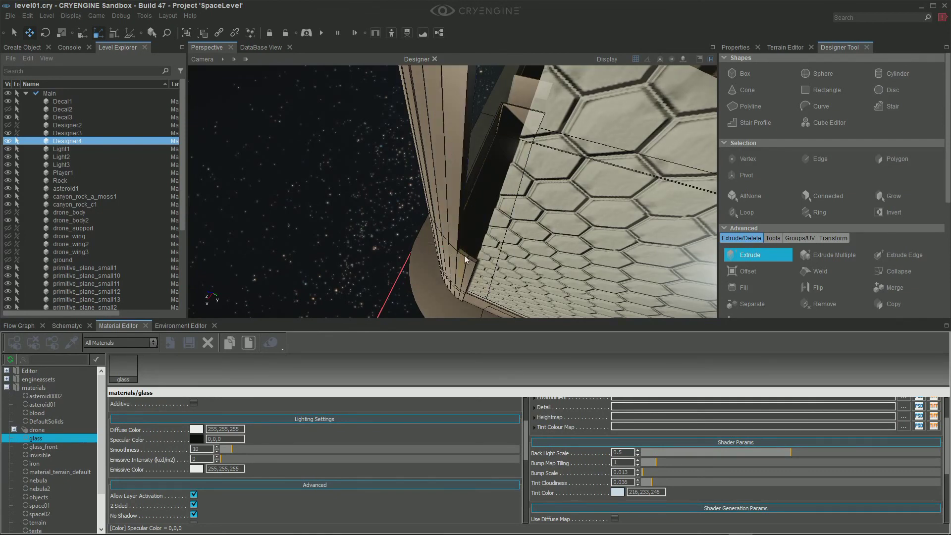
{"action": "mouse_move", "coordinate": [465, 255]}
{"action": "left_mouse_down"}
{"action": "mouse_move", "coordinate": [466, 176]}
{"action": "mouse_move", "coordinate": [482, 247]}
{"action": "mouse_move", "coordinate": [473, 255]}
{"action": "left_mouse_up"}
- Extrude the last low strips of the curved corner upward by 1.100 to complete the rounded pillar
{"action": "right_click_drag", "start_coordinate": [356, 228], "coordinate": [337, 217]}
{"action": "right_click_drag", "start_coordinate": [433, 234], "coordinate": [438, 232]}
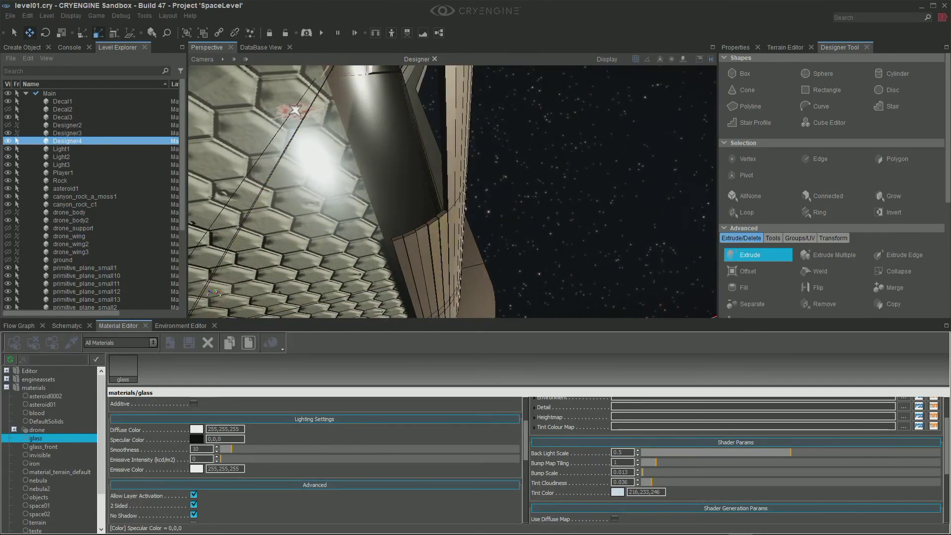
{"action": "right_click_drag", "start_coordinate": [452, 191], "coordinate": [428, 161]}
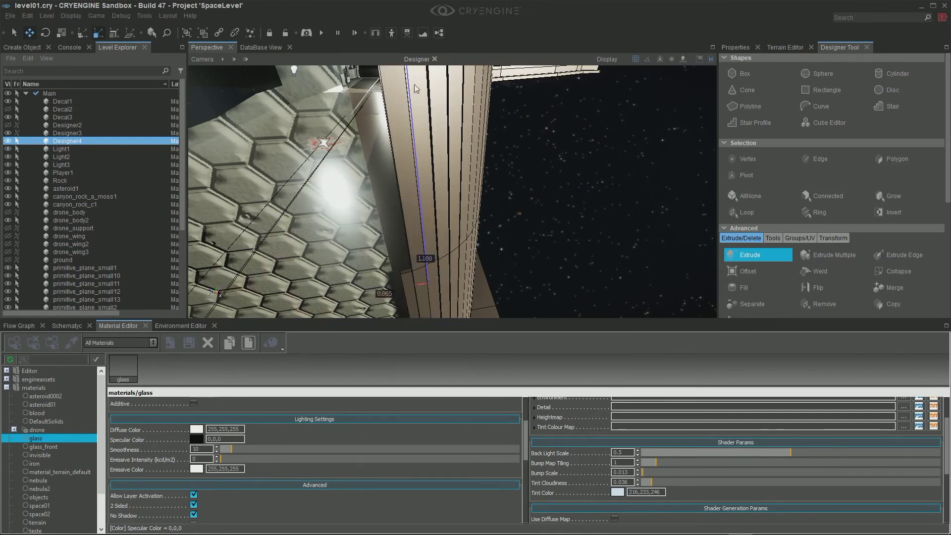
{"action": "mouse_move", "coordinate": [597, 200]}
{"action": "right_mouse_down"}
{"action": "mouse_move", "coordinate": [658, 173]}
{"action": "mouse_move", "coordinate": [599, 198]}
{"action": "right_mouse_up"}
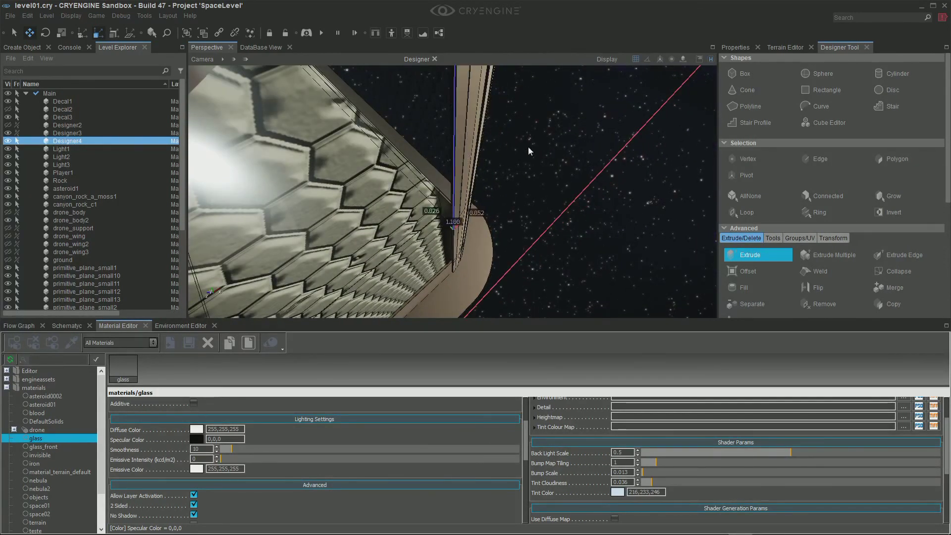
- Freeze Designer4 against selection and inspect the front section from inside the ship
{"action": "right_click_drag", "start_coordinate": [528, 146], "coordinate": [497, 146]}
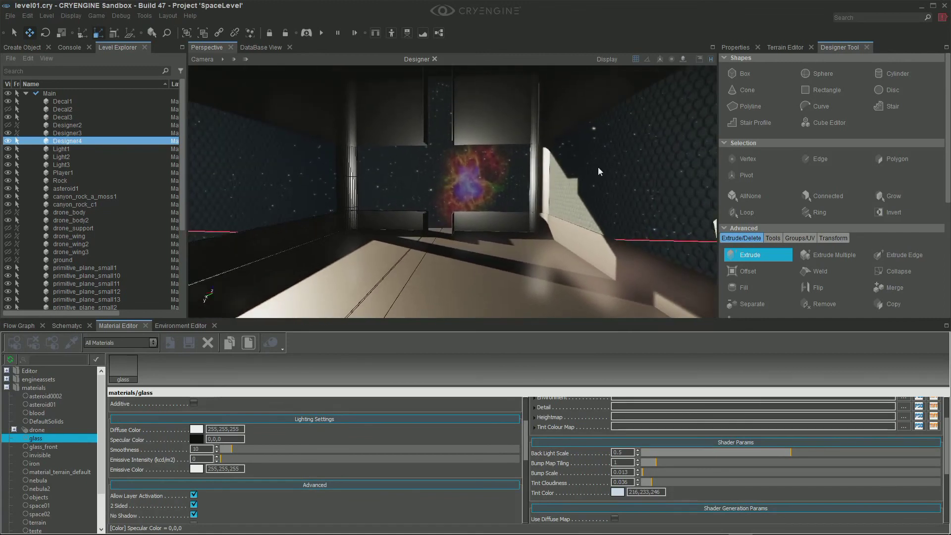
{"action": "left_click", "coordinate": [16, 141]}
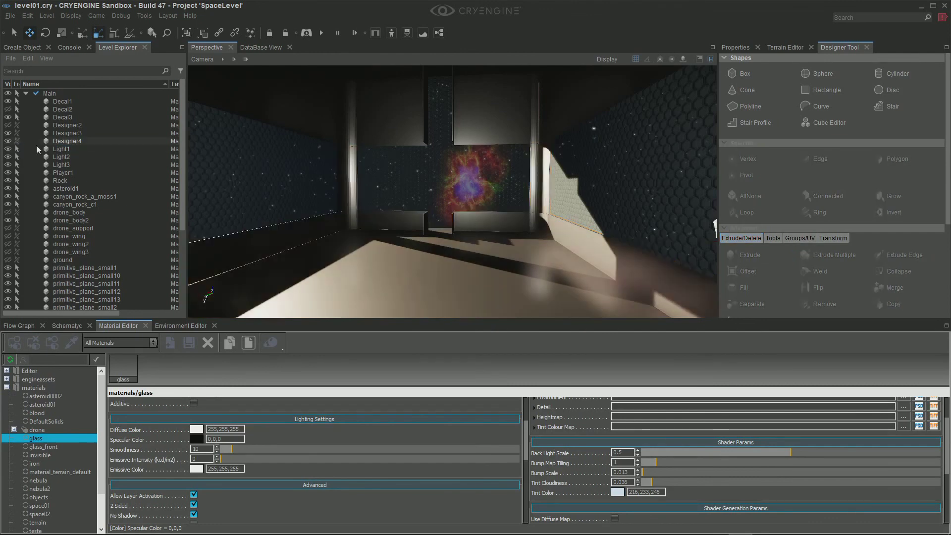
{"action": "right_click_drag", "start_coordinate": [392, 215], "coordinate": [366, 202]}
{"action": "key", "text": "w"}
{"action": "right_click_drag", "start_coordinate": [383, 148], "coordinate": [392, 215]}
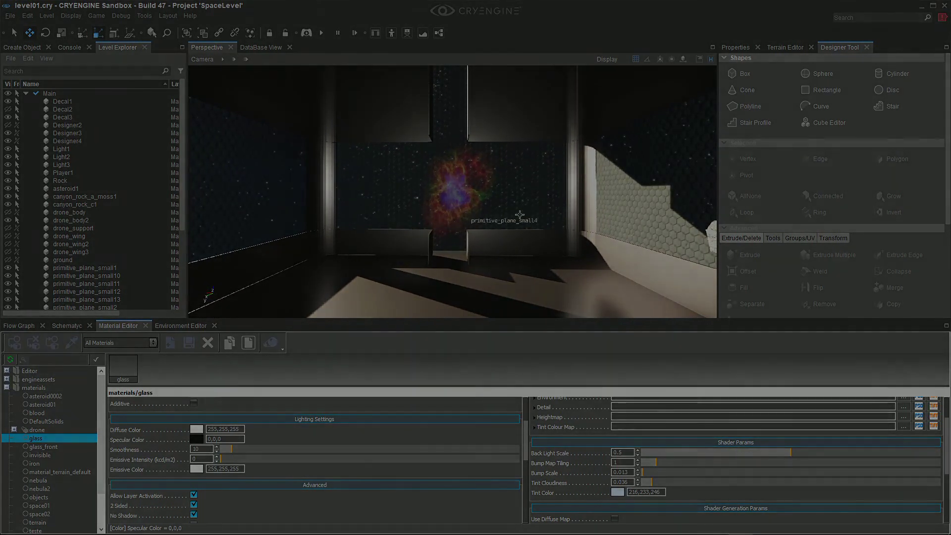